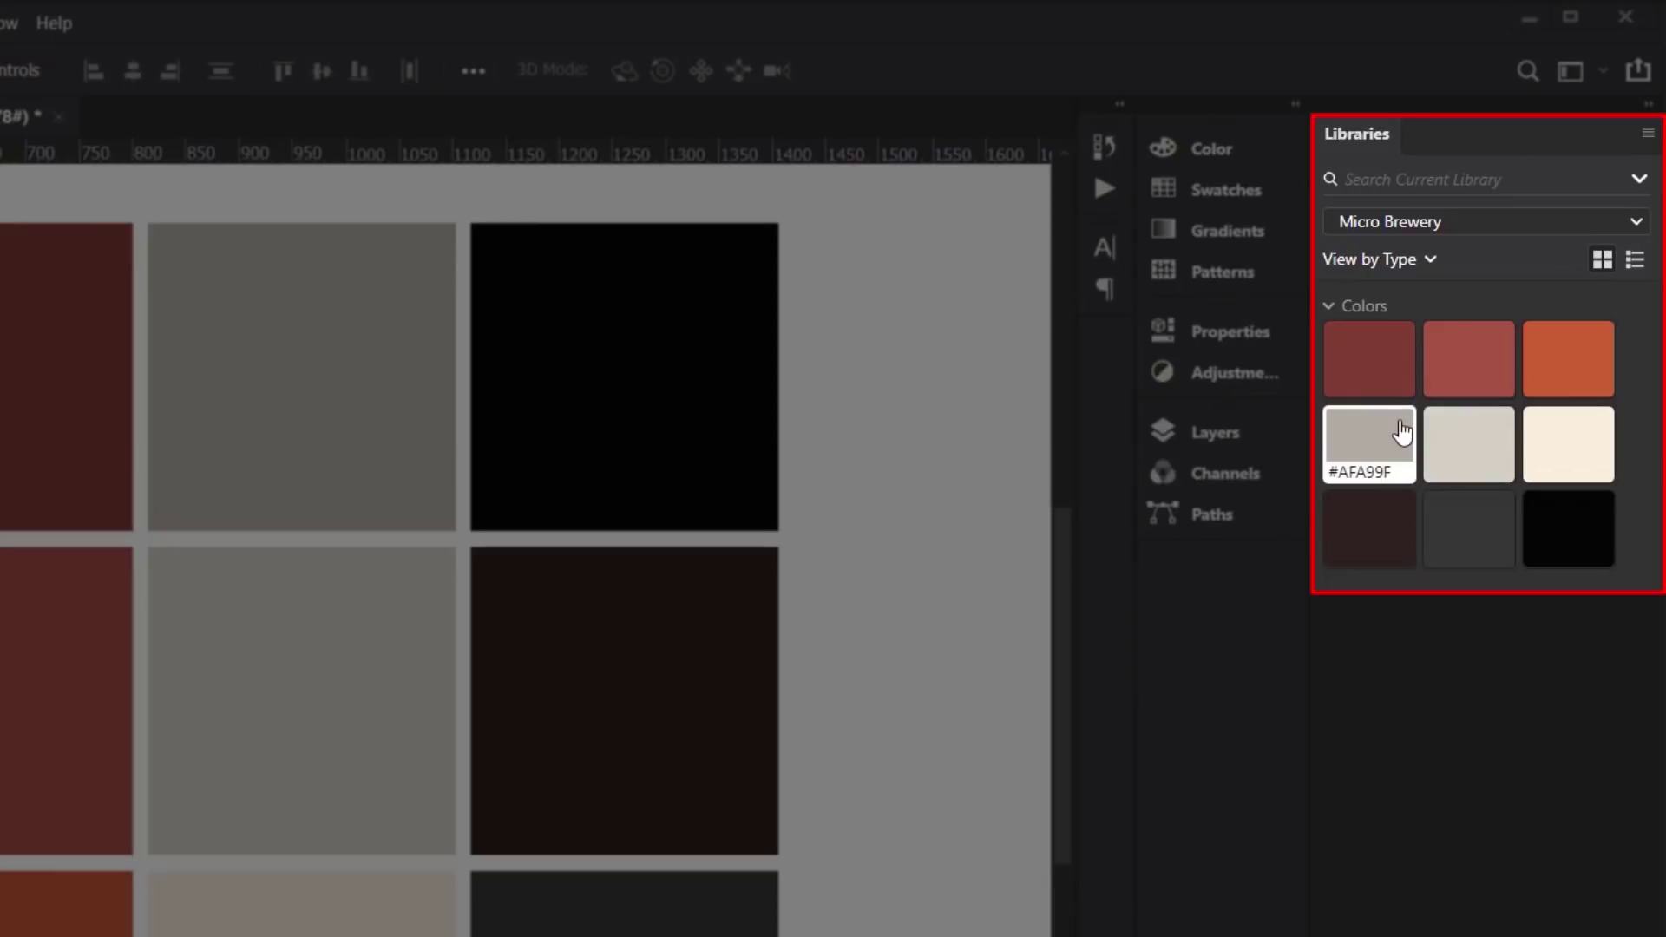
Check the foreground colour's hex code in the Color Picker, and swap foreground and background to check the other colour's code too.
mouse_move(1404, 431)
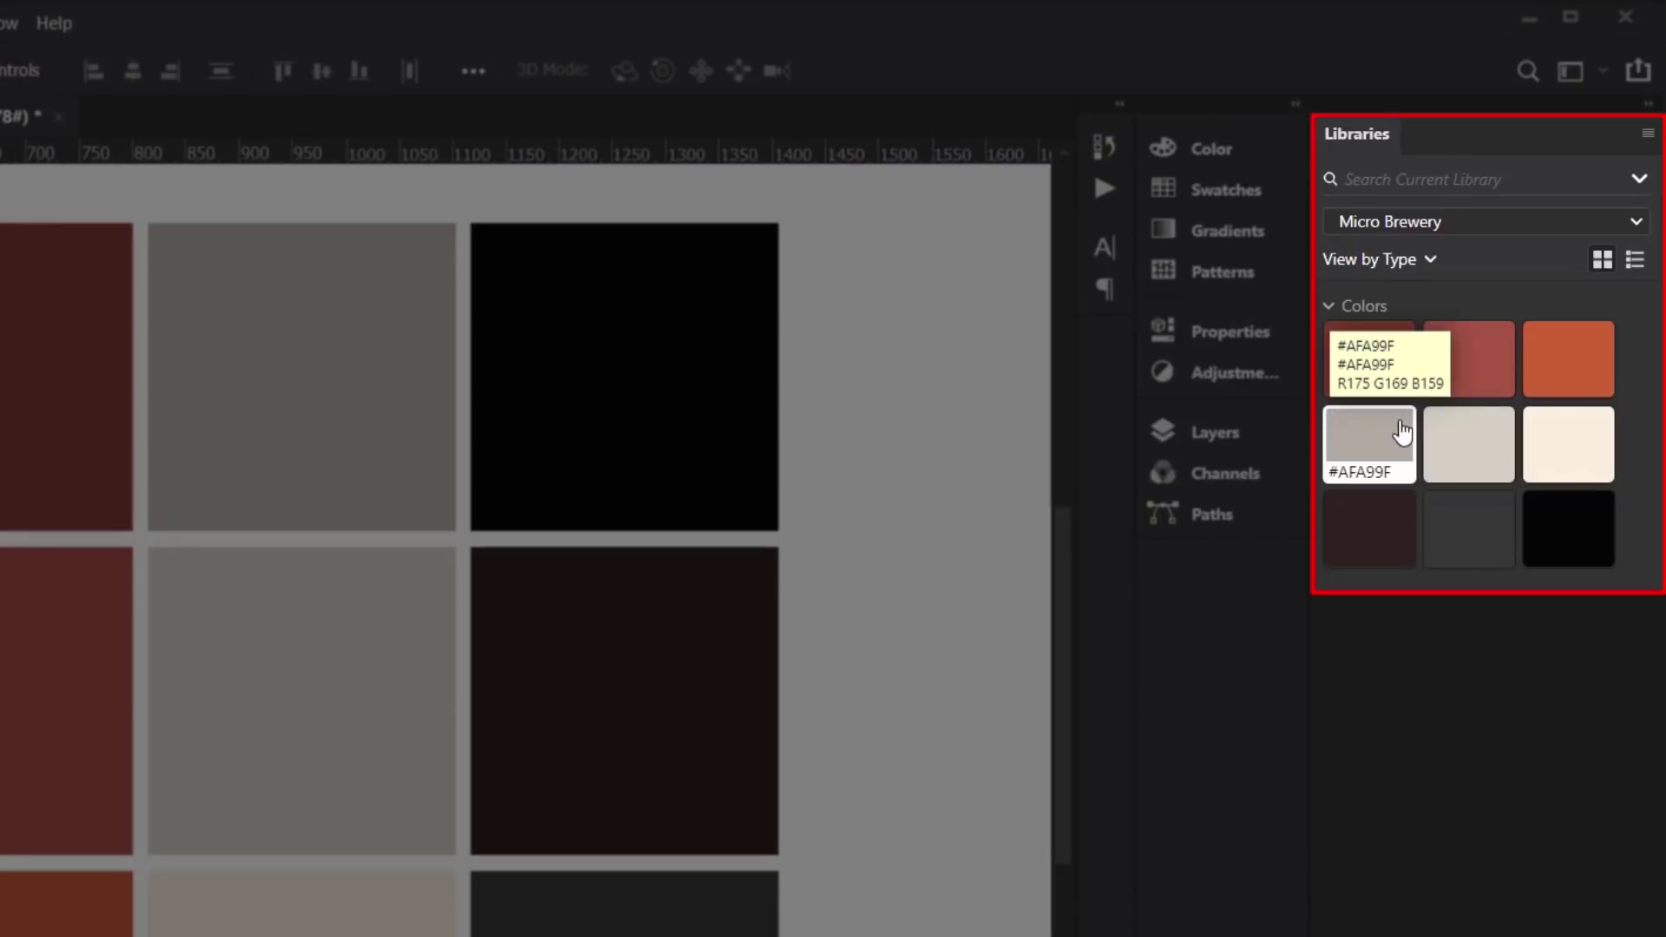
mouse_move(1577, 373)
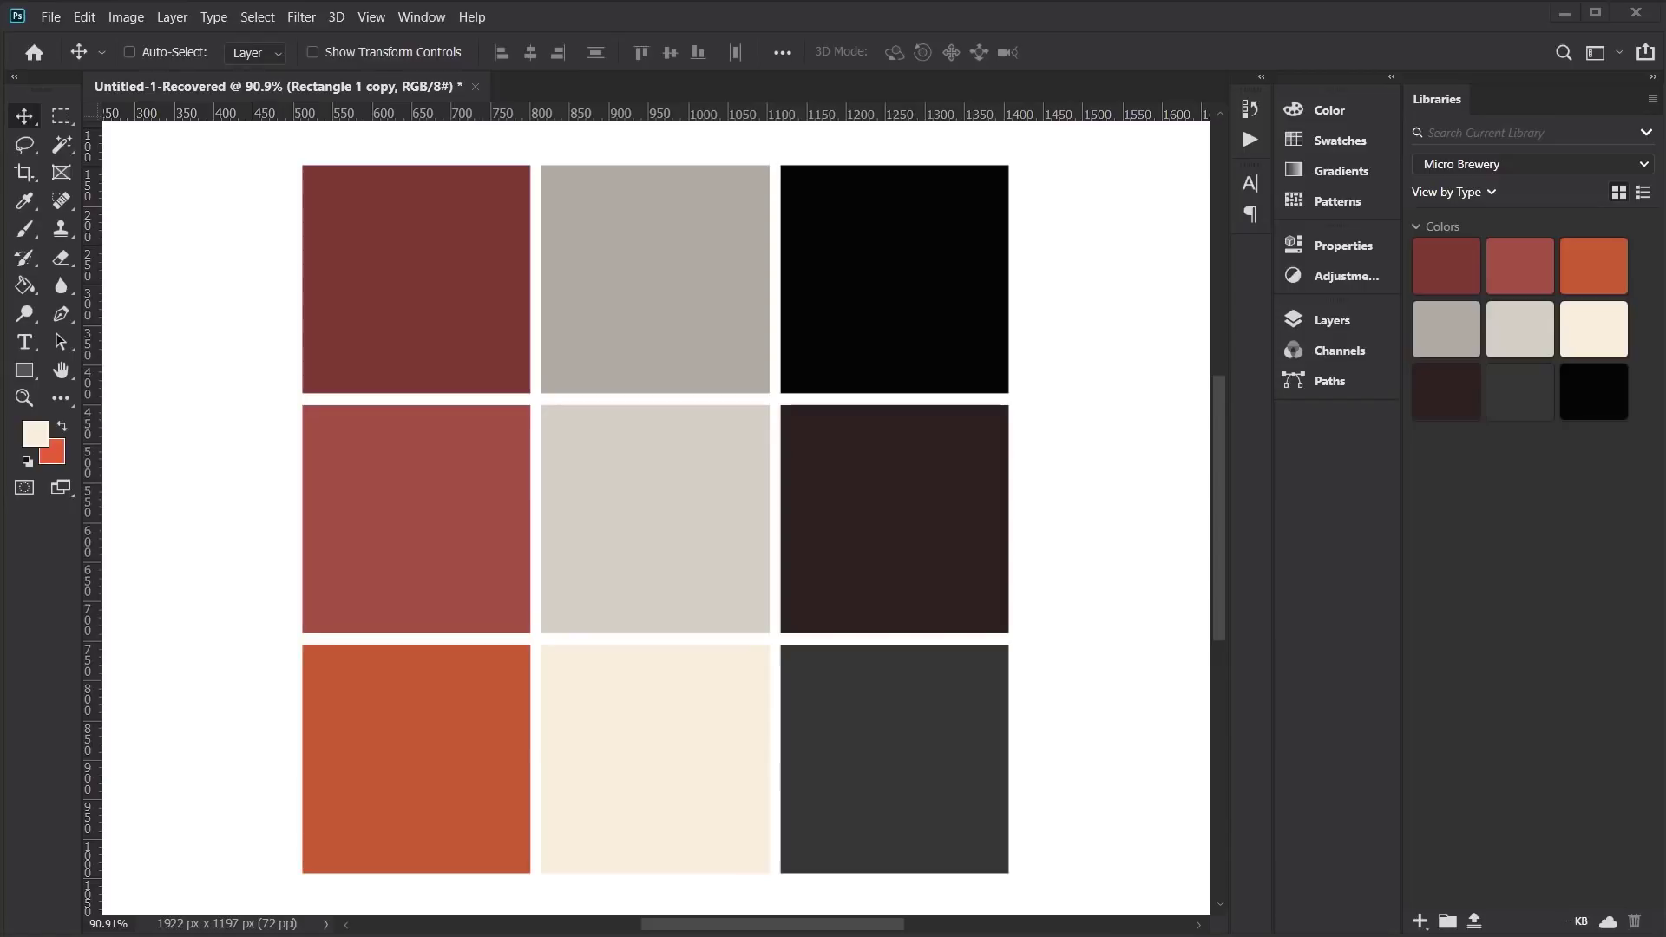
left_click(34, 434)
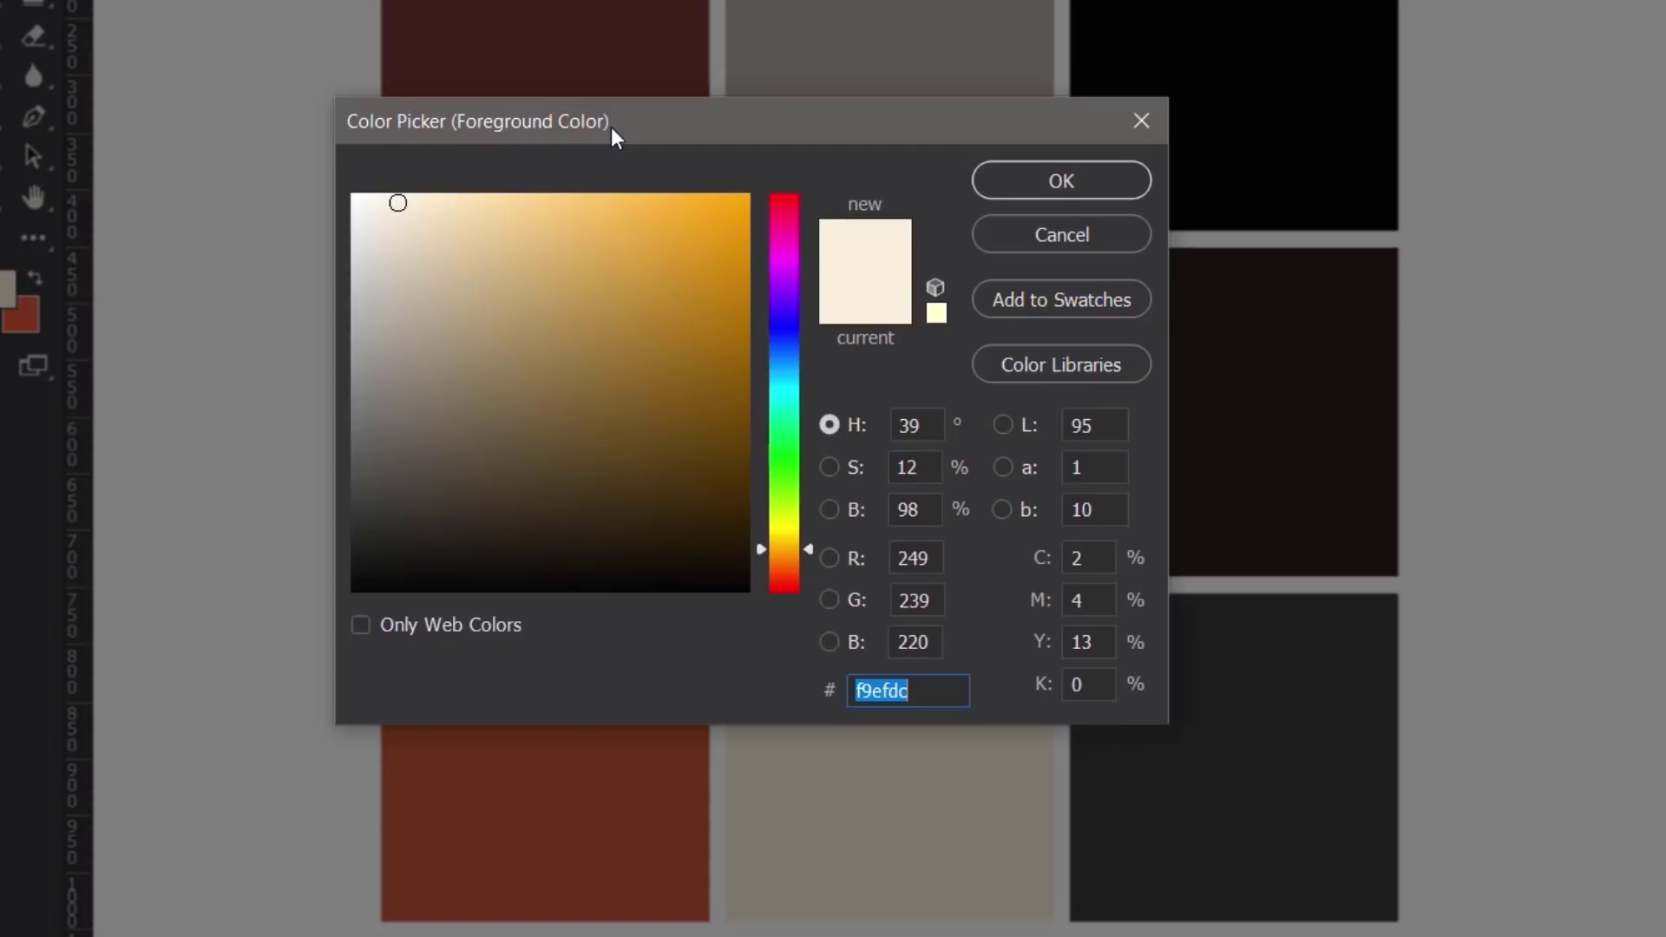
left_click(935, 692)
left_click_drag(936, 694, 852, 693)
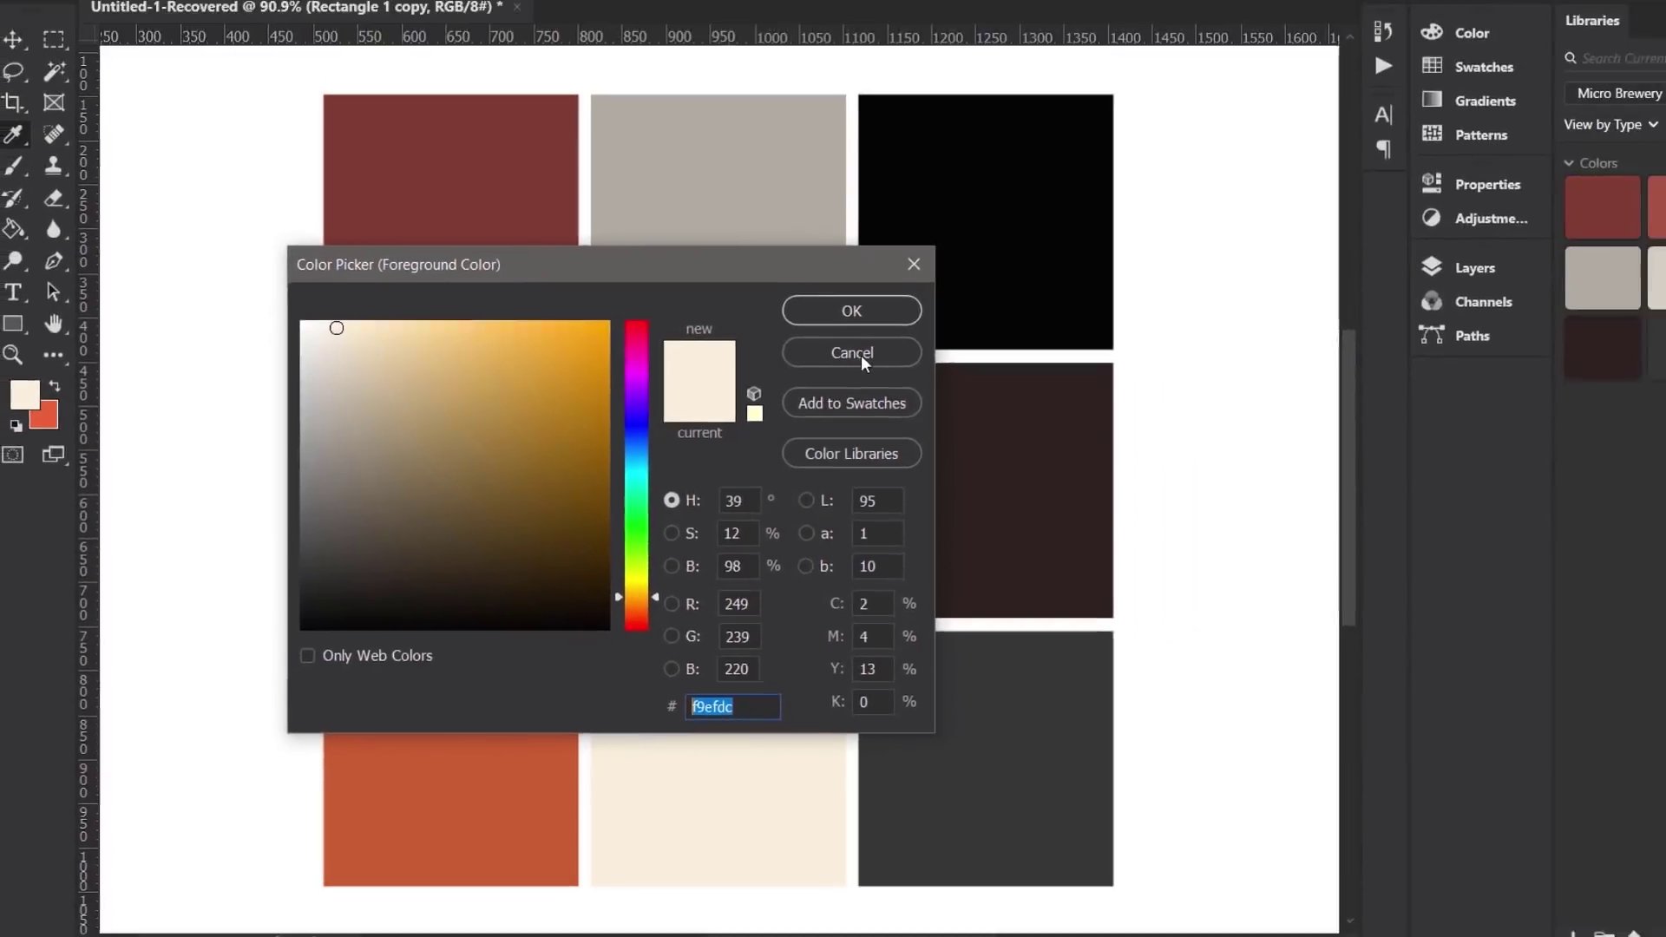
left_click(1062, 235)
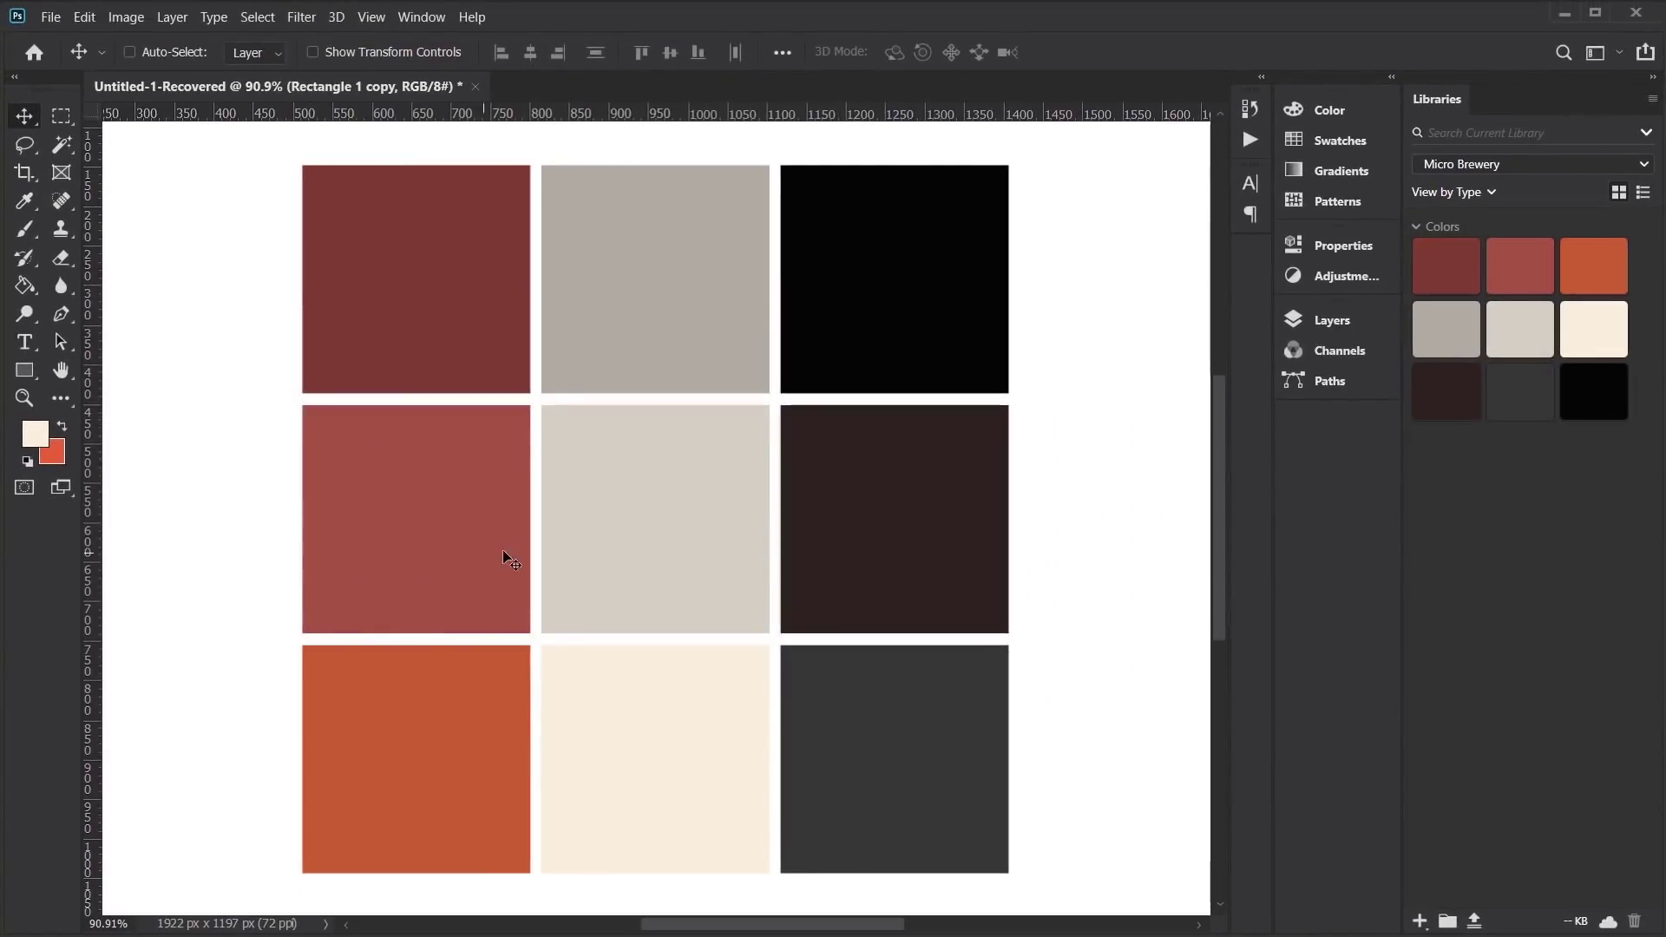
left_click(61, 427)
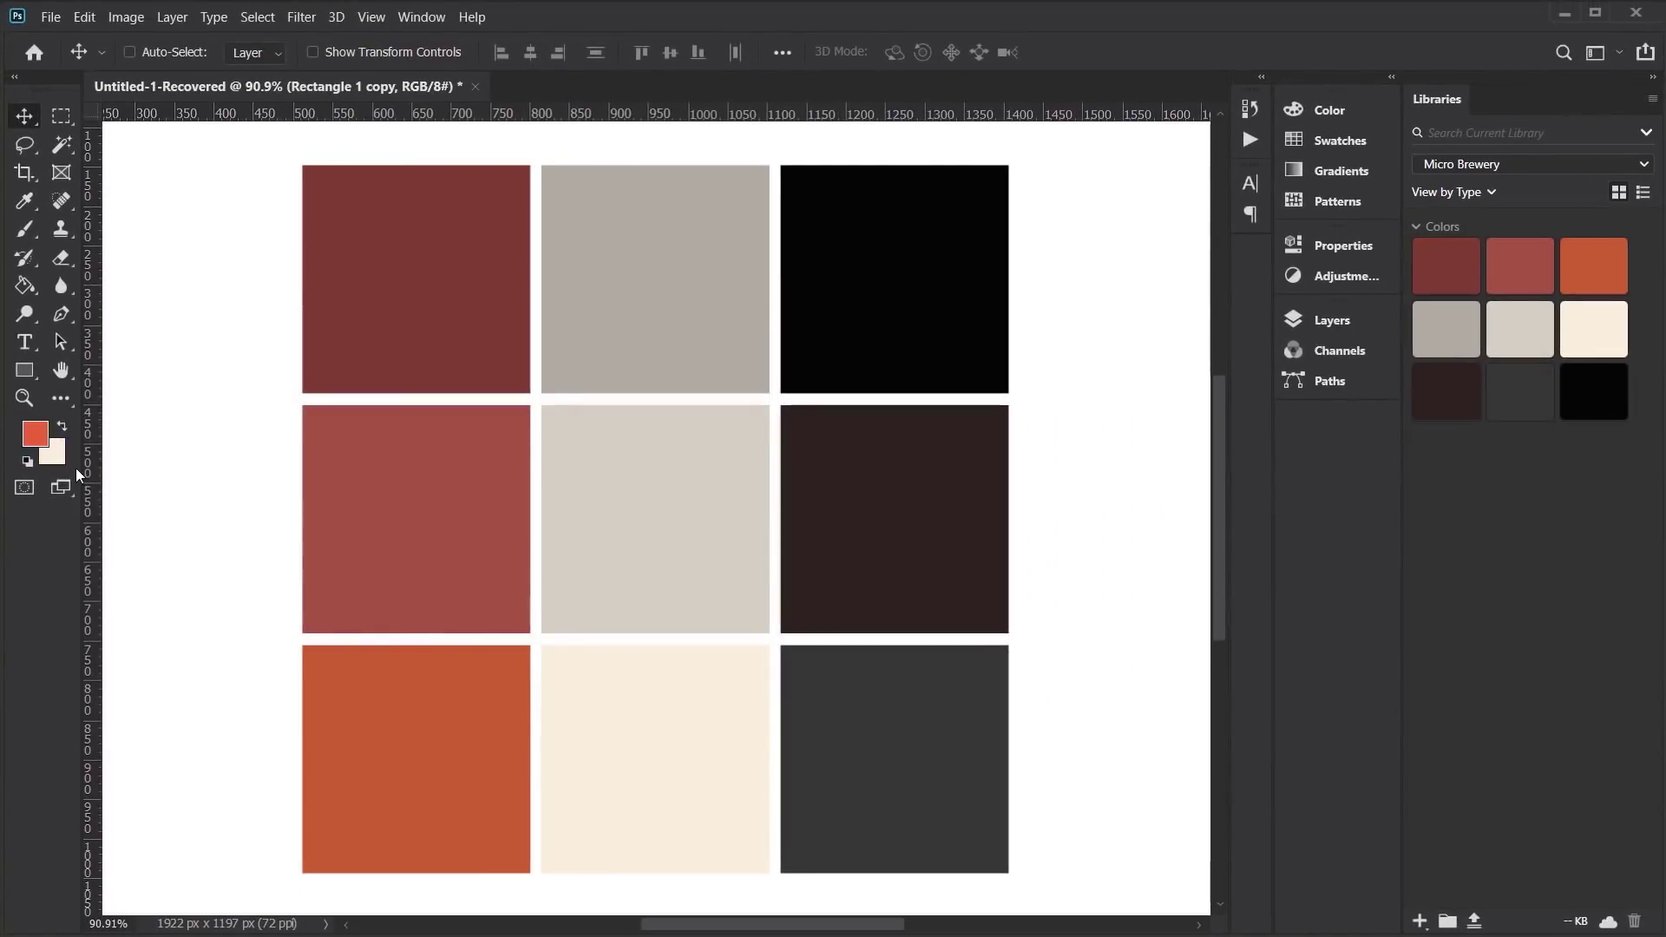
left_click(37, 436)
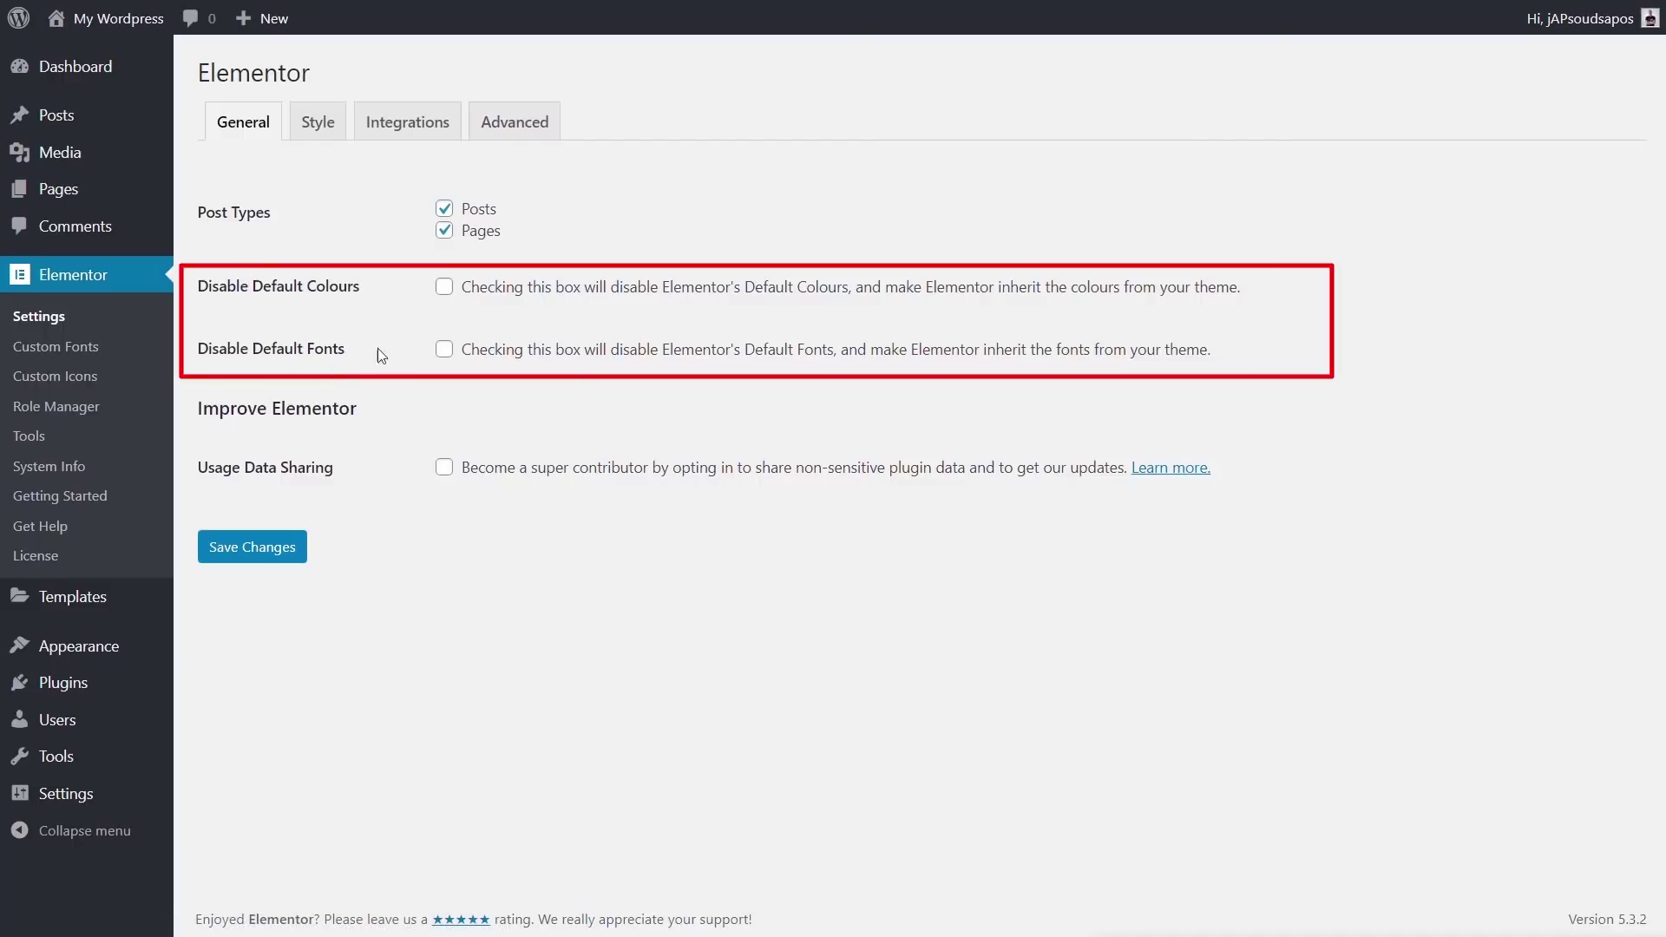
In Elementor's general settings in WordPress, disable the default colours and default fonts and save the changes.
left_click(446, 289)
left_click(444, 350)
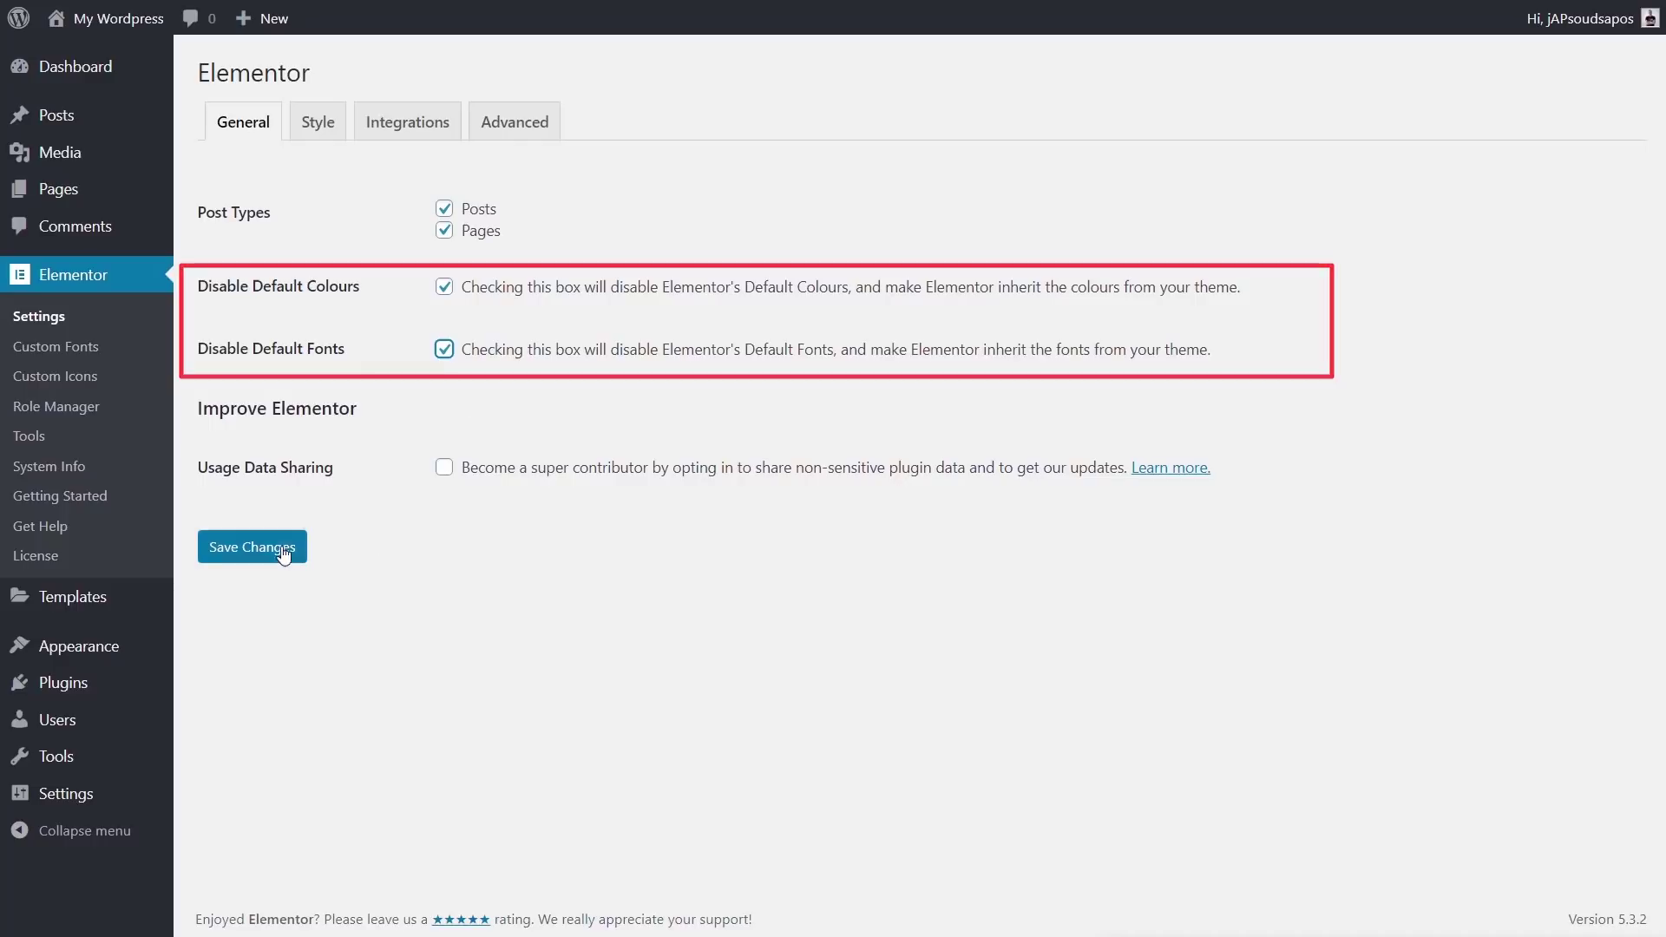
left_click(260, 556)
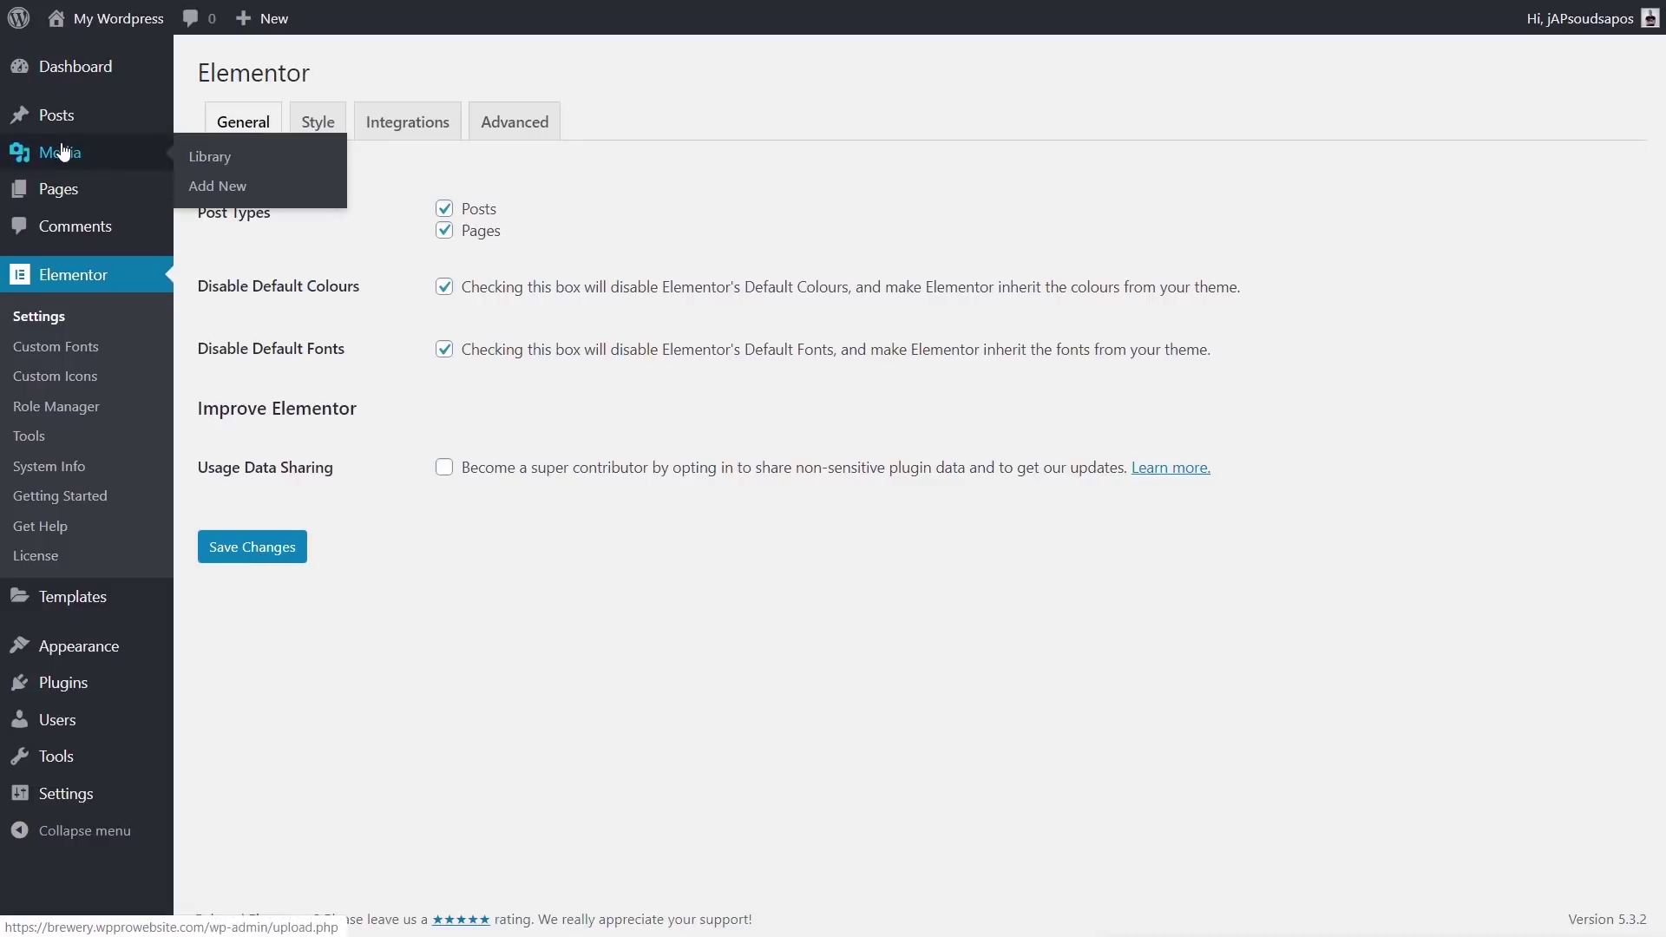
Open the Home page for editing with Elementor and expand the Background section of its Theme Style settings.
left_click(206, 199)
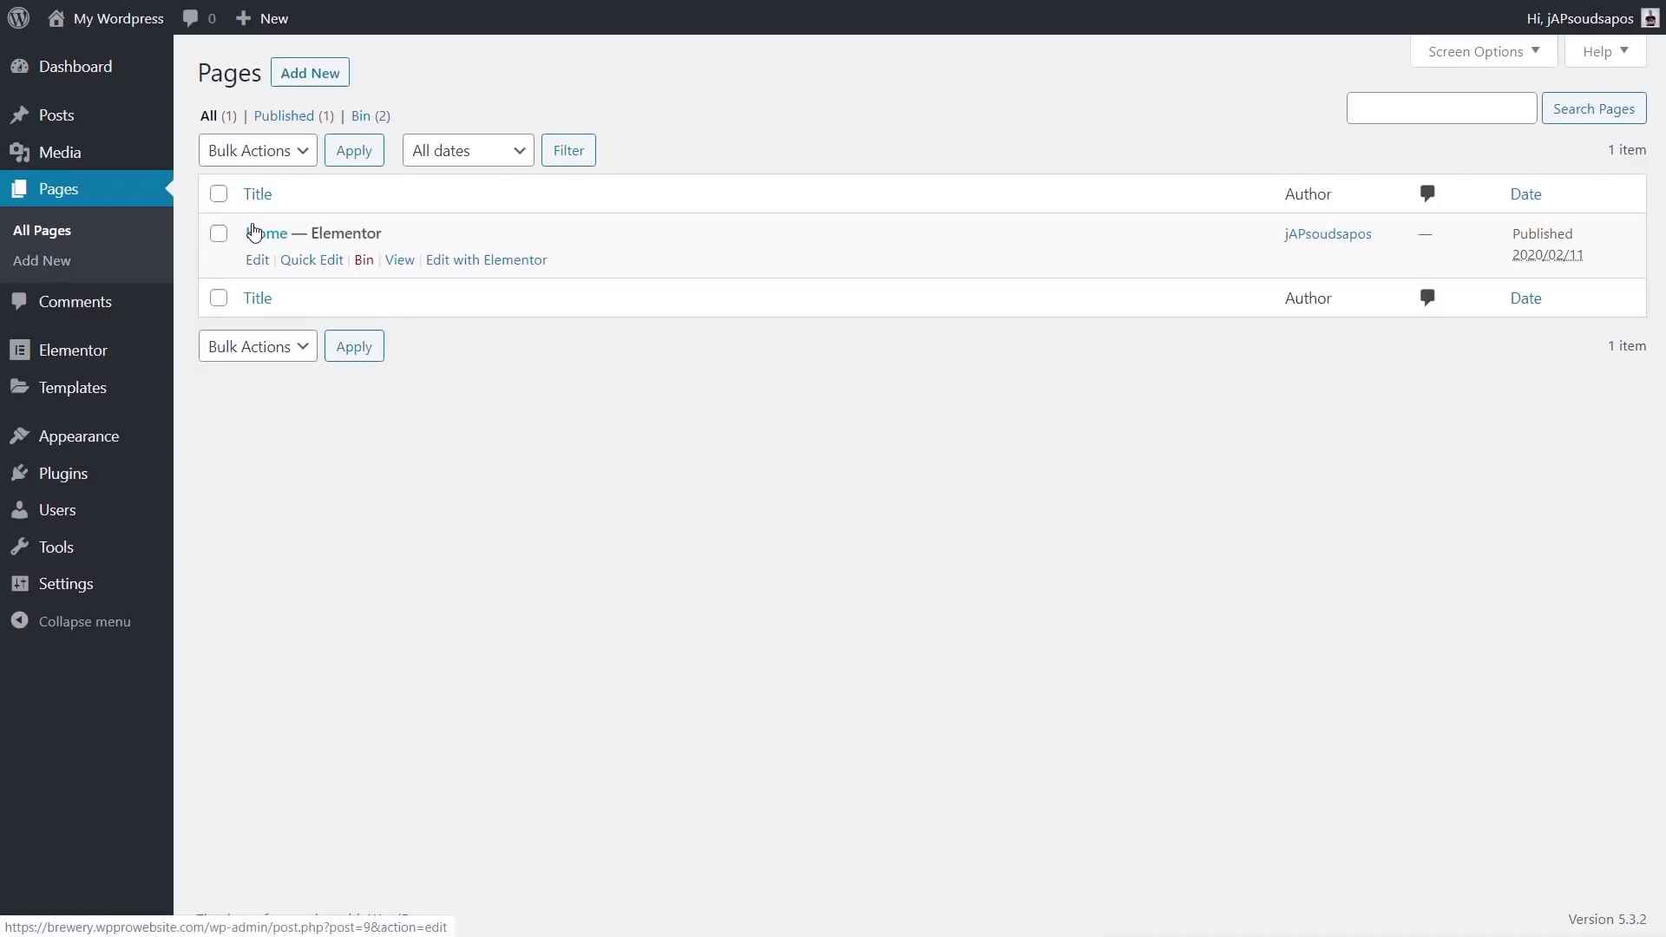
left_click(489, 262)
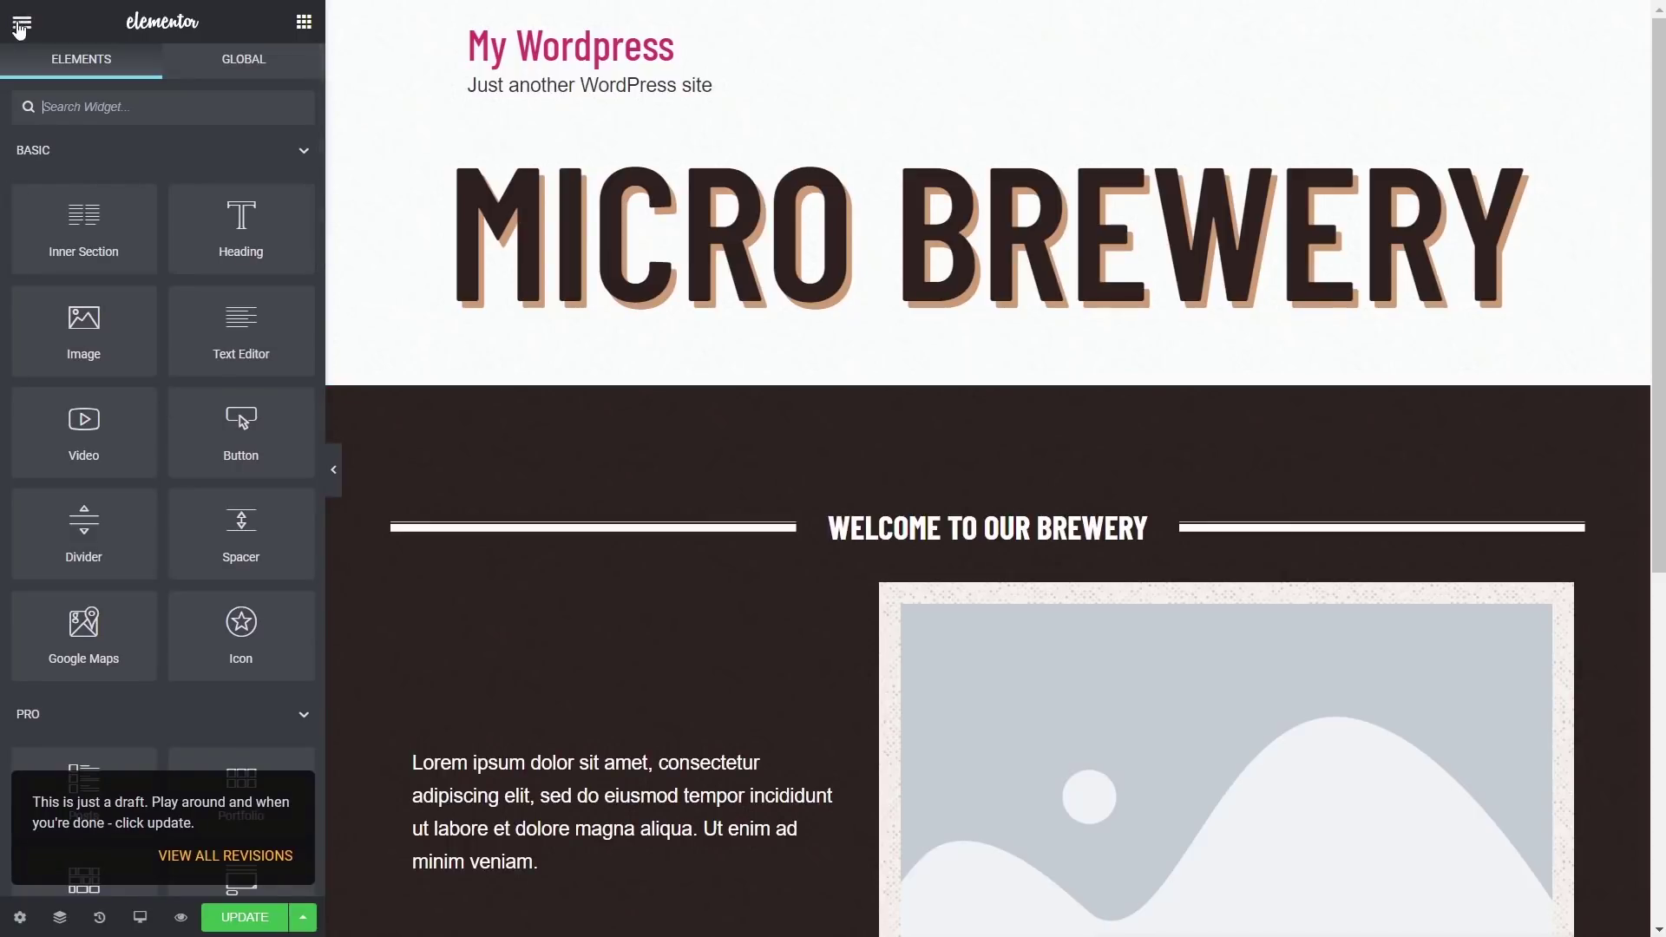
left_click(21, 23)
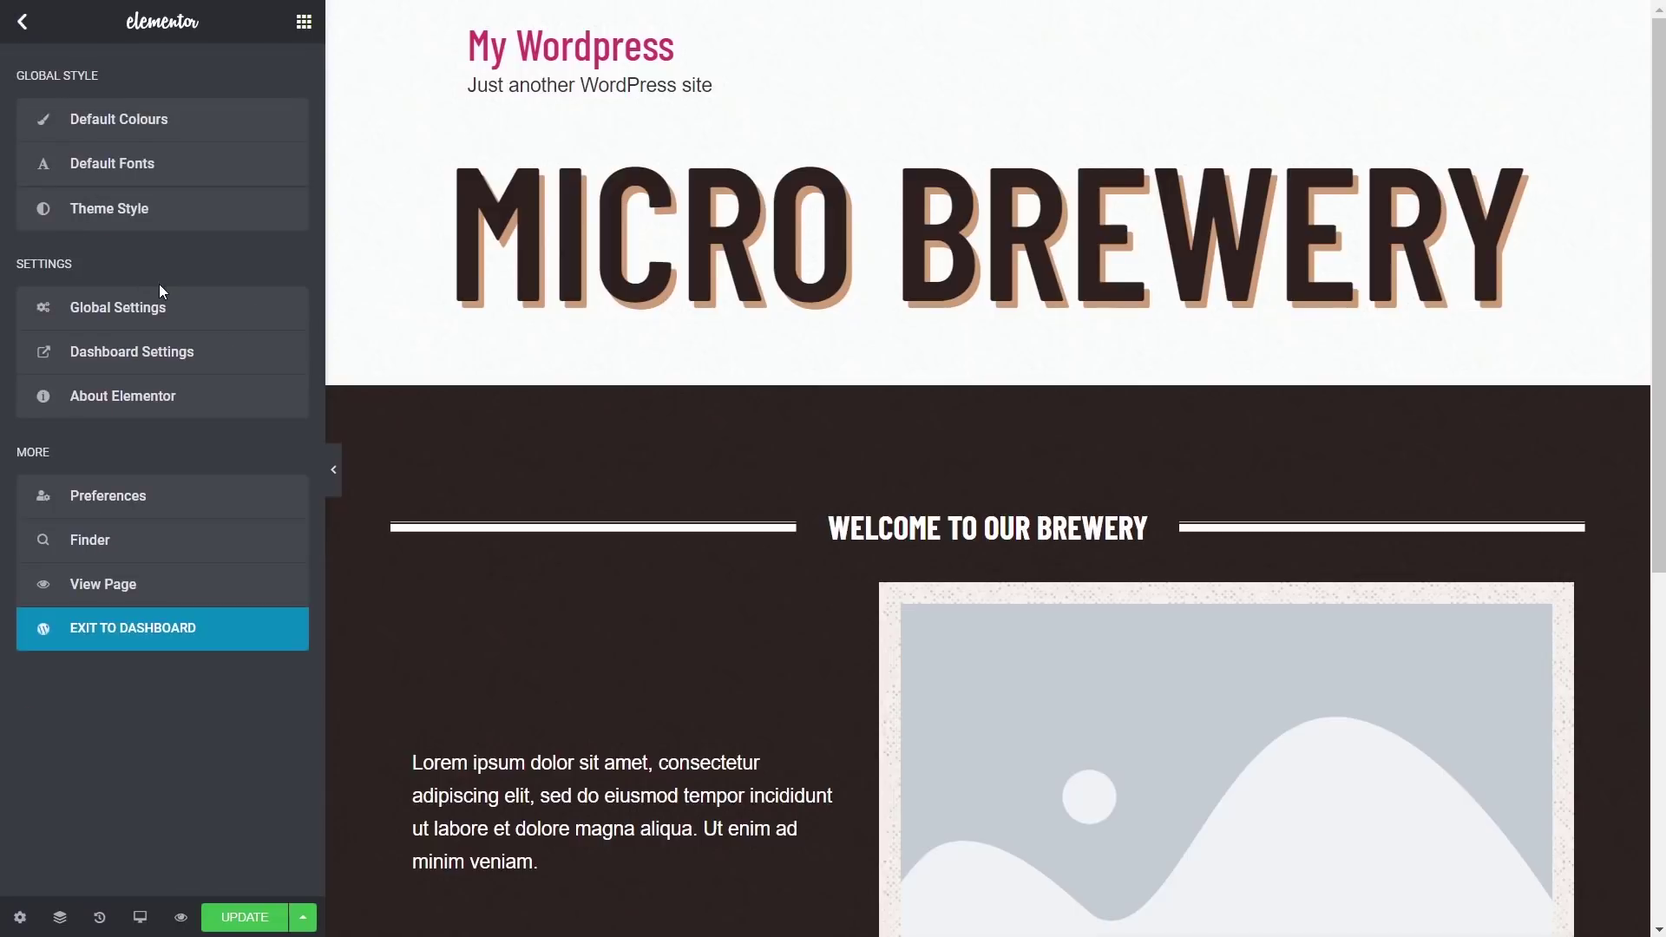
left_click(141, 228)
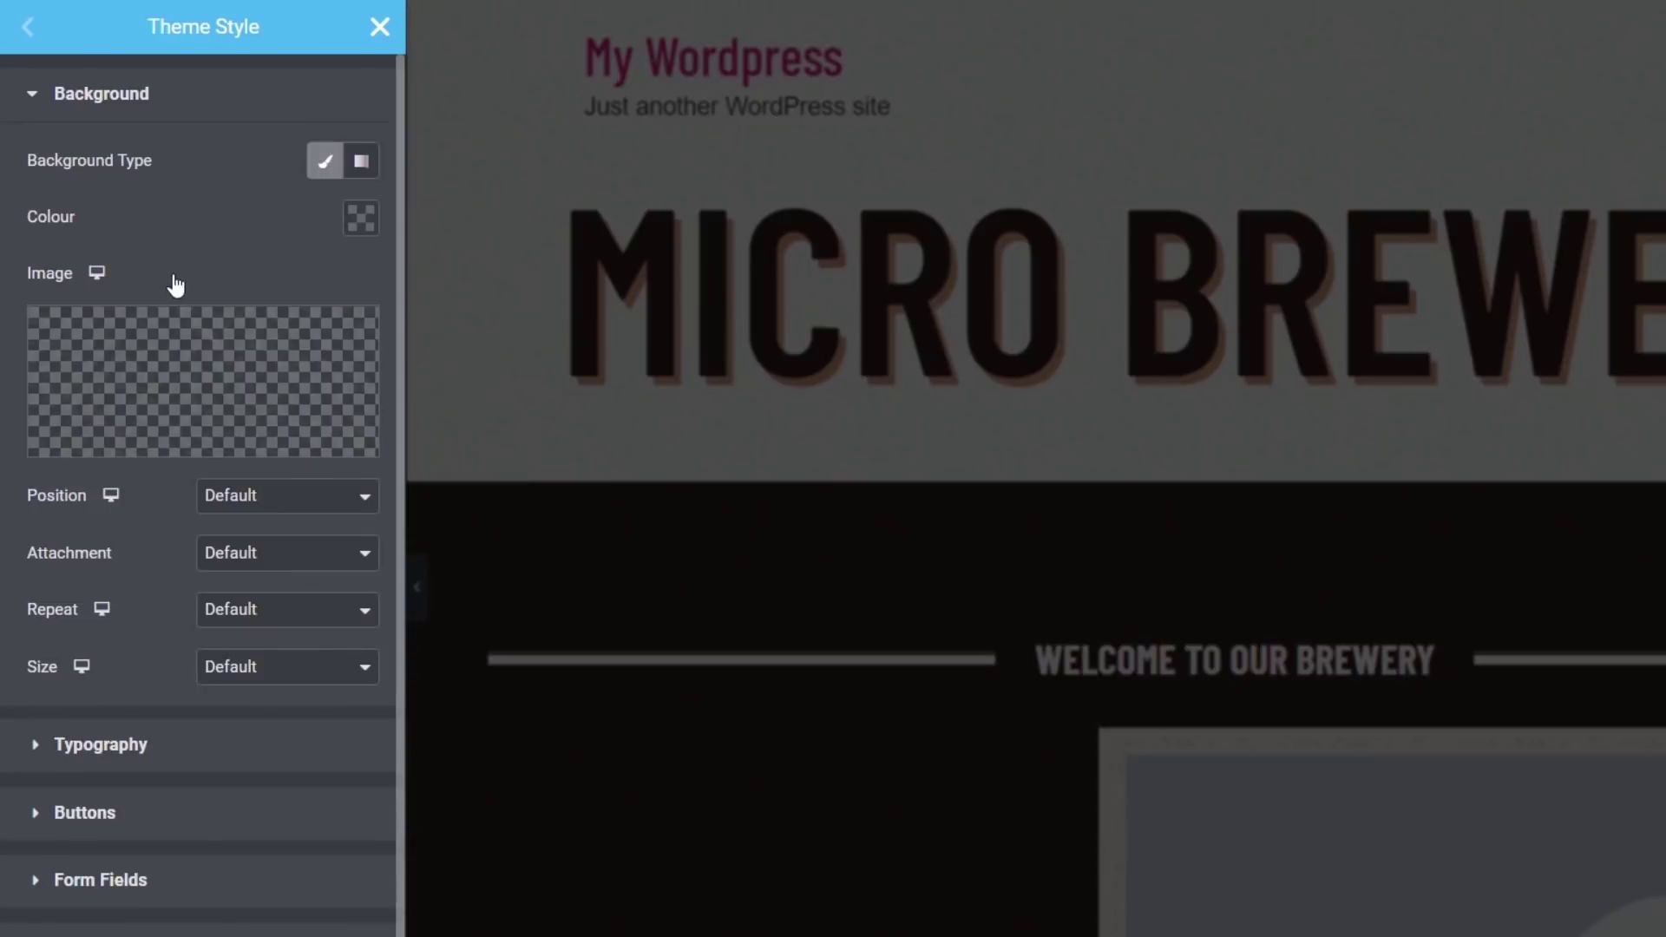
left_click(104, 100)
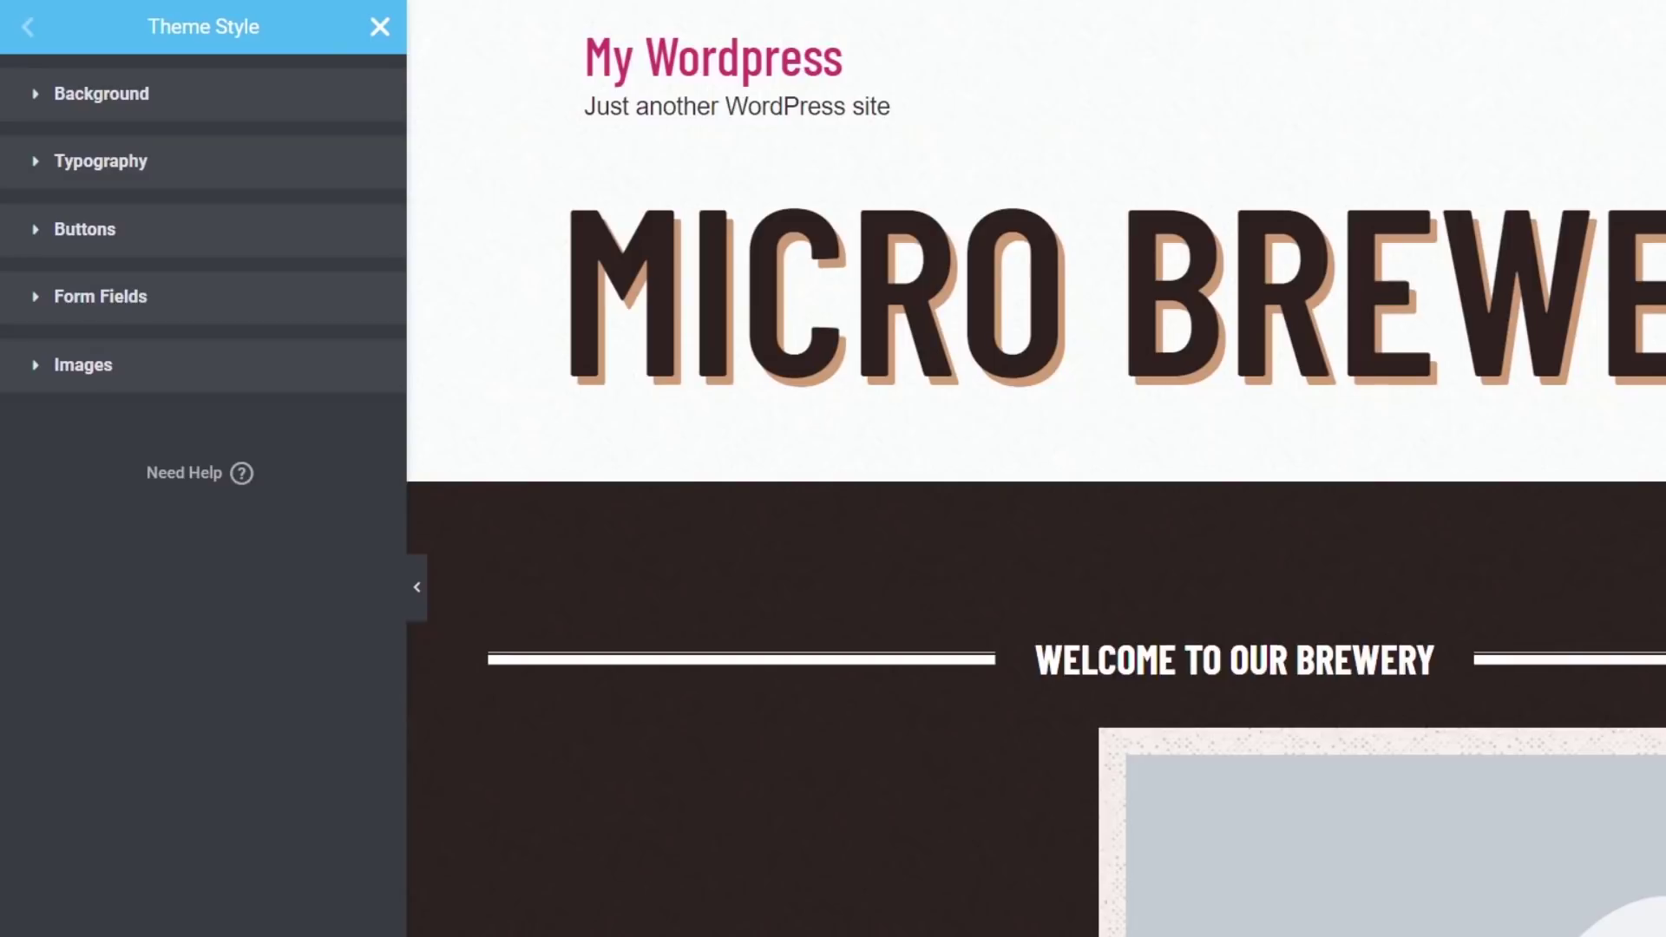
left_click(98, 95)
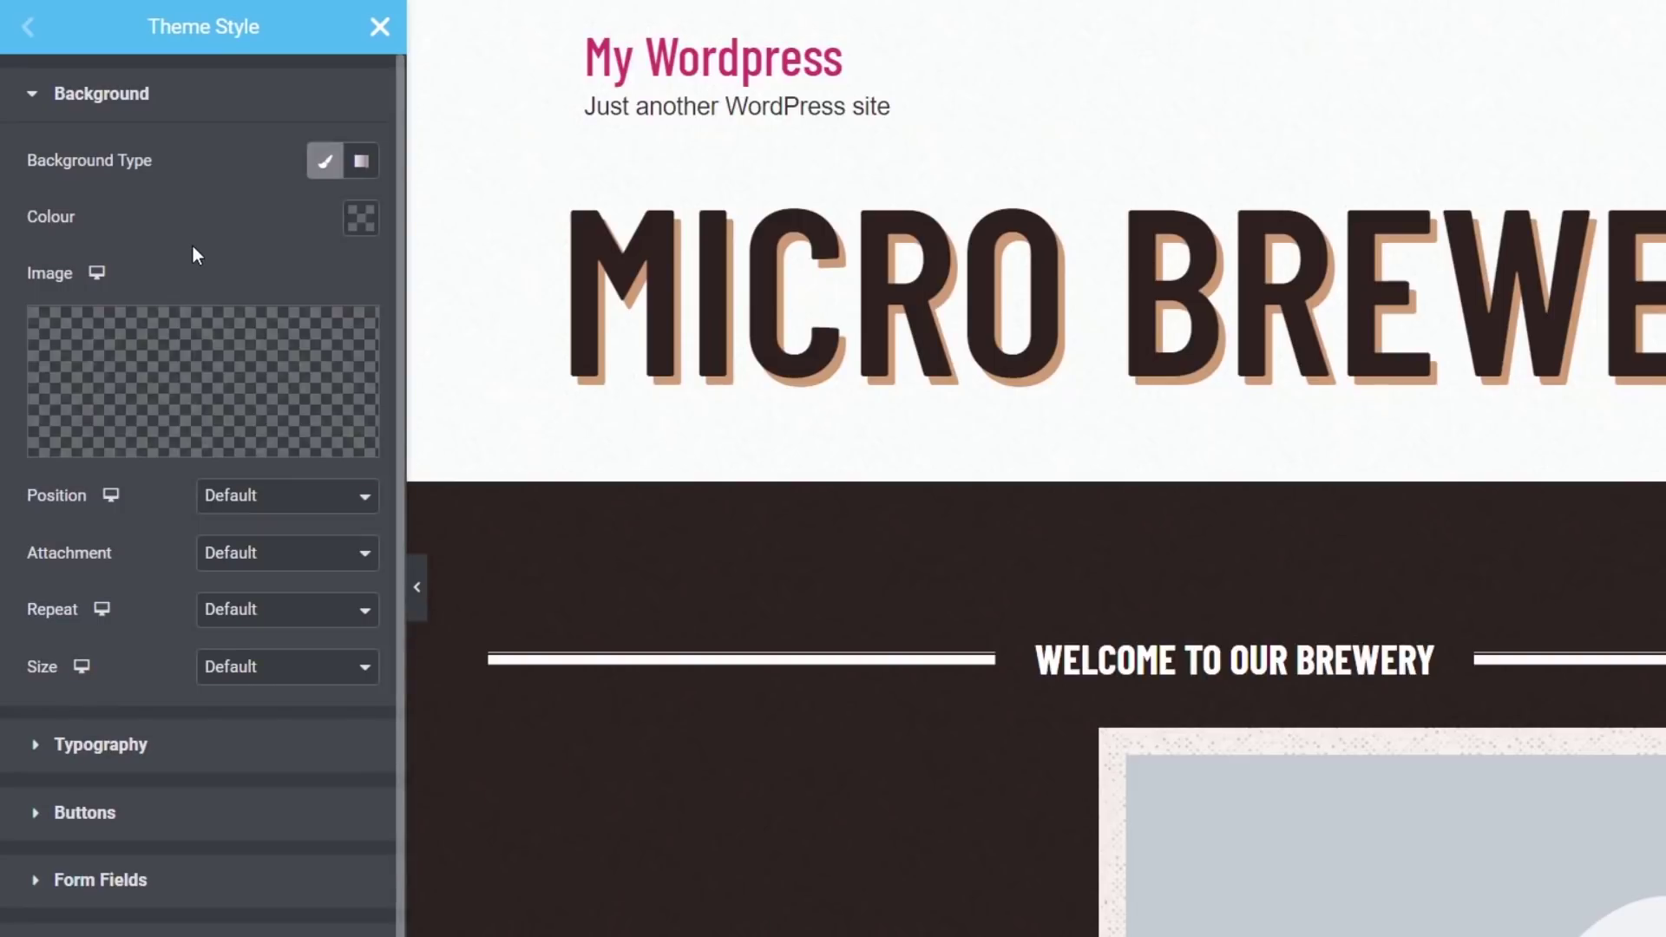
Set the background colour to dark red #7E1B1B, add it to the palette as a swatch and remove that swatch again.
left_click(361, 221)
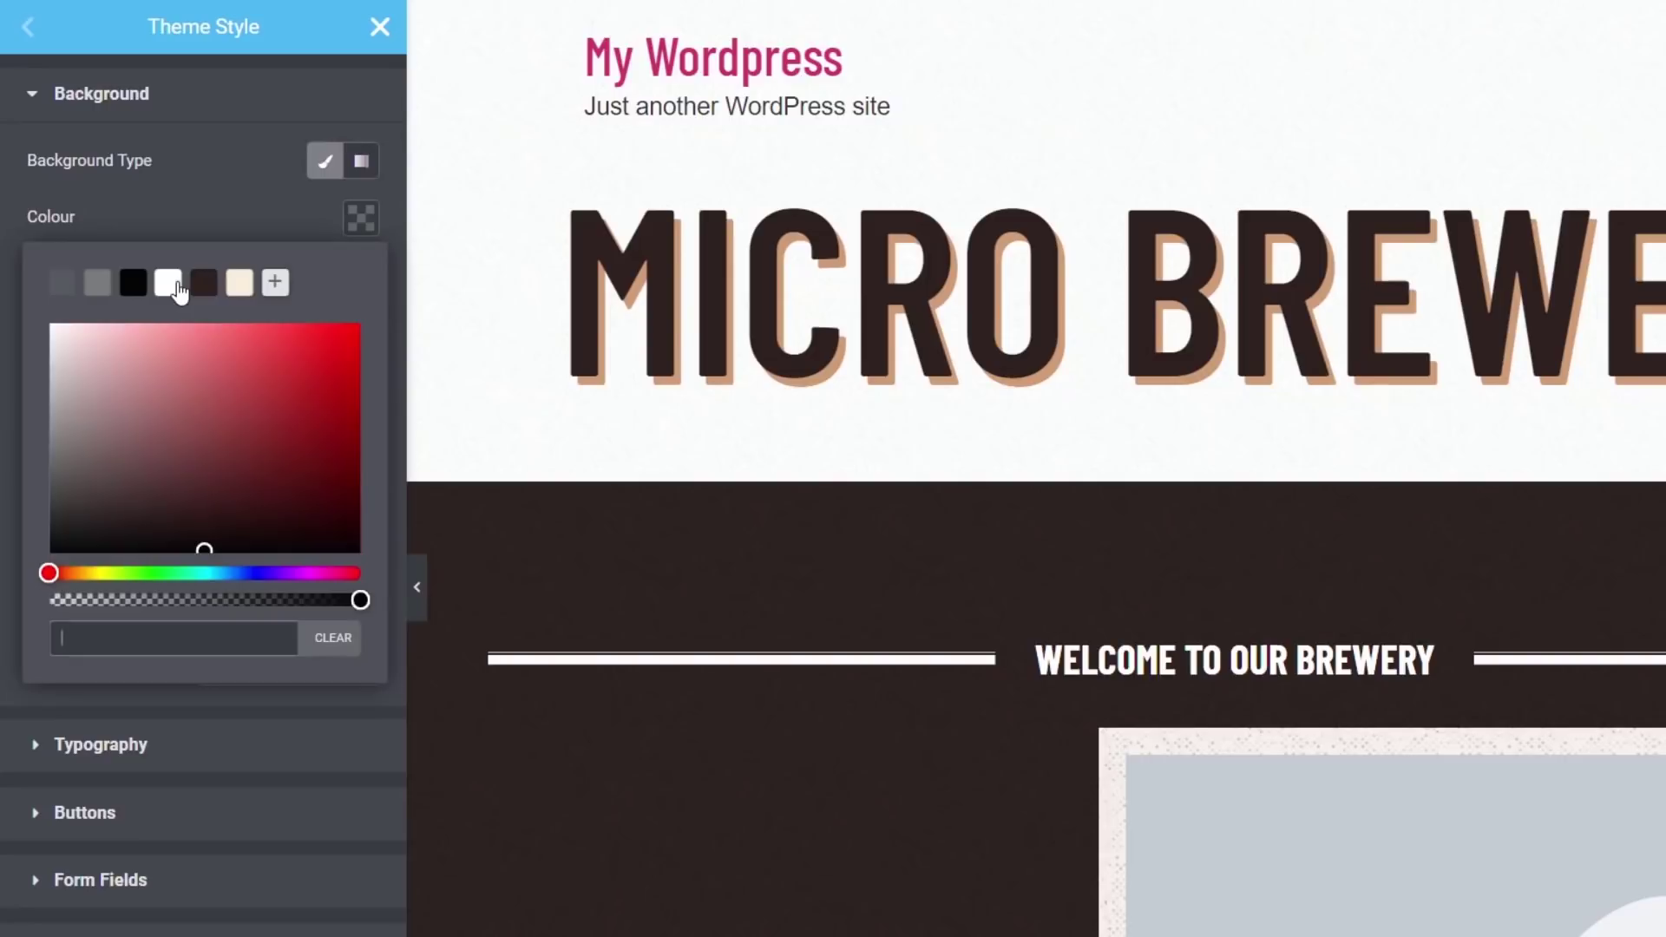
left_click(293, 439)
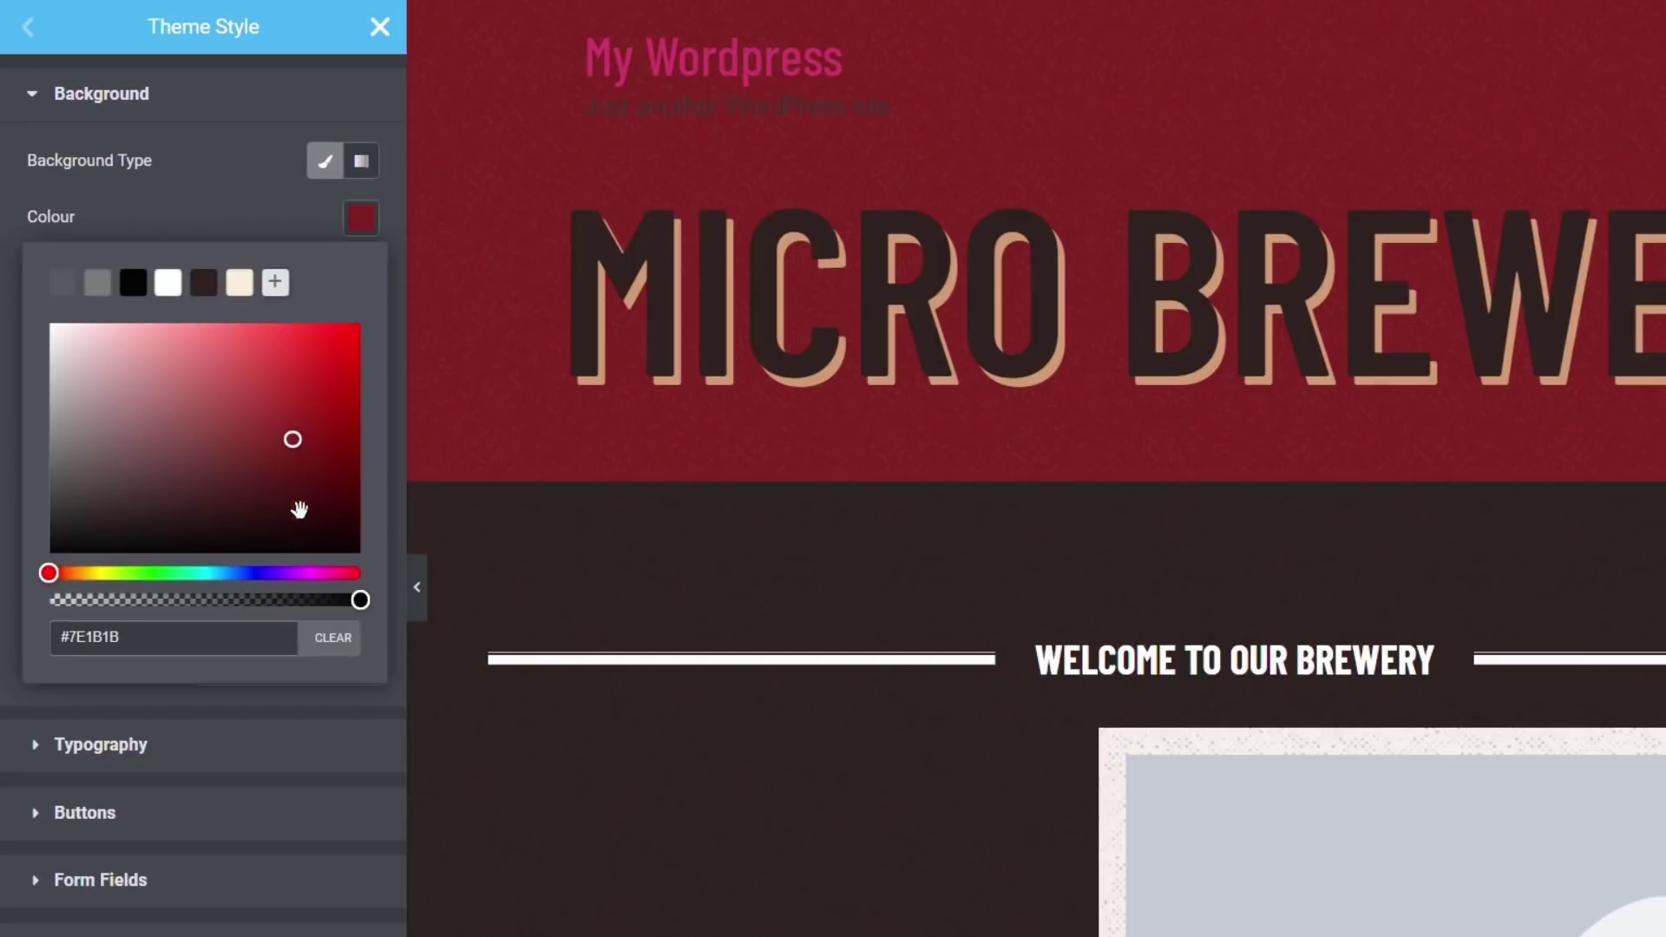
left_click(274, 283)
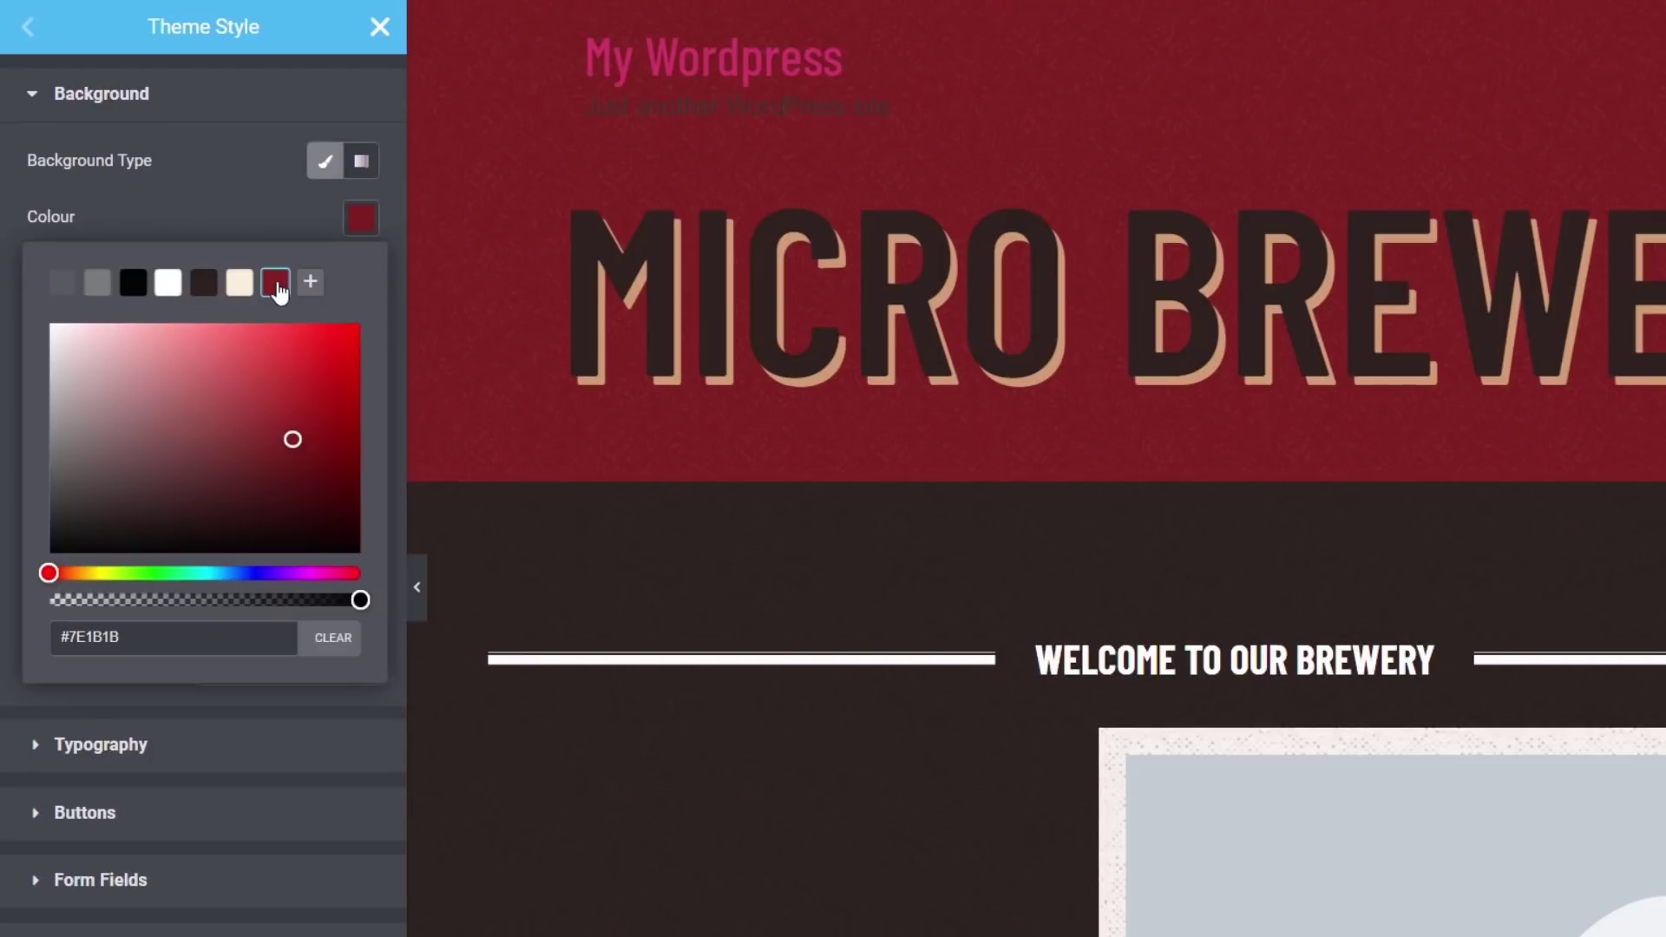
left_click_drag(278, 292, 256, 339)
Try the saved dark brown #281E1A and cream #F9EFDC swatches as background colour, ending on the cream with its hex code selected.
left_click(239, 284)
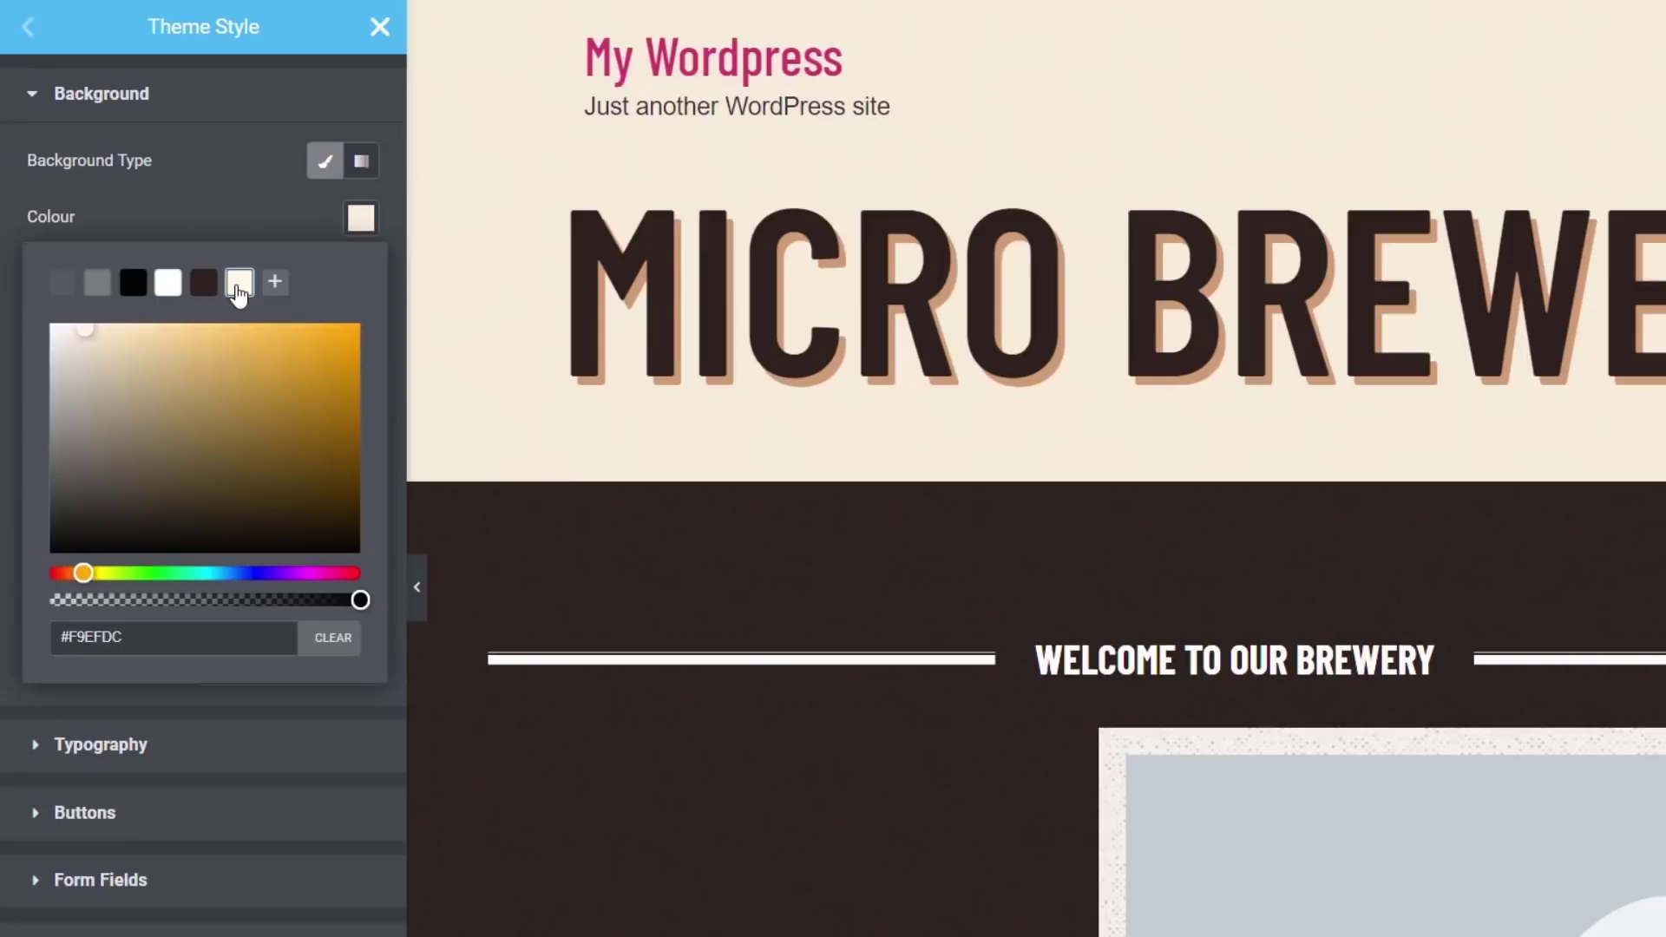
left_click(206, 291)
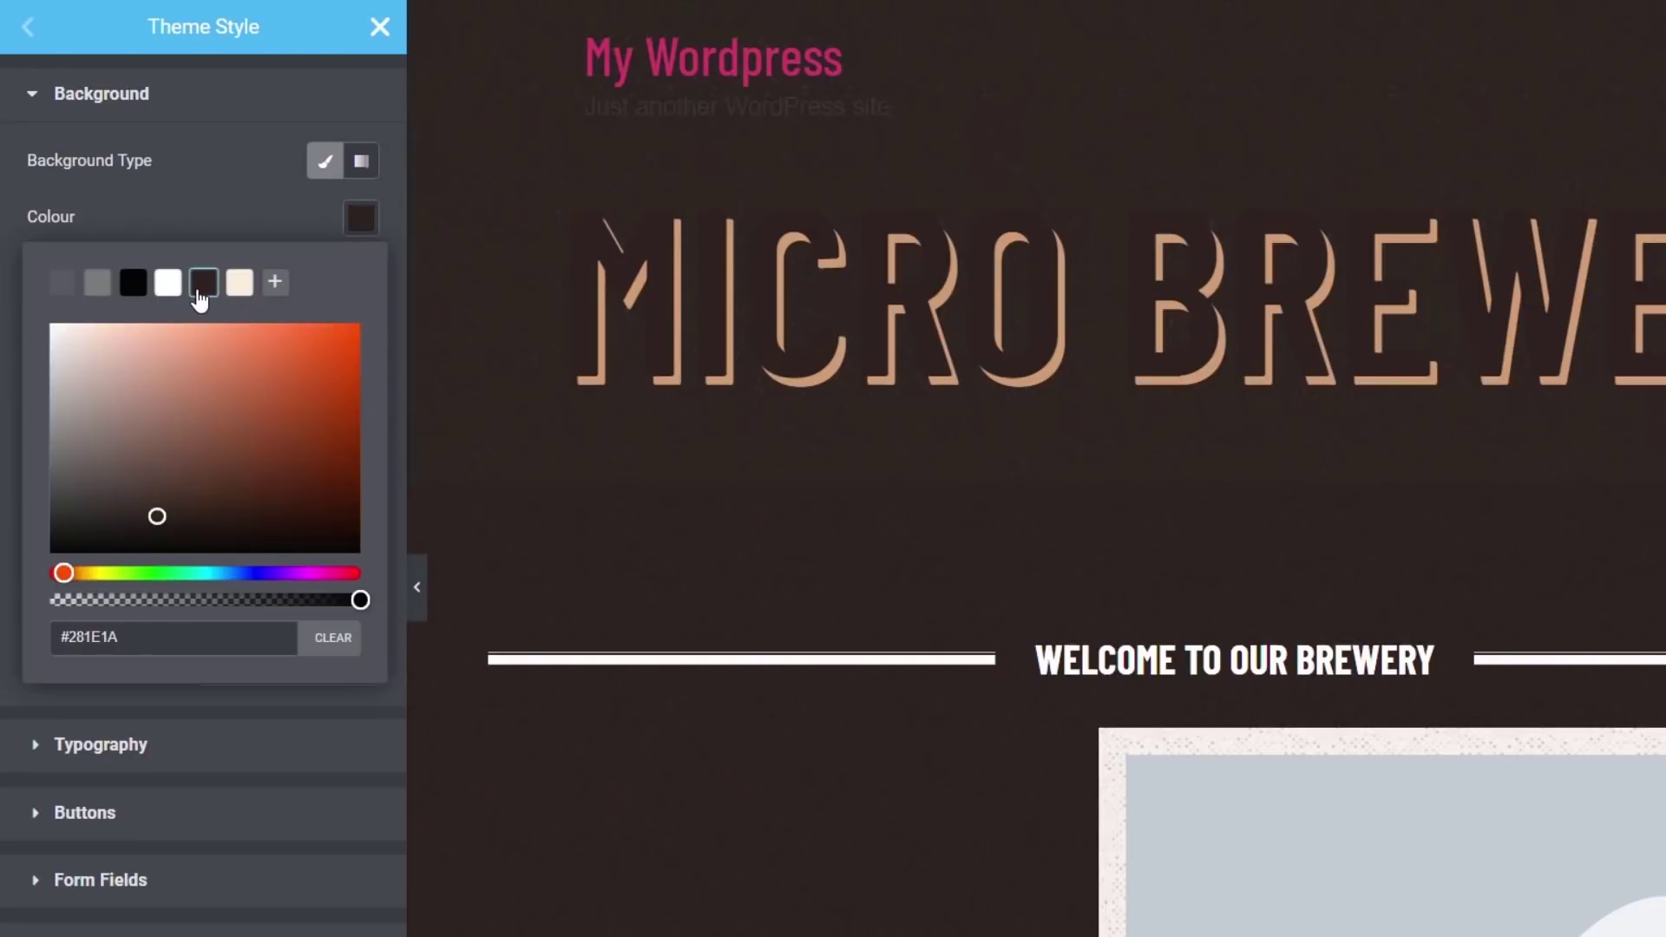
left_click(239, 285)
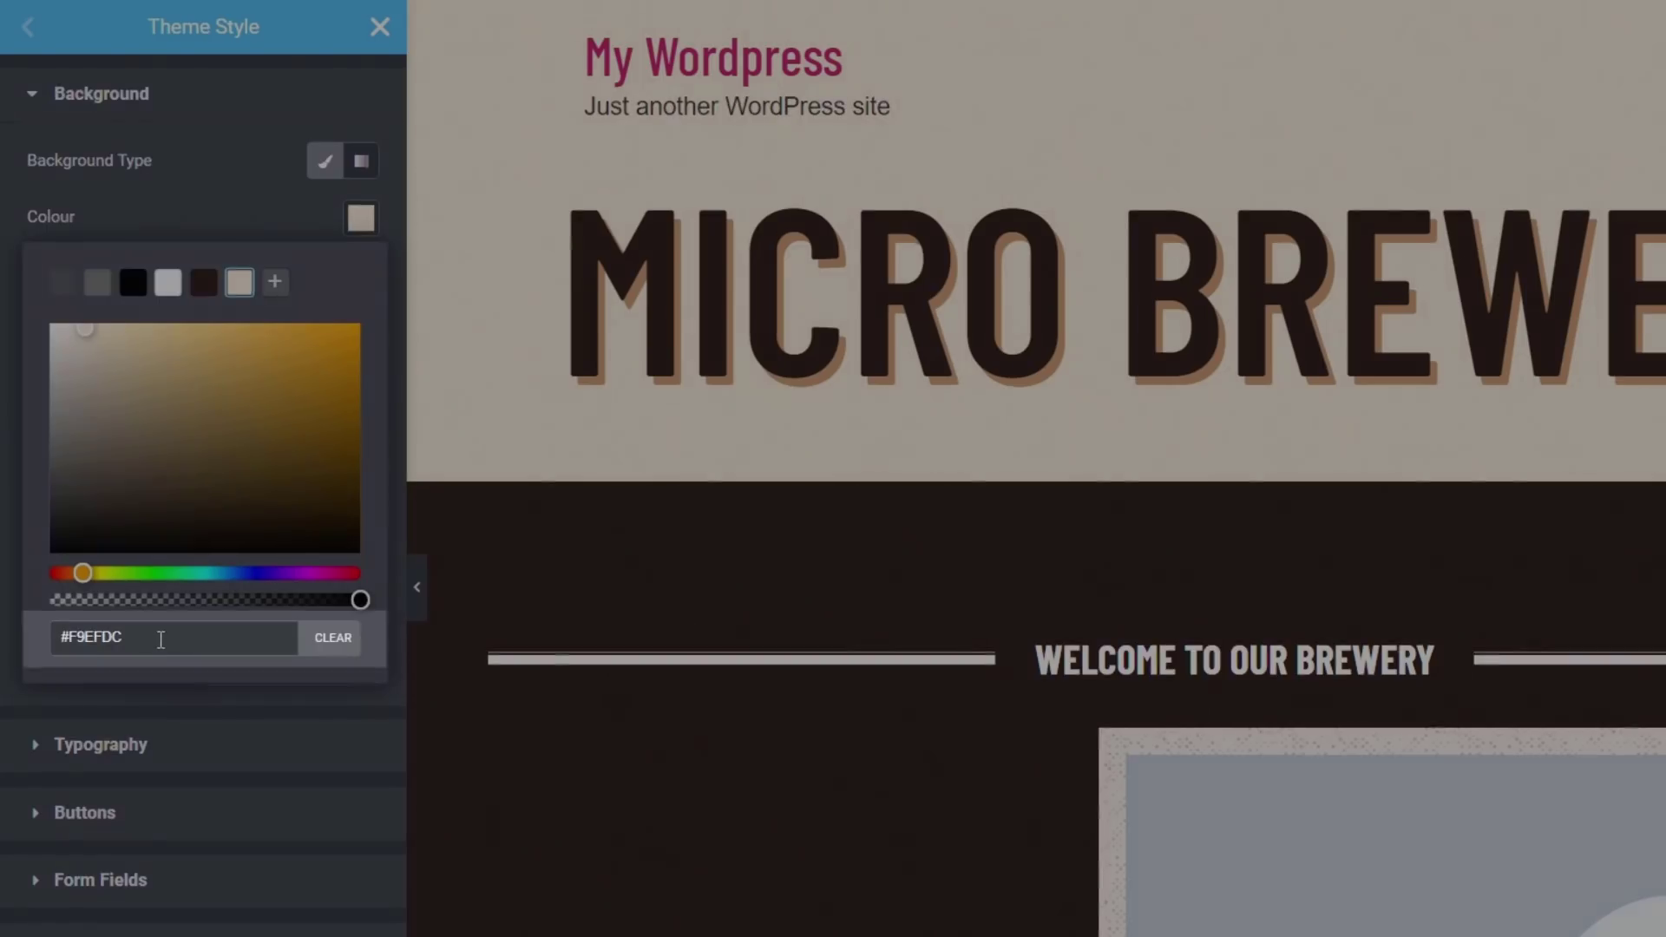
left_click_drag(154, 647, 60, 643)
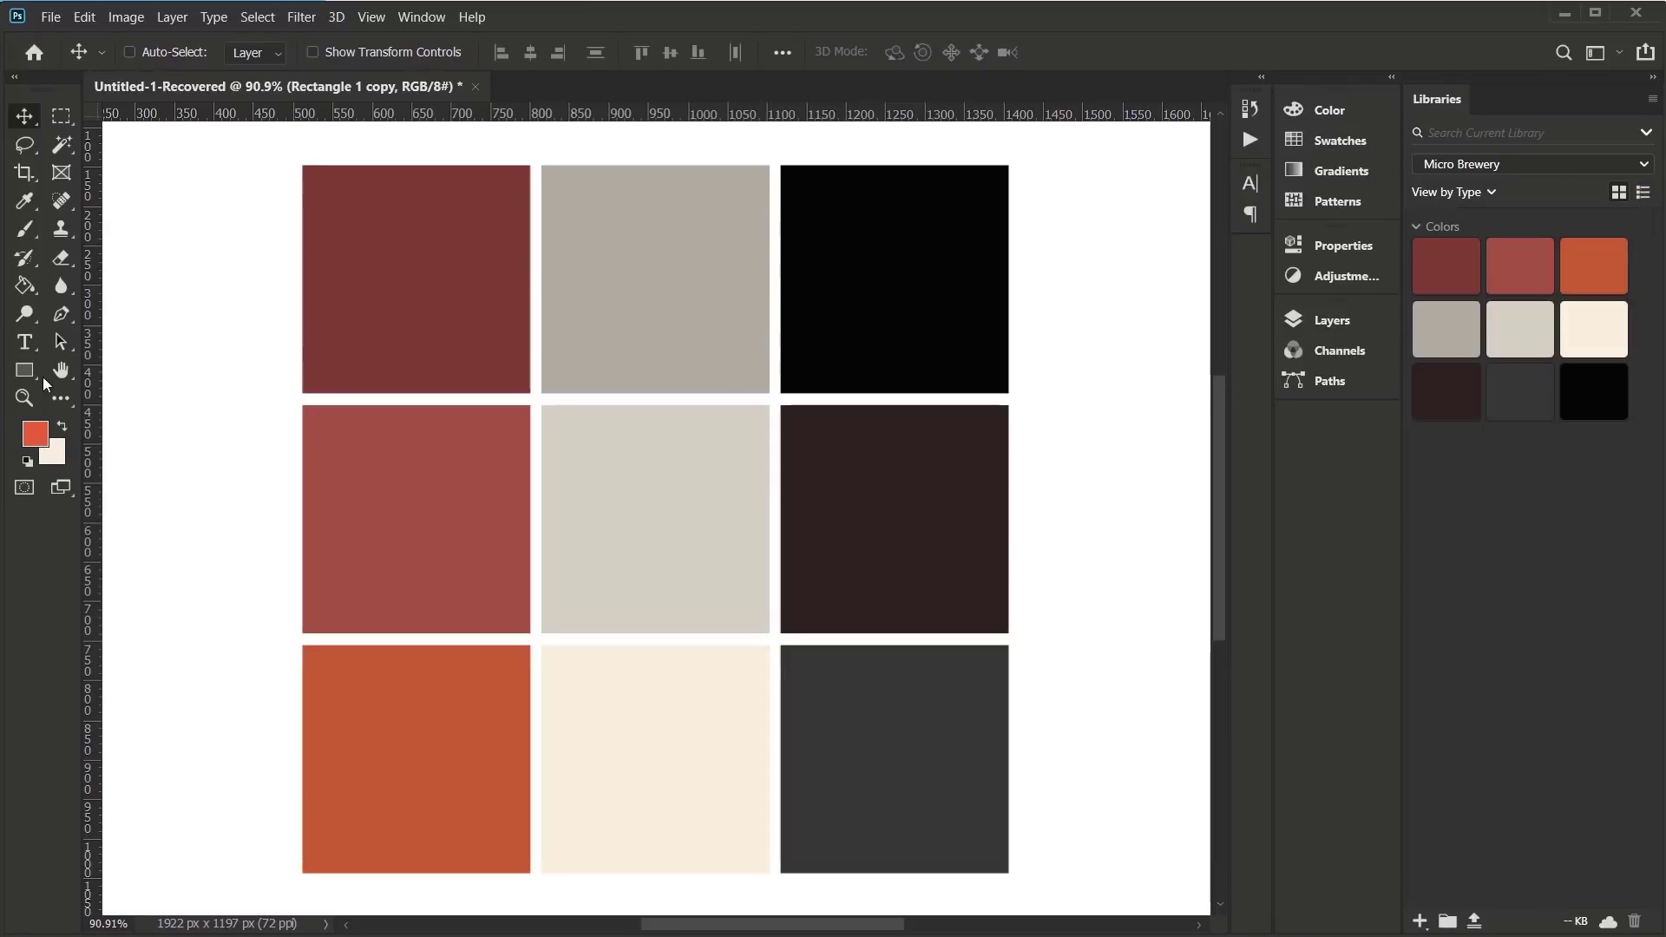
Switch to Photoshop, sample the warm grey square with the Eyedropper and look up its hex code without changing it.
left_click(36, 204)
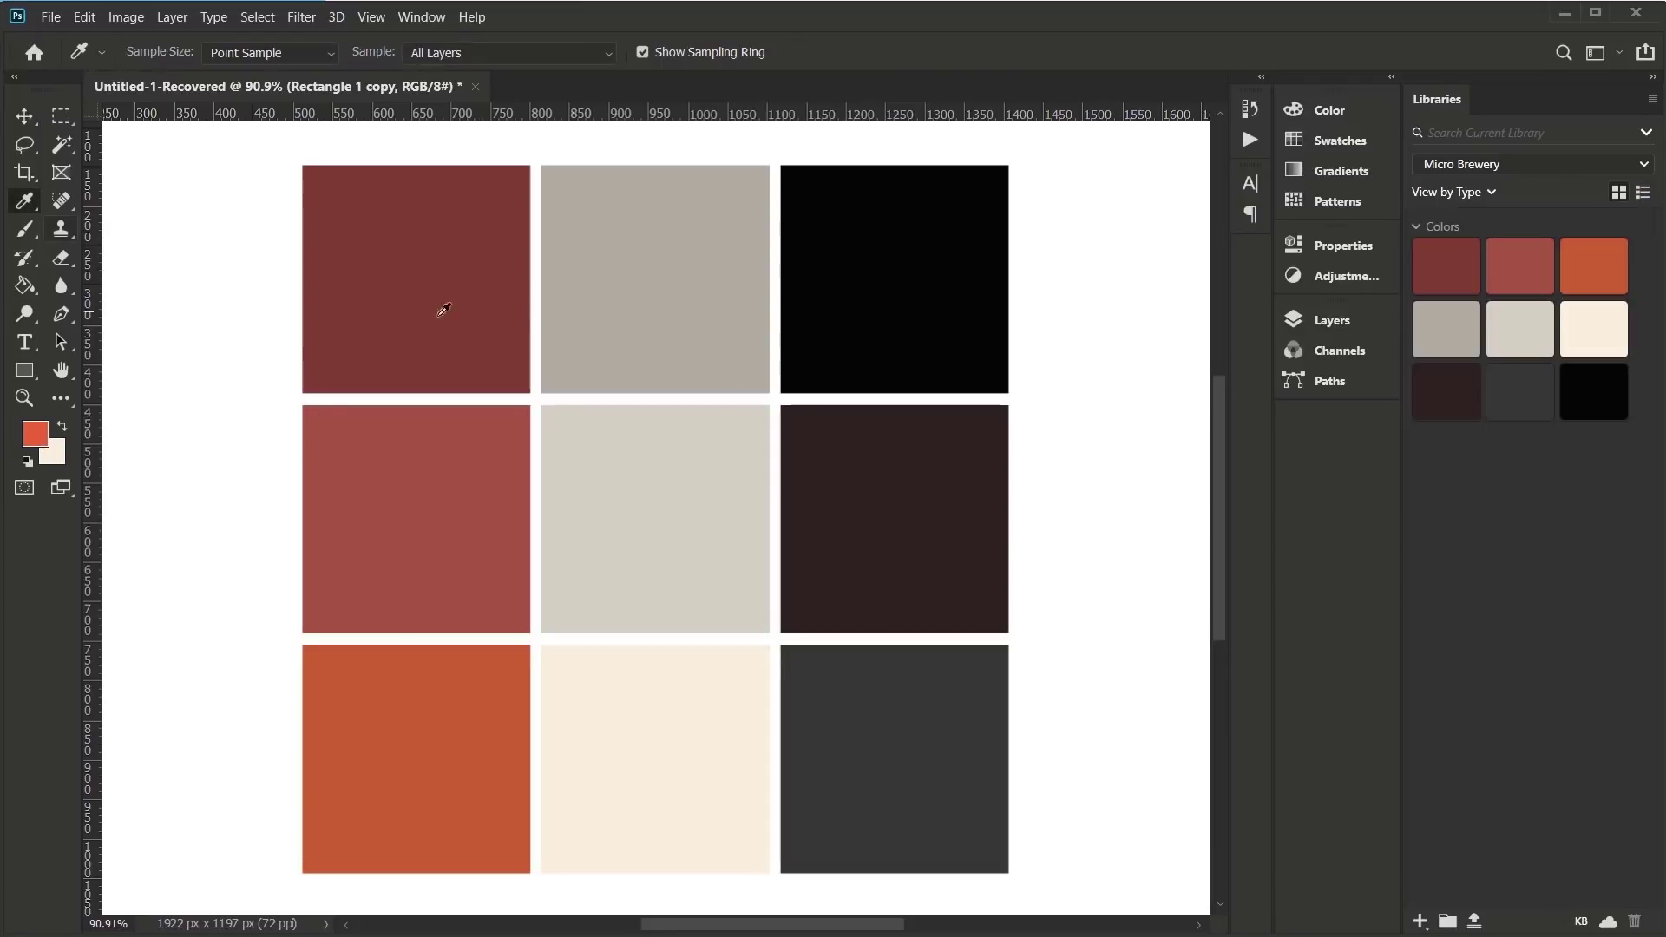
left_click(654, 289)
left_click(34, 434)
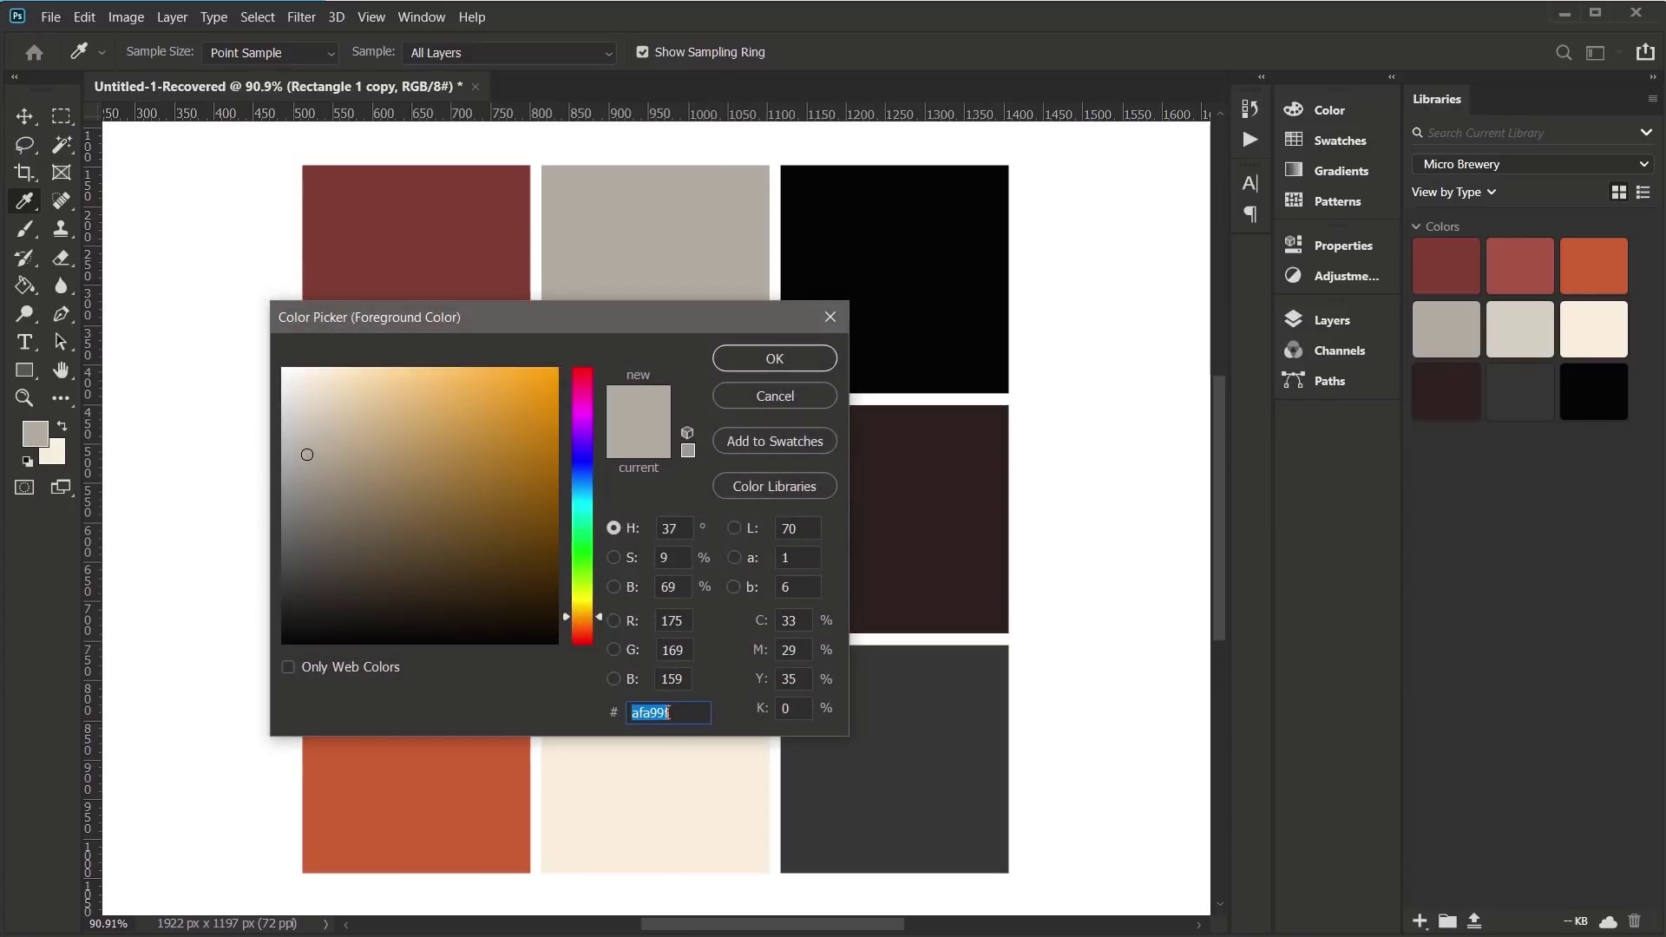
left_click(790, 410)
Sample the dark red square in Photoshop, enter its hex code #7f3a2d as Elementor's background colour and save it as a palette swatch.
left_click(392, 267)
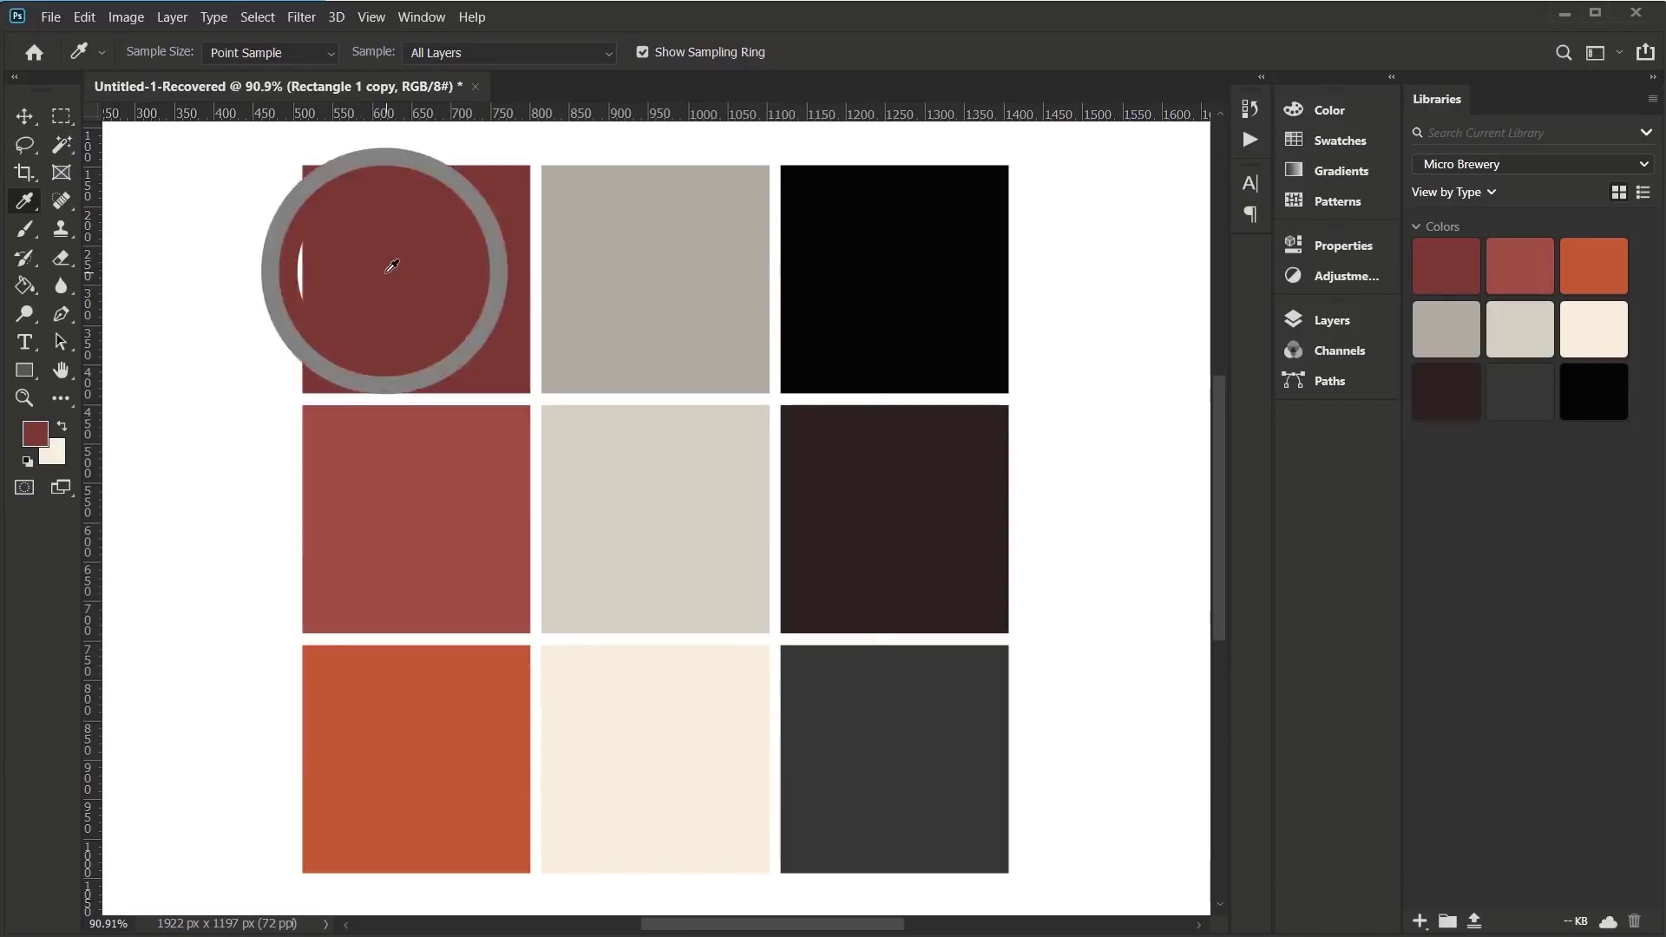
left_click(42, 436)
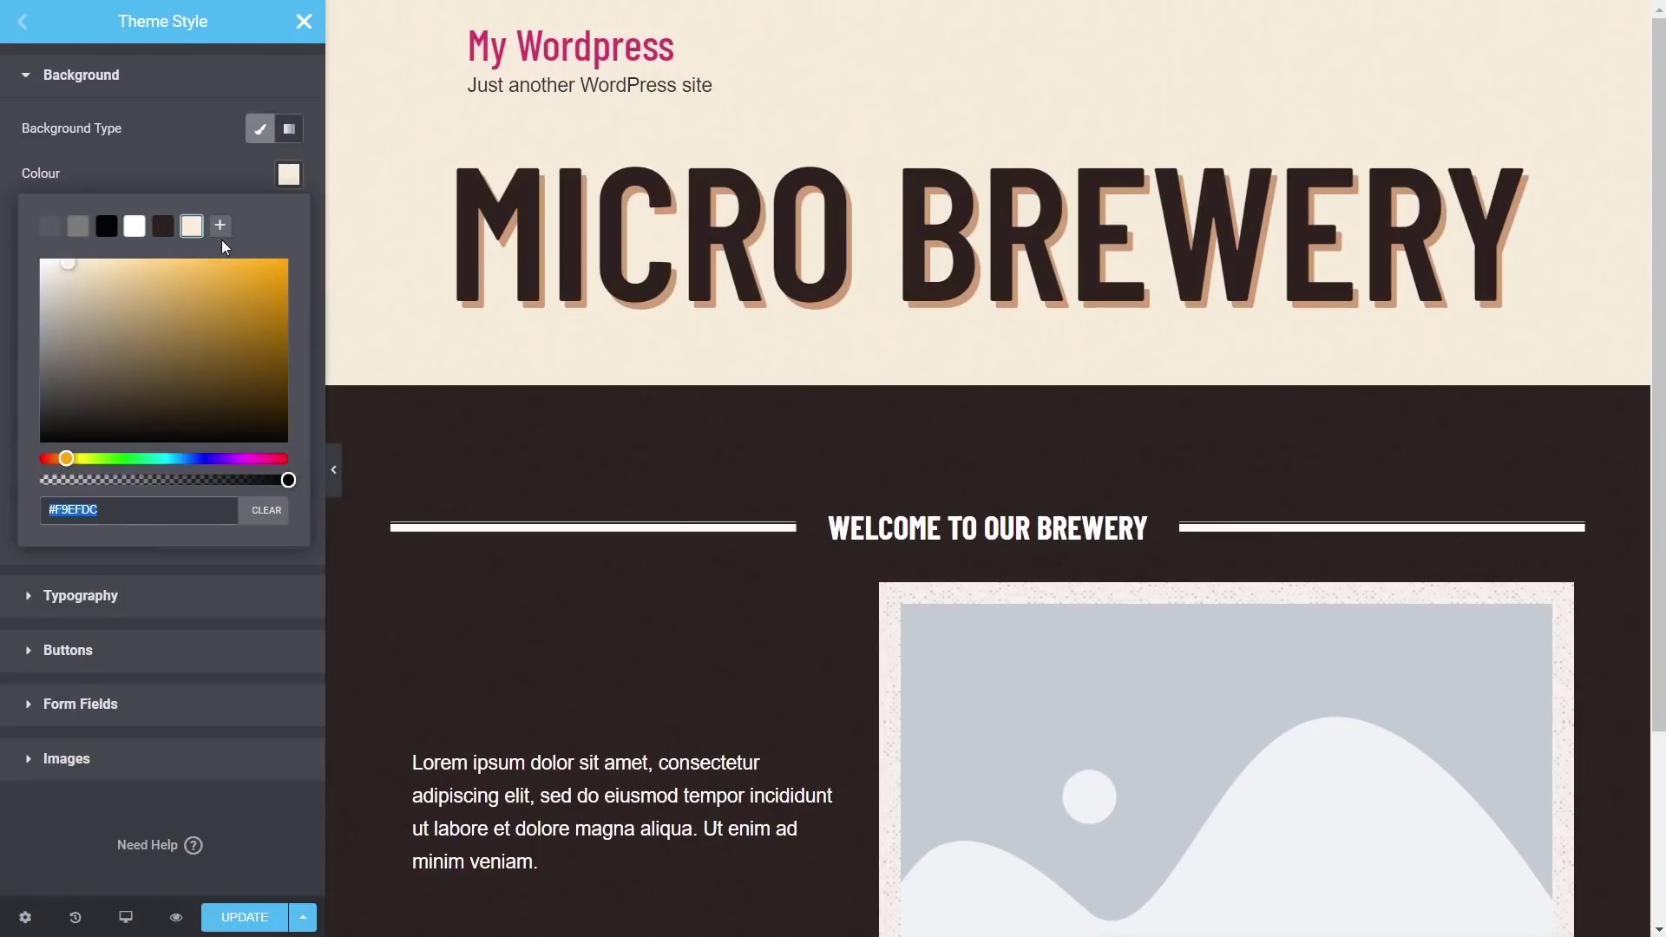
left_click_drag(120, 512, 51, 514)
type("7f3a2d")
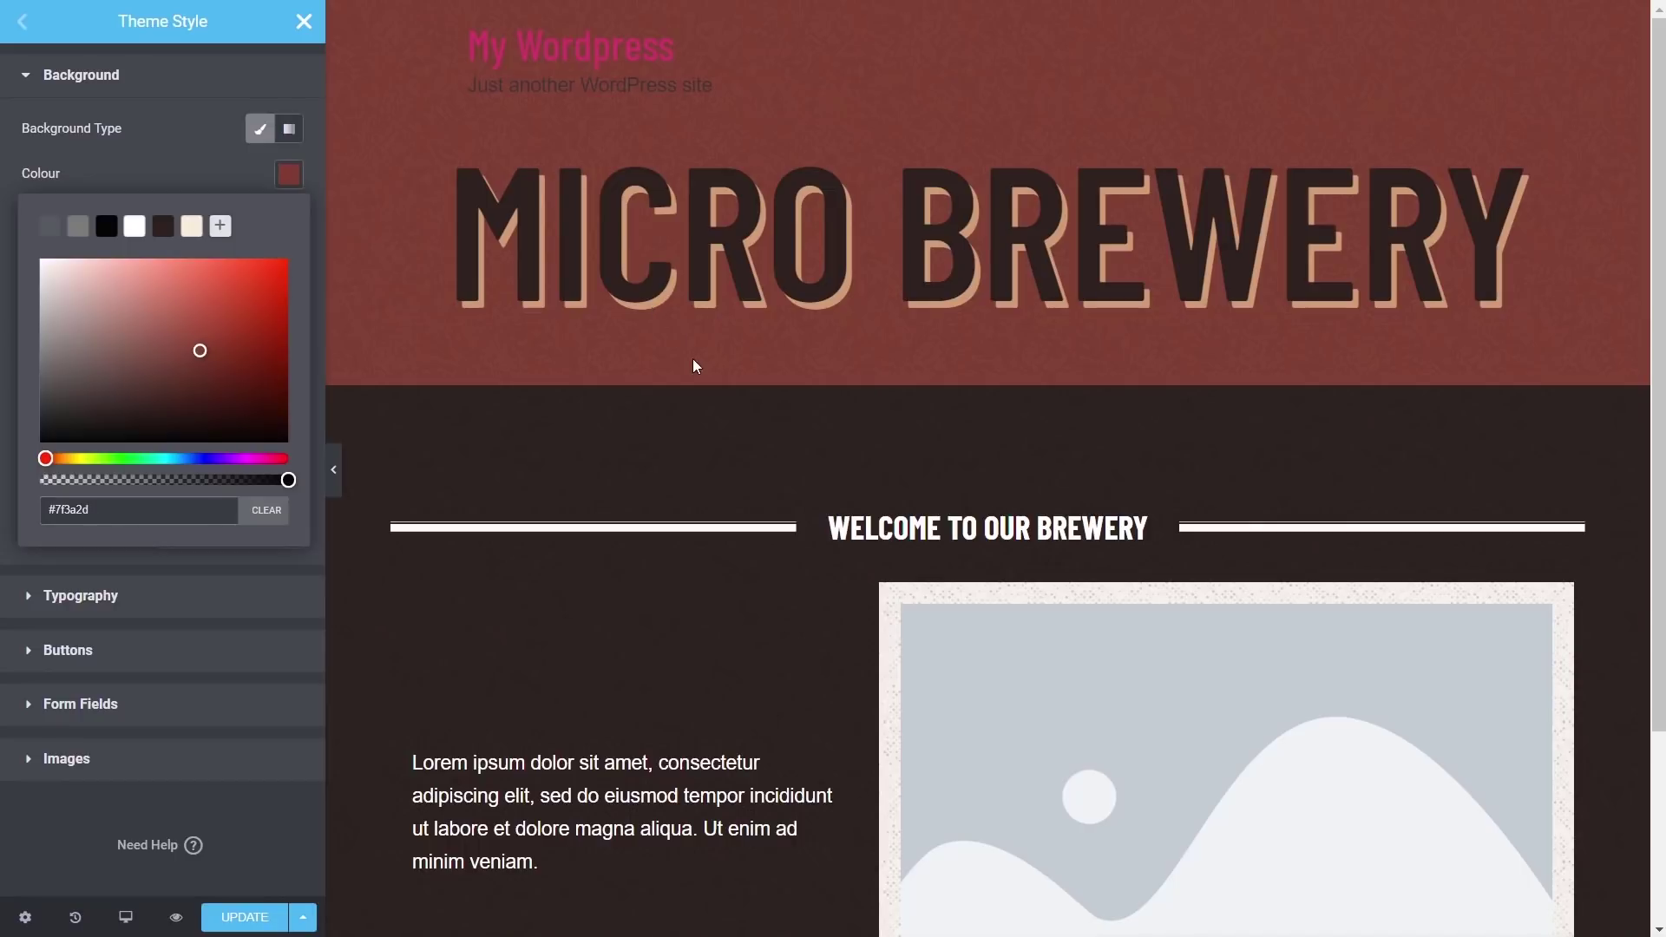
left_click(221, 226)
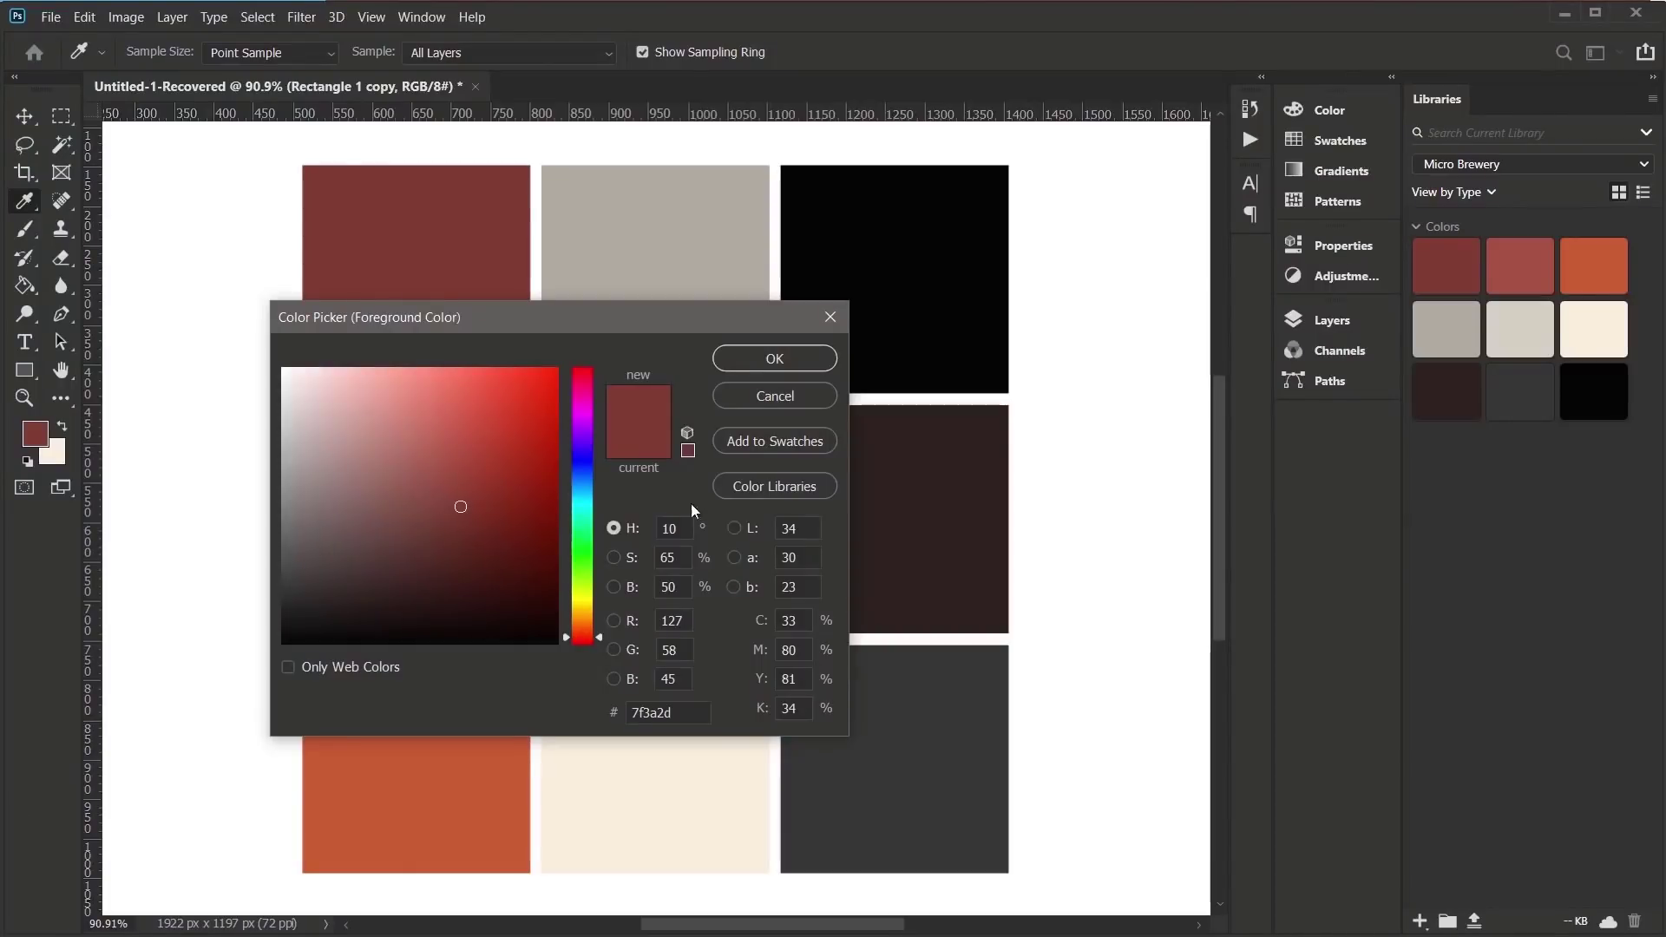
Sample the lighter red square in Photoshop, enter its hex code #a55141 as Elementor's background colour and save it as a palette swatch.
left_click_drag(699, 332, 936, 297)
left_click(382, 551)
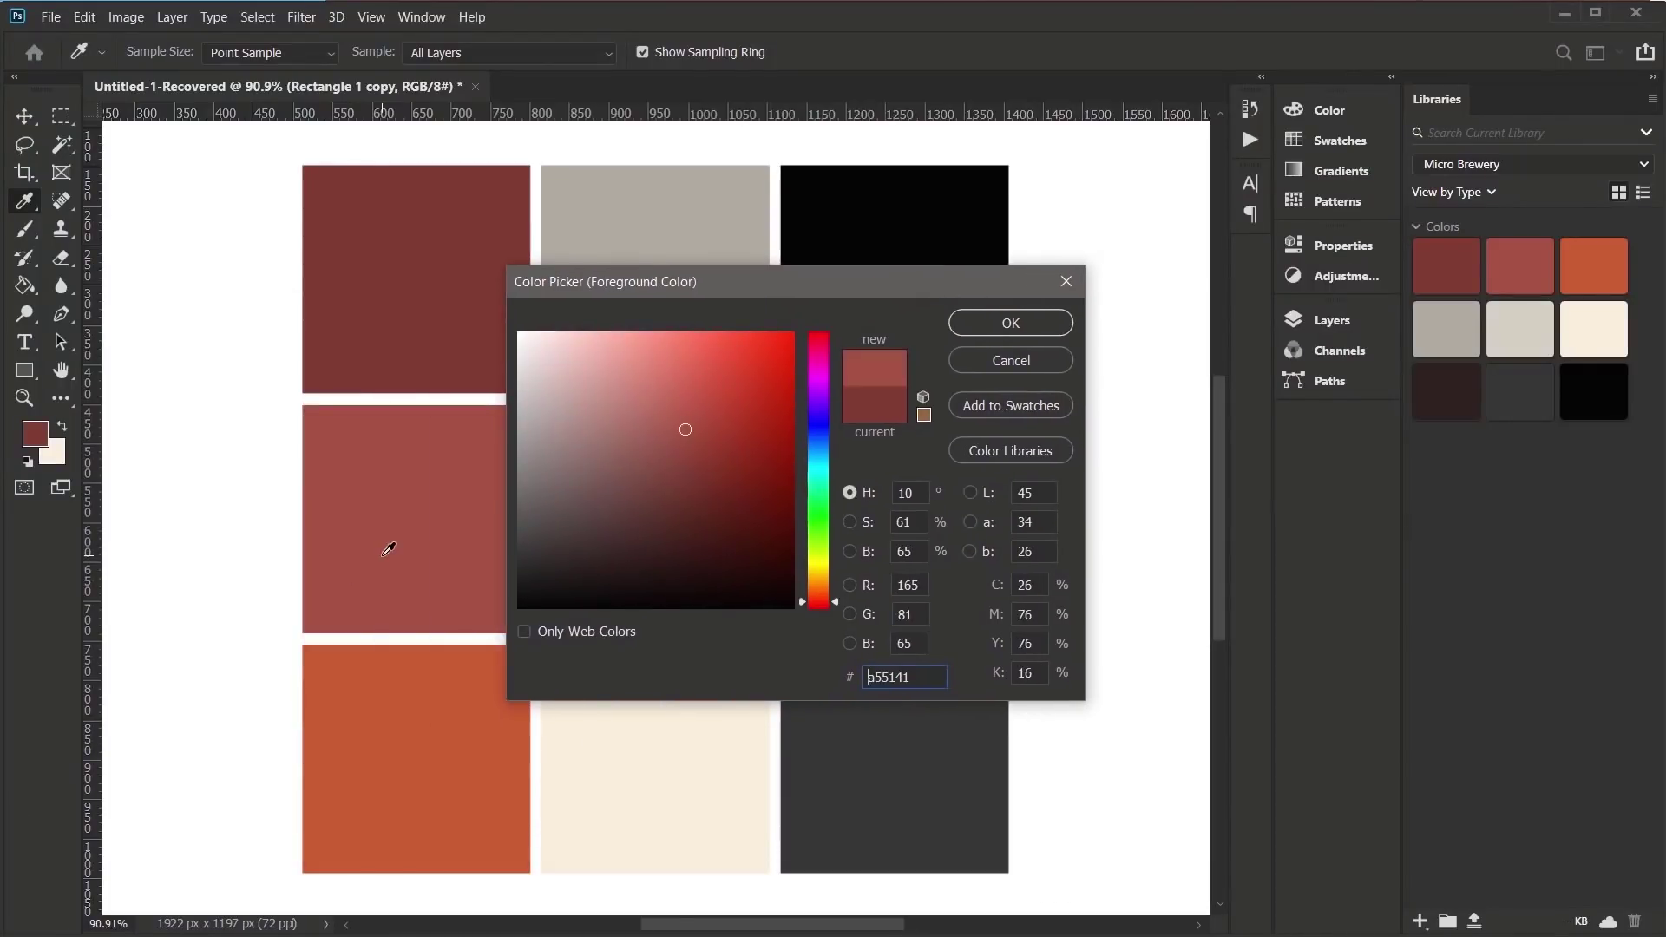
double_click(910, 671)
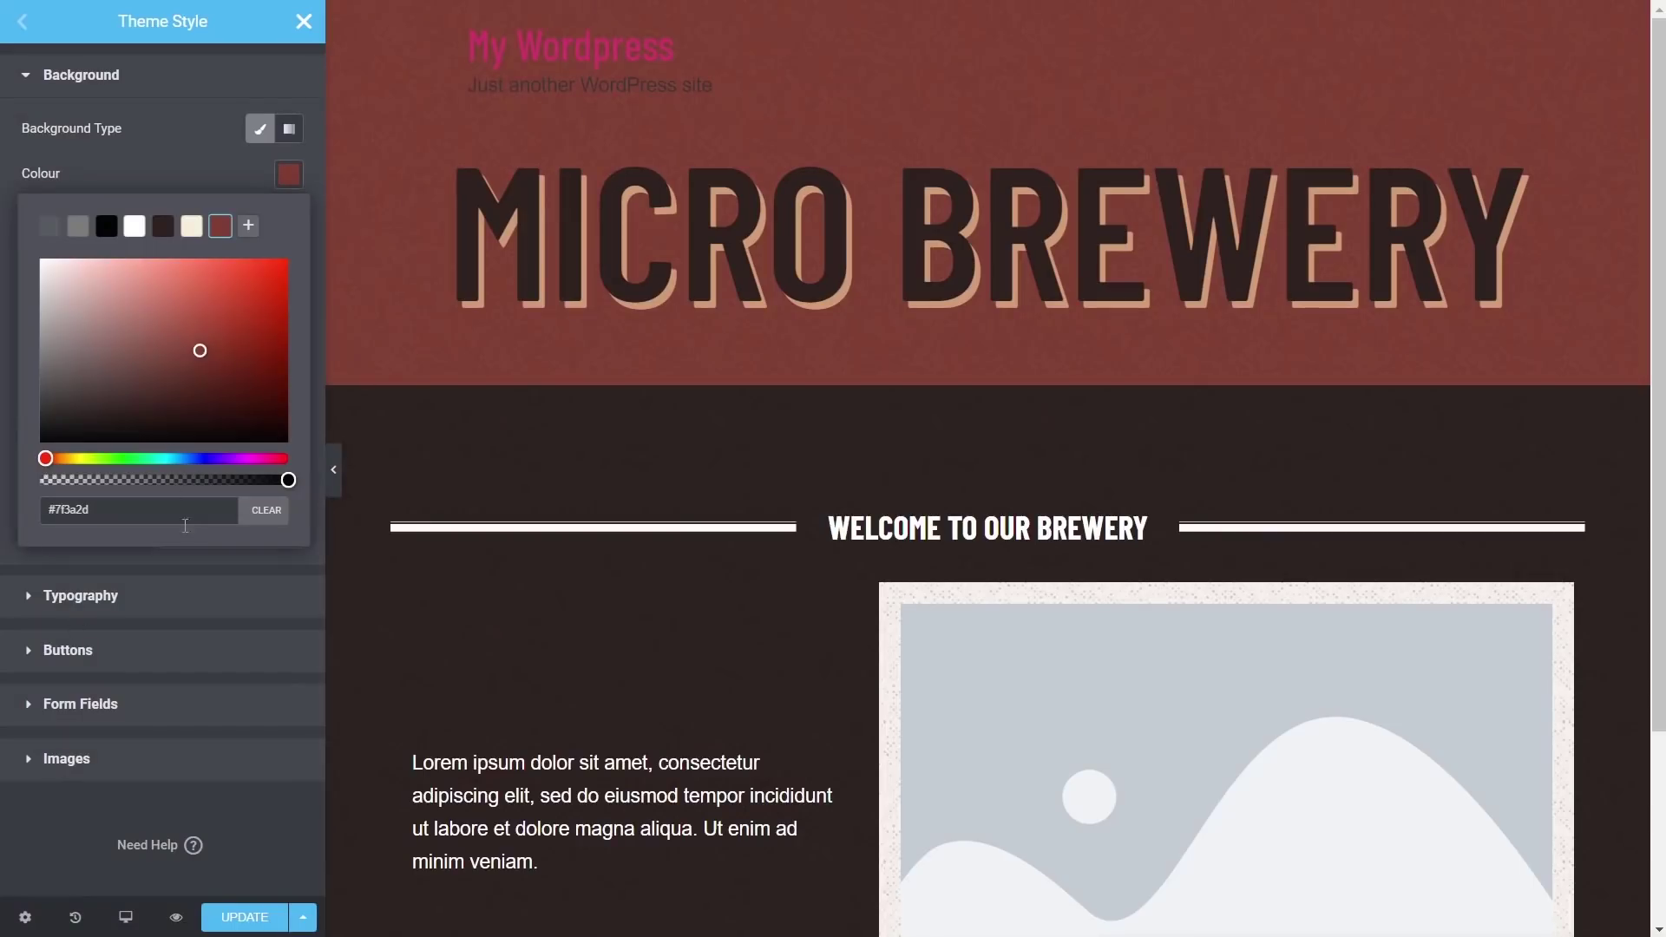
left_click_drag(136, 512, 47, 512)
type("#a55141")
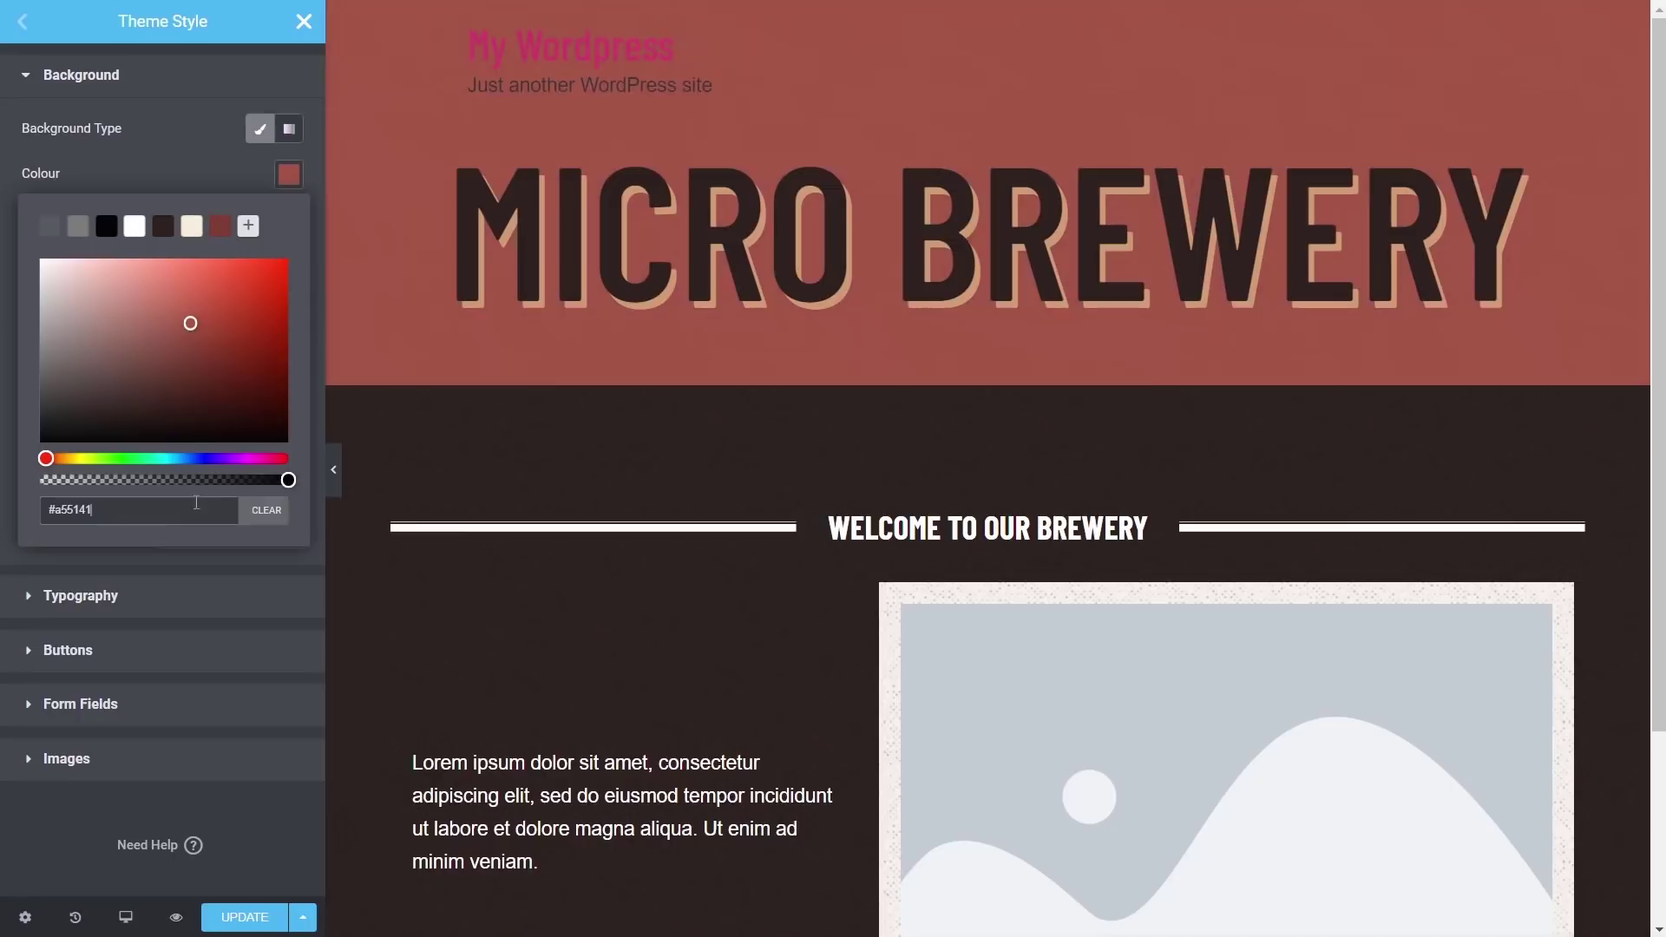
left_click(248, 225)
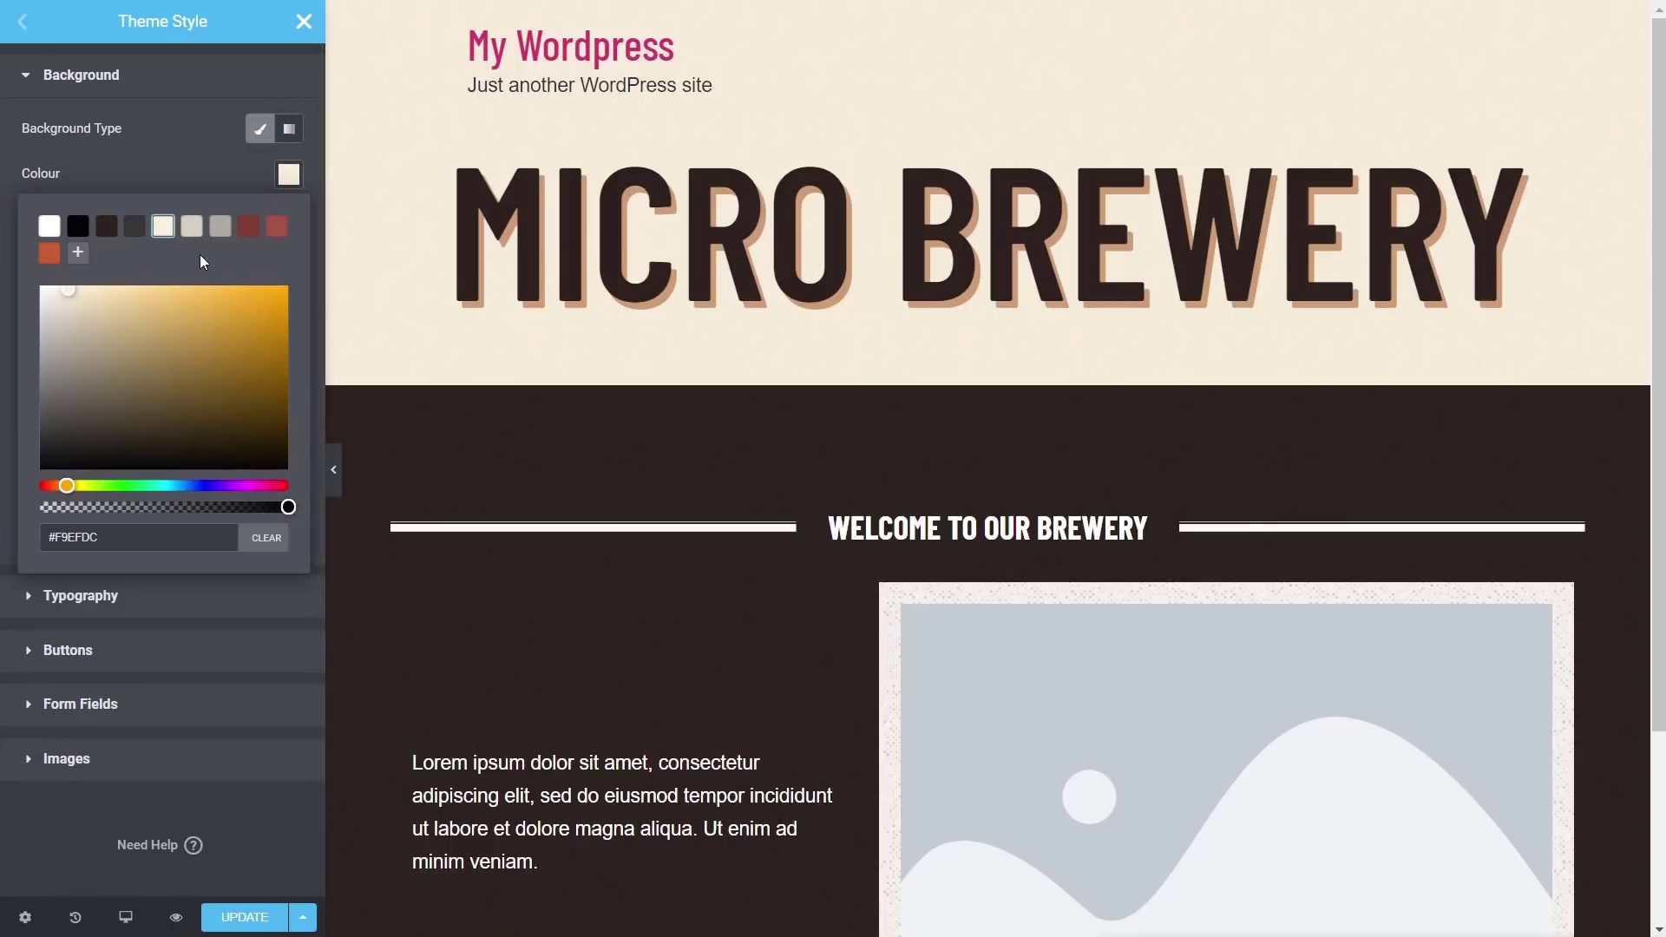
Preview the saved swatches #D2CEC2 and #AFA99F as the page background, and set the background colour to dark red #7F3A2D.
left_click(194, 232)
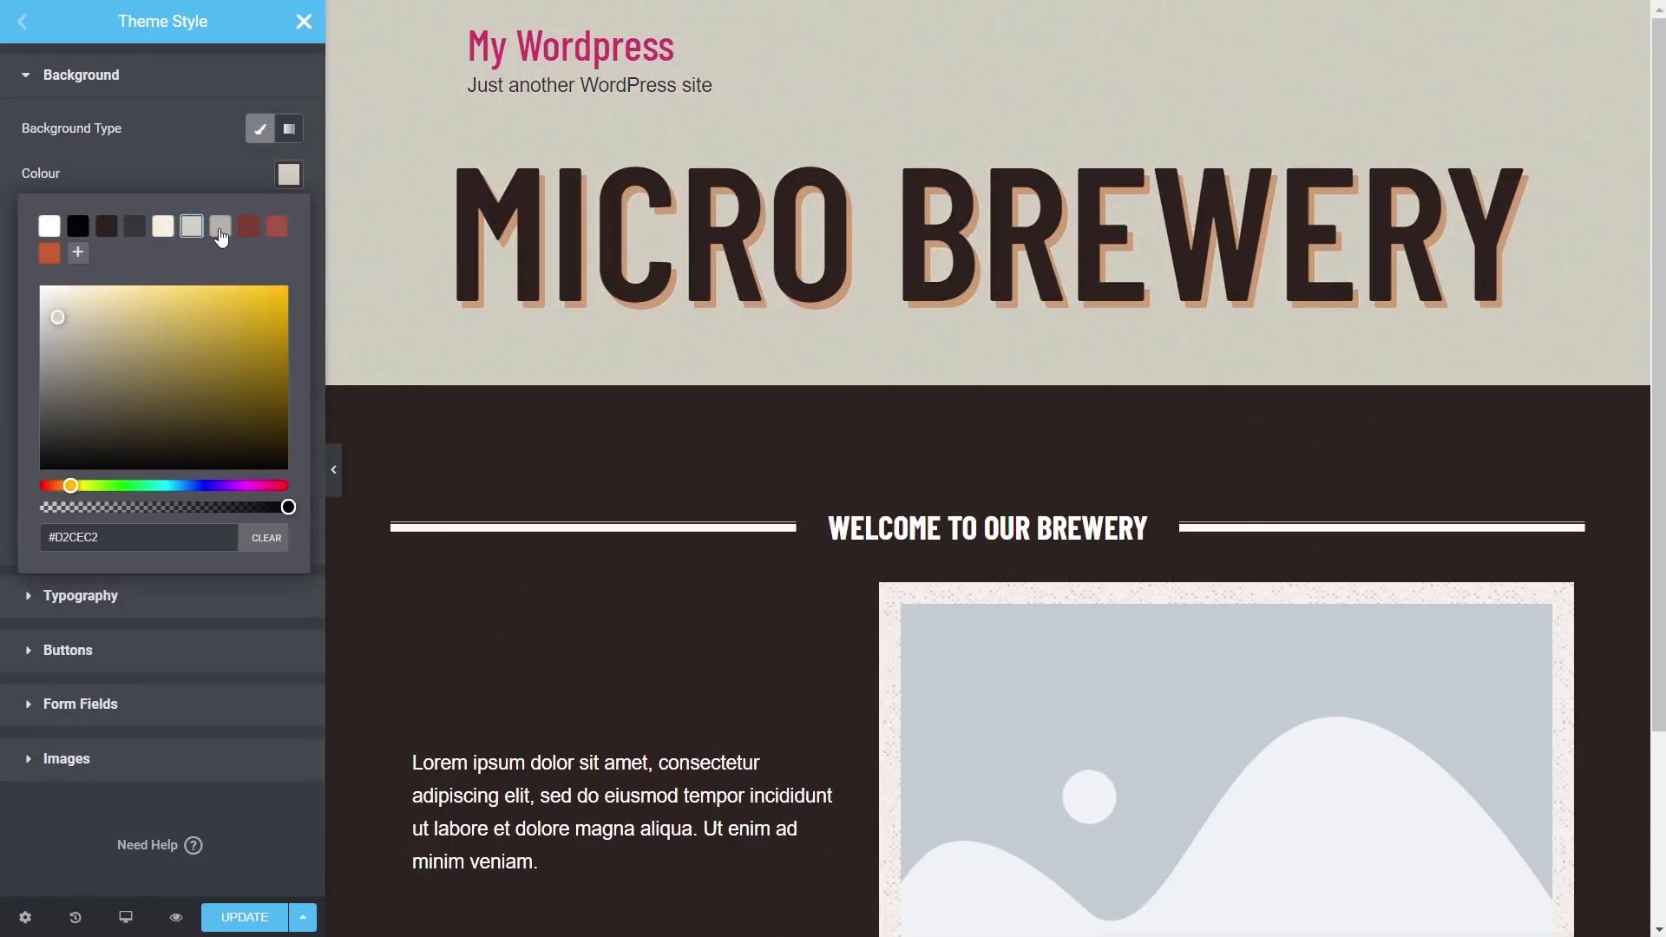
left_click(222, 234)
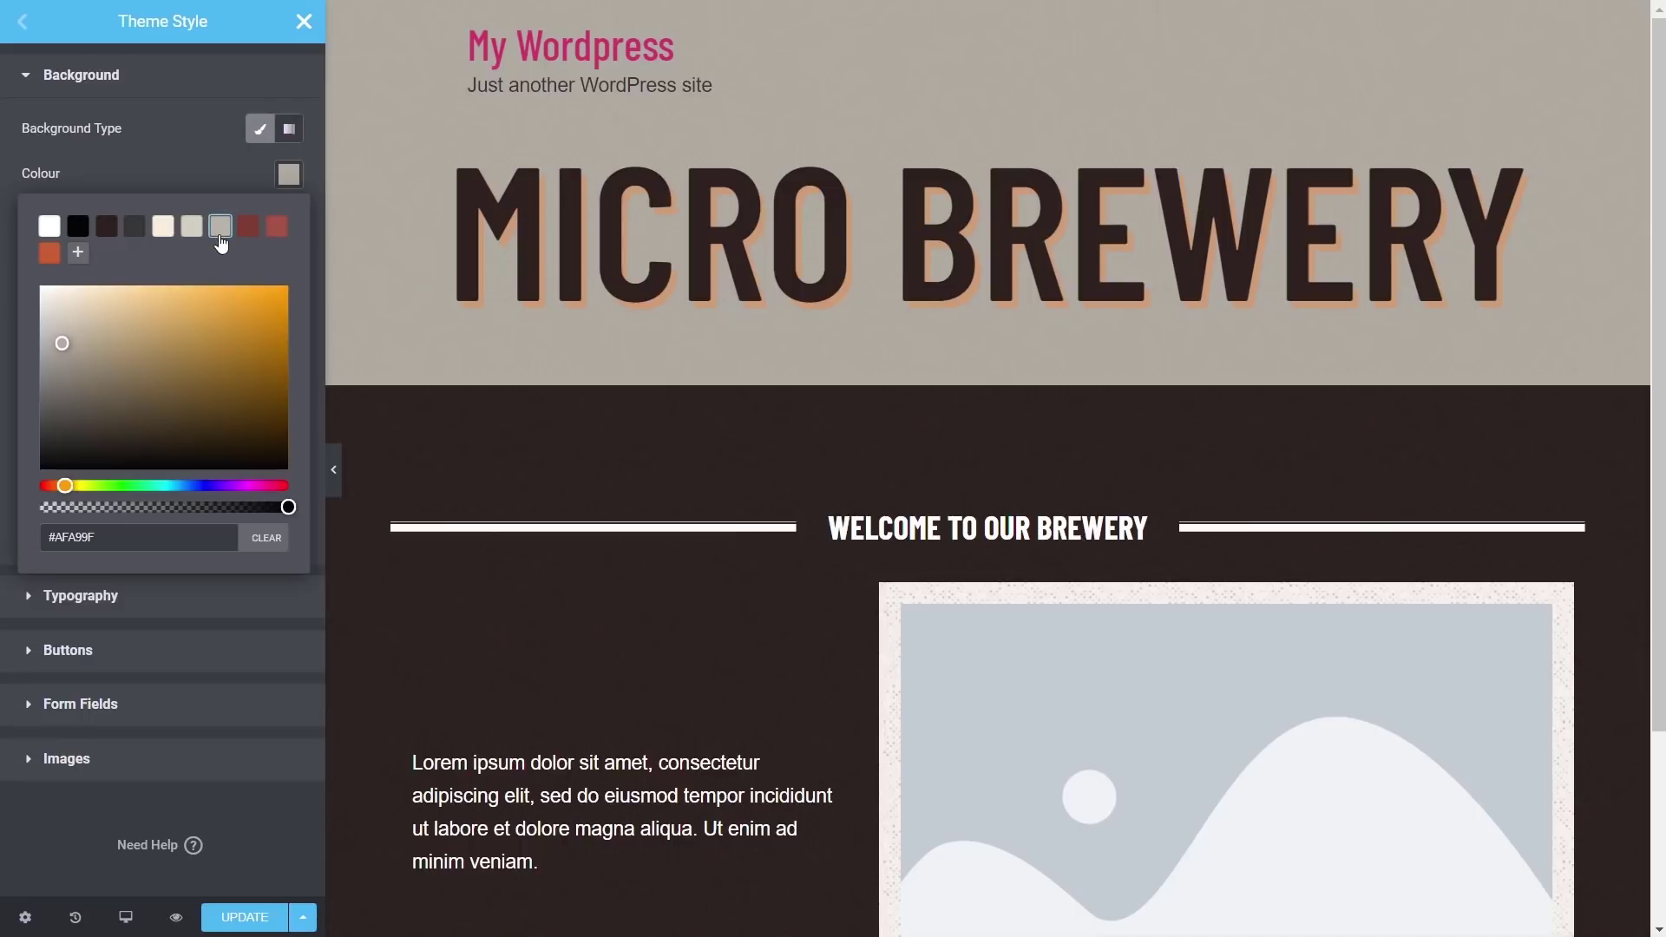
left_click(248, 229)
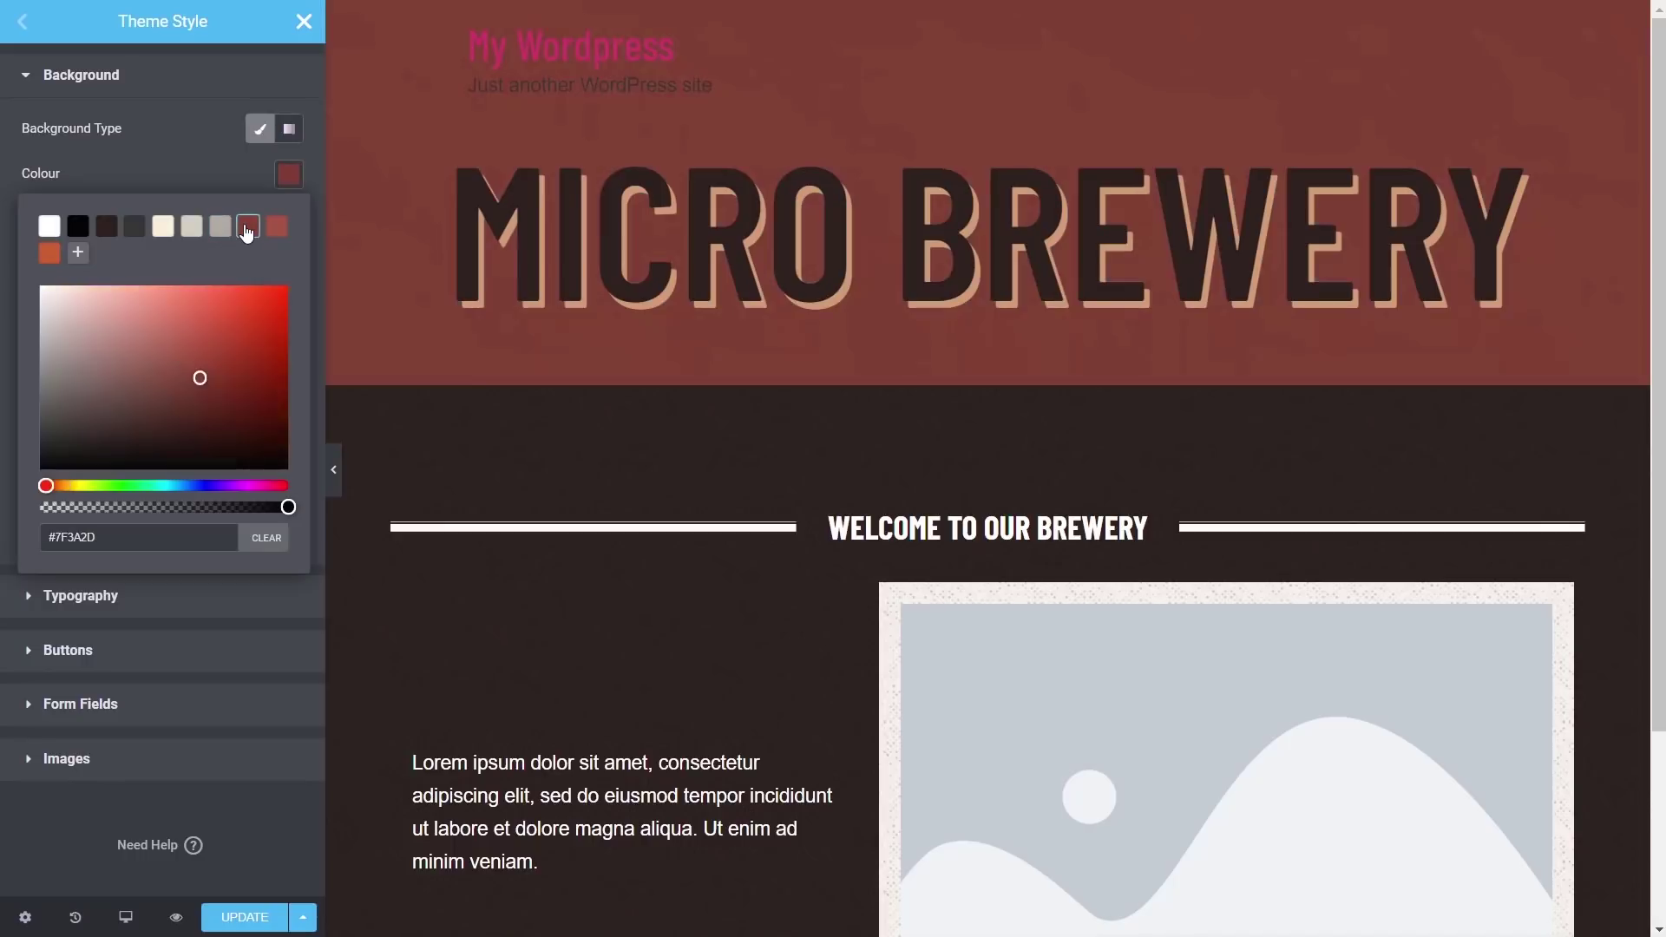
Set the theme style's background colour to the saved cream swatch.
left_click(163, 227)
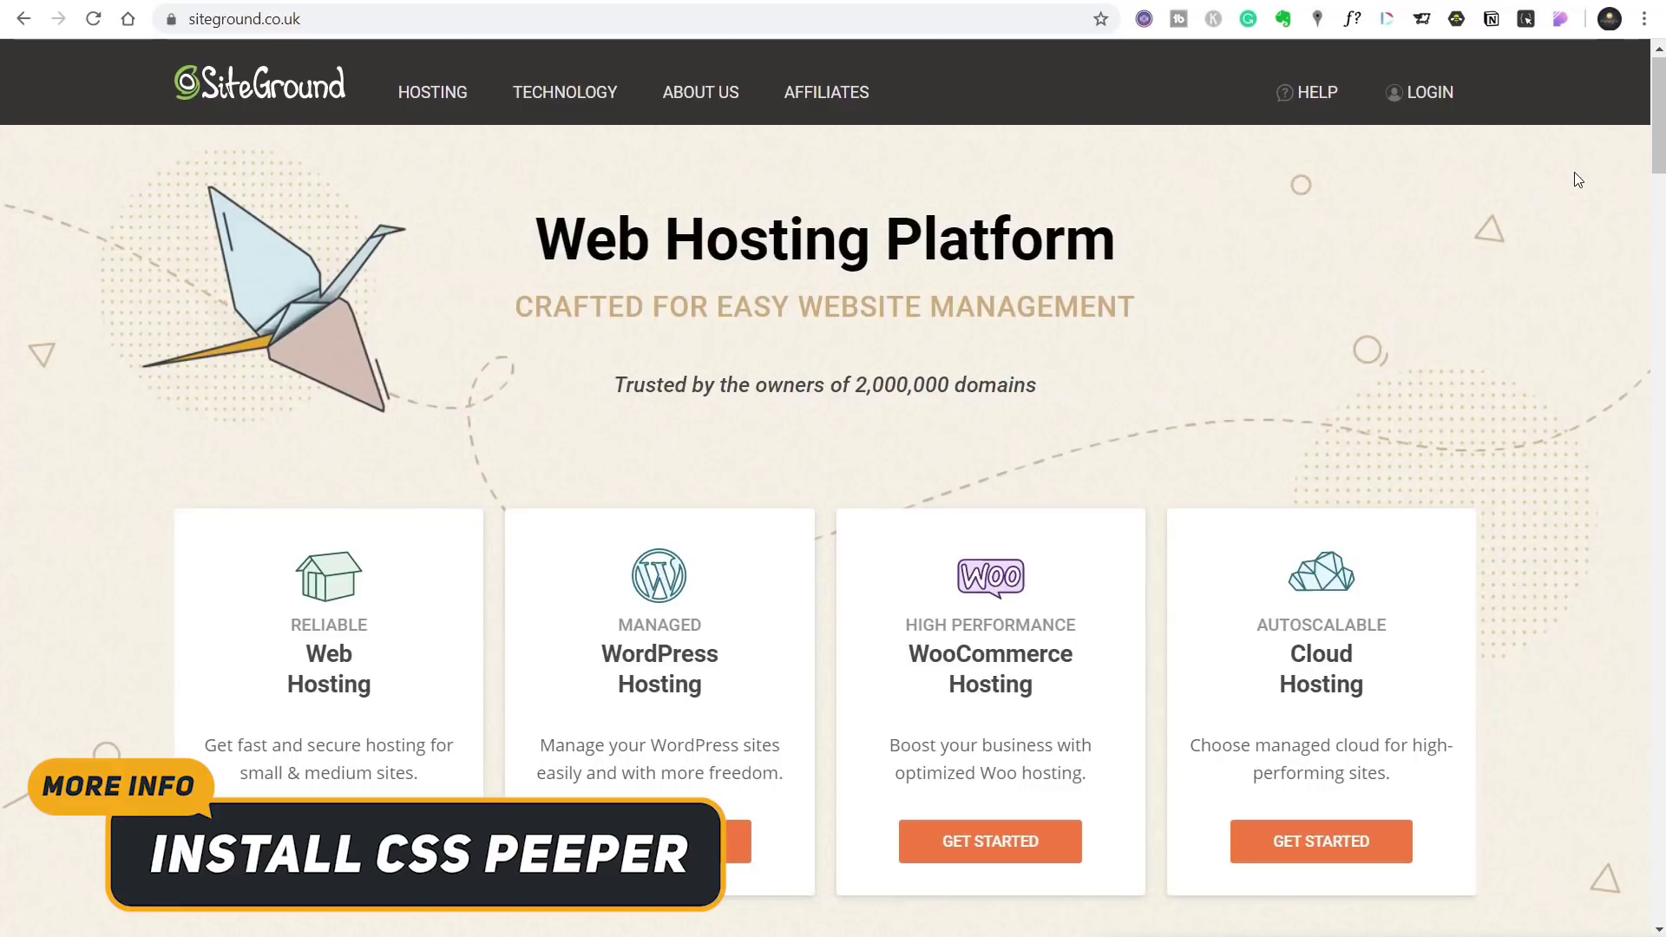
Inspect the SiteGround homepage's colour palette with CSS Peeper and copy the hex code #61554c.
left_click(1559, 19)
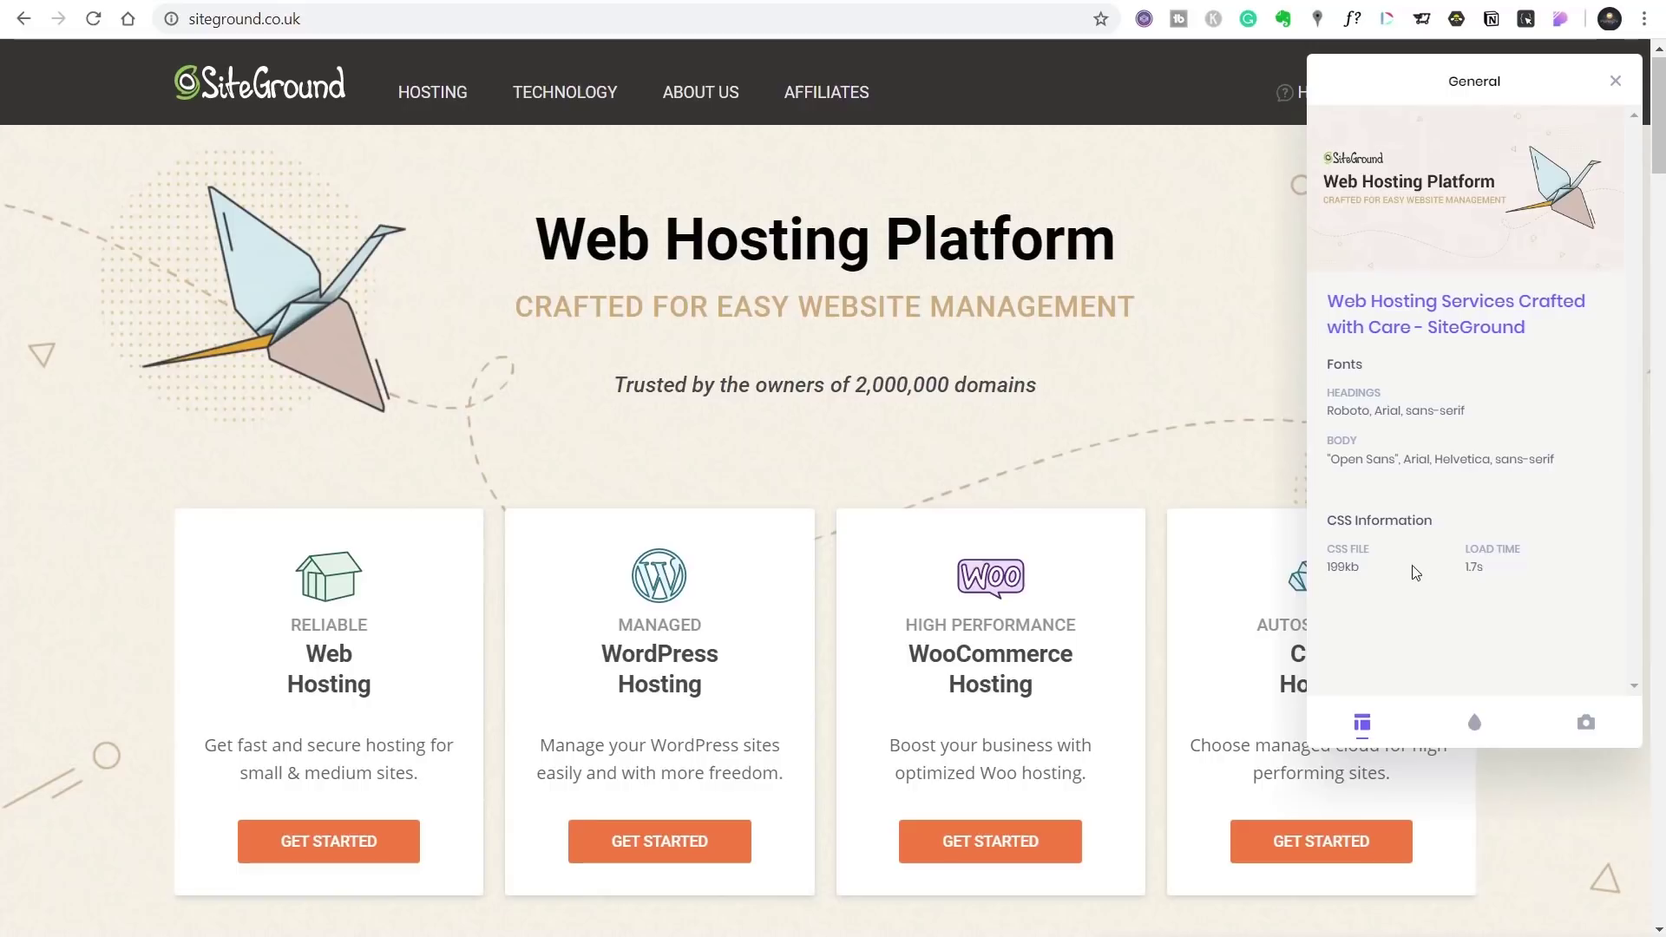
left_click(1475, 729)
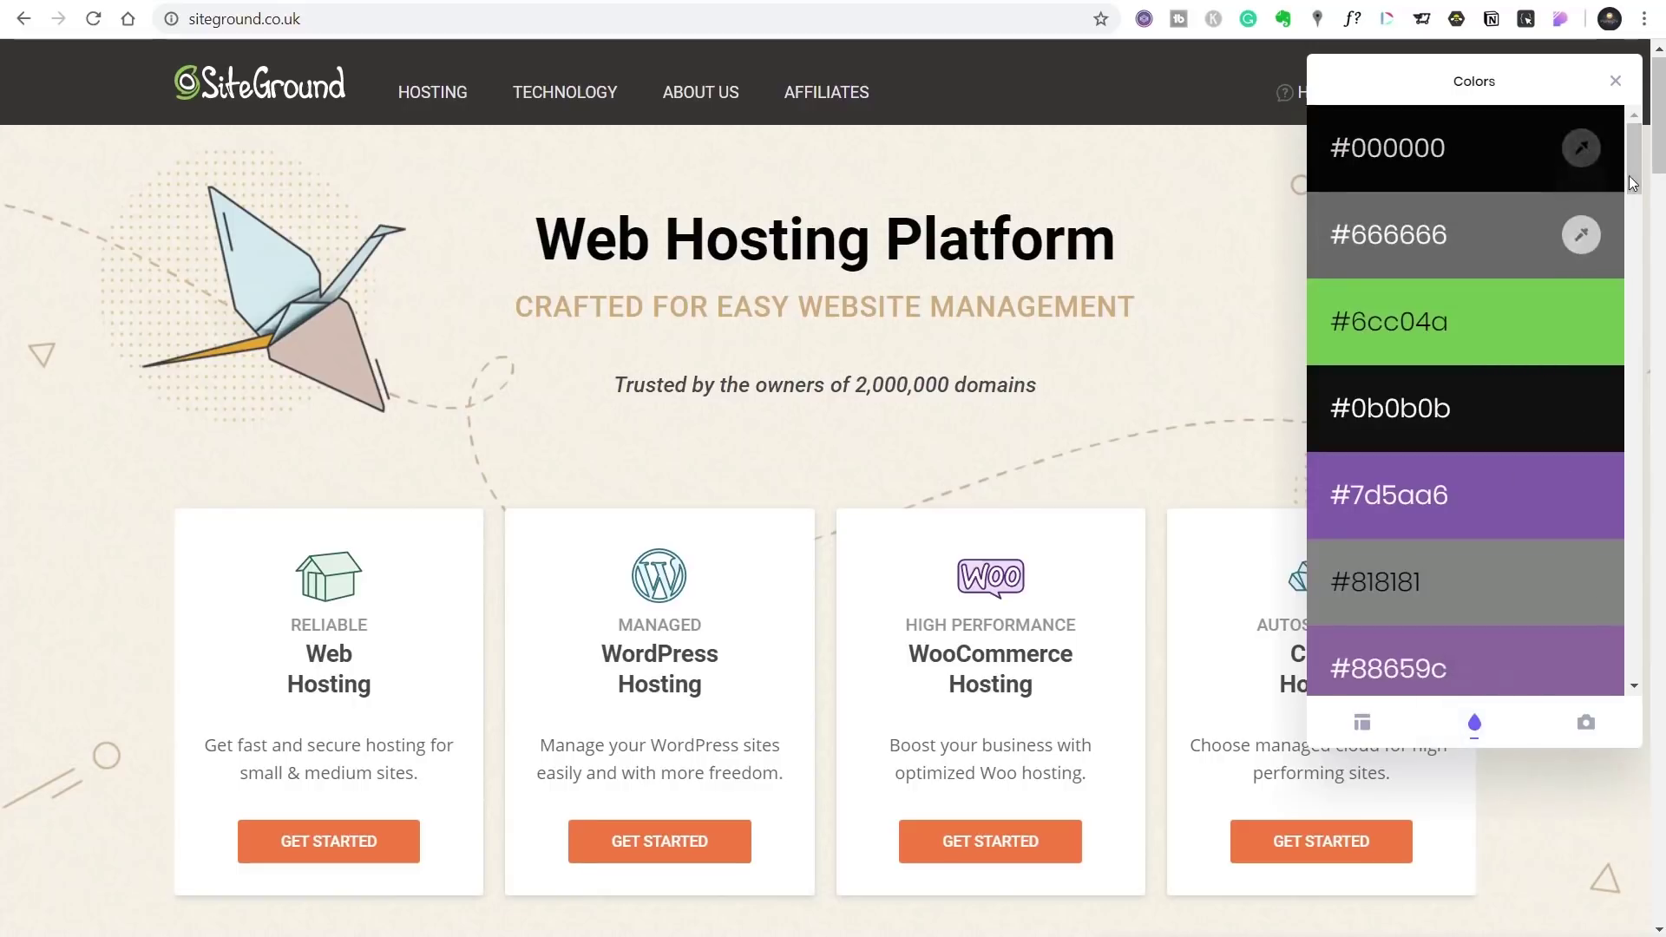
left_click_drag(1635, 180, 1634, 669)
mouse_move(1463, 663)
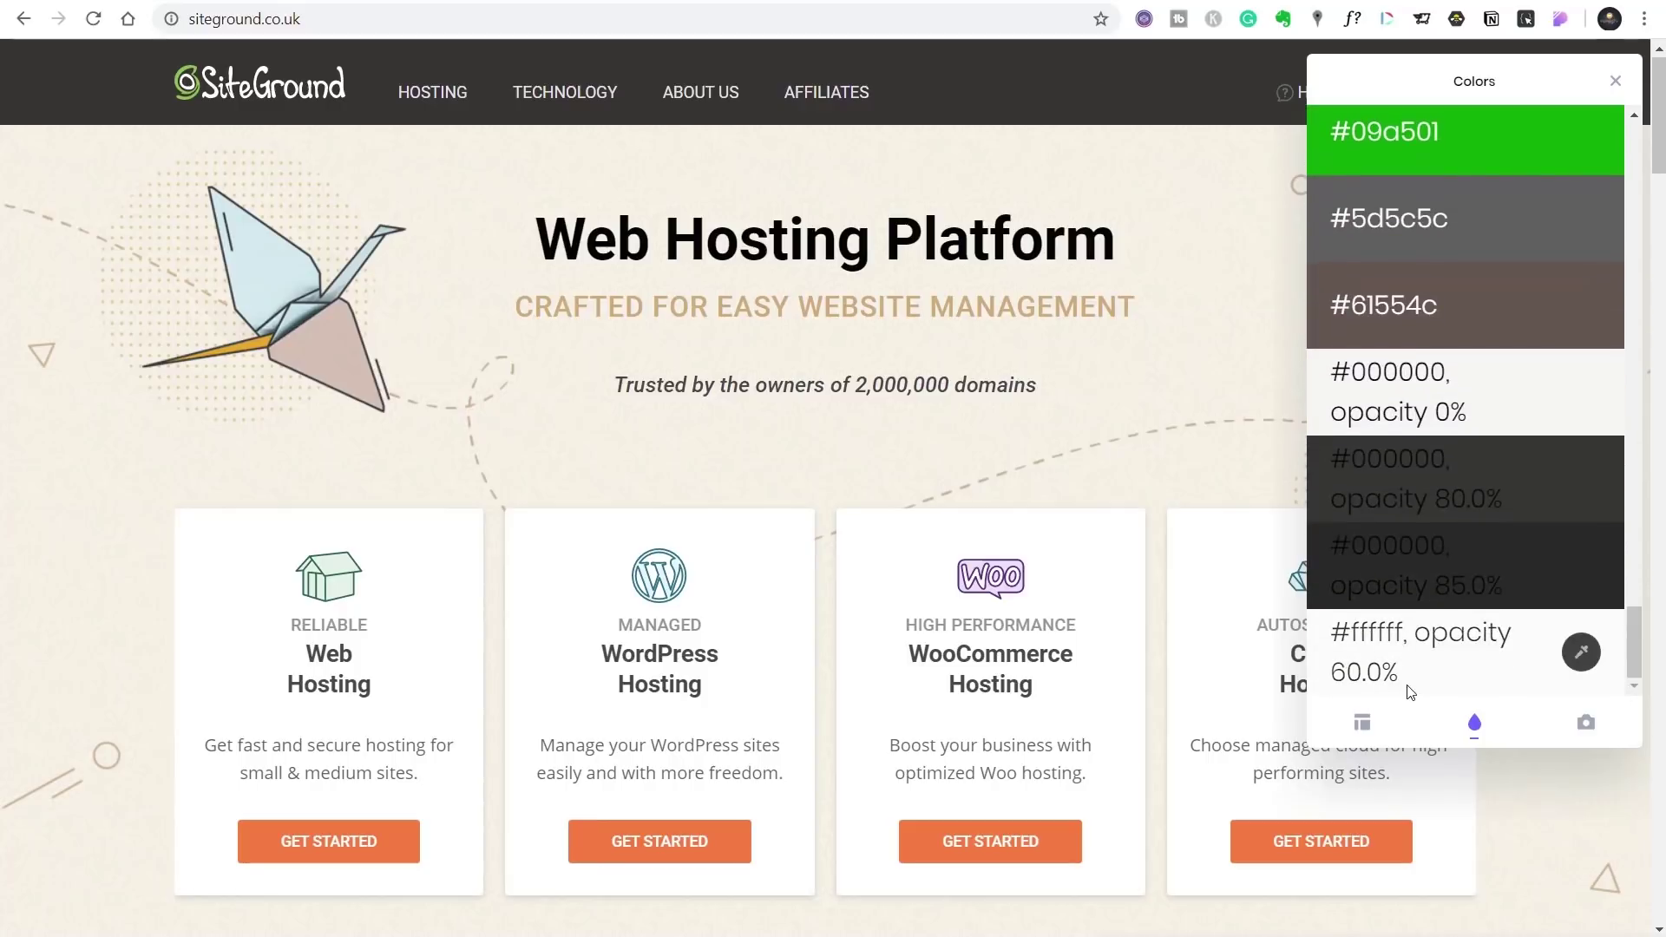
left_click(1581, 651)
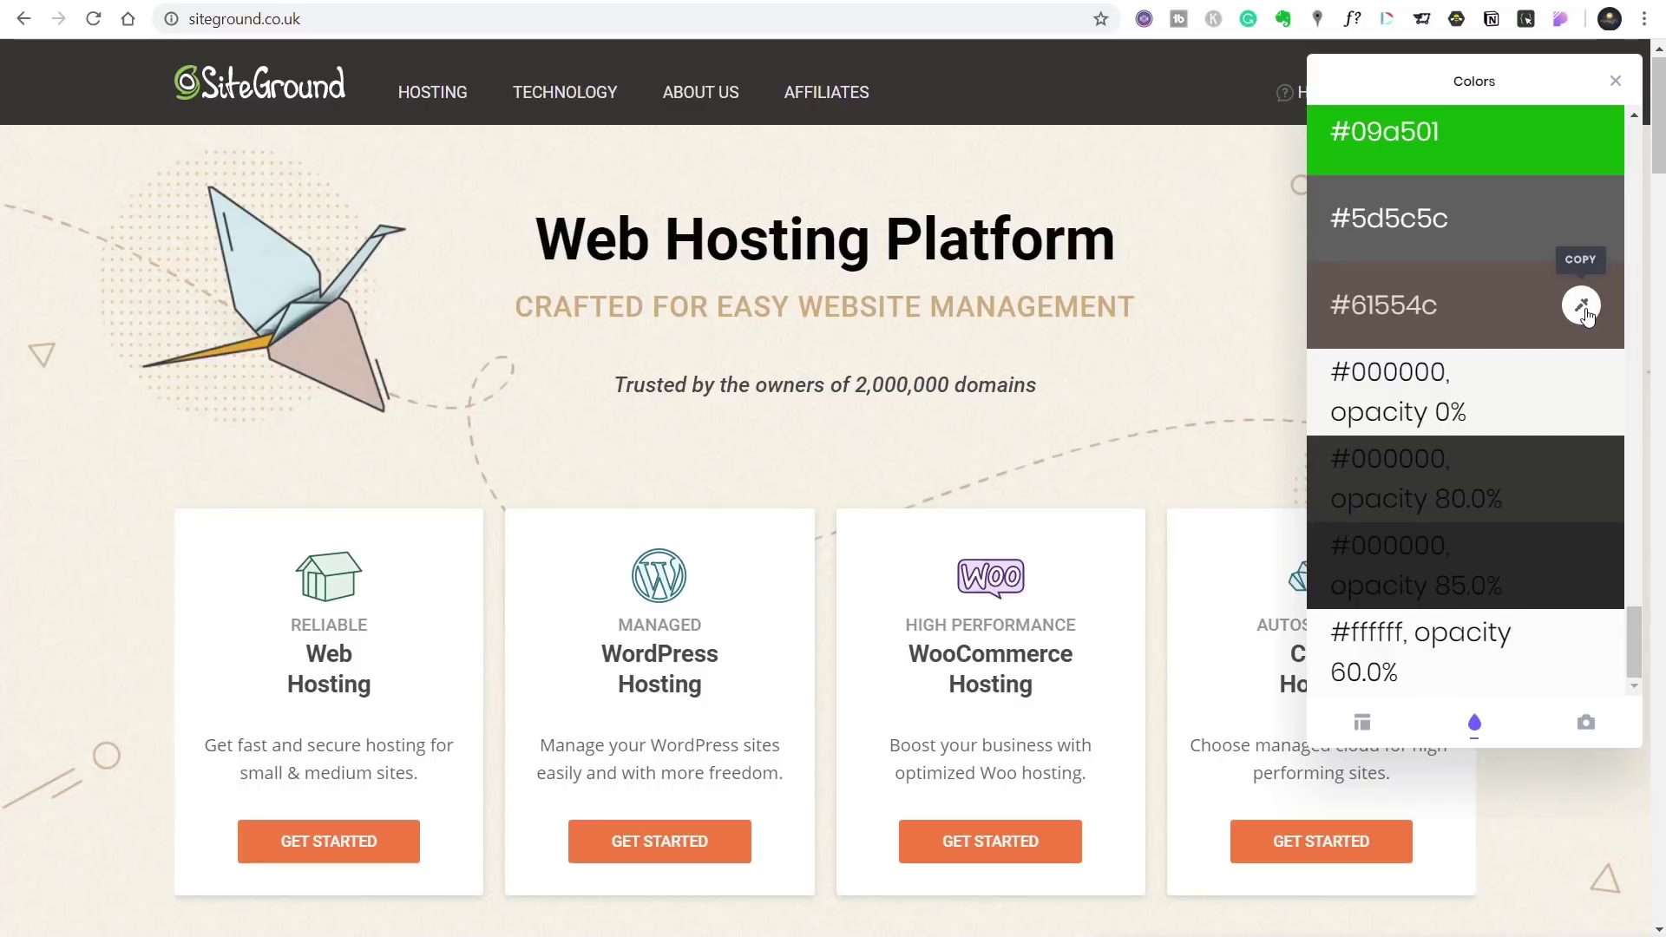
left_click(1584, 308)
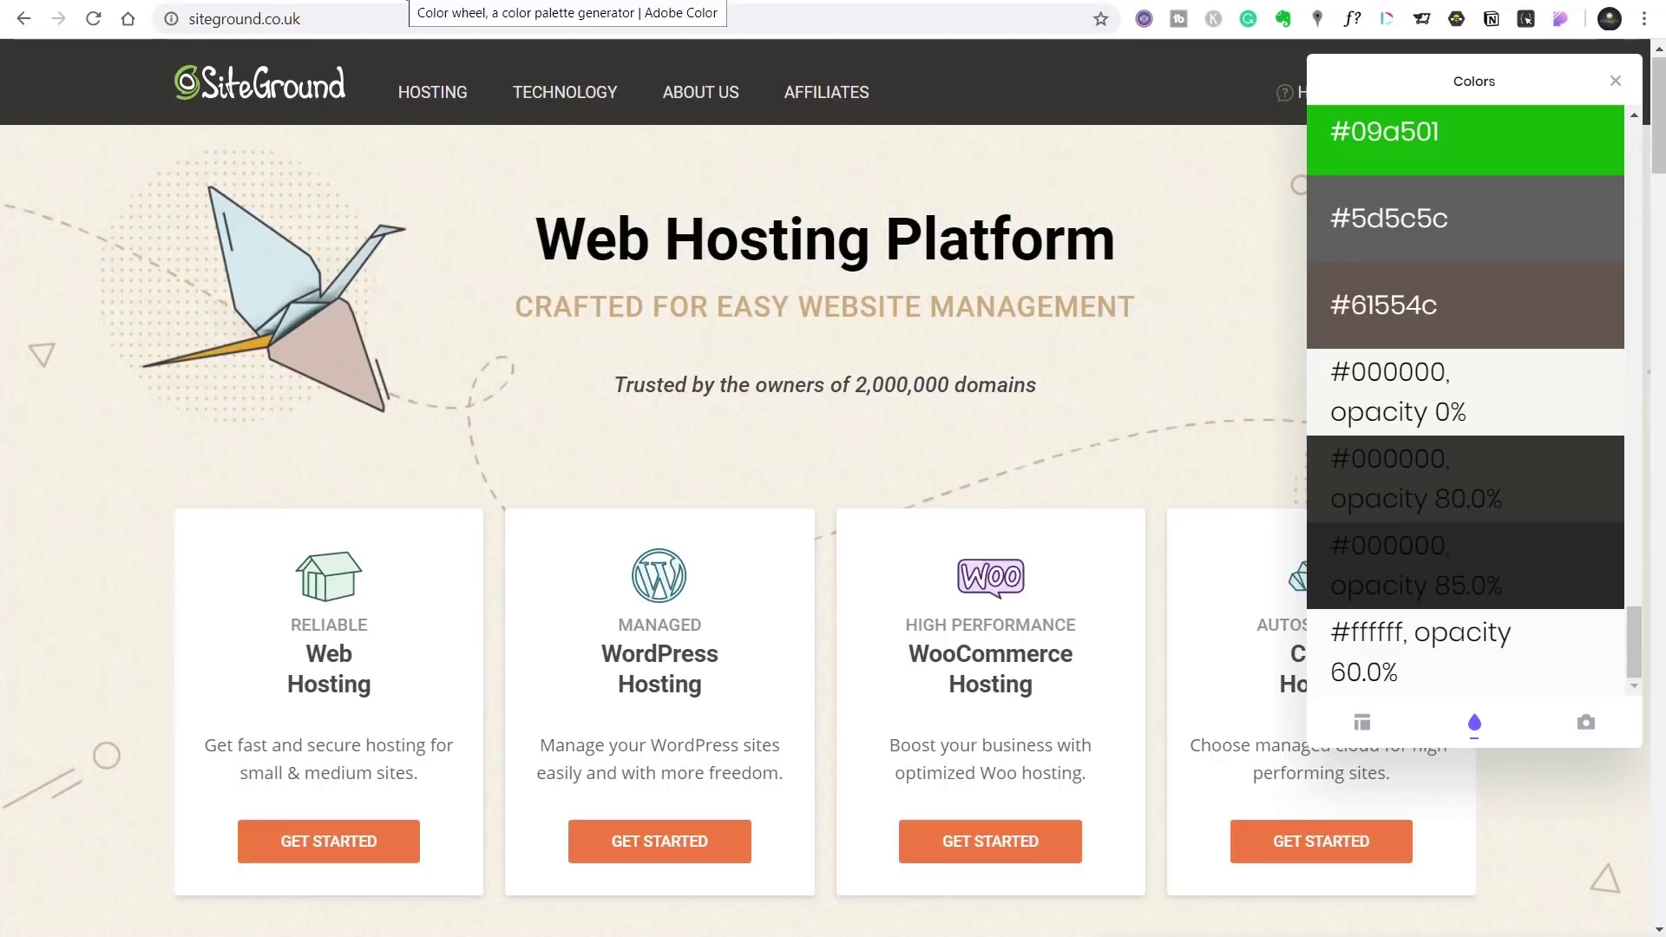
Switch to Adobe Color and load the Masterclass thumbnail image from the computer for colour extraction.
left_click(404, 1)
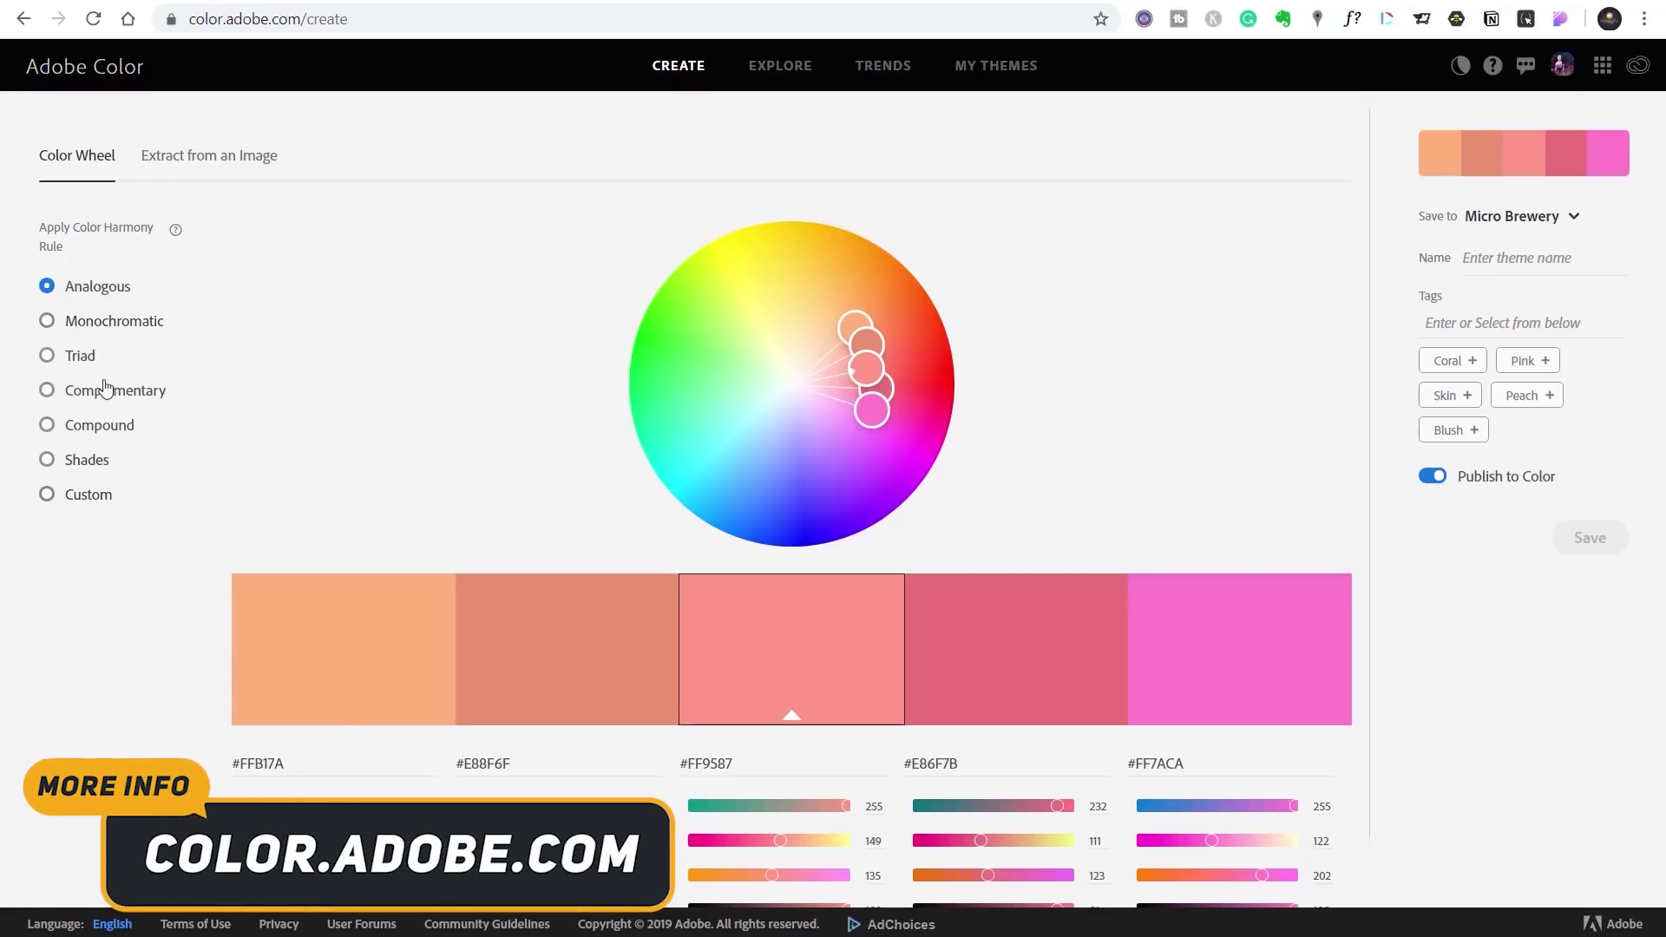
left_click(255, 165)
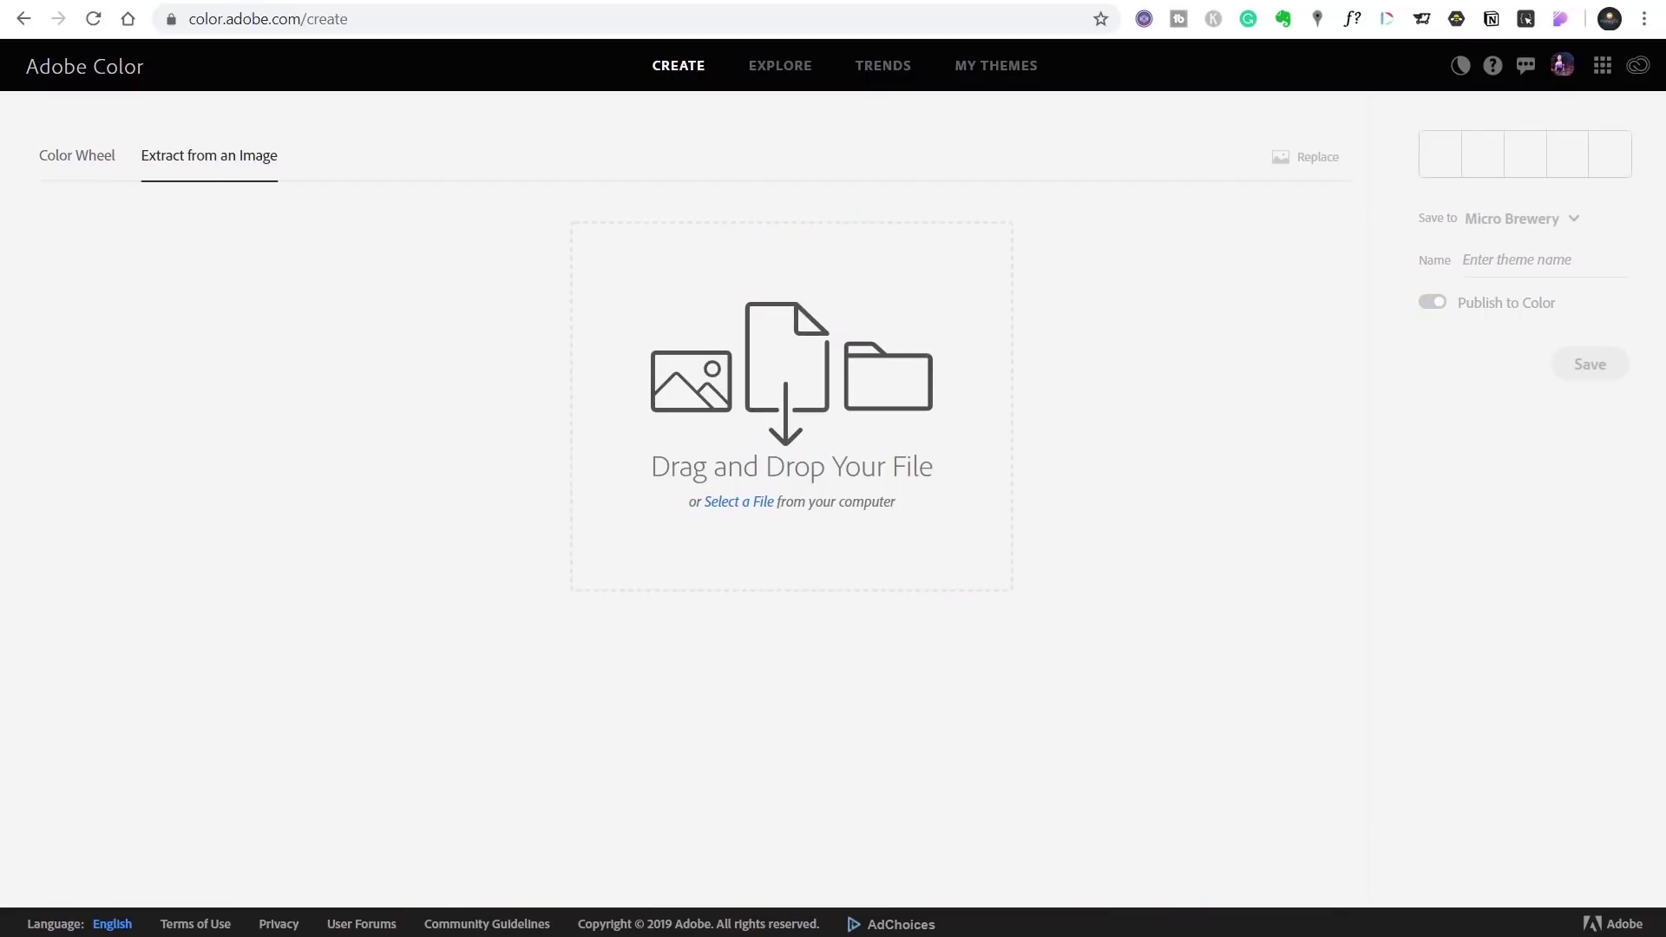
left_click_drag(274, 695, 625, 442)
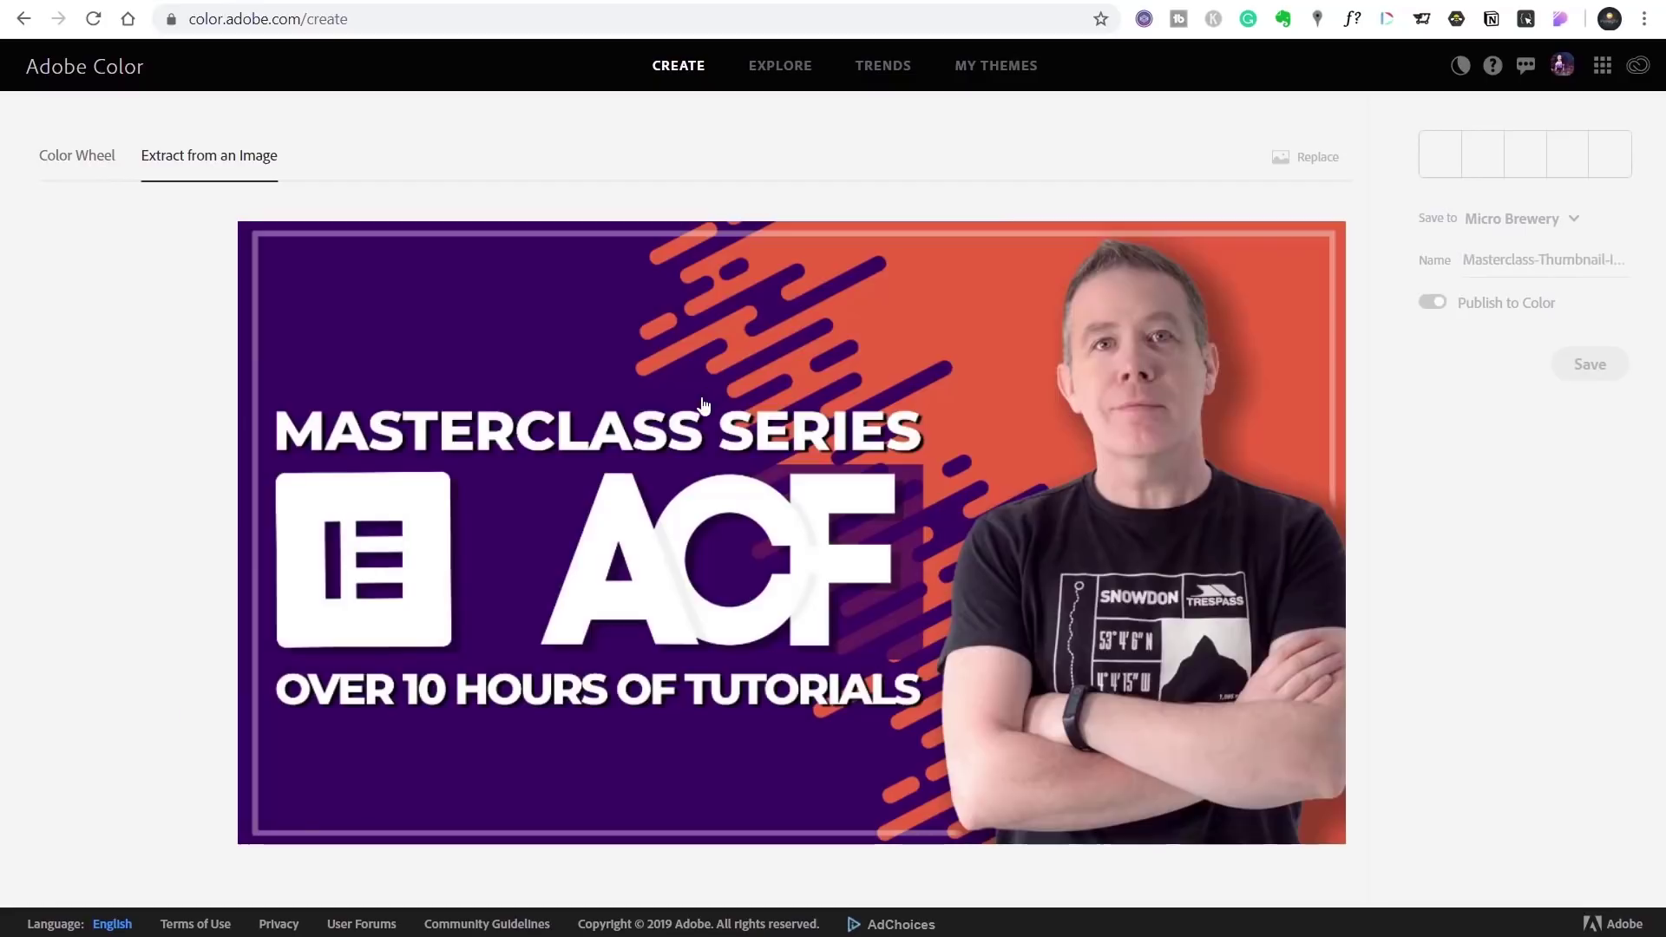
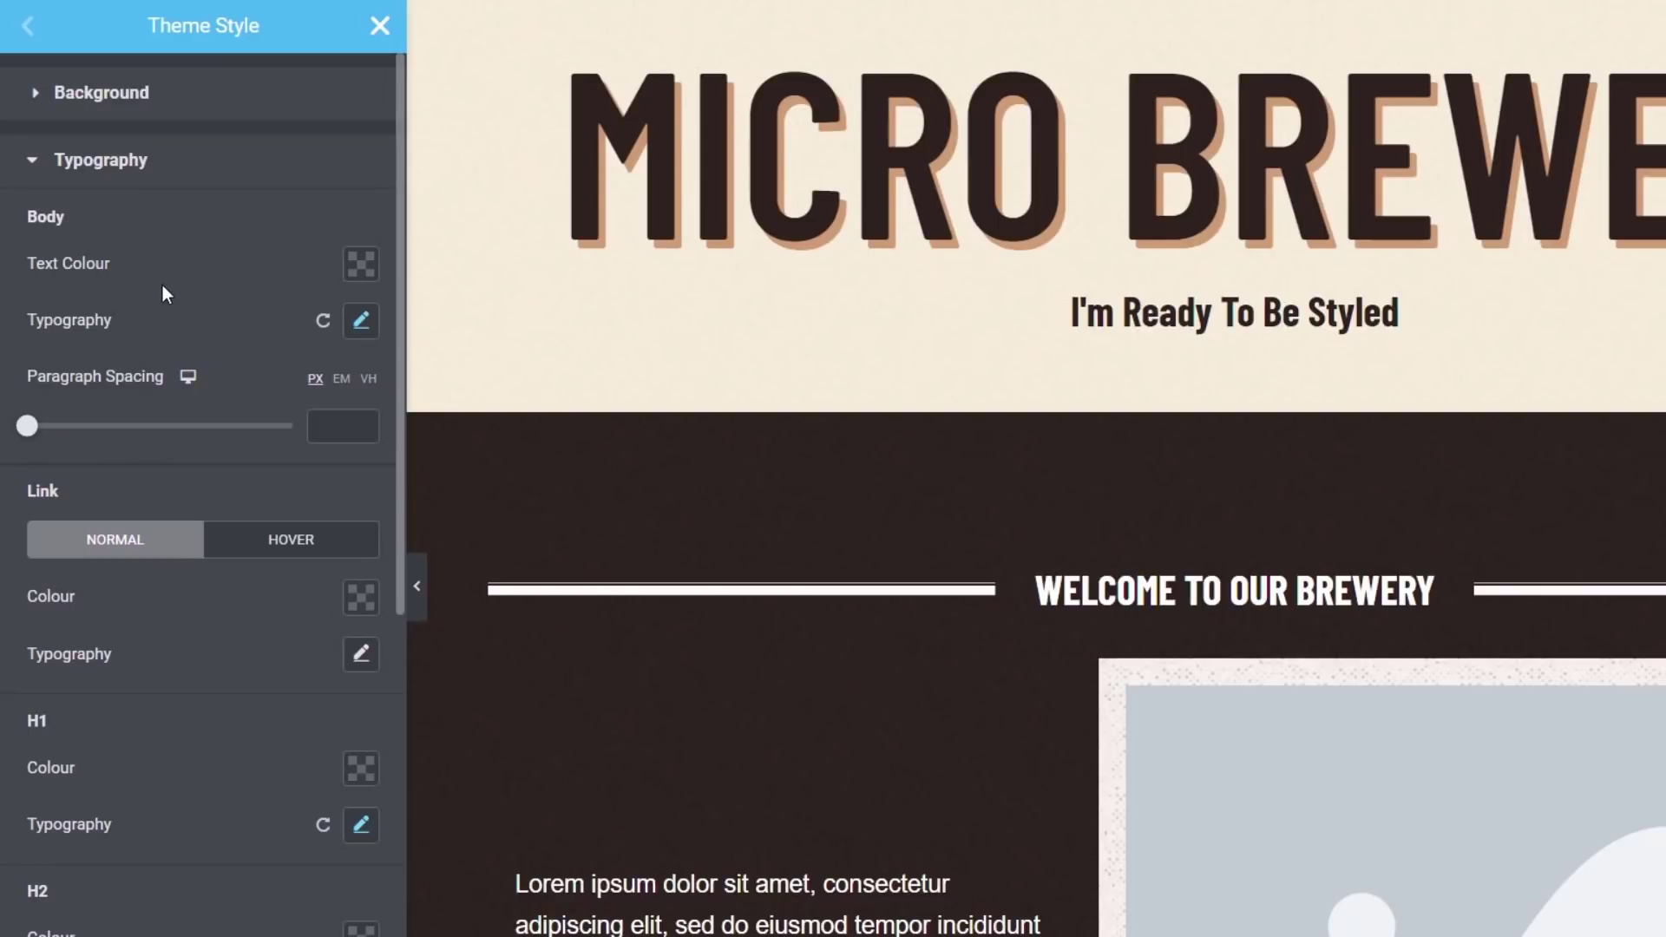
Reset the H4 typography and clear the H4 colour in Elementor's Theme Style typography settings.
scroll(156, 347, "down", 2)
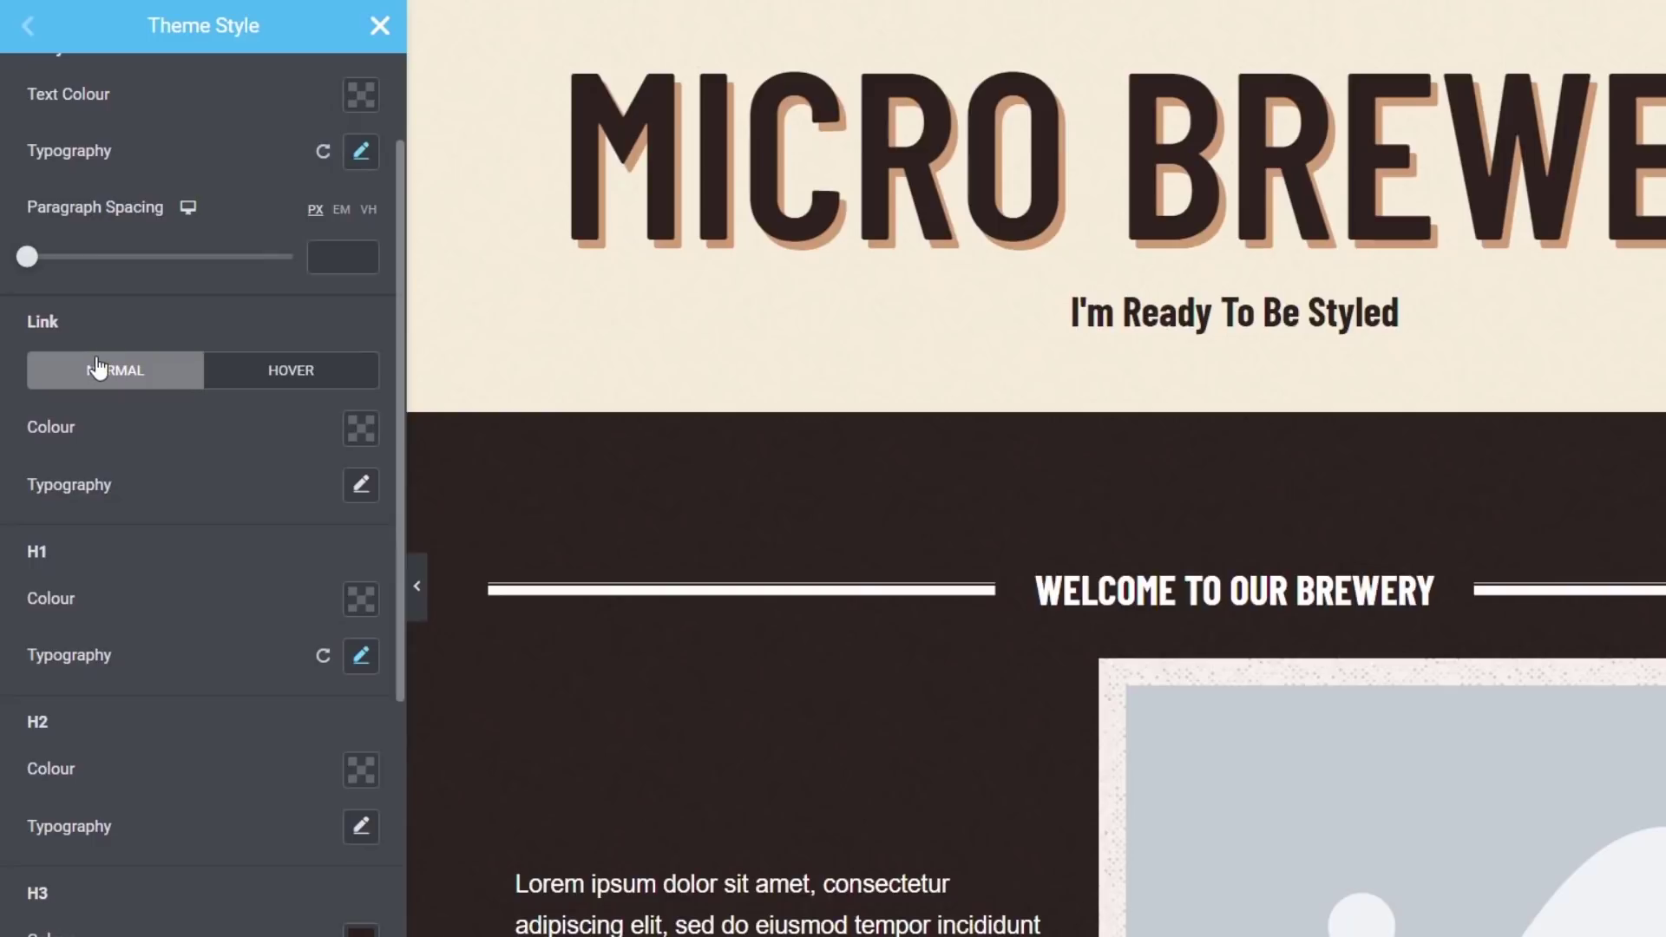
scroll(147, 595, "down", 6)
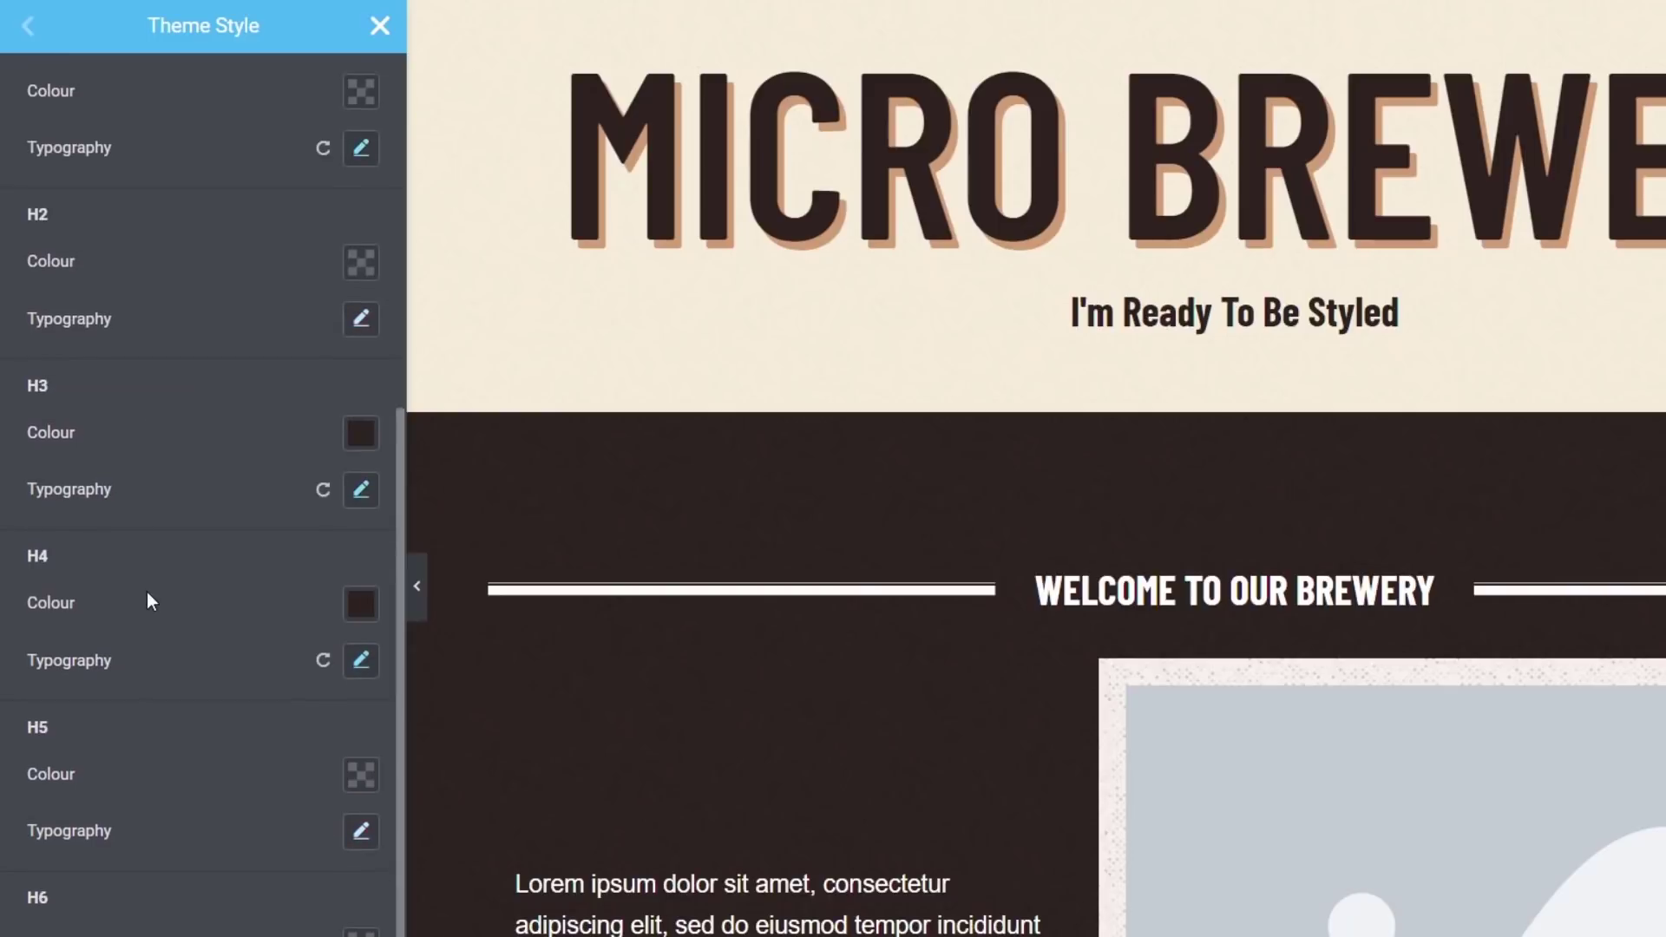
scroll(147, 595, "up", 6)
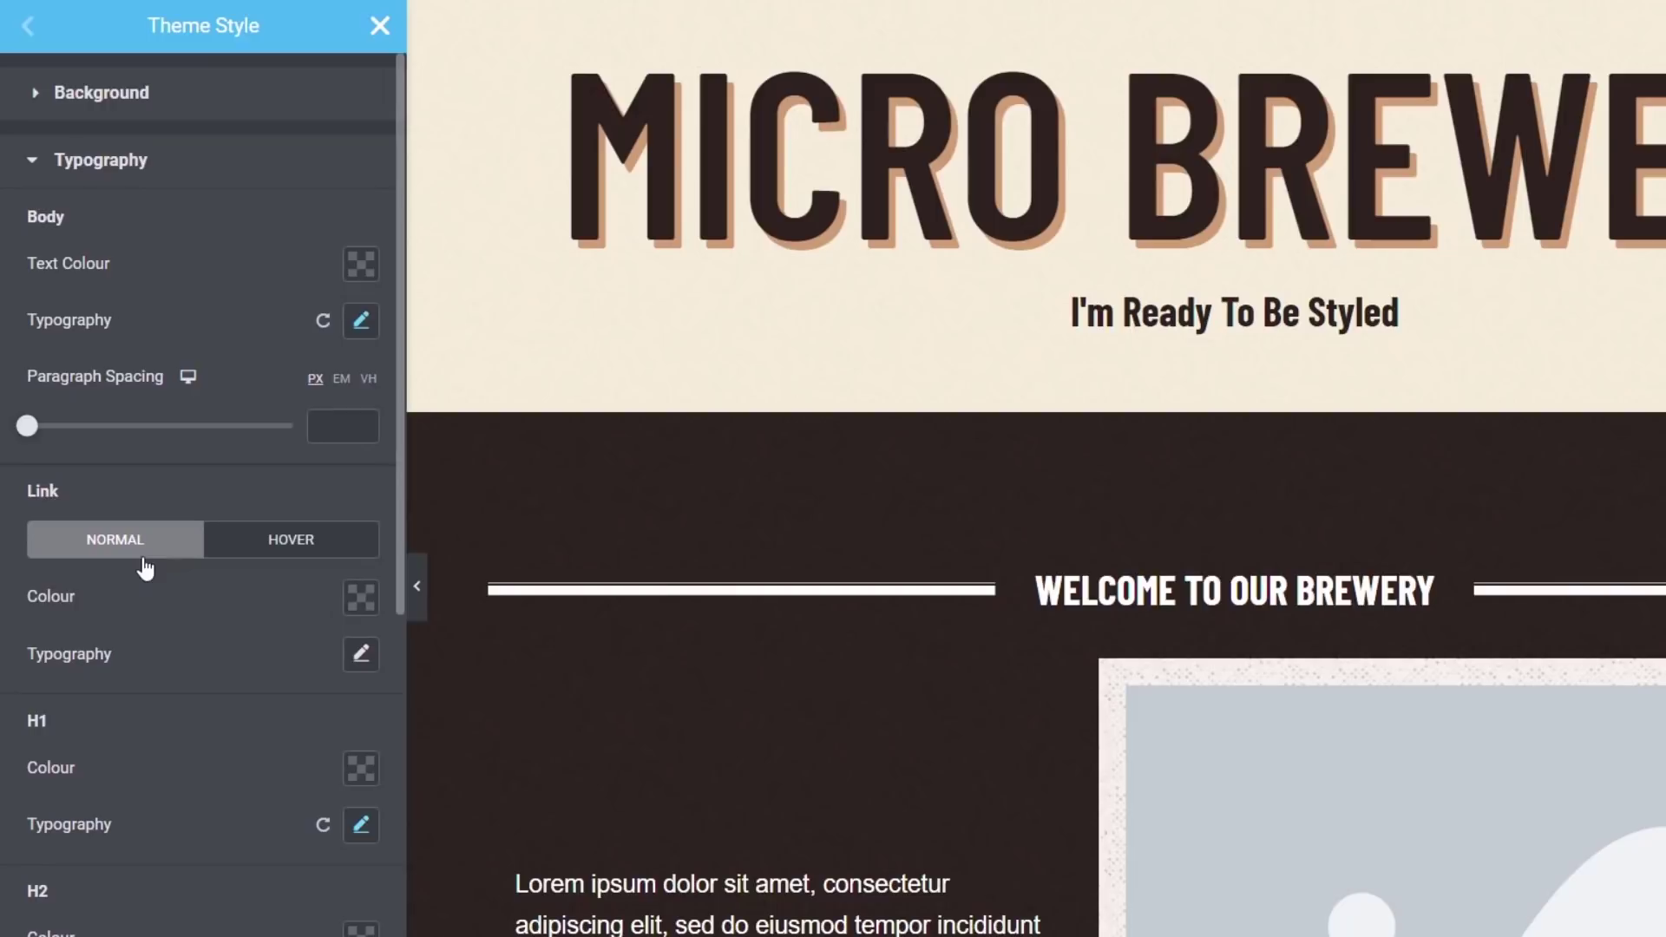
scroll(158, 646, "down", 2)
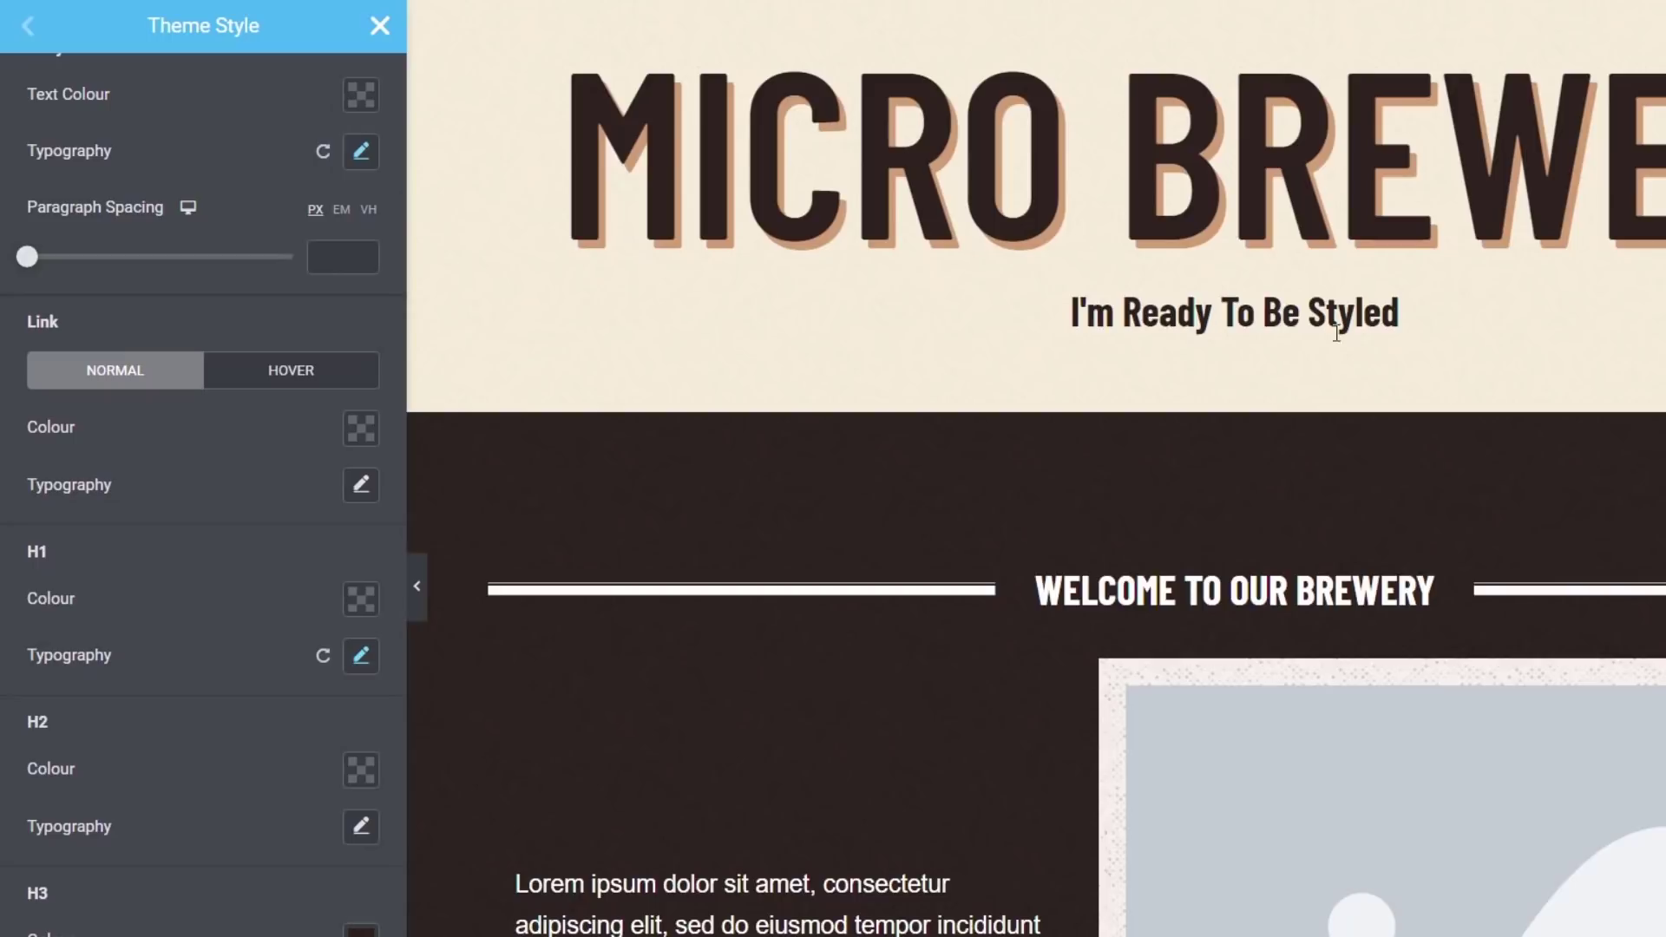
scroll(204, 494, "down", 4)
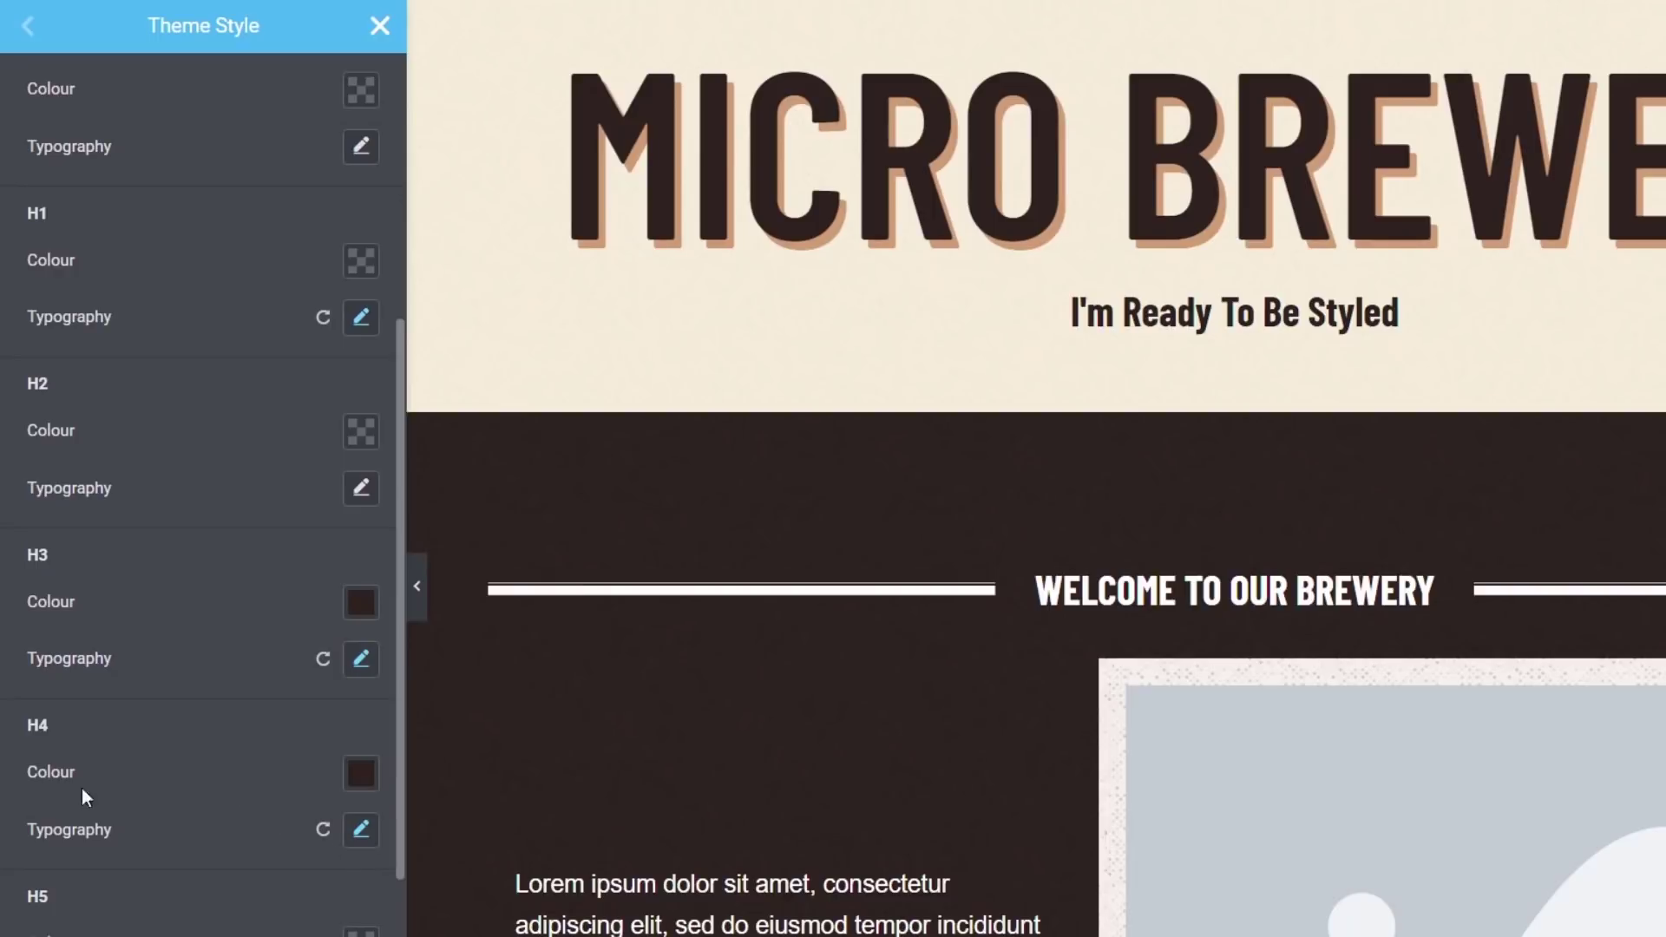
left_click(323, 830)
left_click(361, 774)
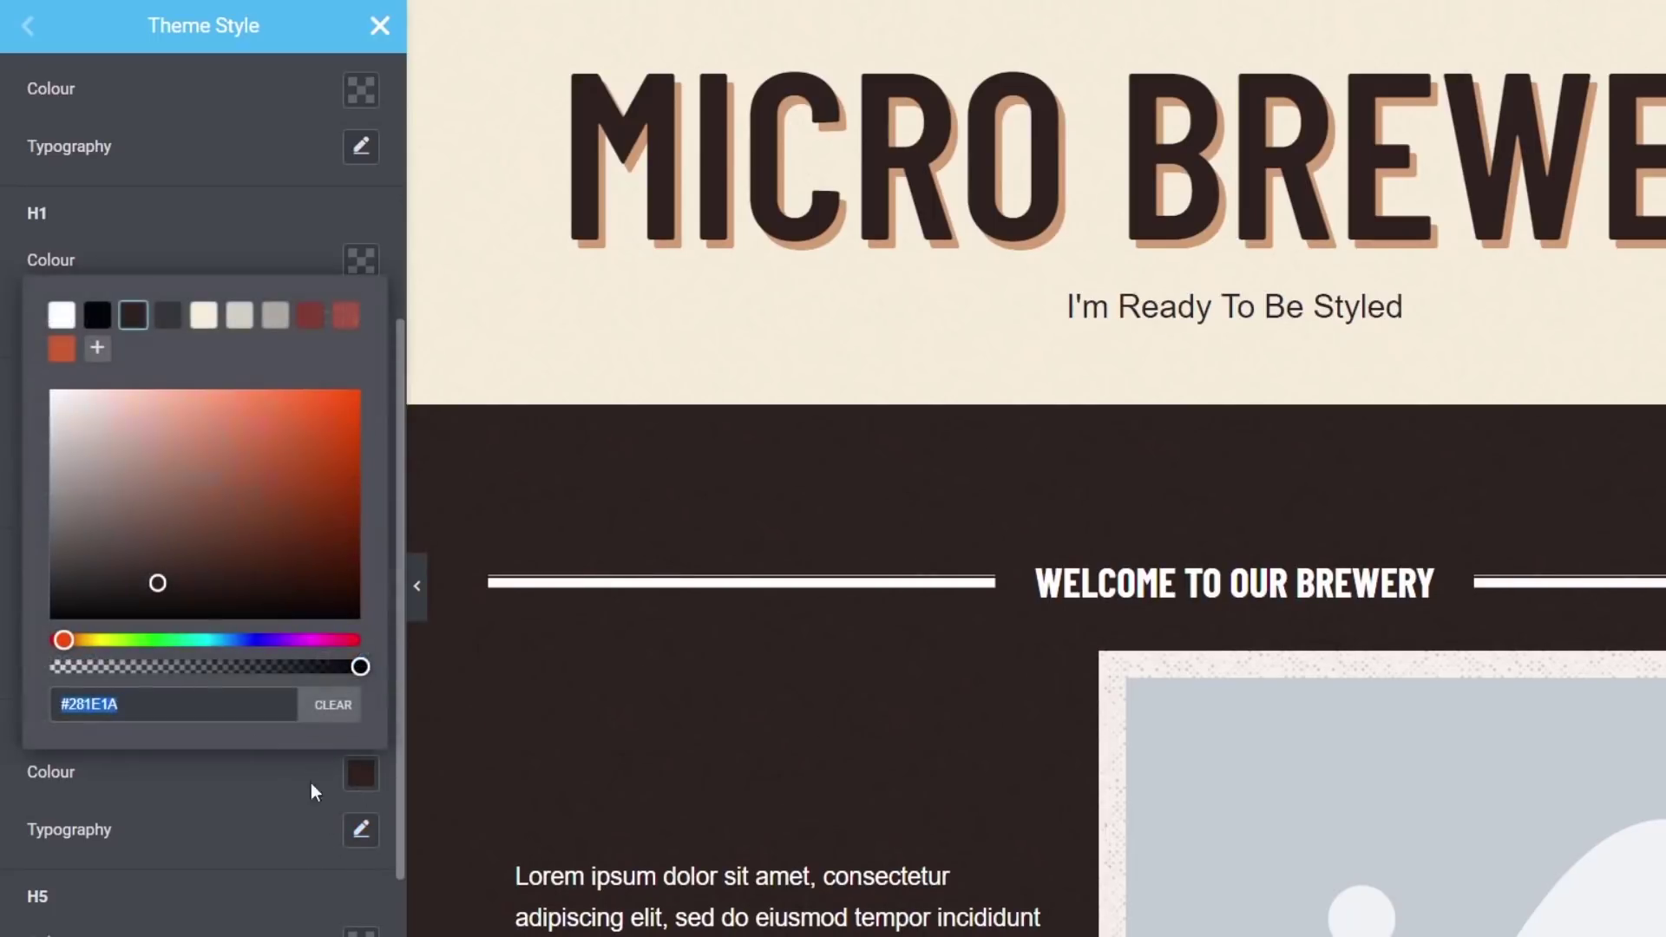
left_click(332, 705)
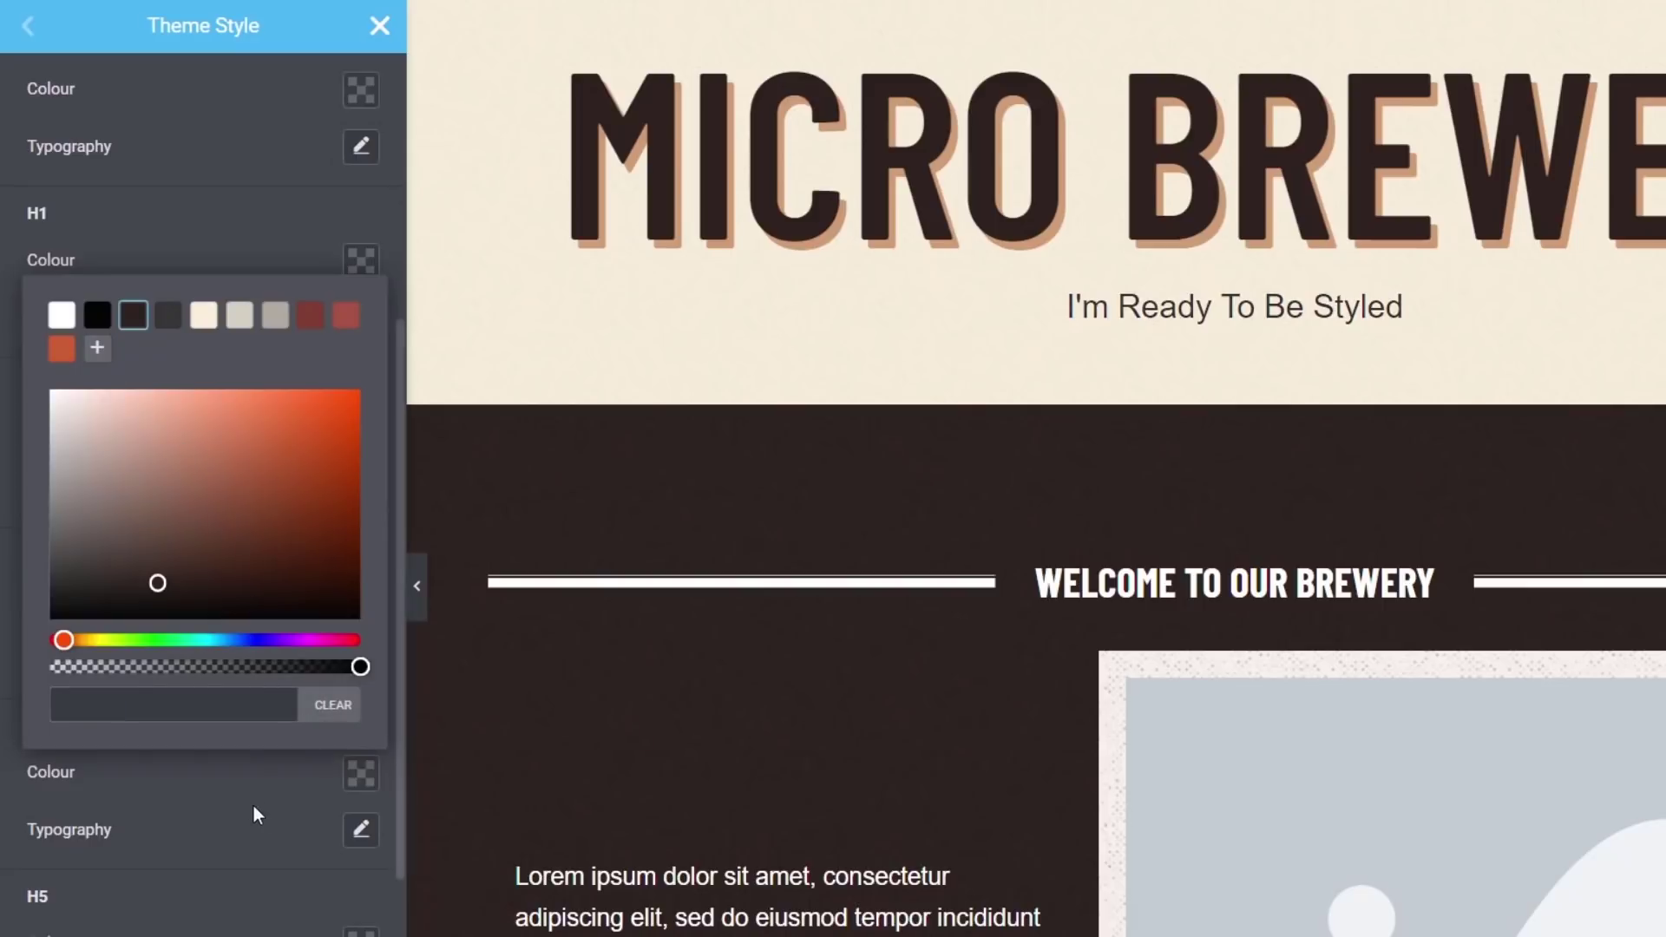
left_click(1359, 538)
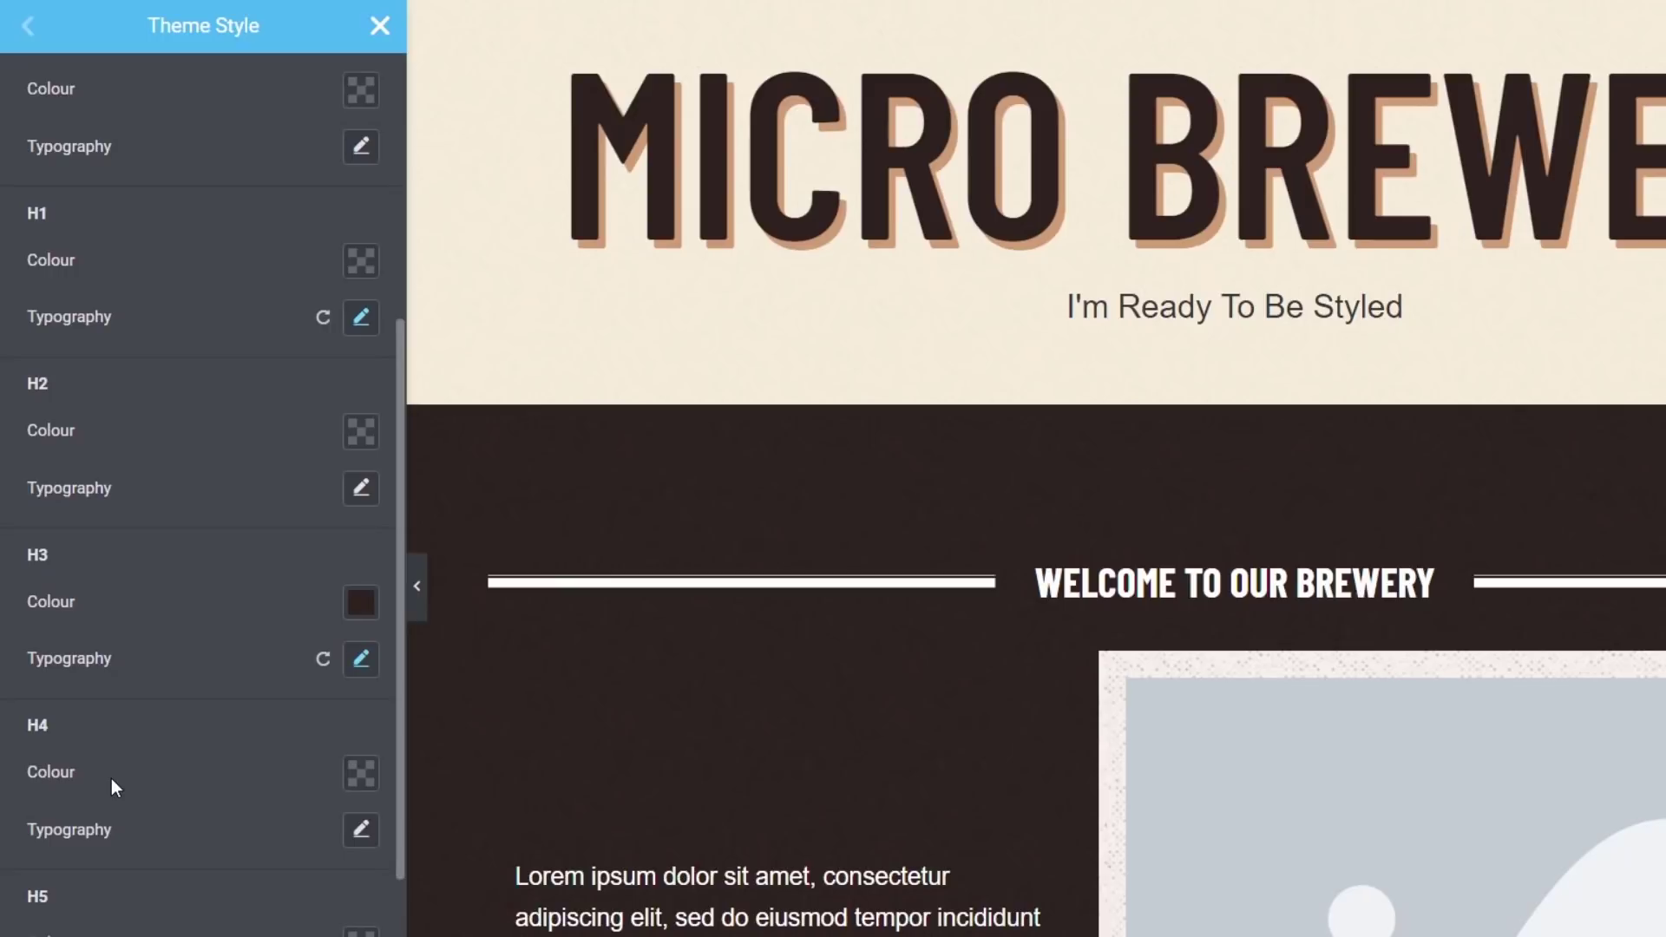
Set the H4 colour to the saved dark brown swatch and re-enable its custom Barlow Condensed typography.
left_click(364, 784)
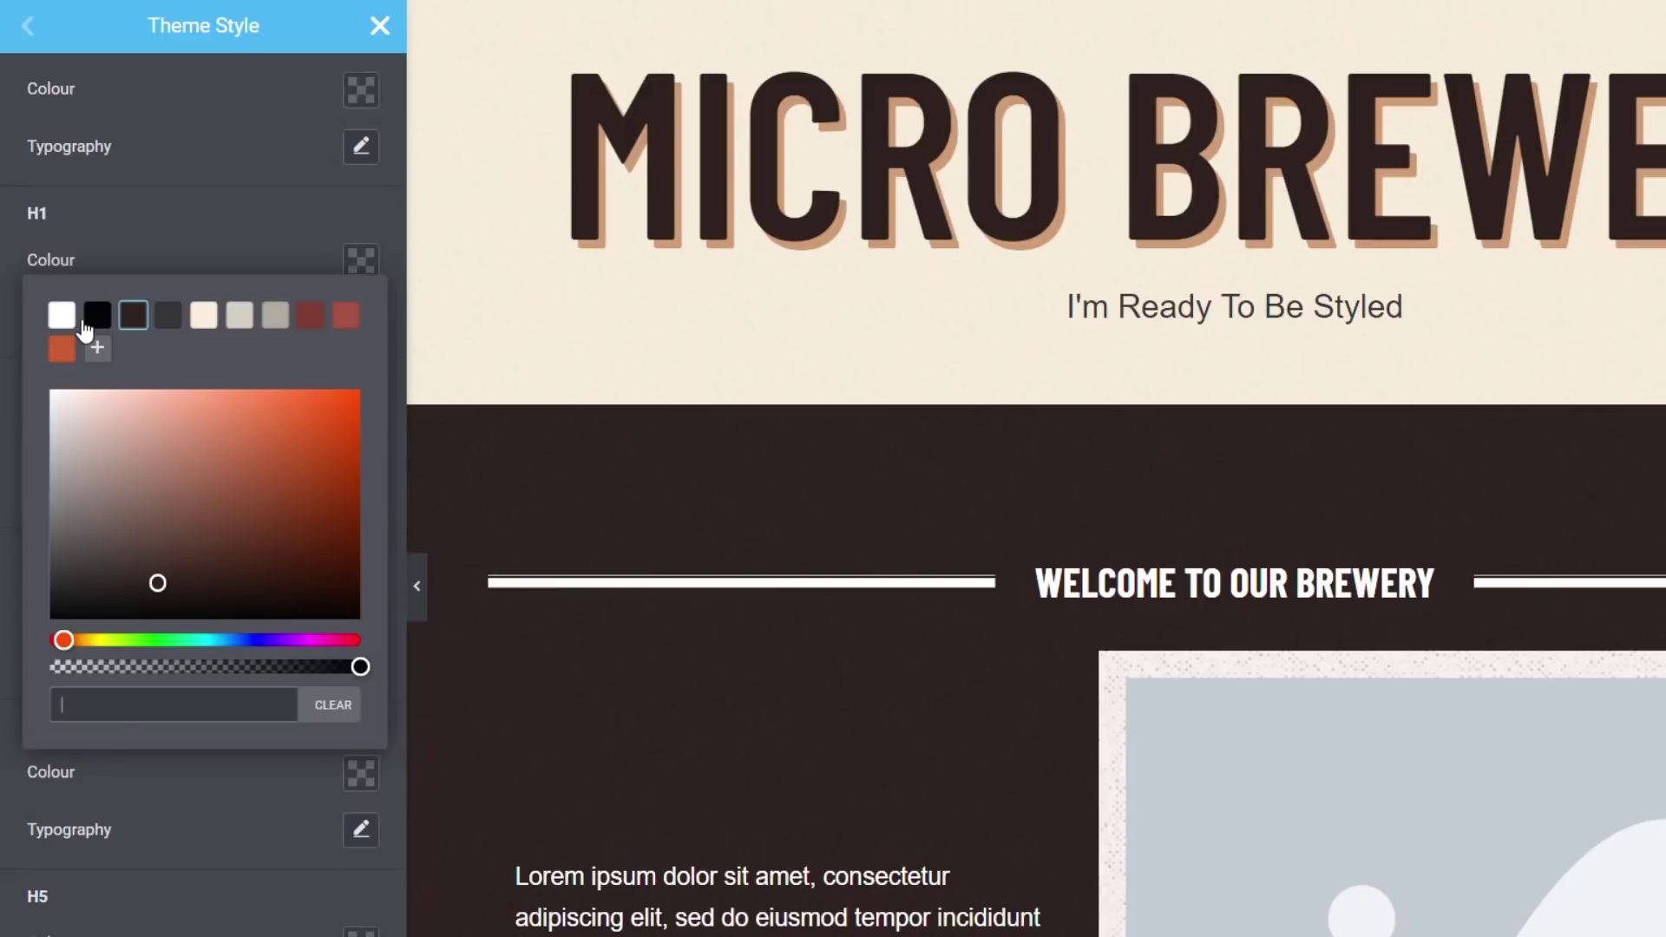
left_click(132, 323)
left_click(363, 840)
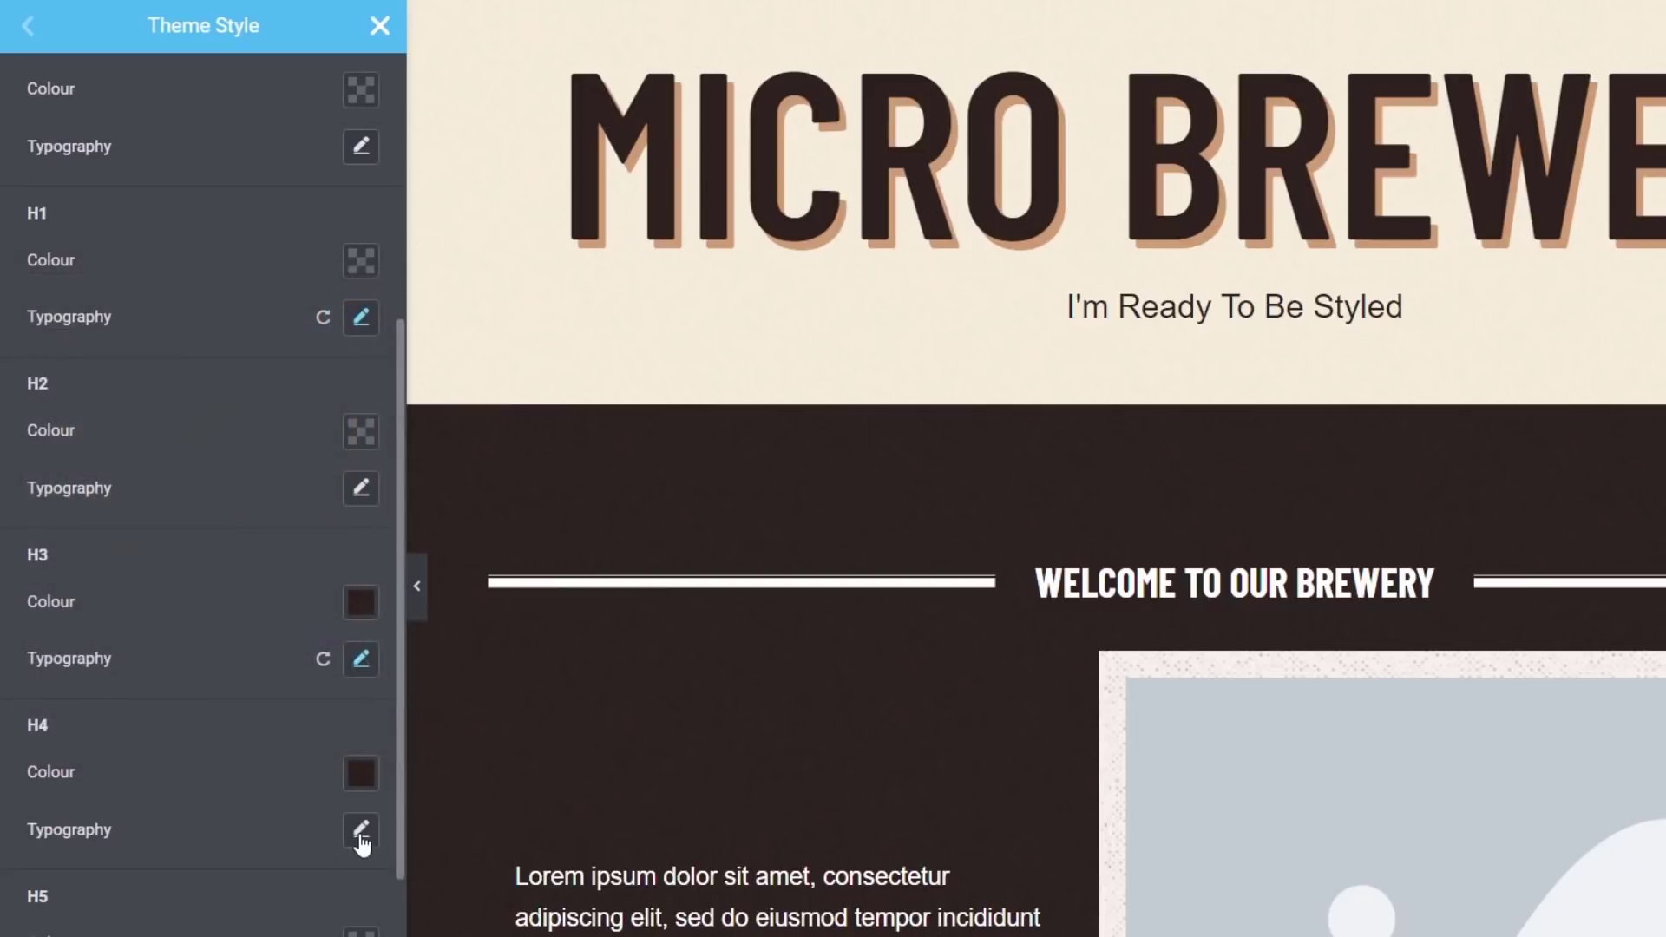
left_click(363, 840)
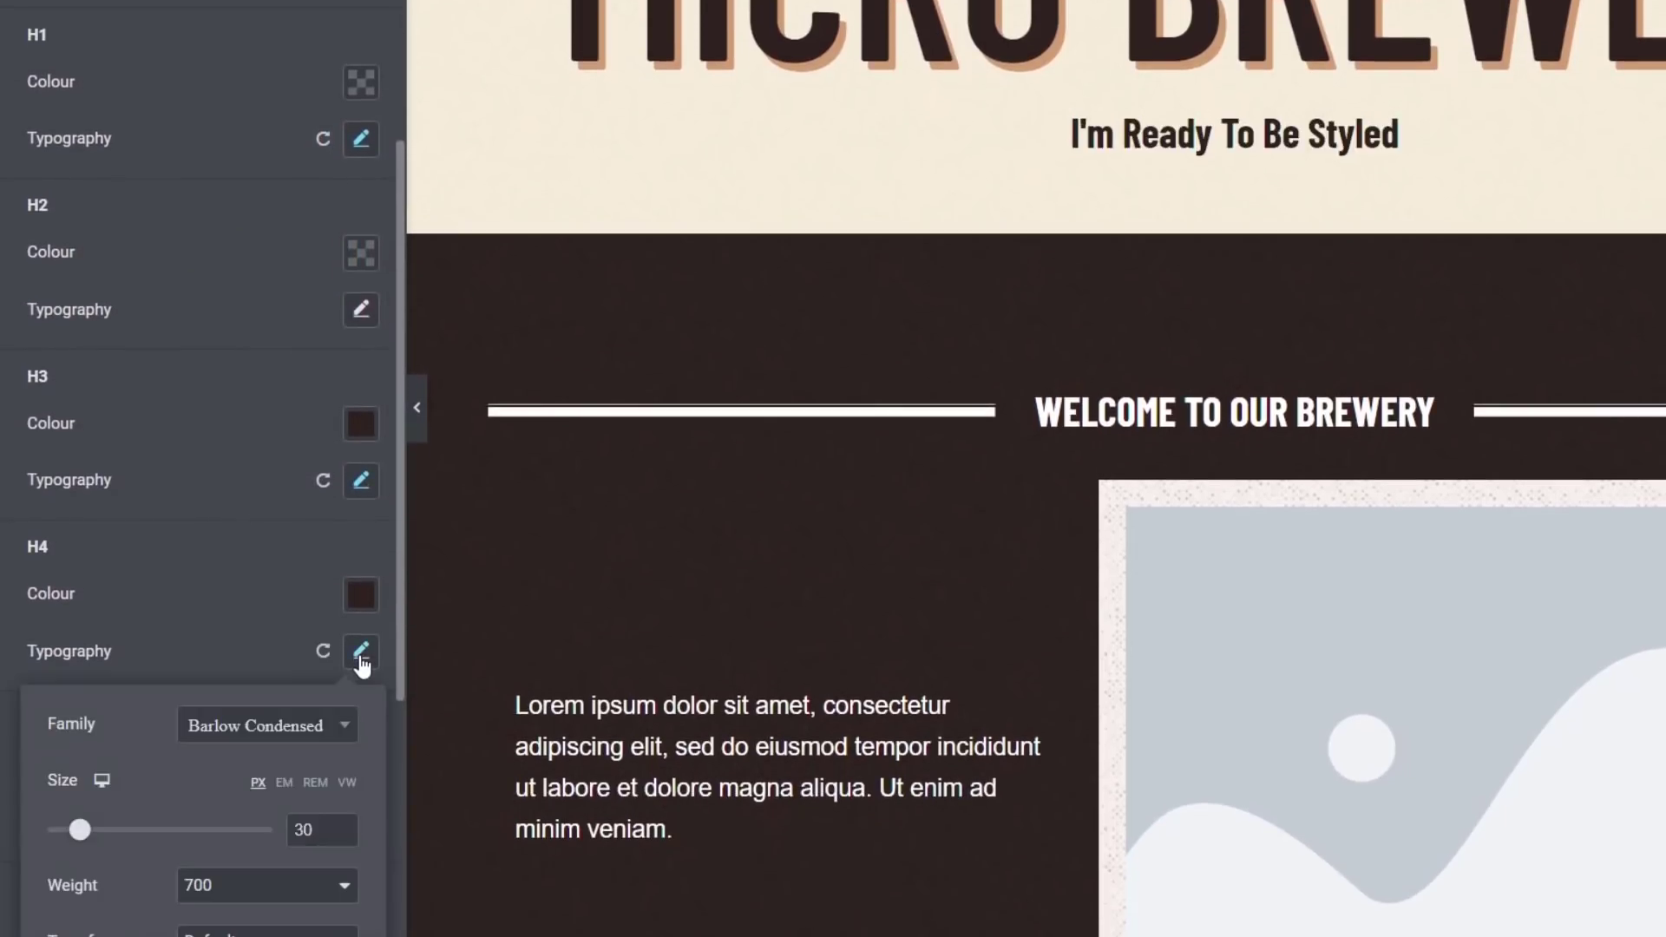
Set the H4 font size to 70 px and its text transform to Uppercase.
scroll(326, 638, "down", 5)
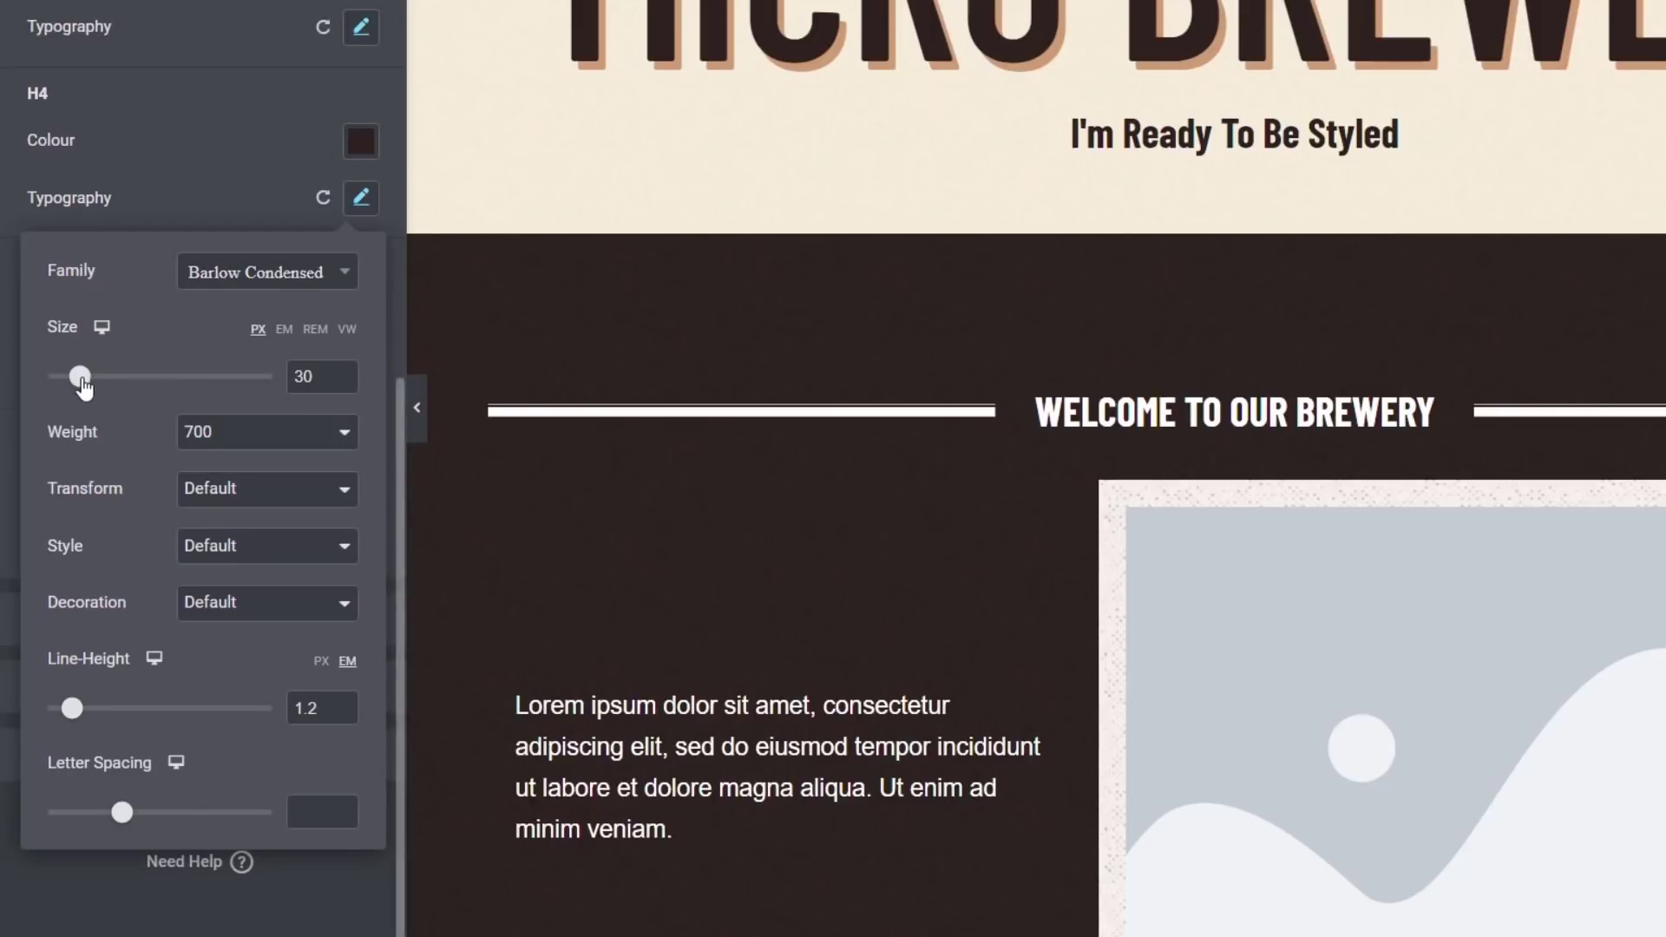
left_click_drag(80, 382, 129, 393)
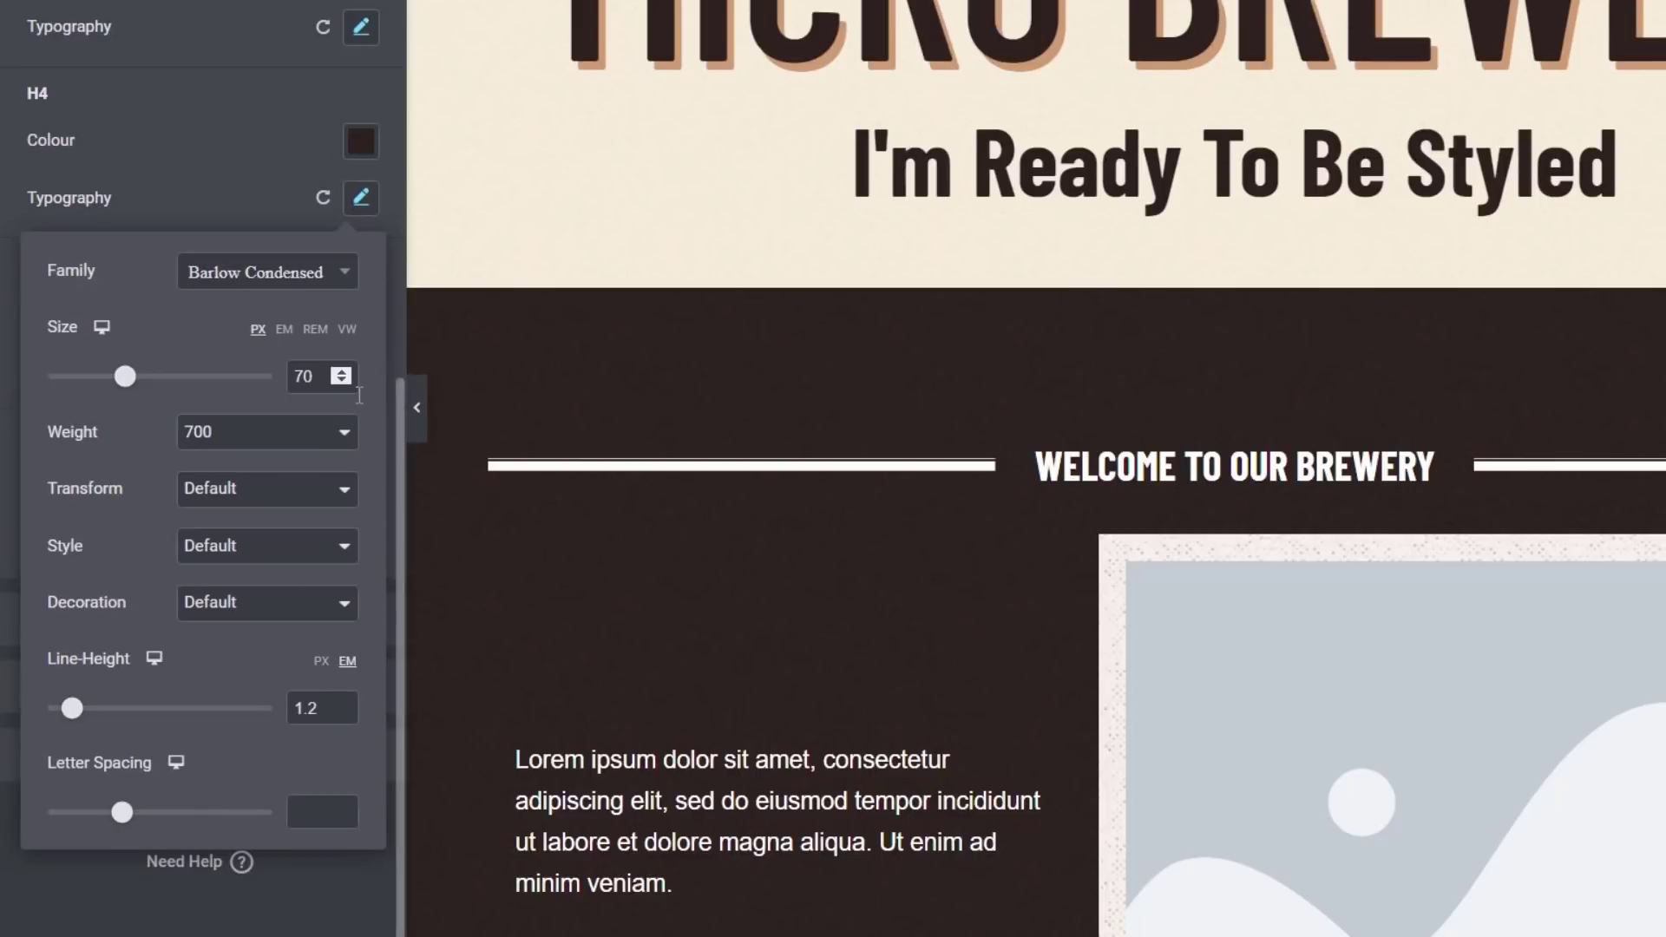
left_click(272, 488)
left_click(264, 536)
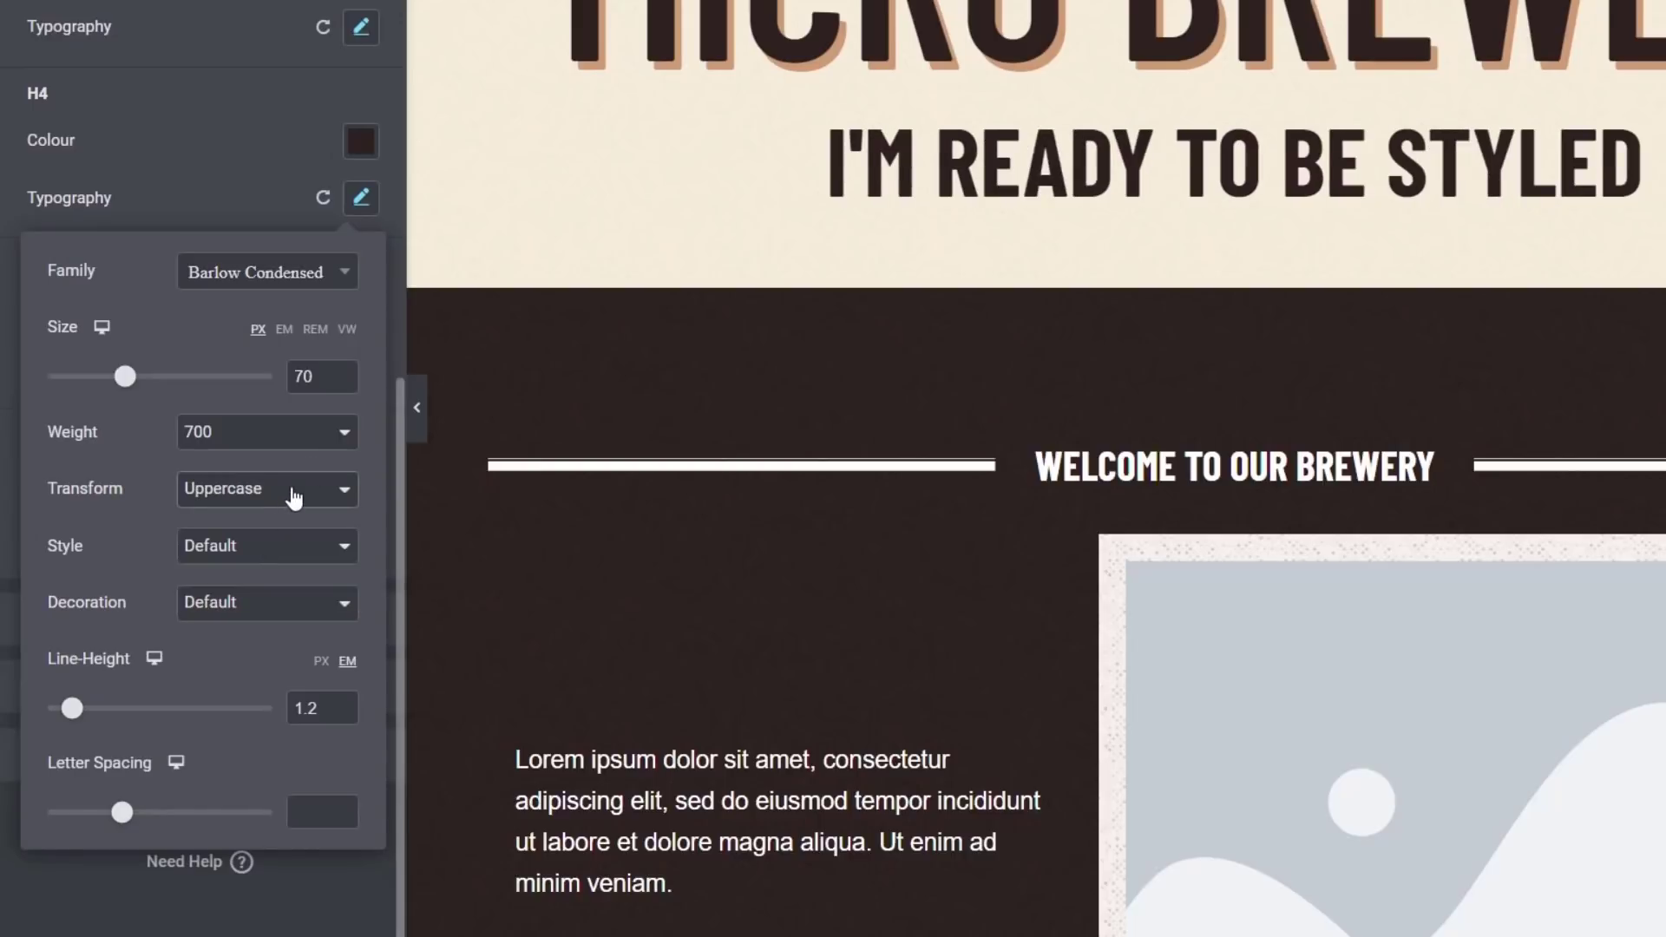
Examine the H4 font style options and the device-specific choices for its line height.
left_click(259, 555)
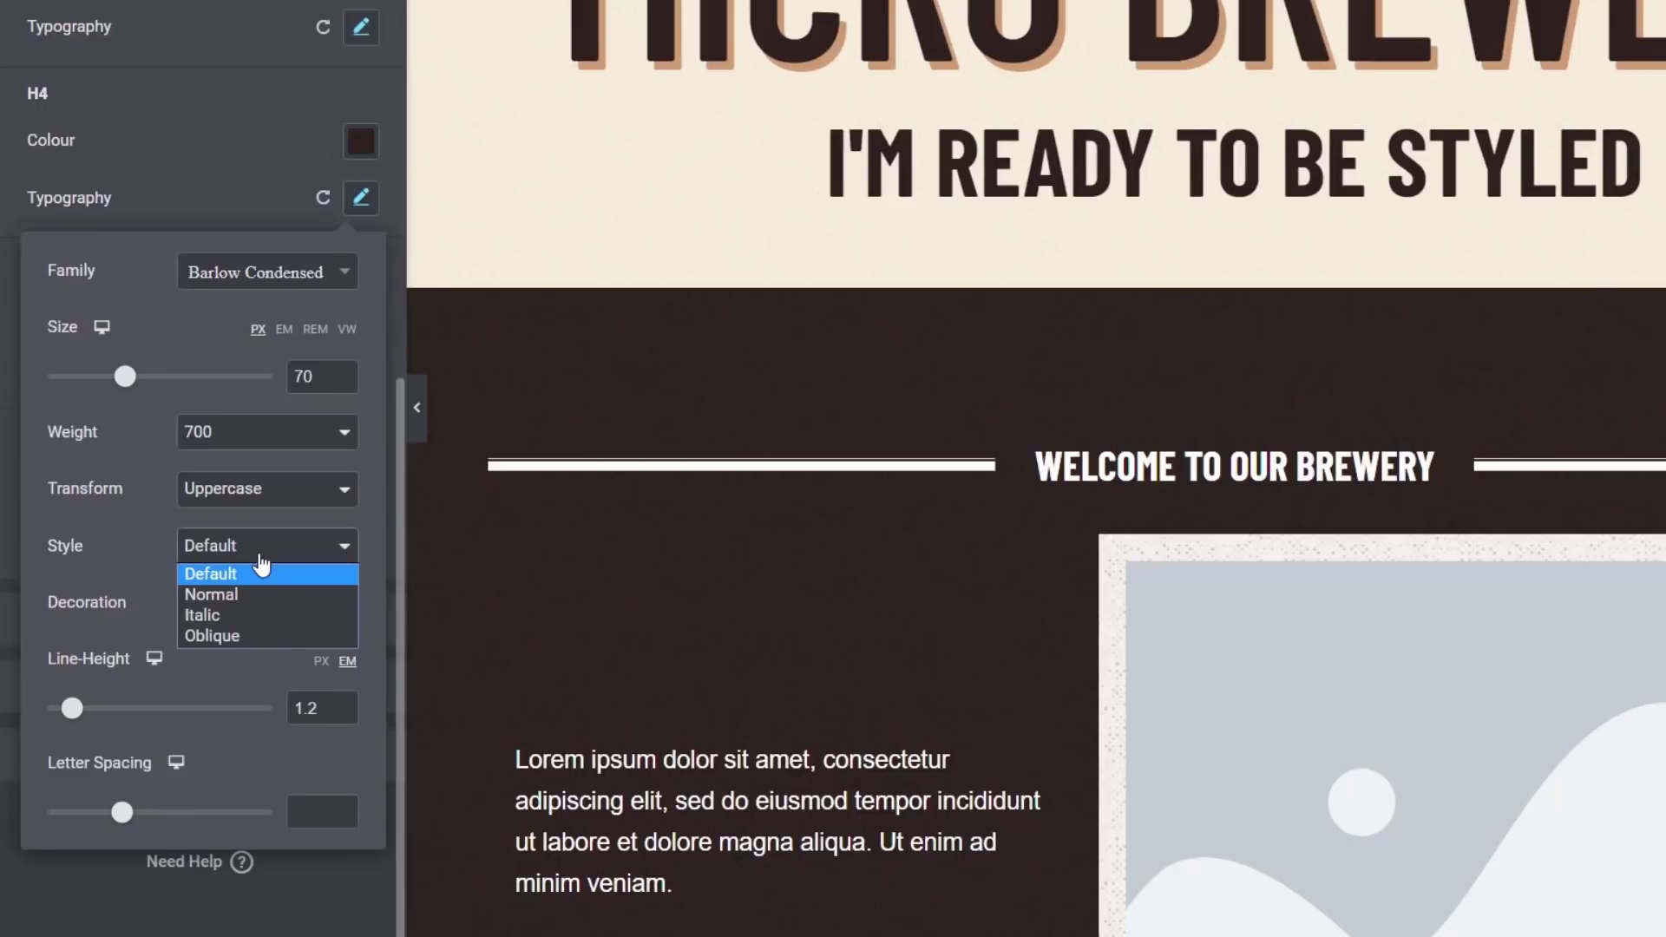
left_click(261, 565)
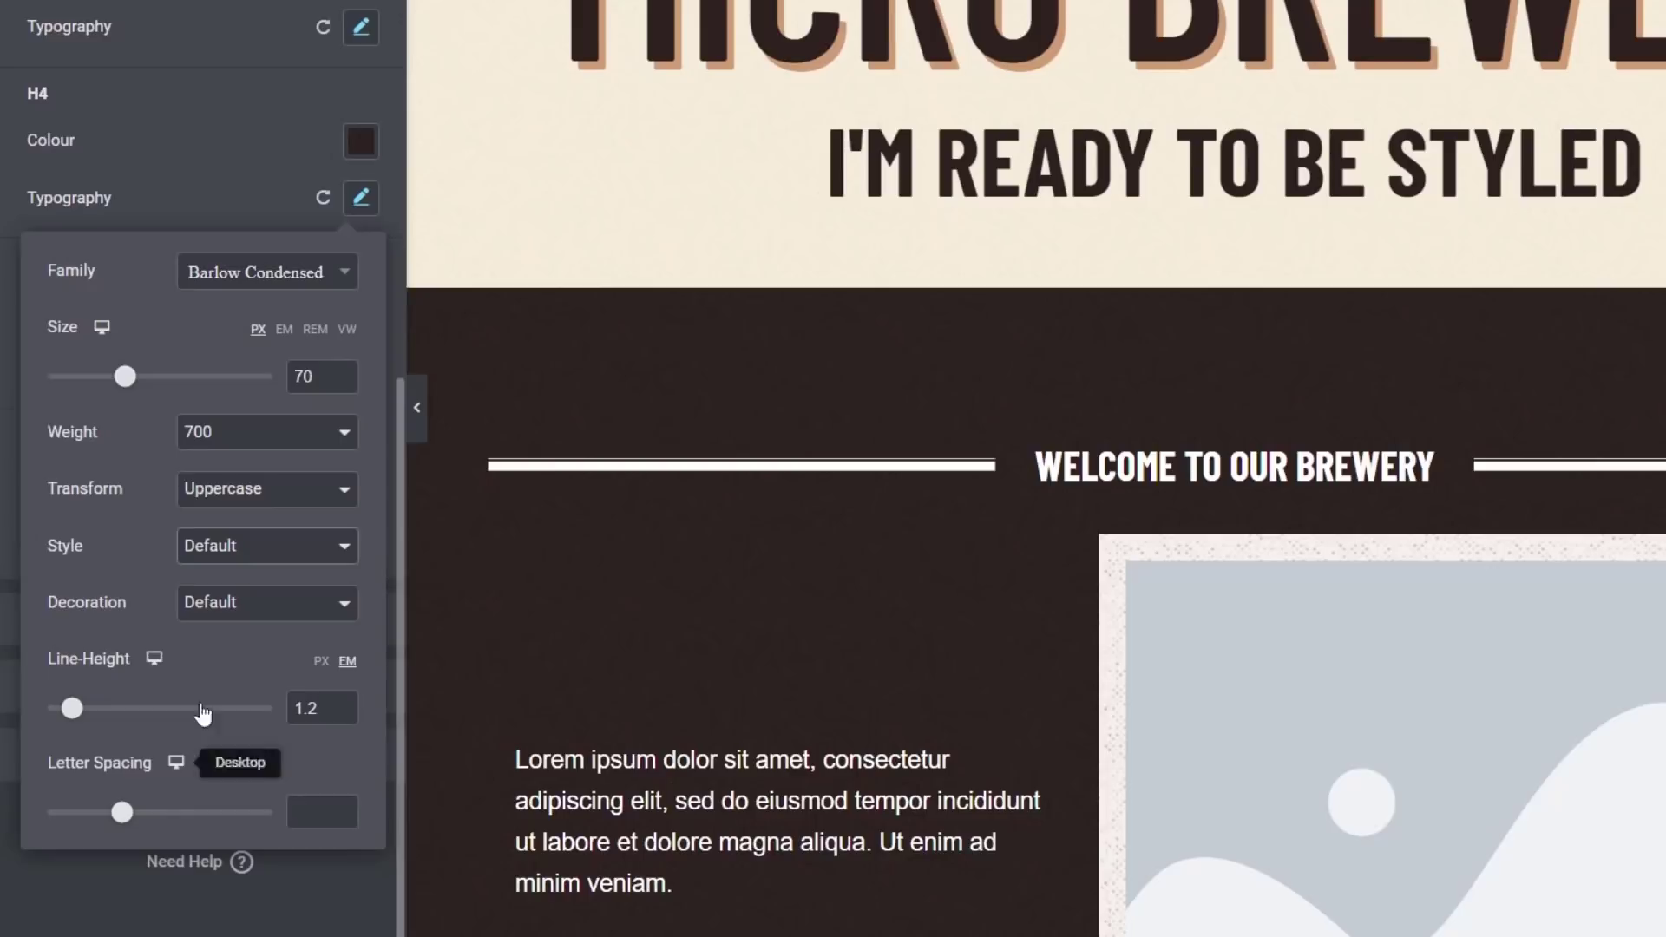
left_click(156, 662)
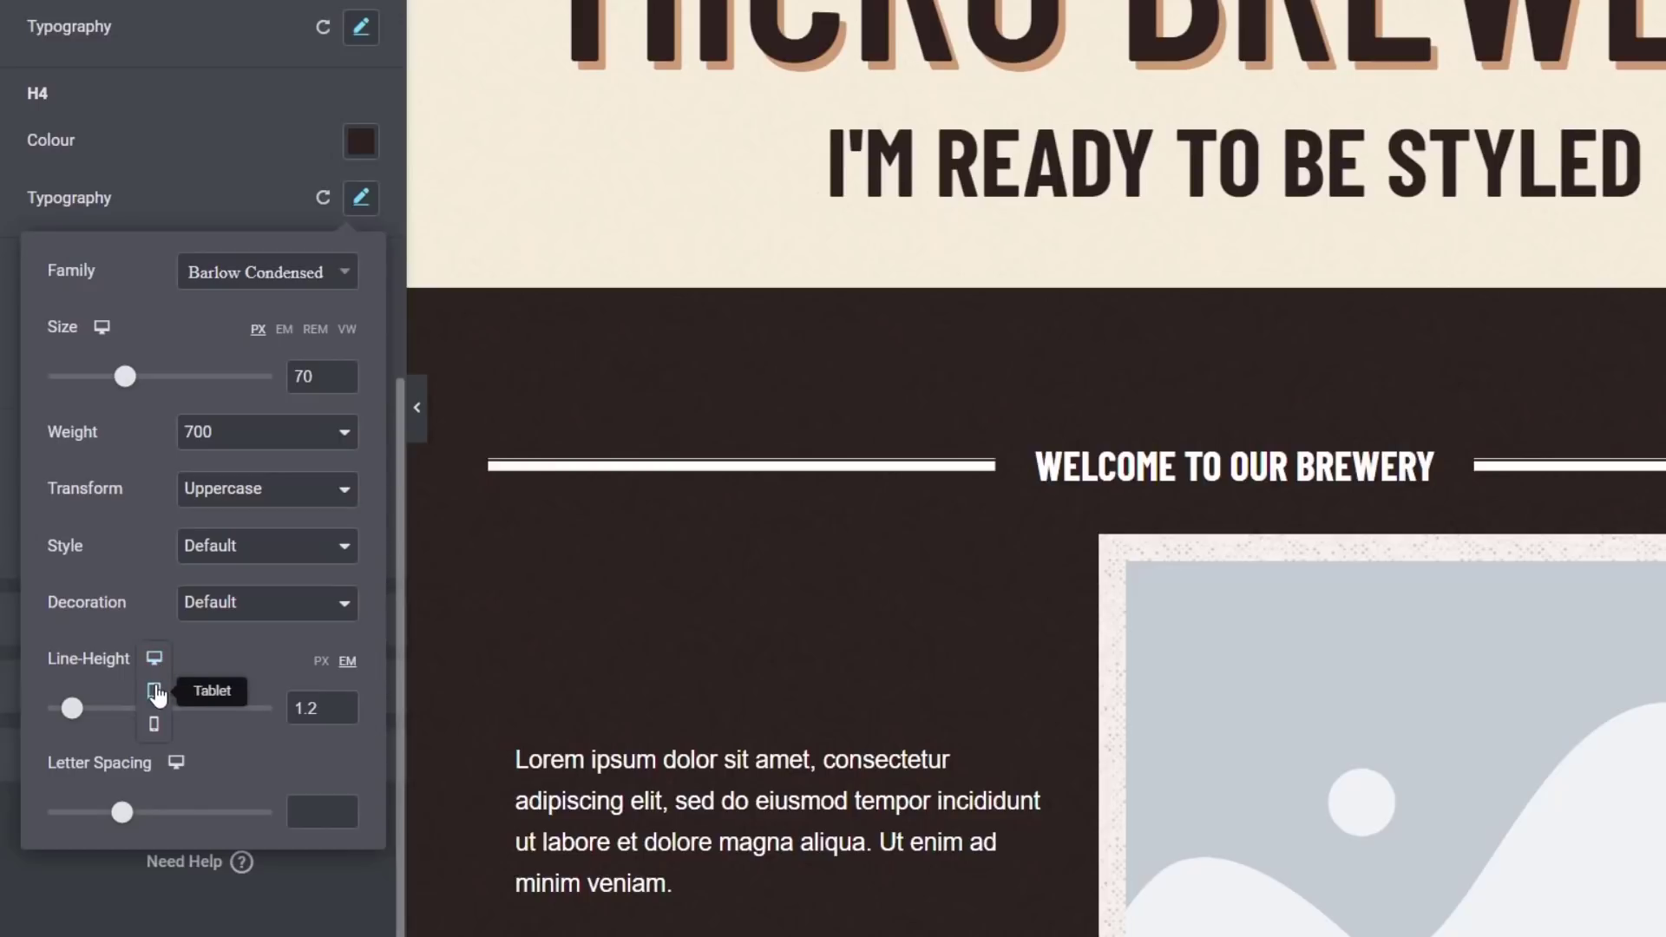
left_click(154, 724)
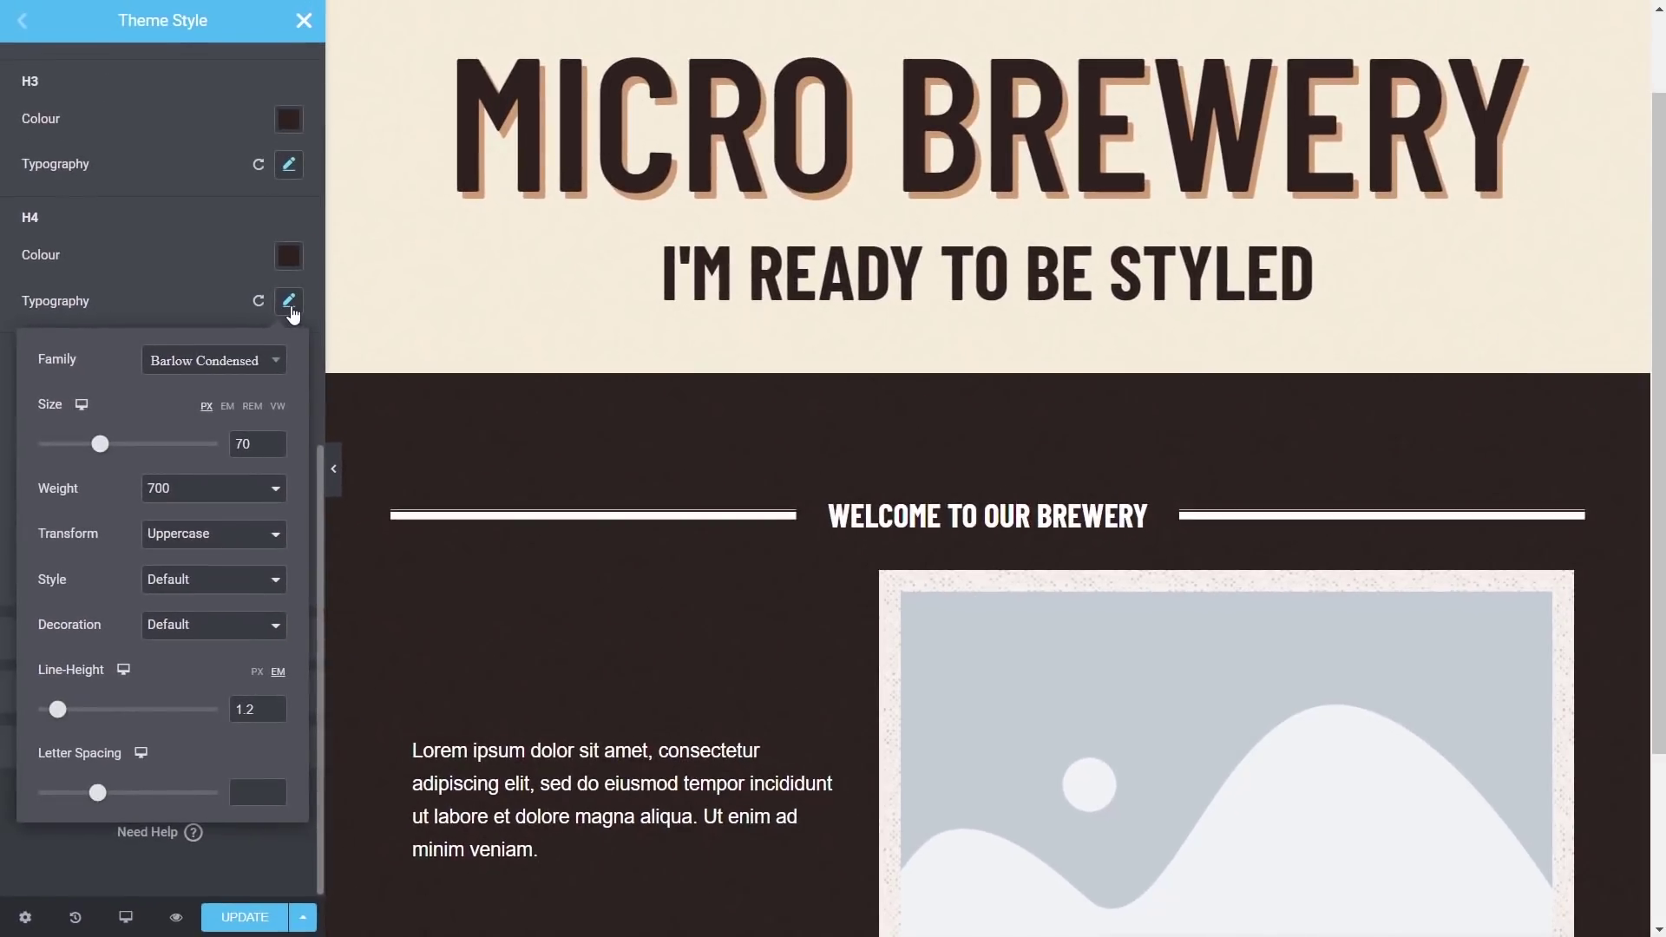
Close the H4 typography options, save the page with the styled H4, and leave the Theme Style settings.
left_click(290, 302)
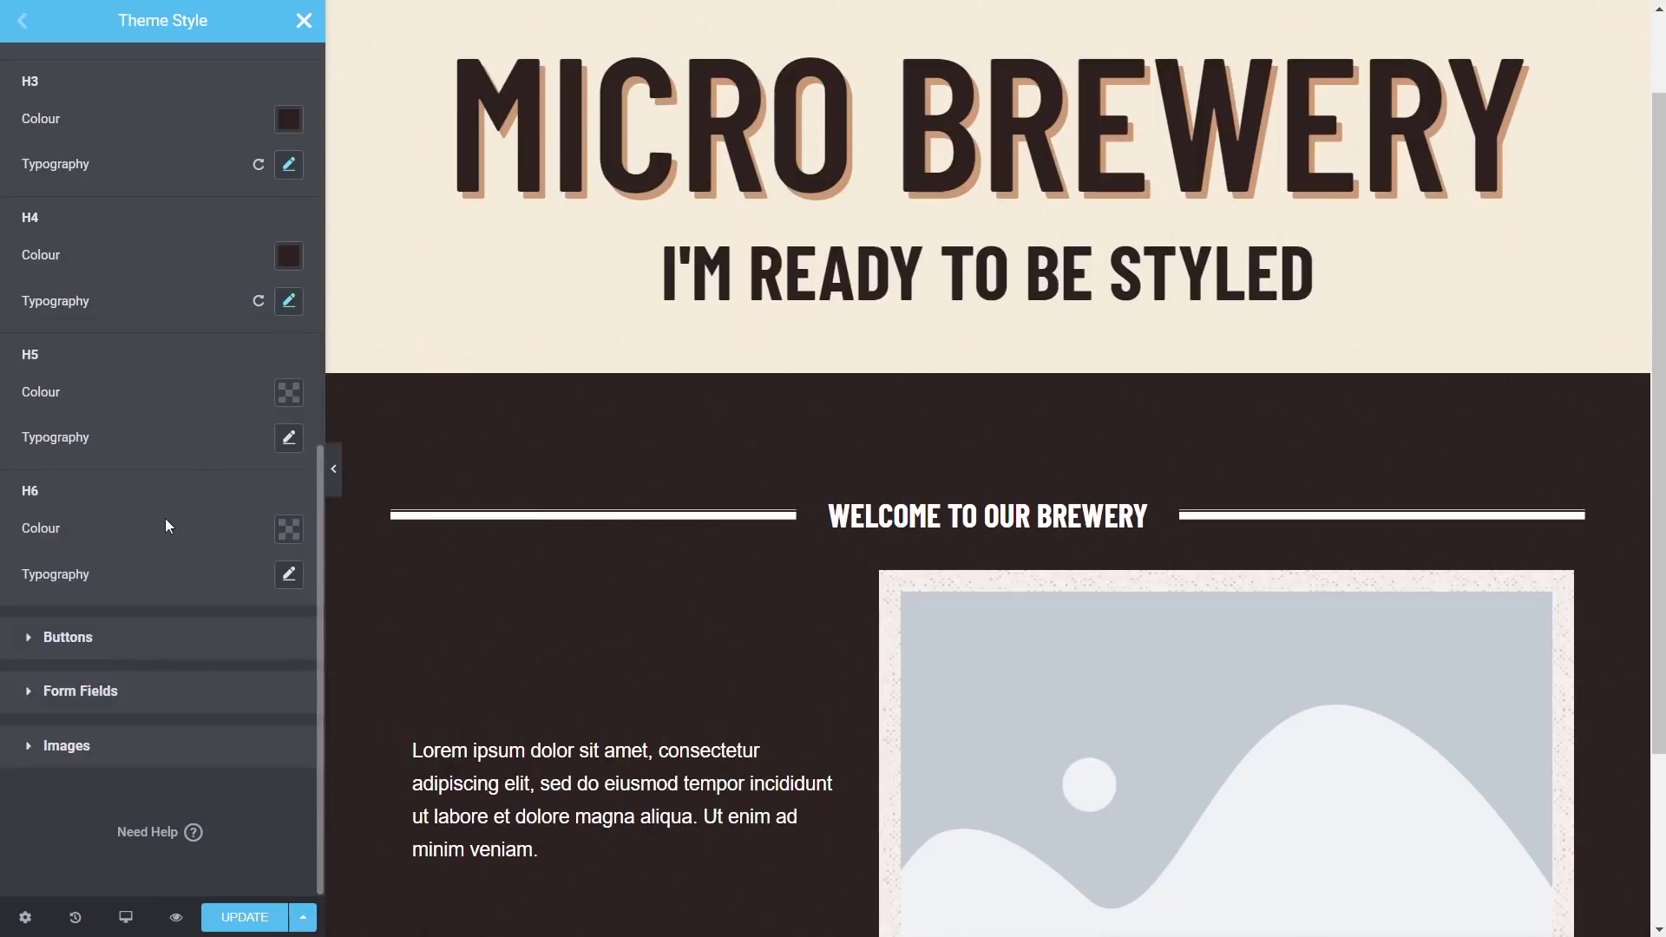
left_click(245, 918)
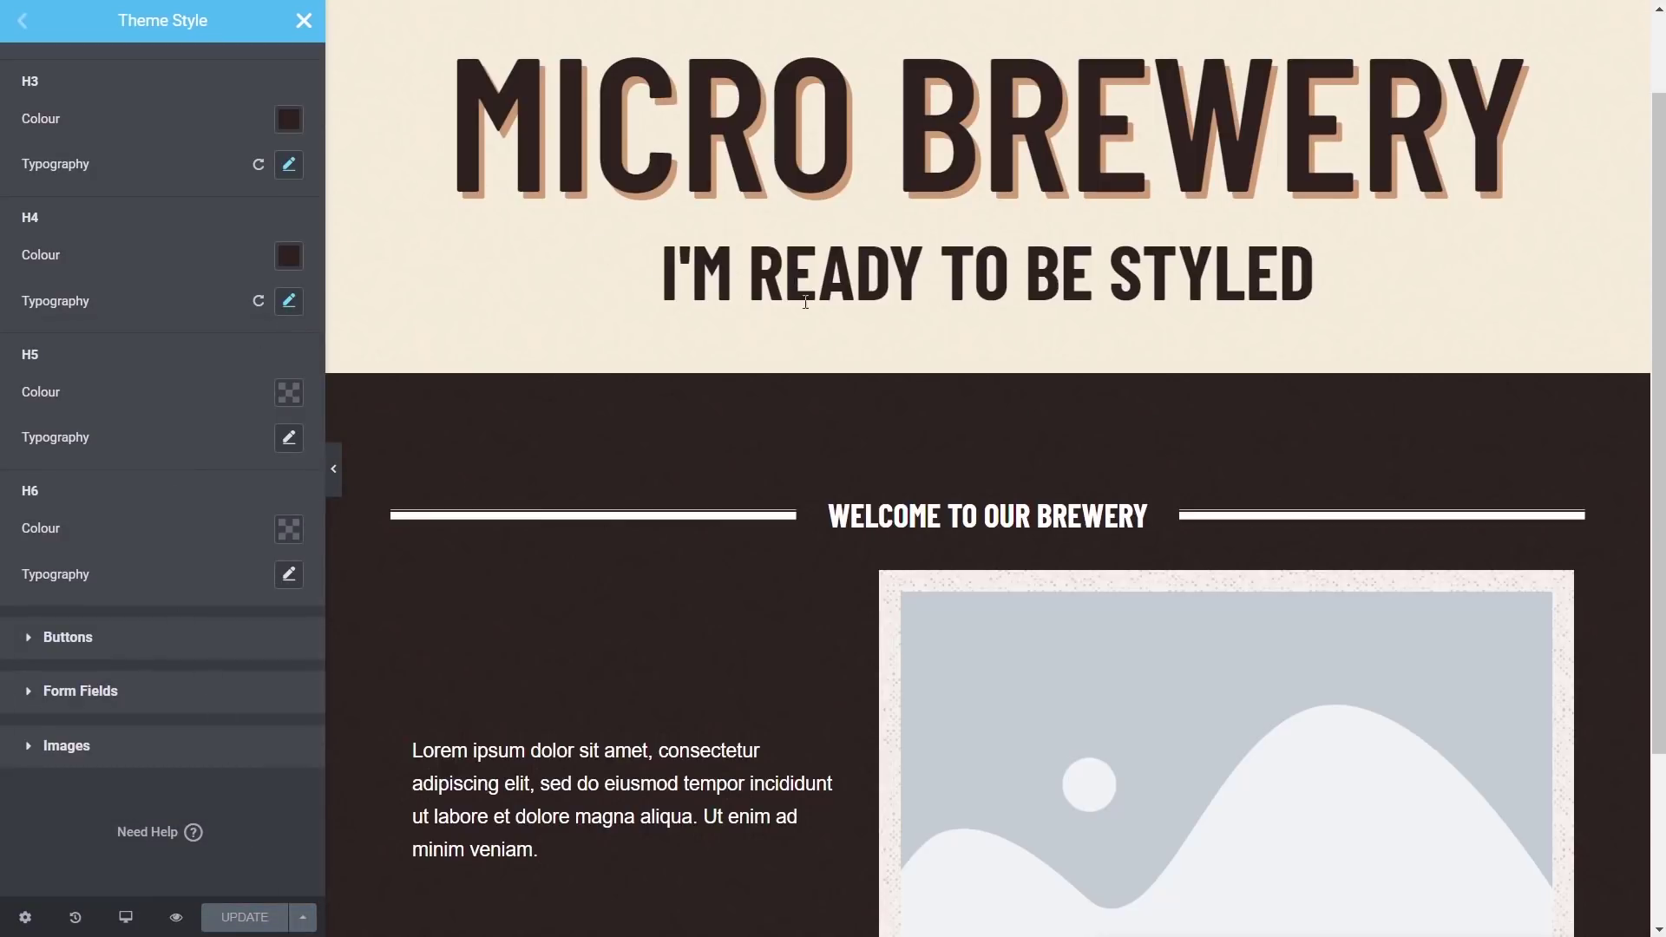
left_click(295, 25)
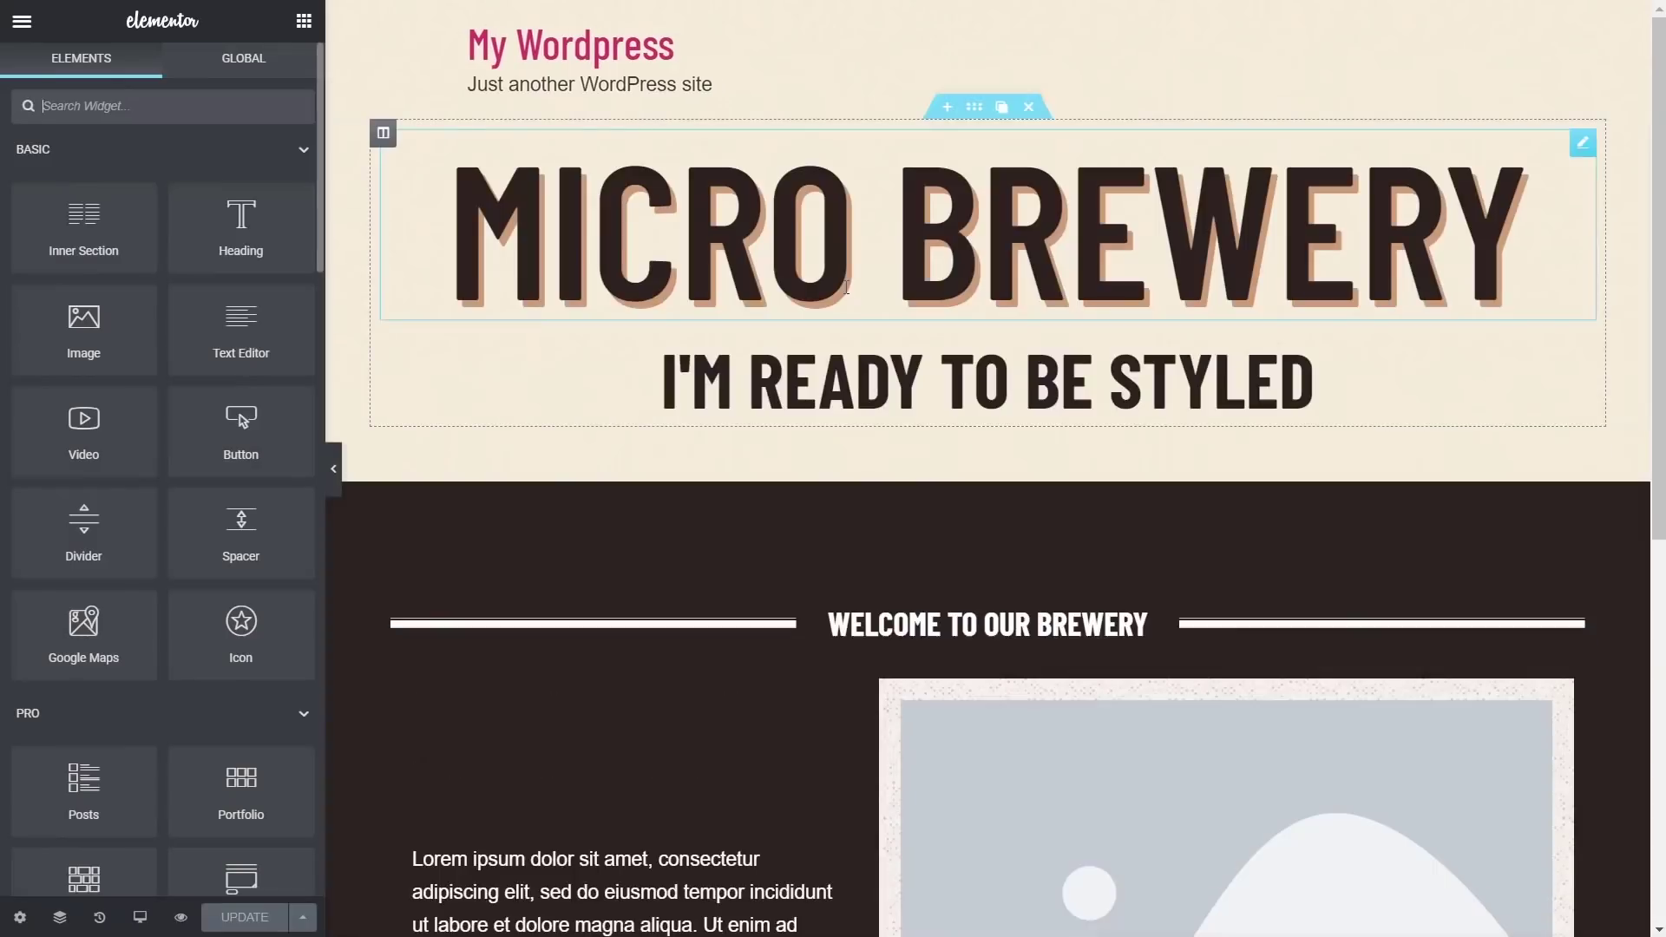
Add a text shadow in the saved orange swatch, rgba(201, 91, 47, 1), to the "I'm Ready To Be Styled" heading.
left_click(1311, 382)
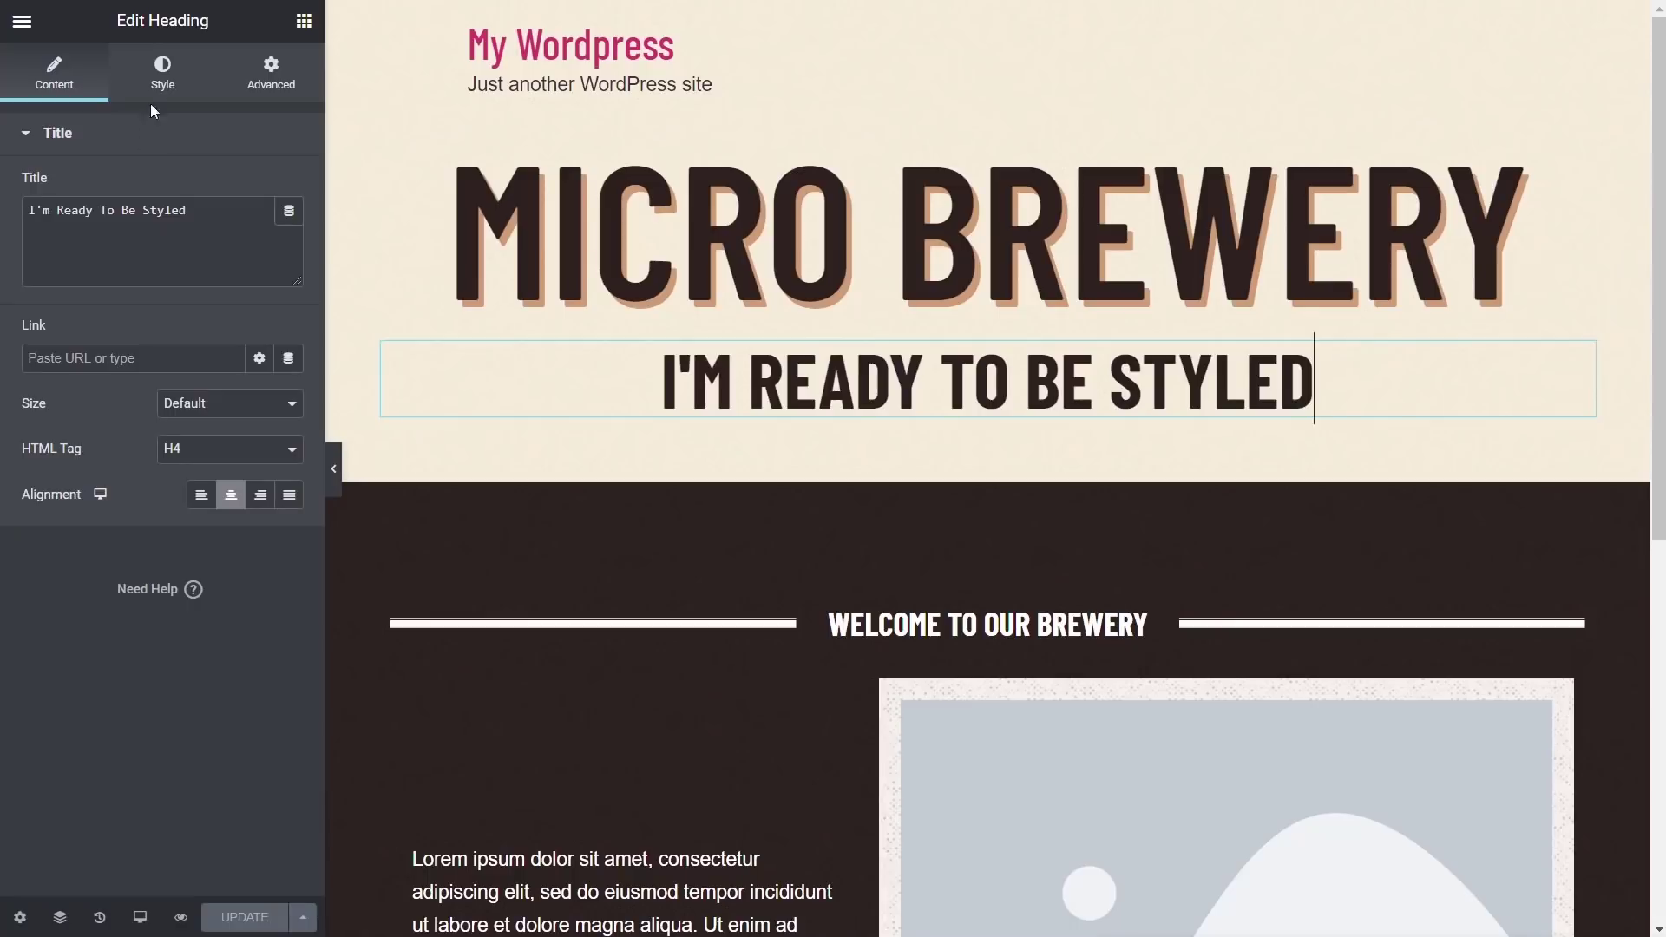
left_click(159, 87)
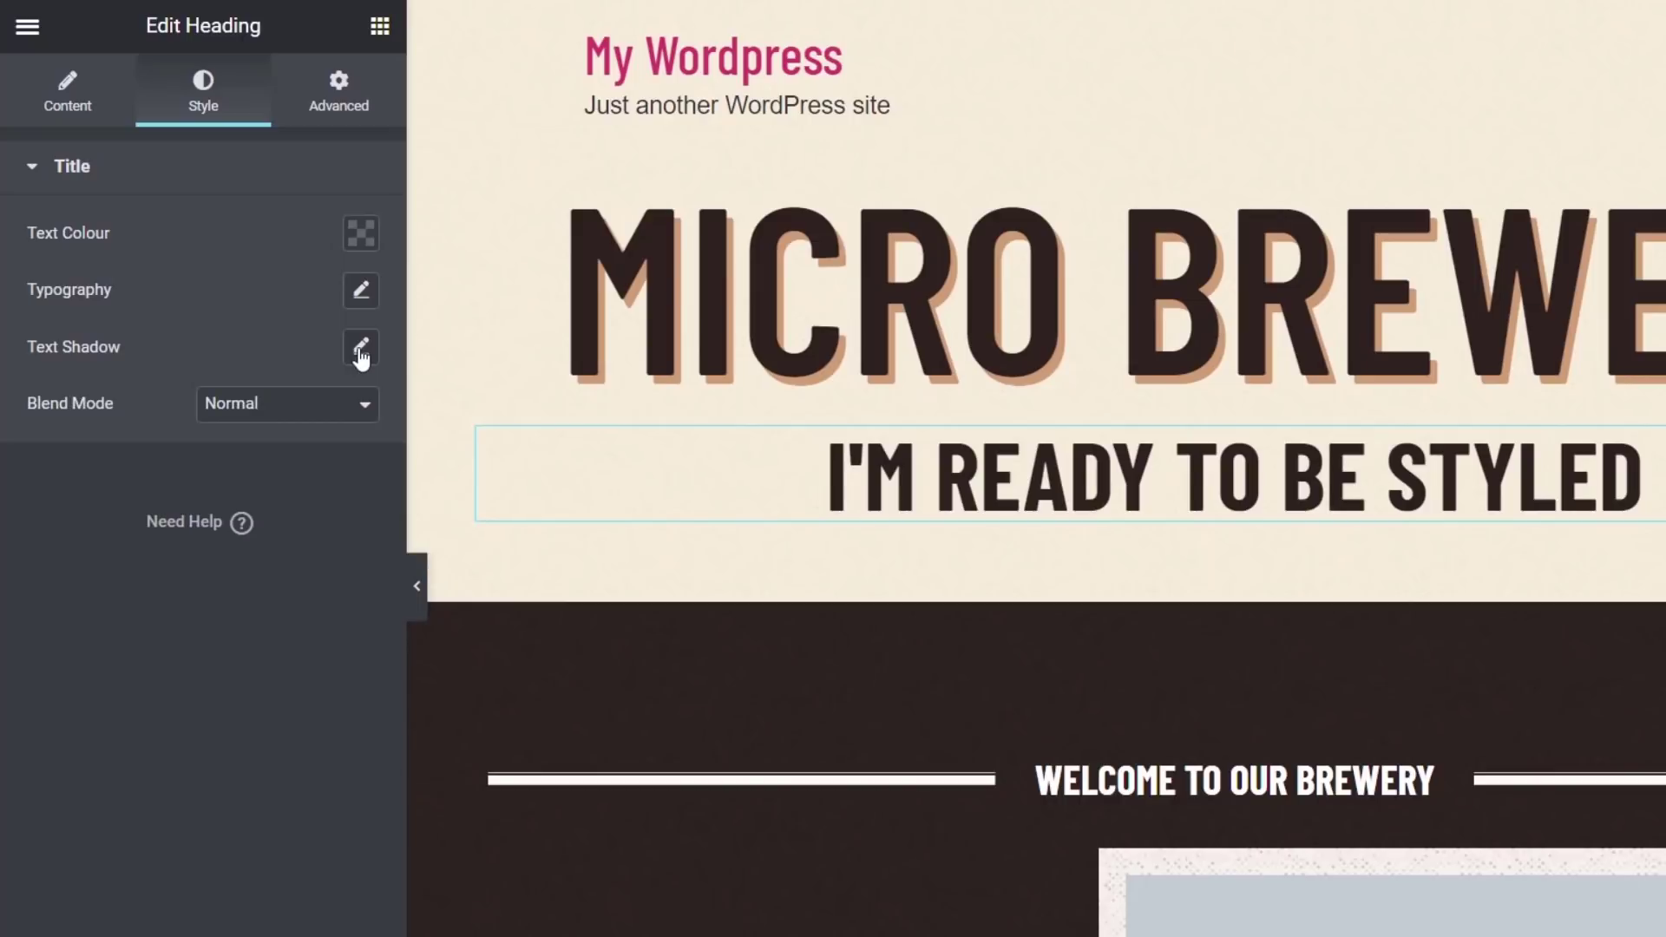
left_click(361, 350)
left_click(342, 419)
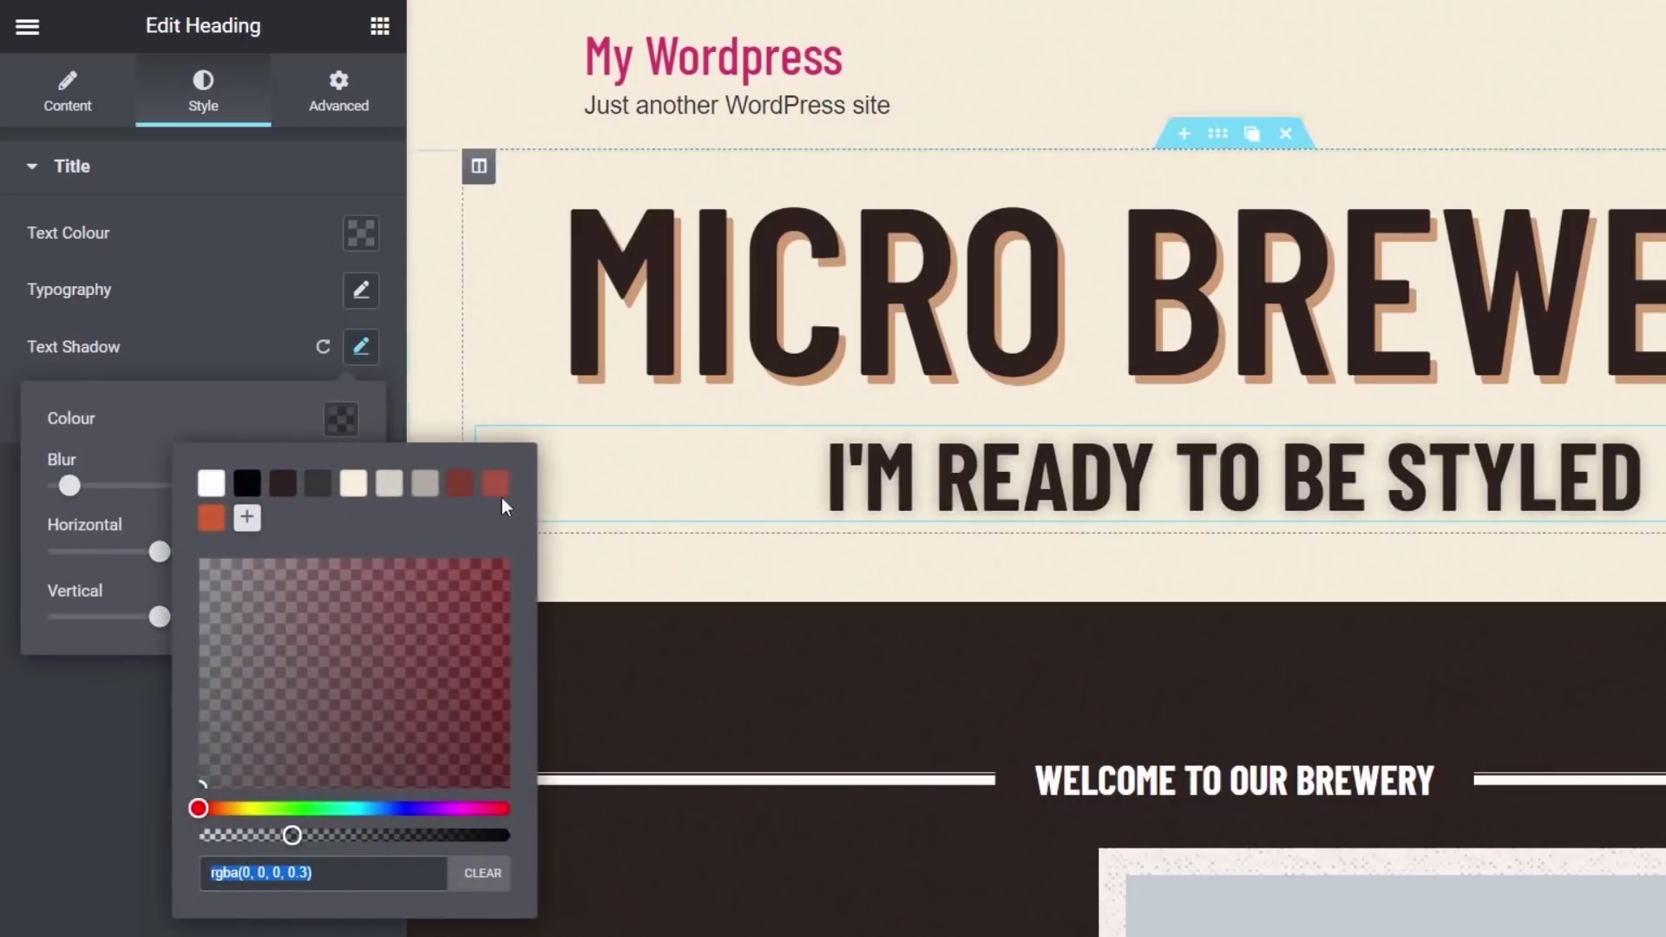
left_click(211, 519)
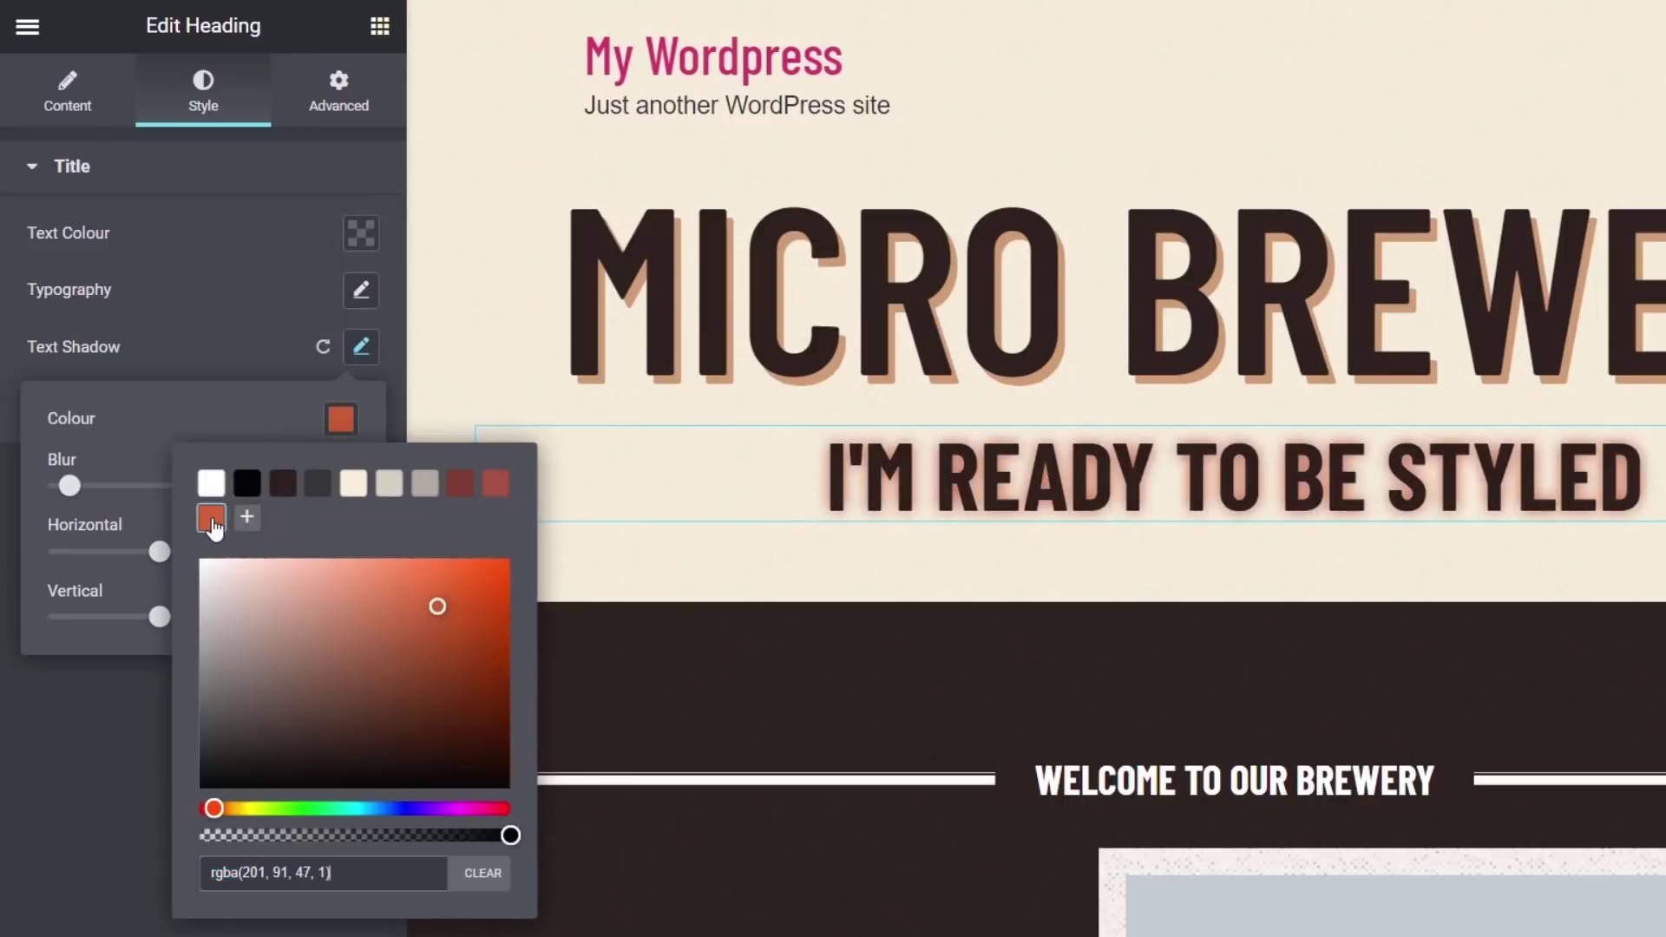
Give the "I'm Ready To Be Styled" text shadow the lighter red swatch, blur 0, horizontal offset 3 and vertical offset 2.
left_click(494, 484)
left_click(340, 425)
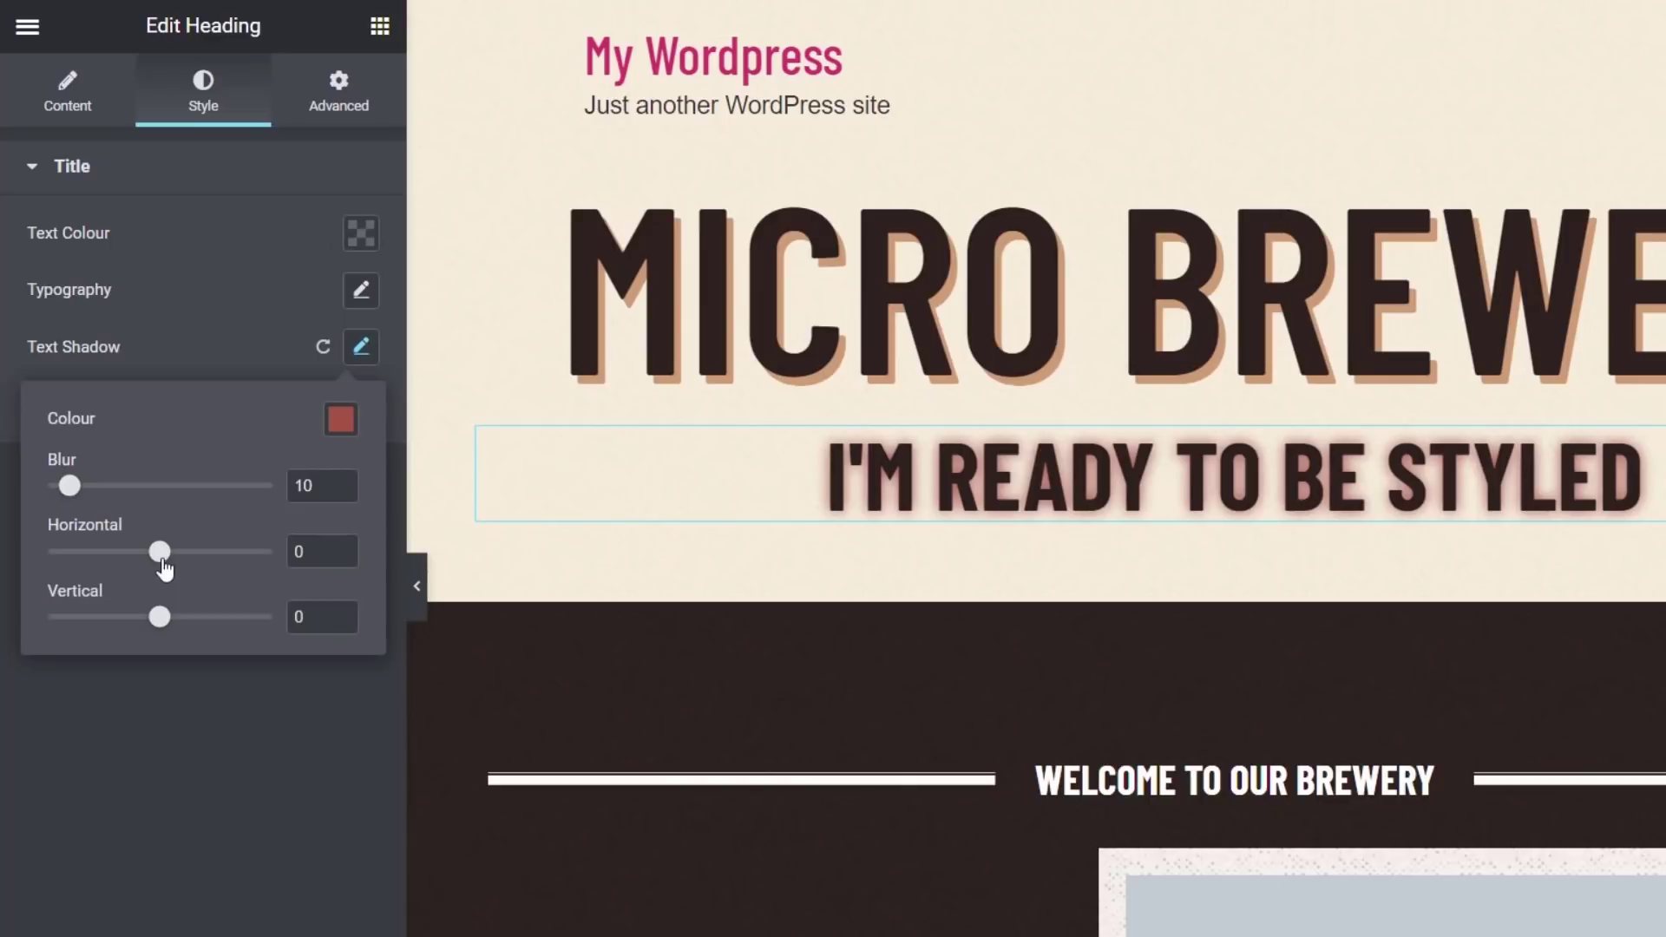
left_click_drag(69, 485, 45, 488)
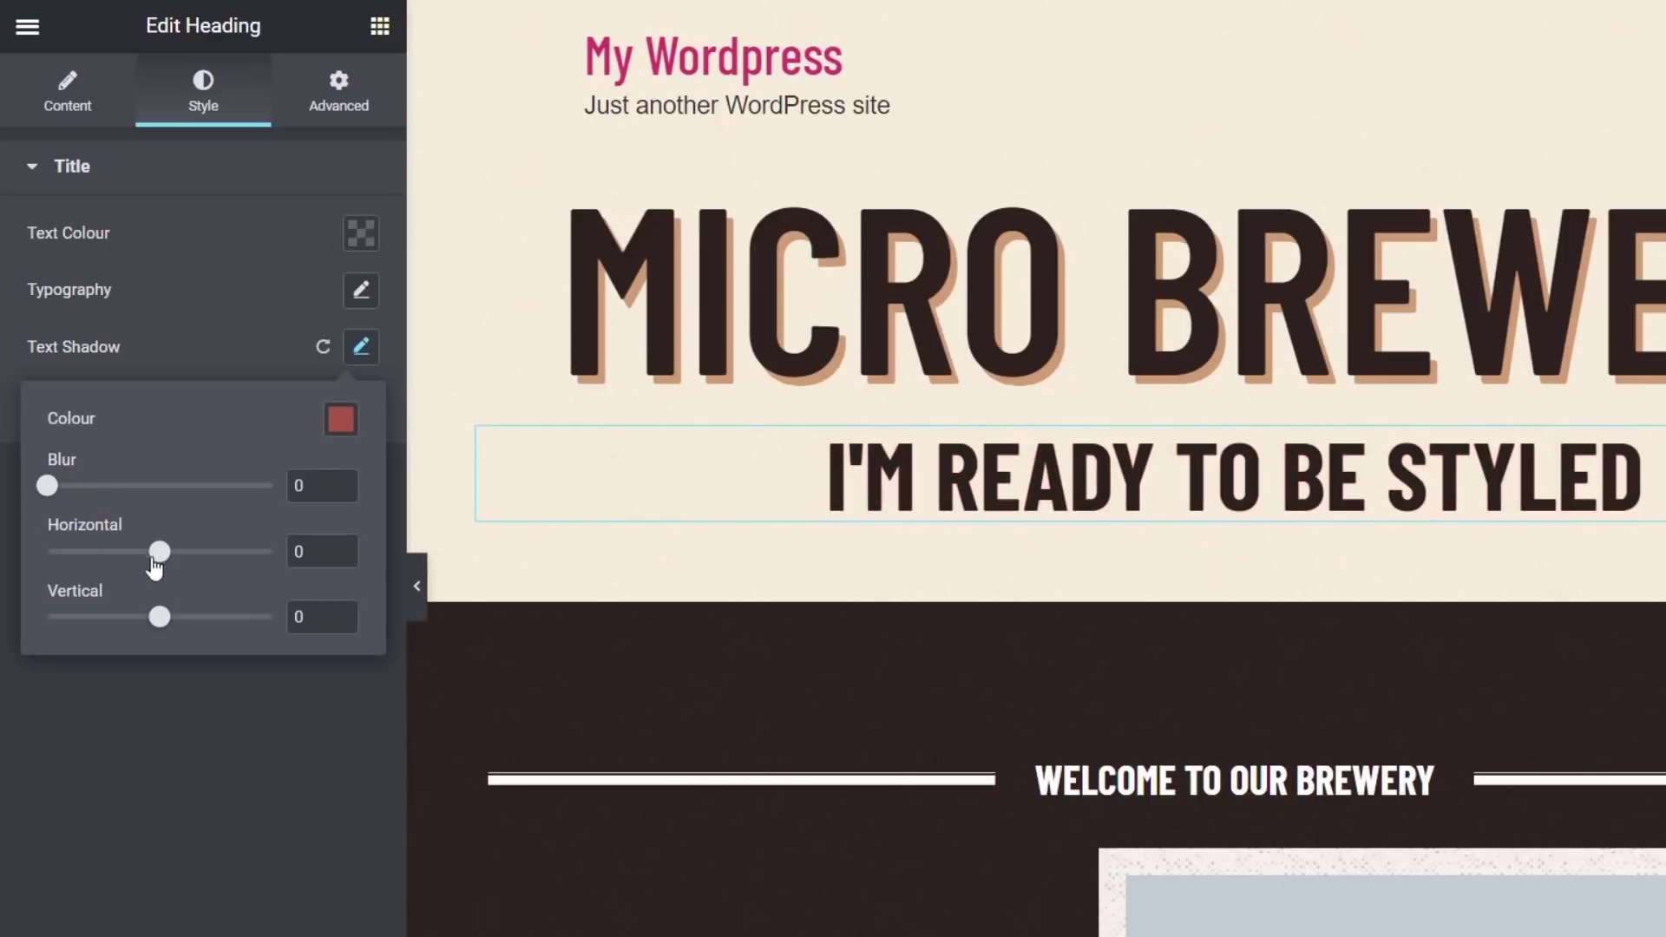
left_click_drag(155, 563, 164, 561)
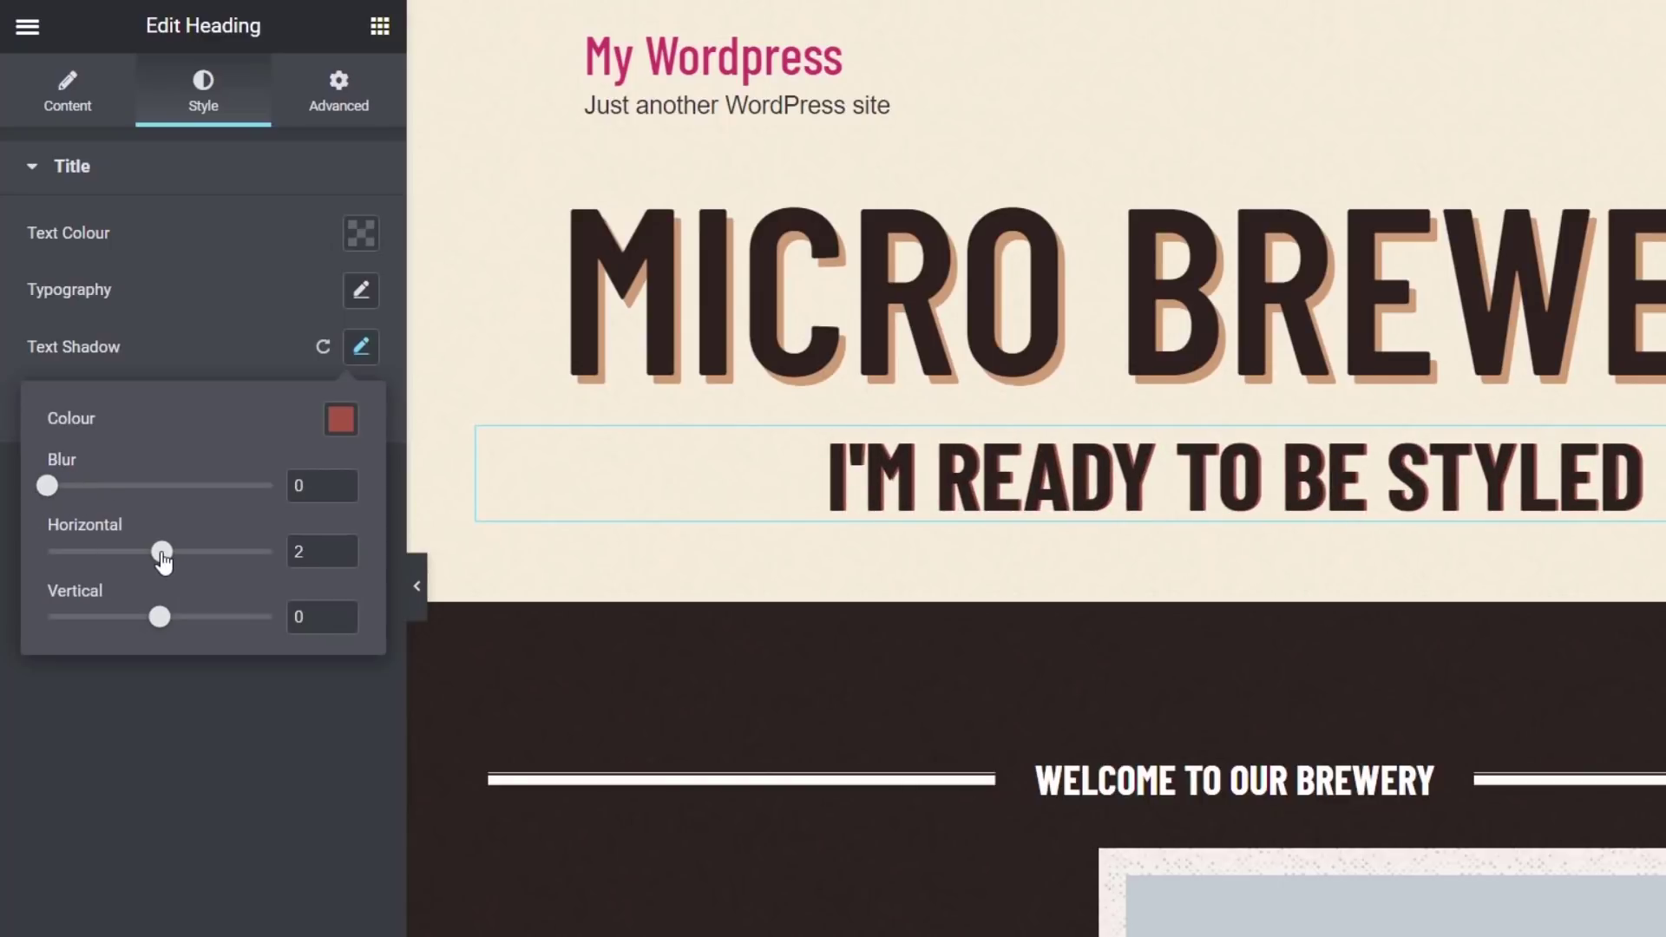
left_click_drag(162, 621, 164, 620)
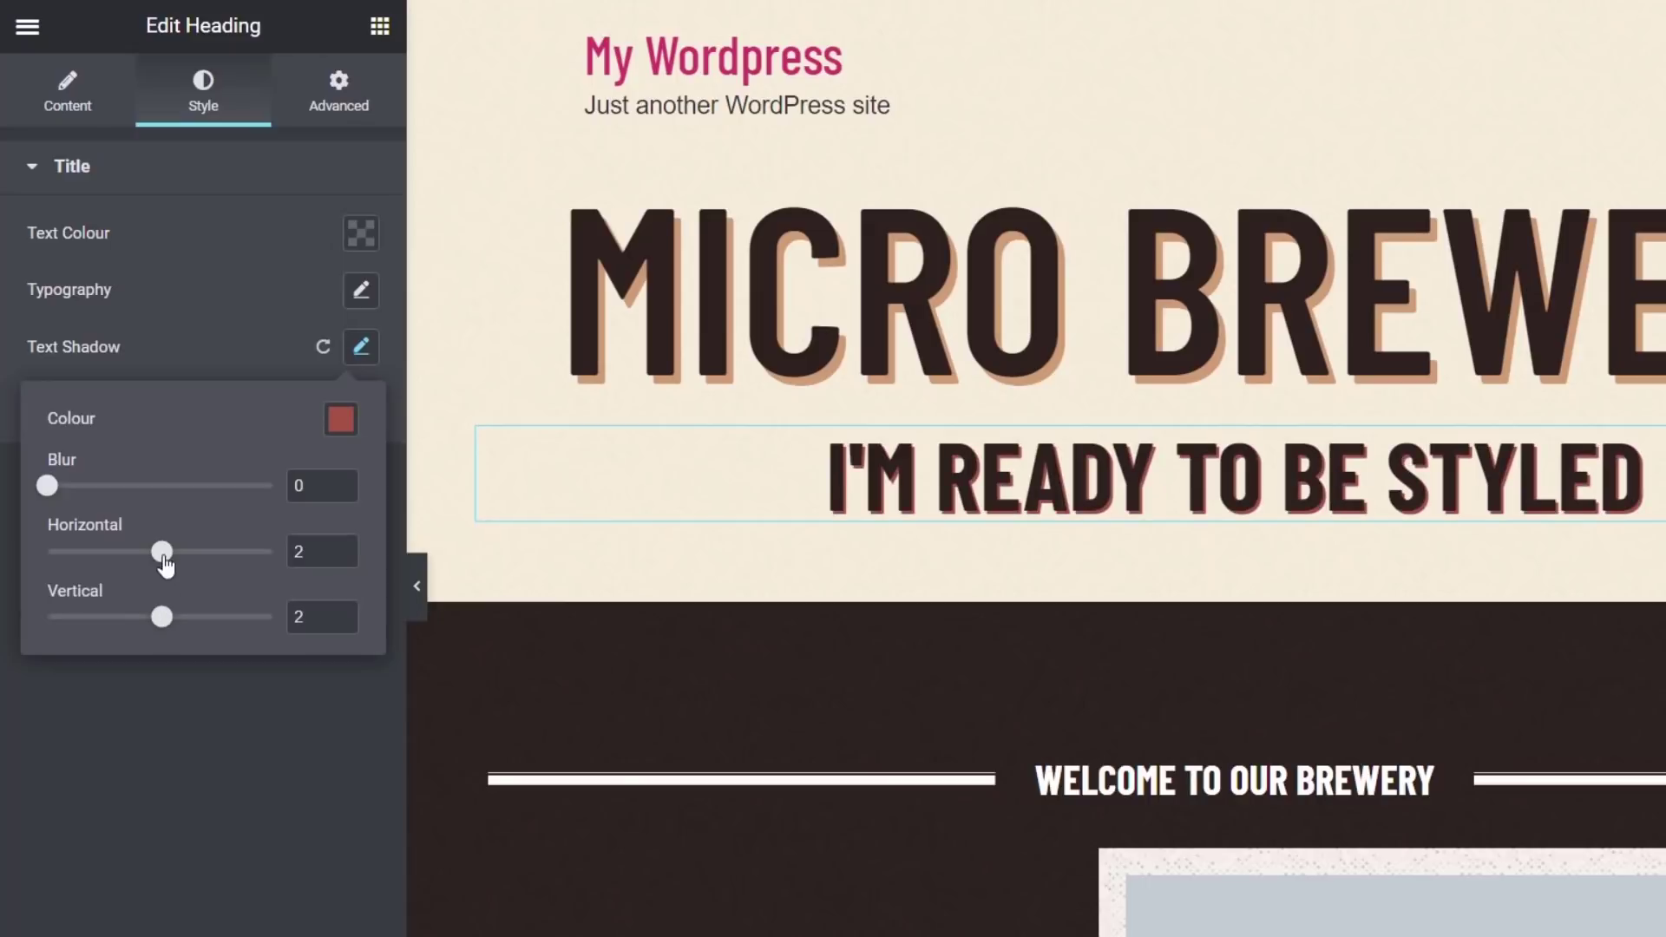
left_click_drag(166, 560, 168, 561)
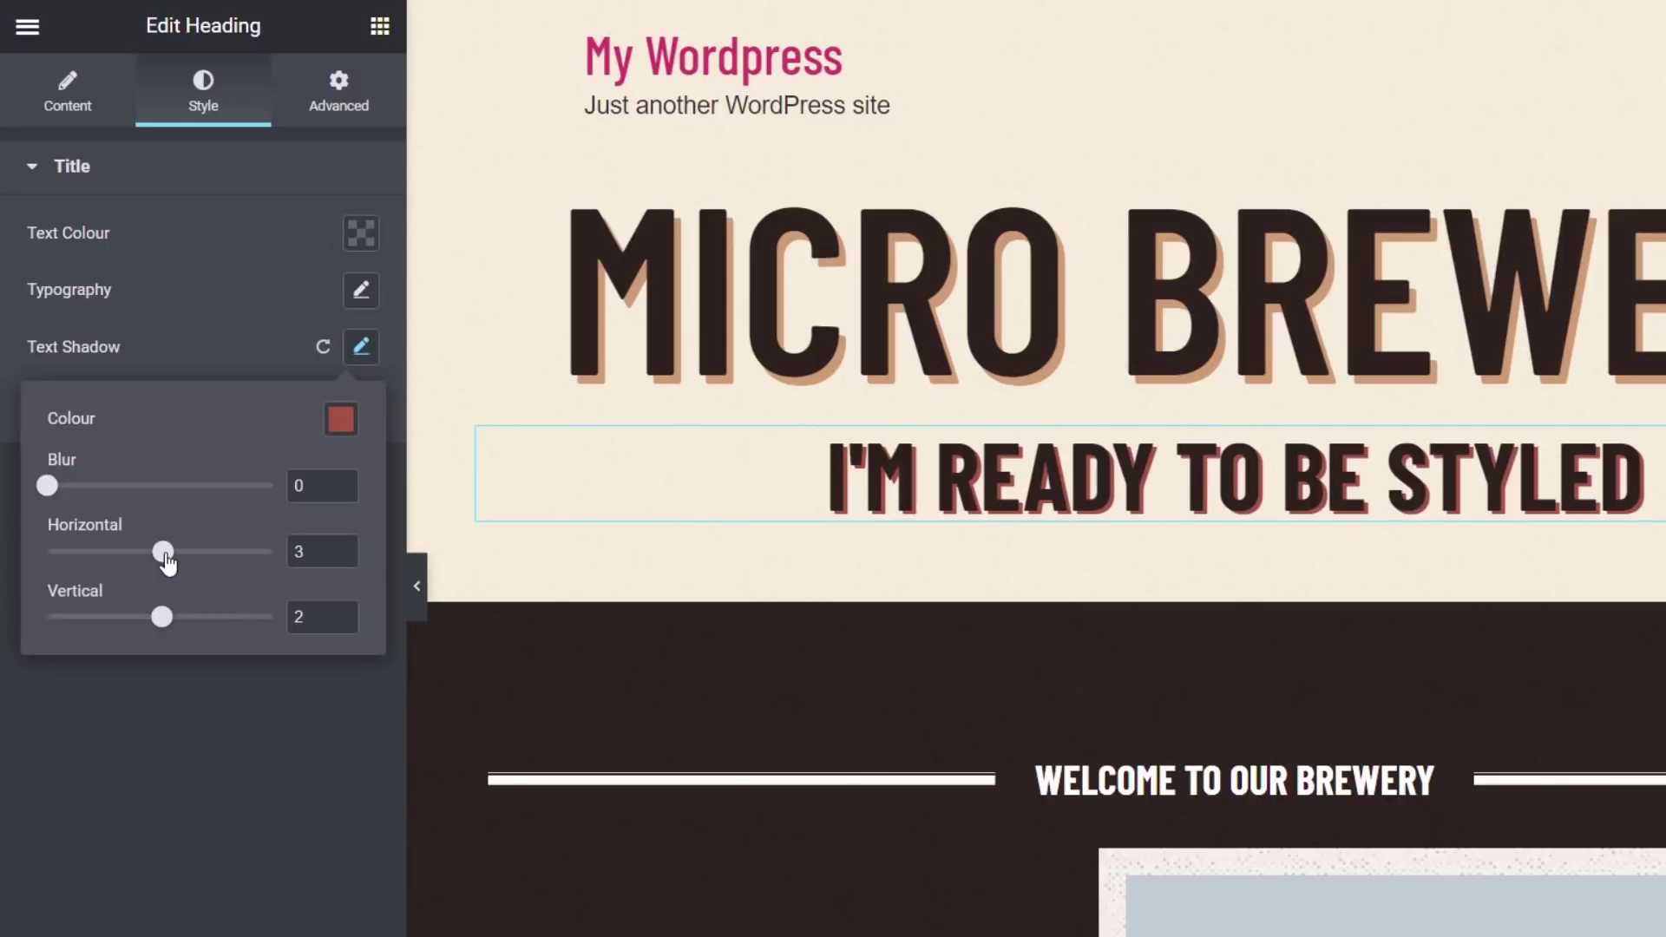
left_click(176, 737)
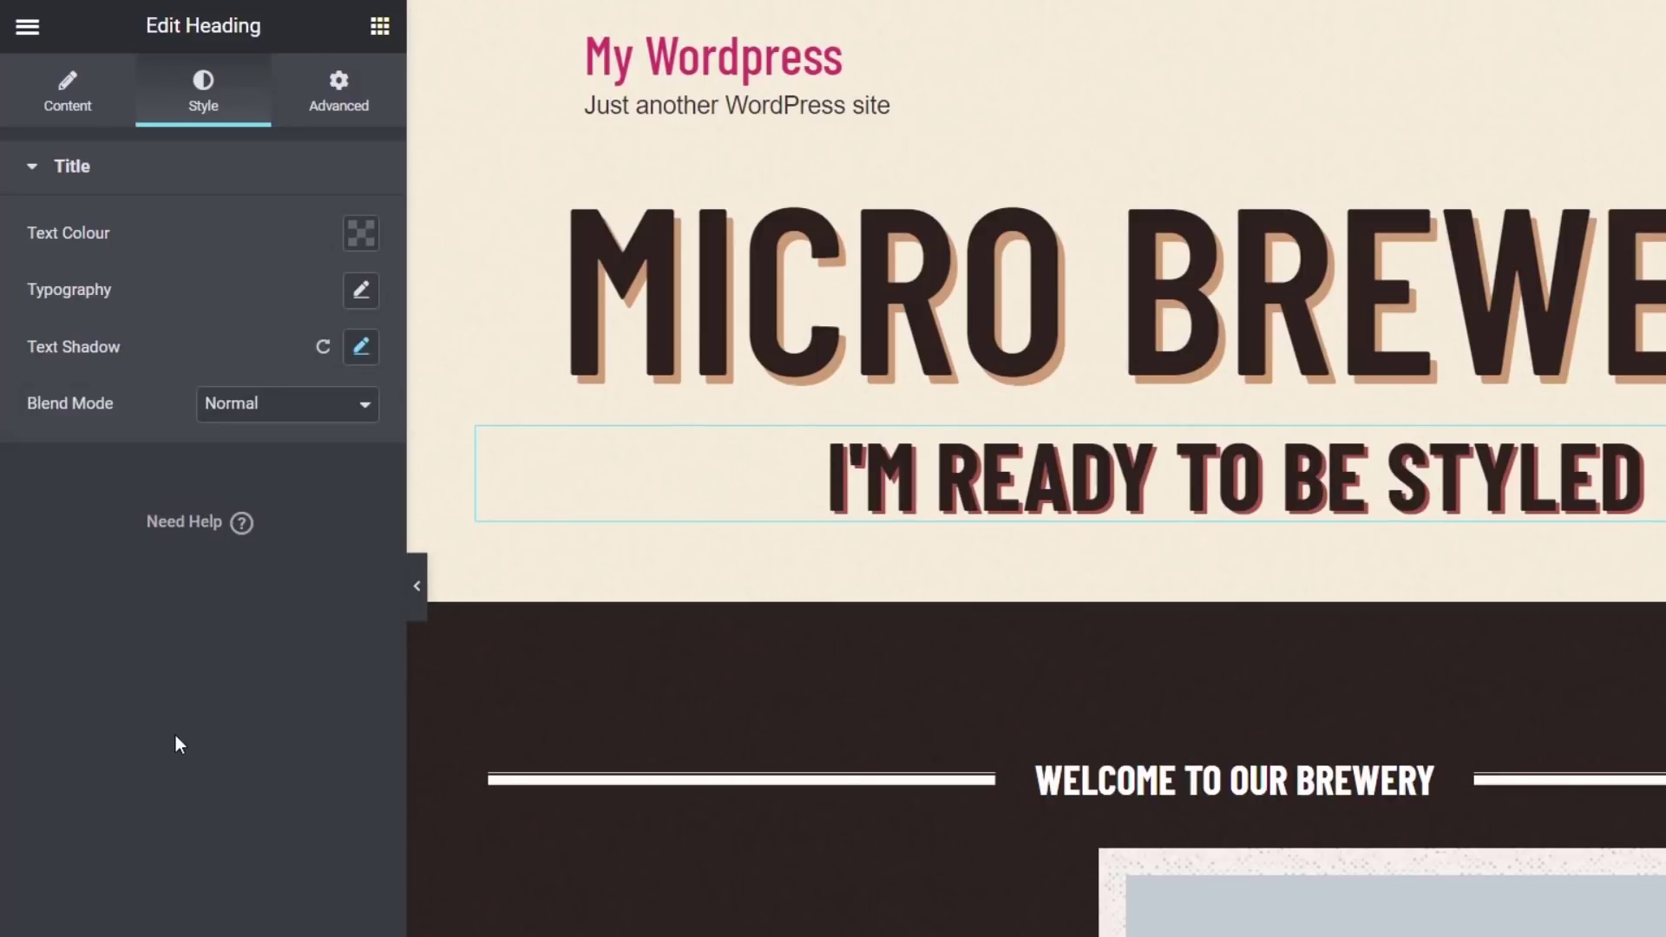
Copy the "Micro Brewery" heading and paste its style onto the "I'm Ready To Be Styled" heading.
right_click(1057, 283)
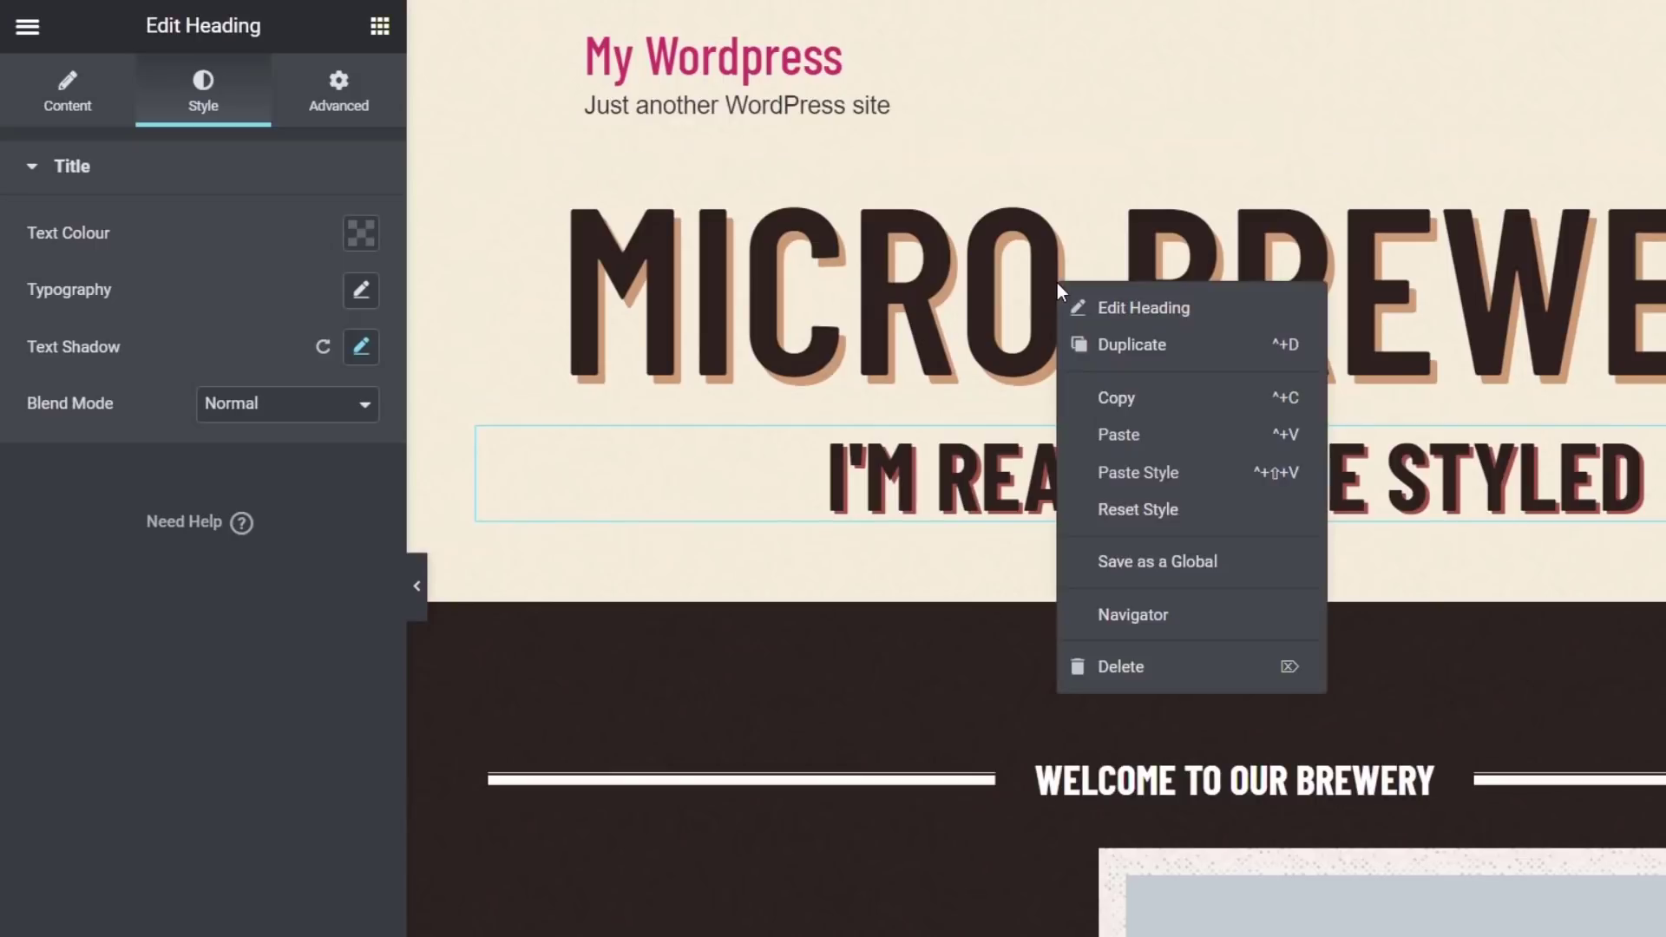
left_click(1164, 399)
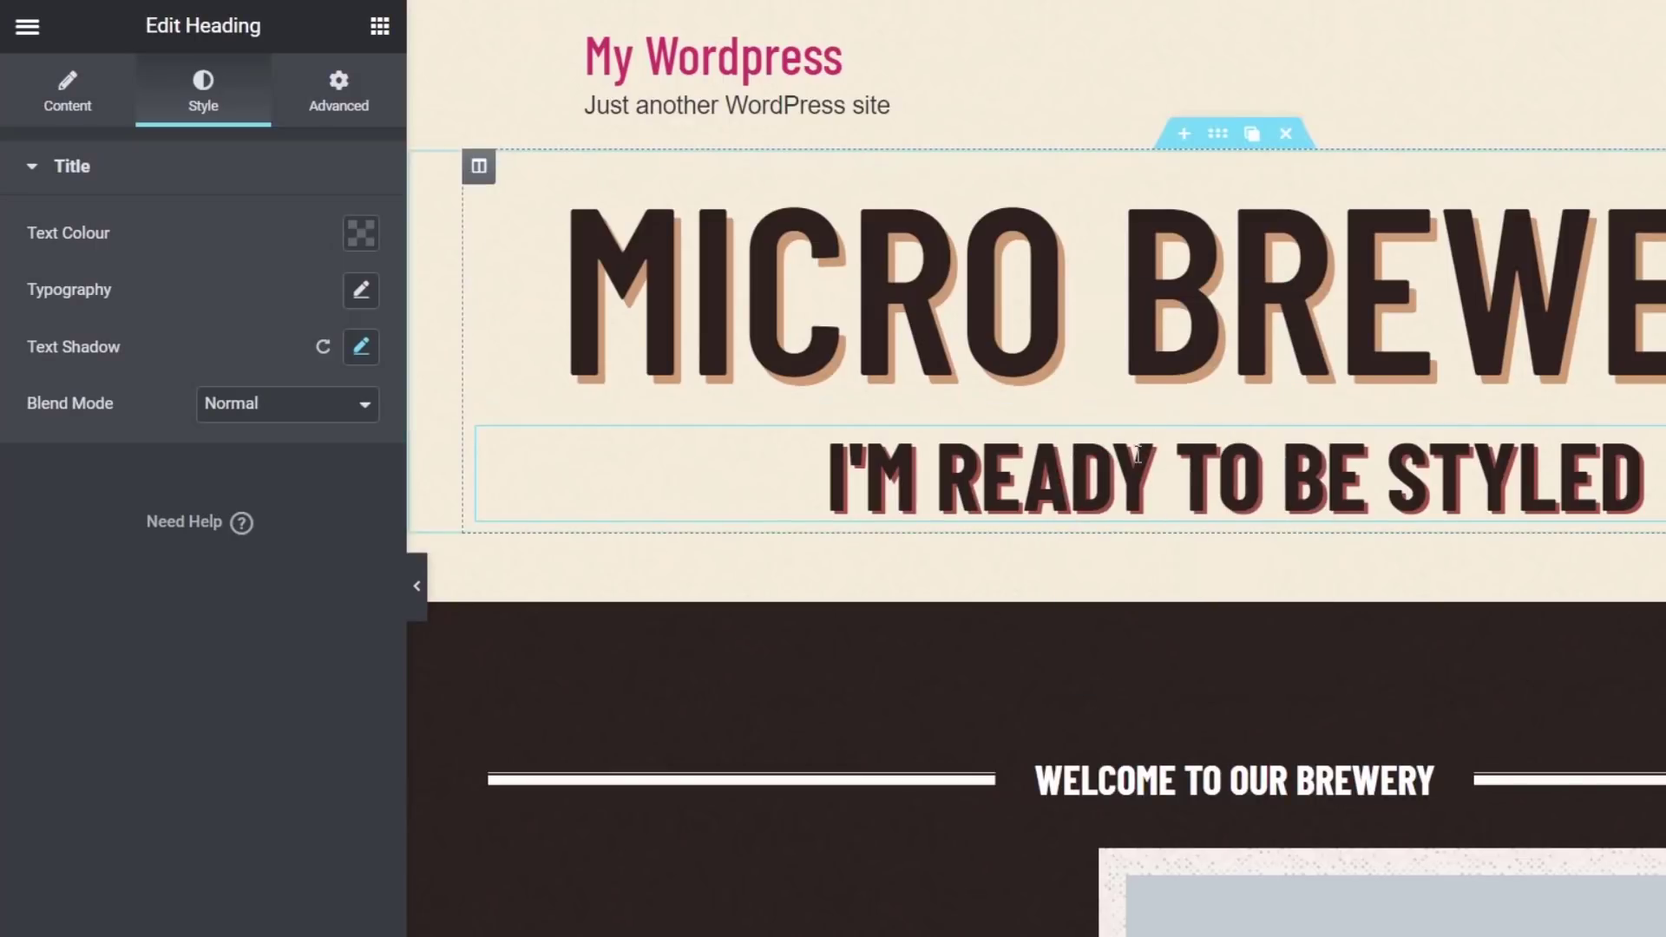
right_click(1127, 472)
left_click(1190, 659)
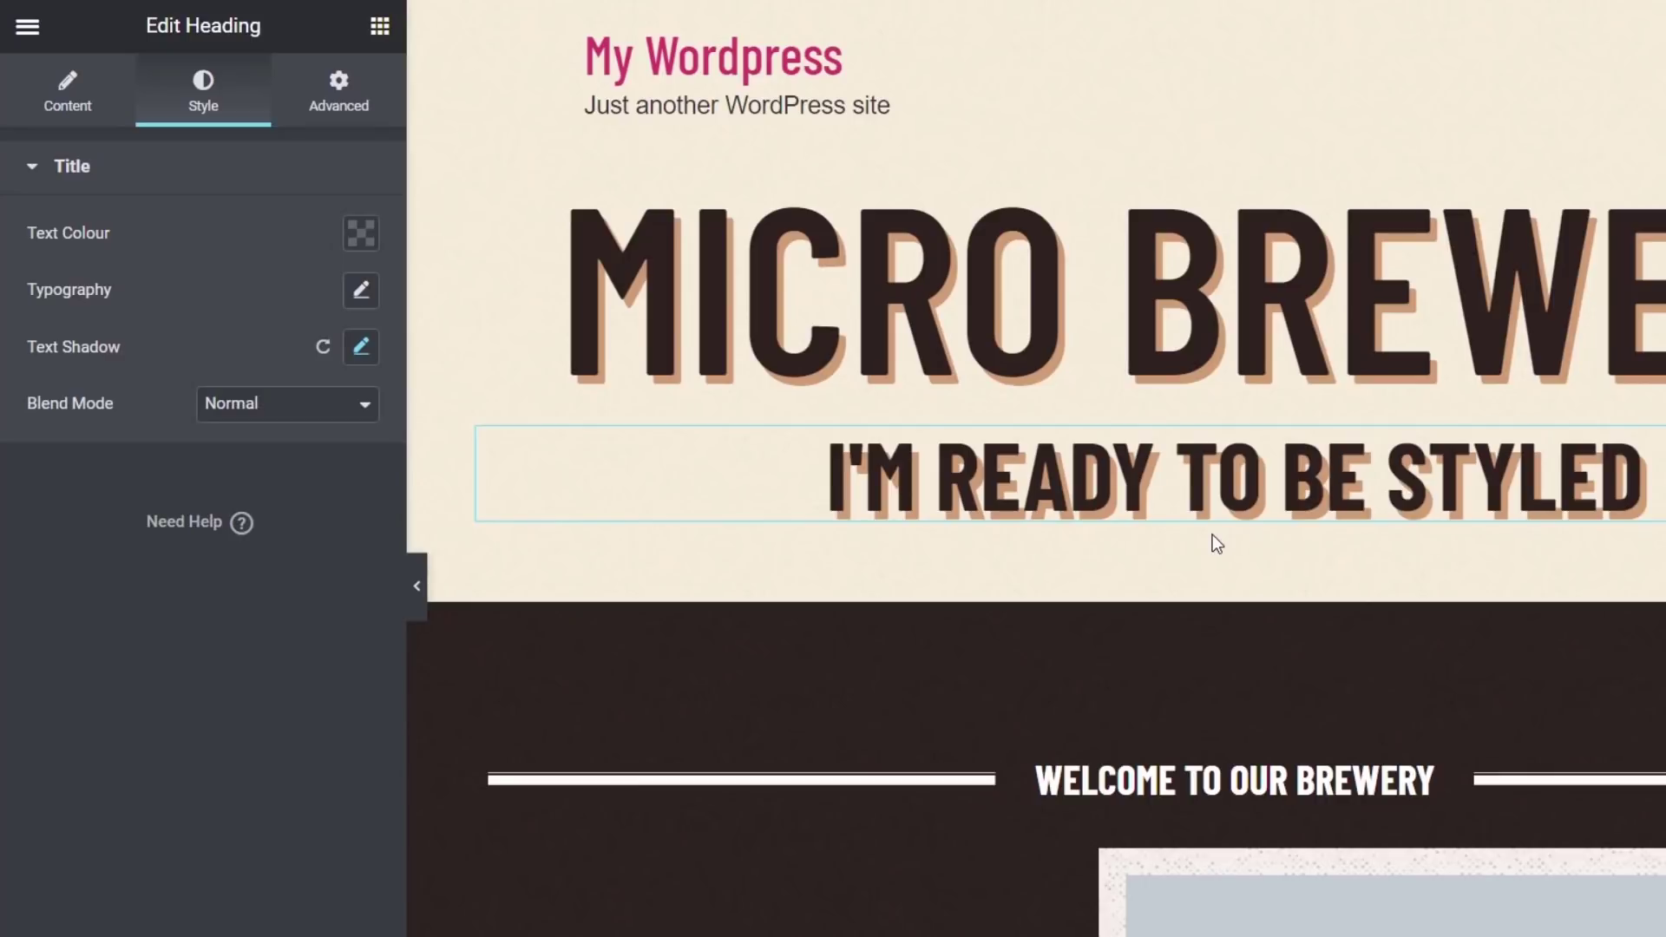
Set the "I'm Ready To Be Styled" text shadow to vertical offset 3 and horizontal offset 2, and close its options.
left_click(360, 350)
left_click_drag(163, 618, 164, 625)
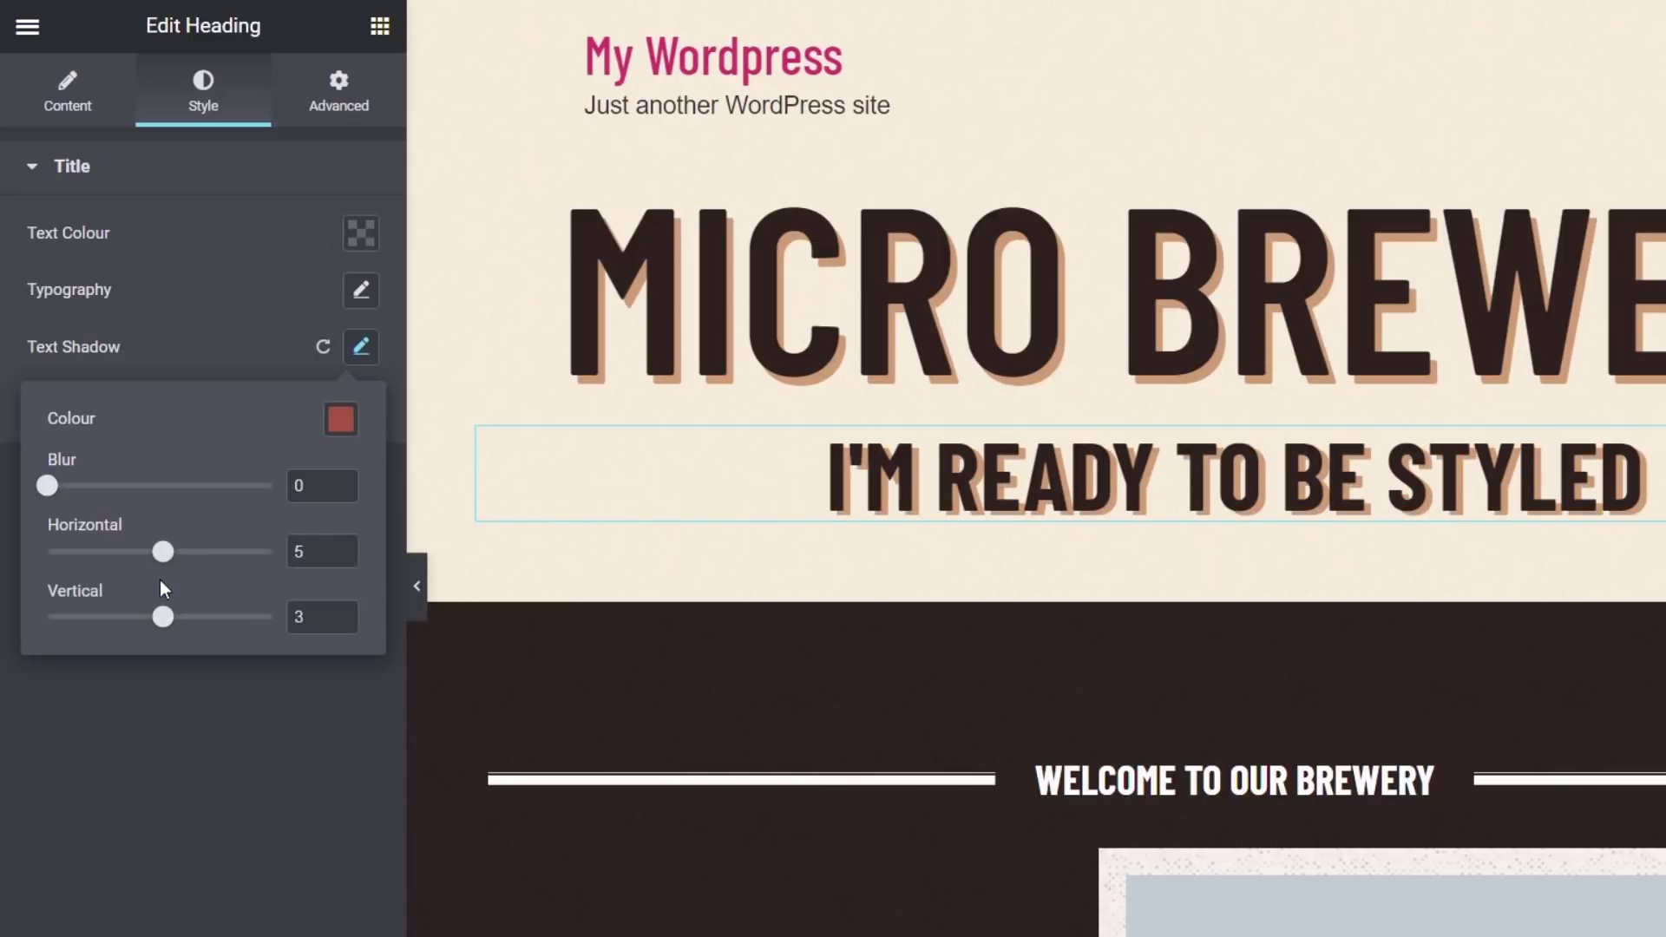
left_click_drag(163, 560, 160, 568)
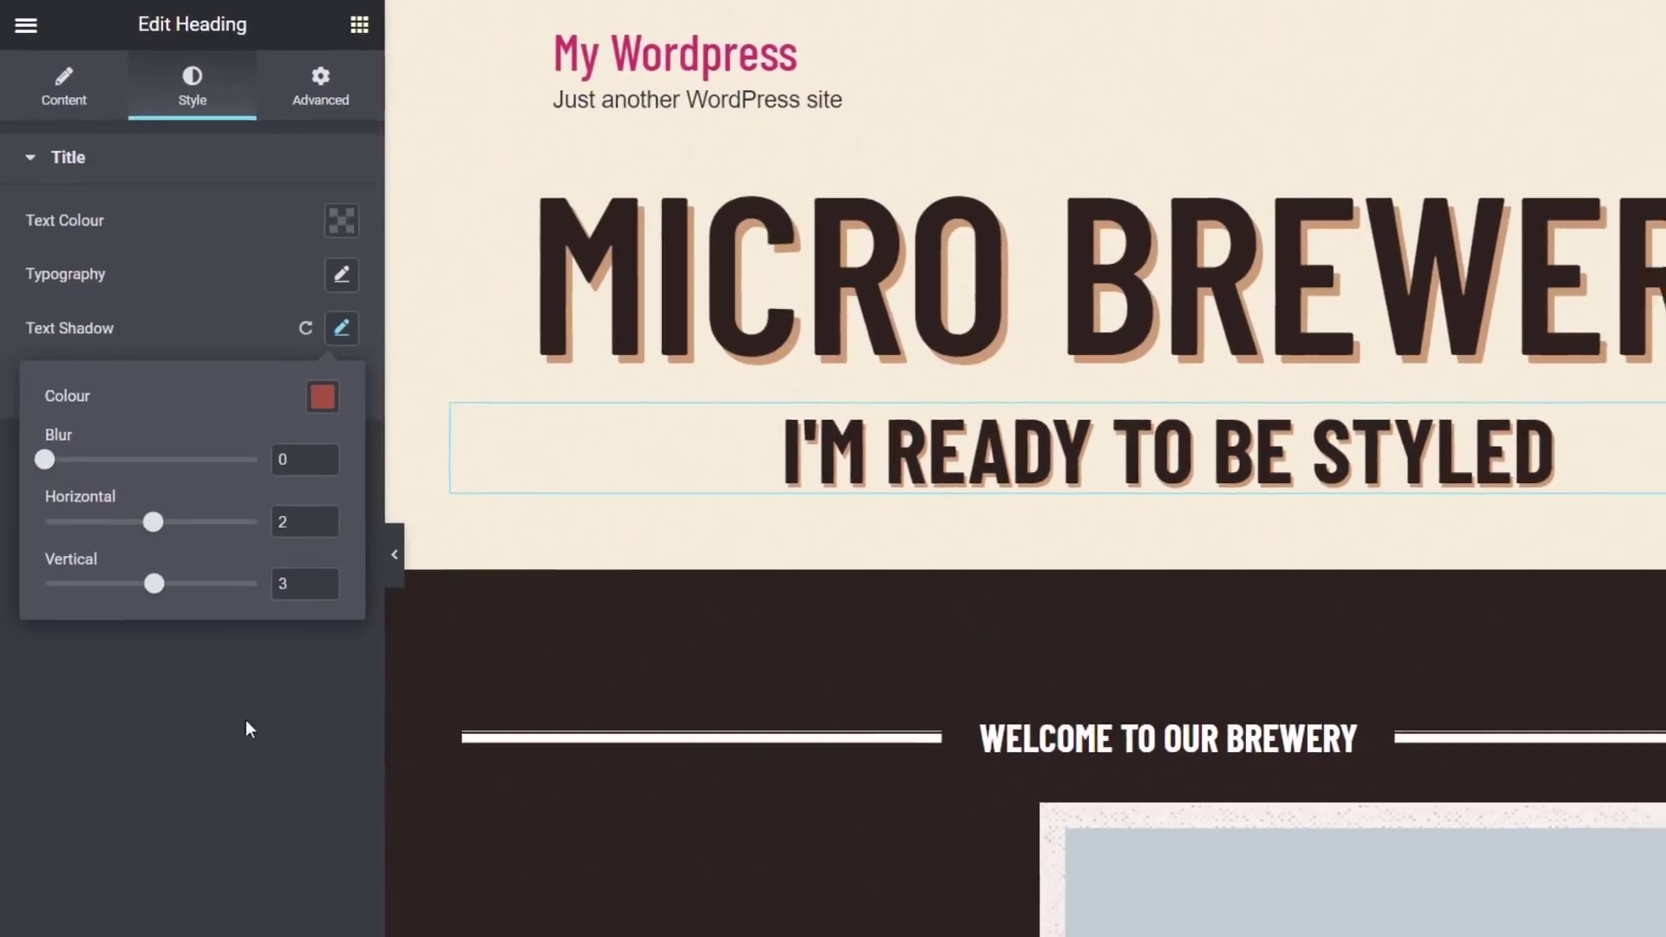
left_click(263, 768)
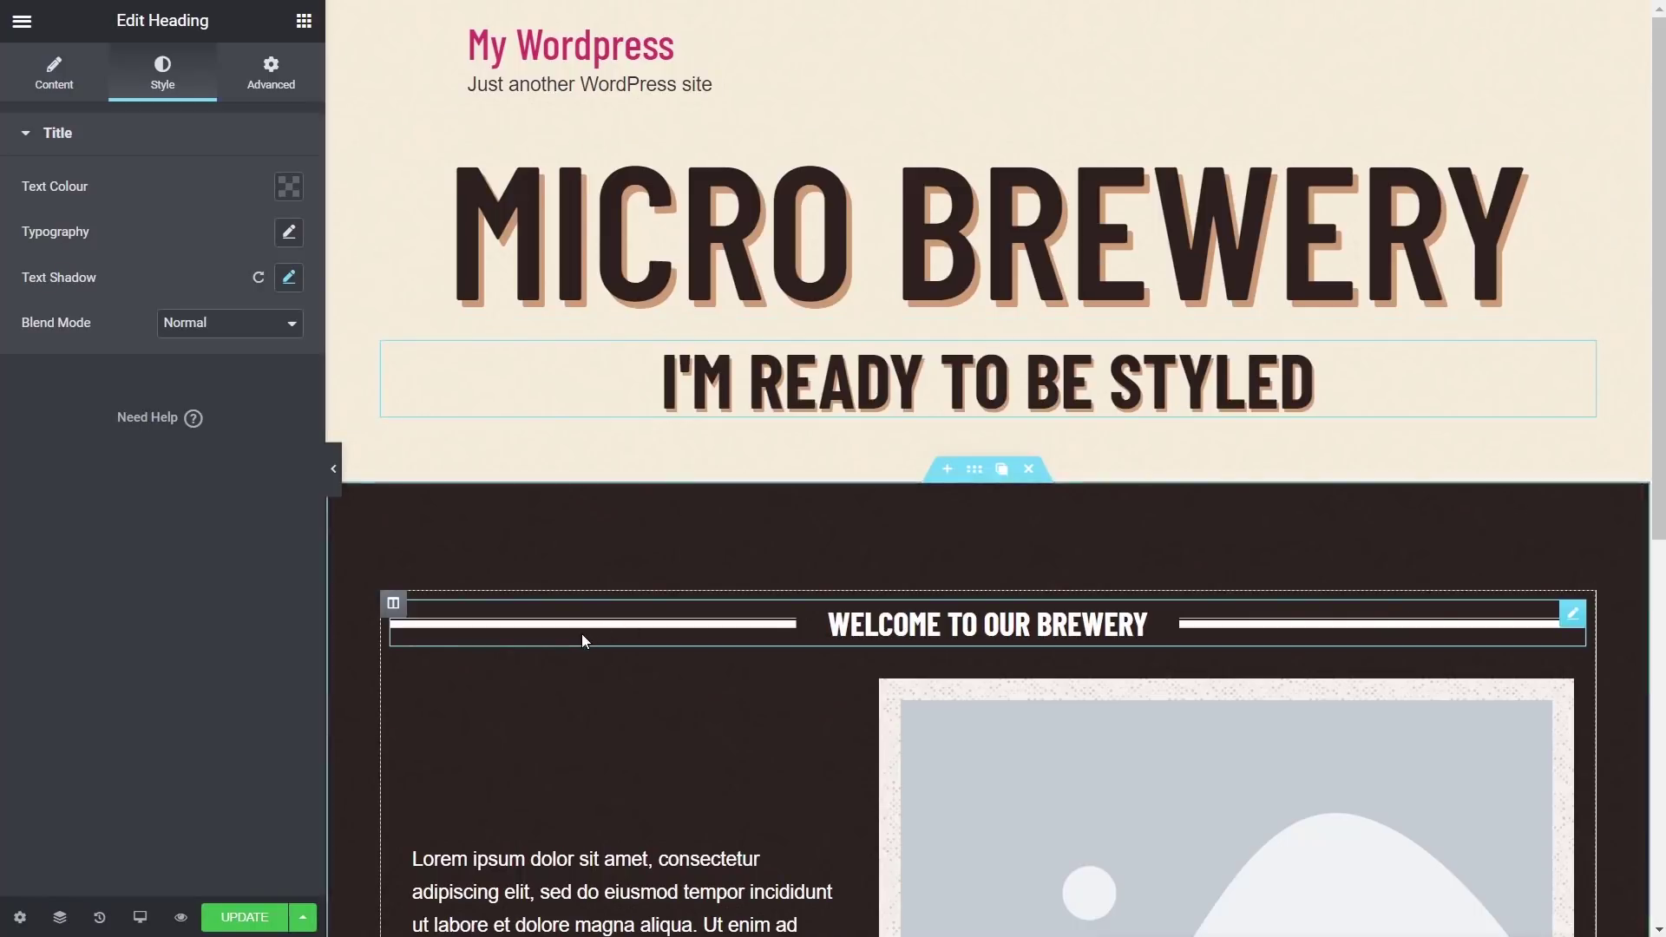
Switch to the FontPair website and look through its featured font pairs.
scroll(581, 669, "down", 1)
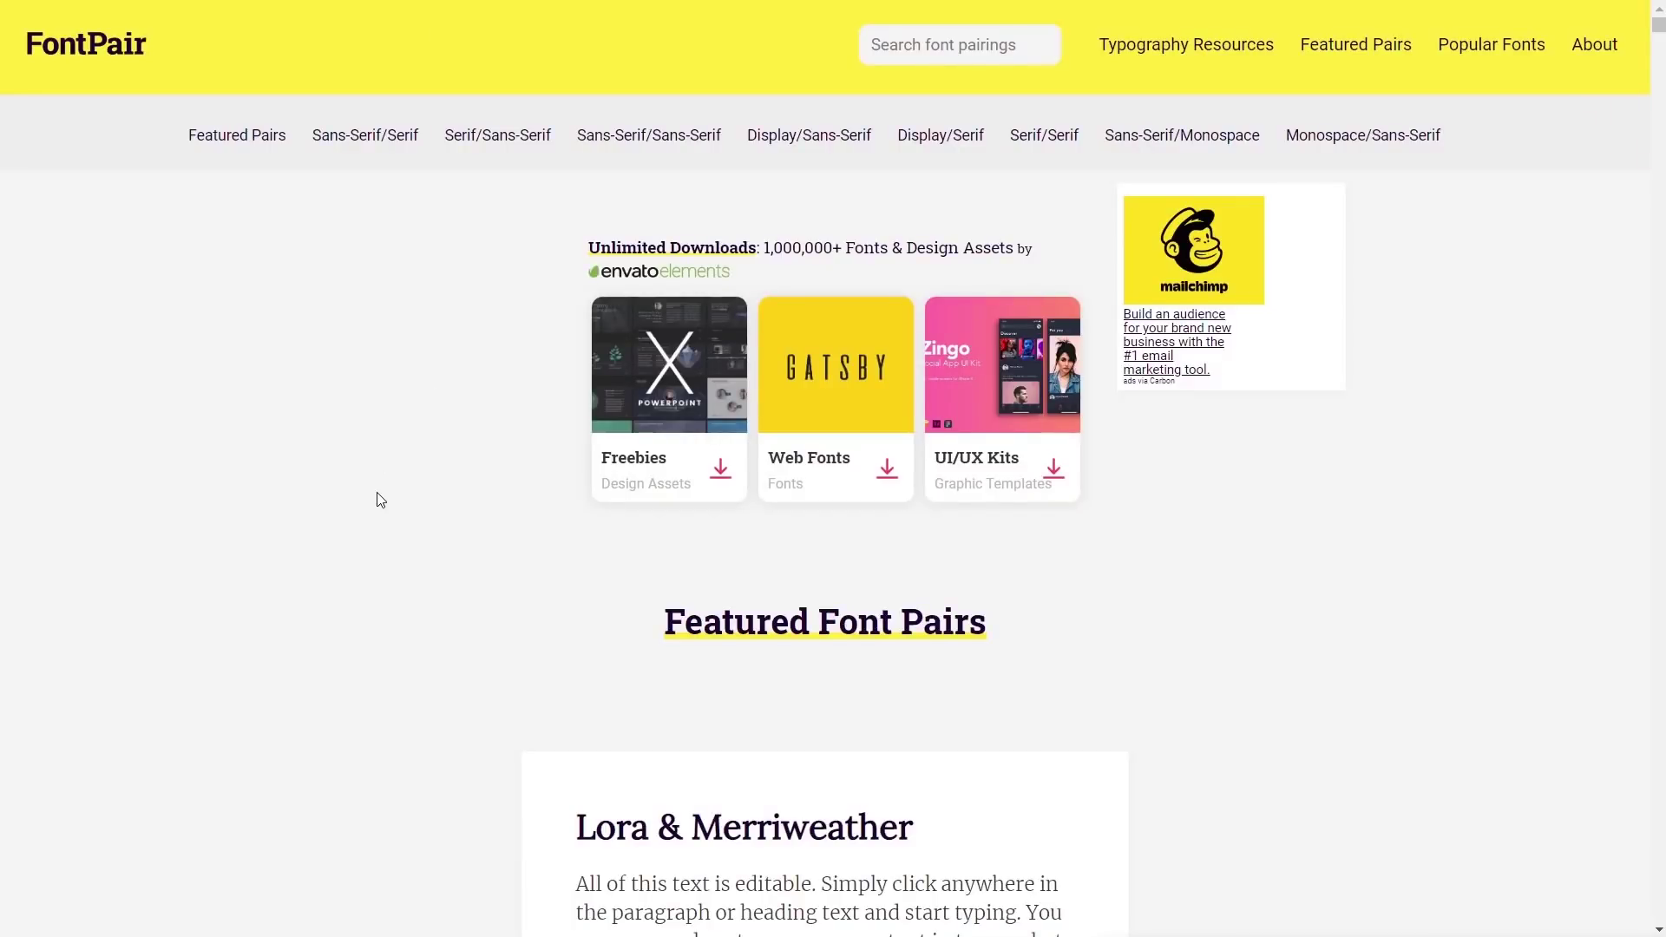
scroll(380, 500, "down", 5)
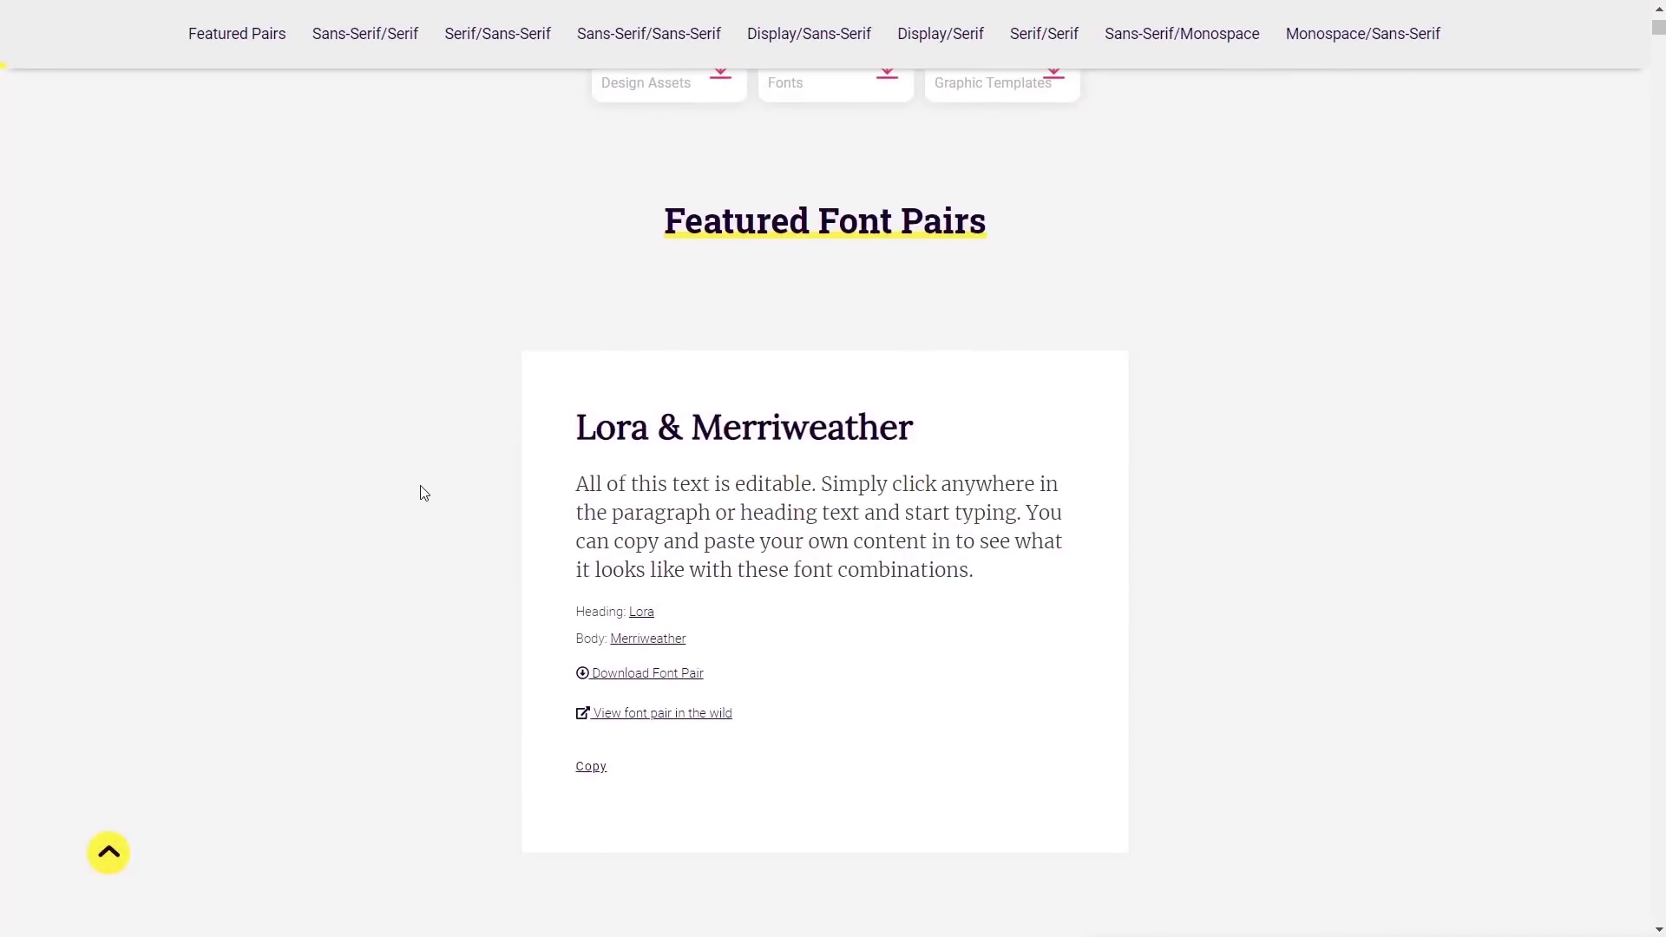
scroll(423, 493, "down", 6)
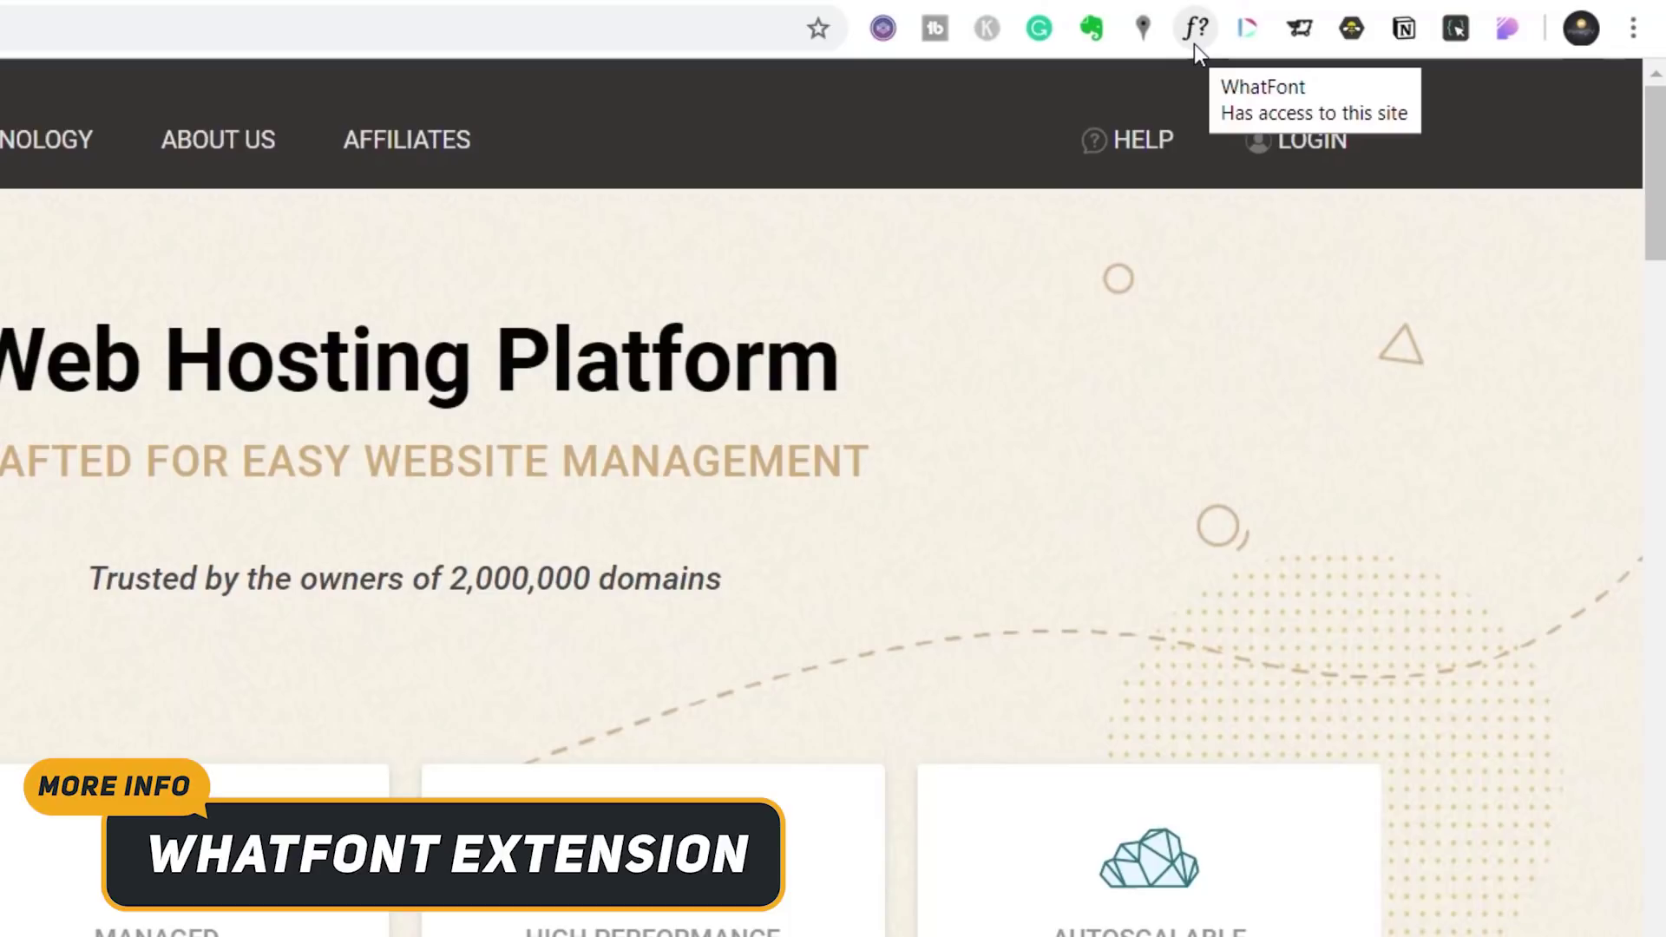
Inspect the font details of the "WordPress Hosting" heading on the SiteGround website with the WhatFont extension.
left_click(1195, 35)
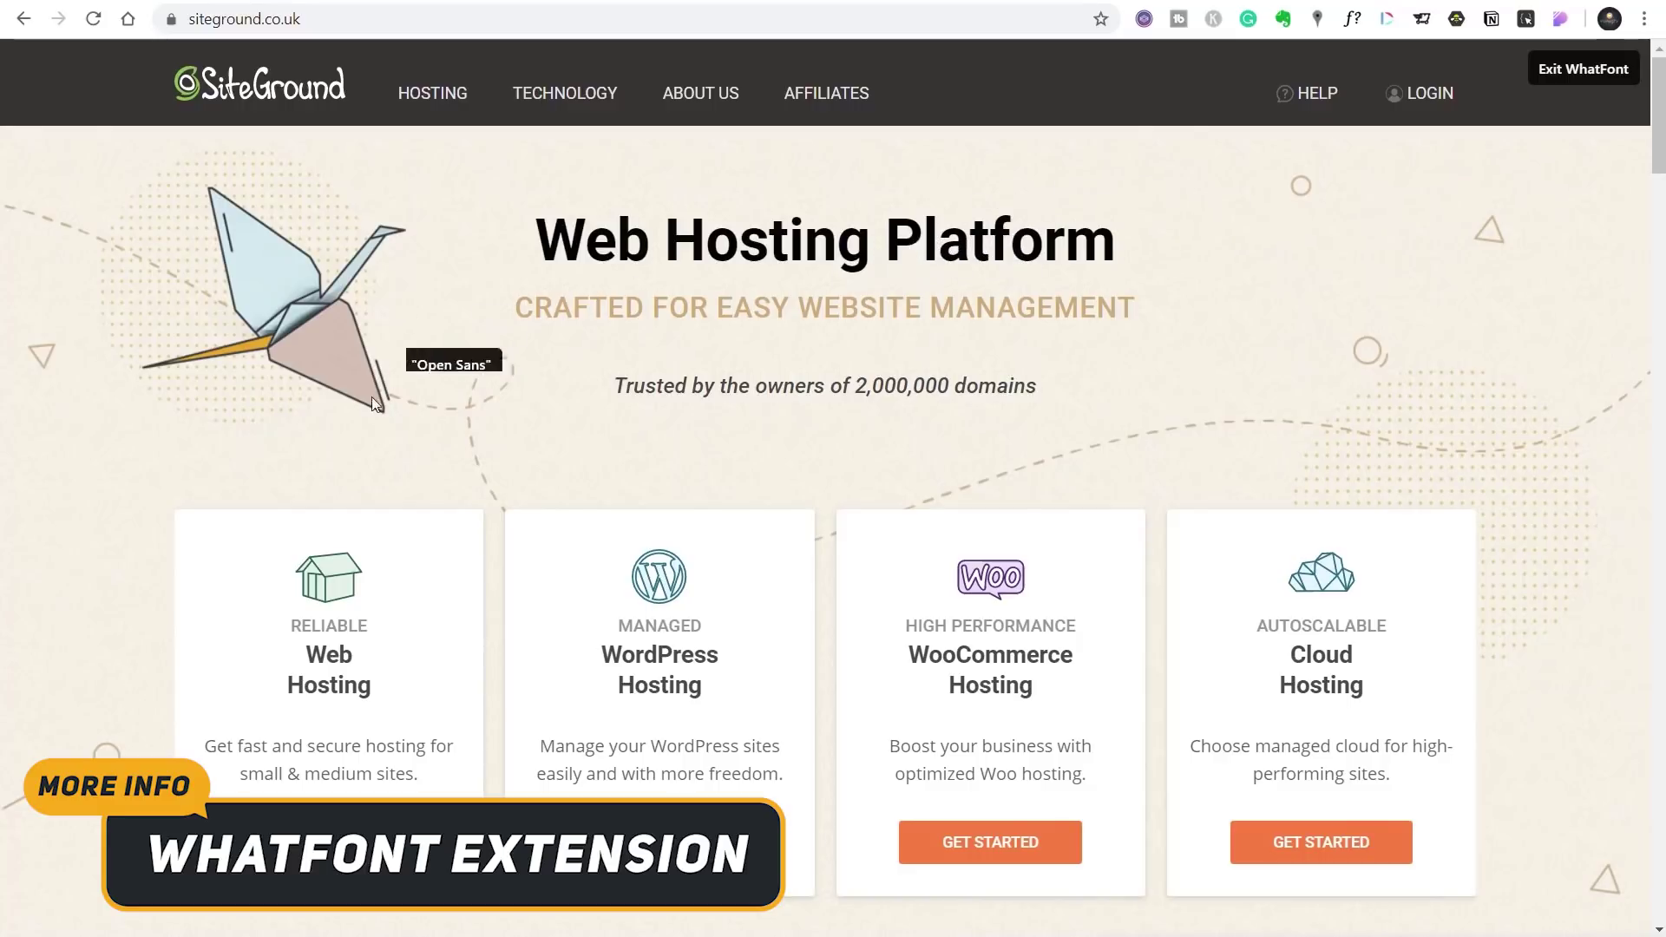
left_click(669, 665)
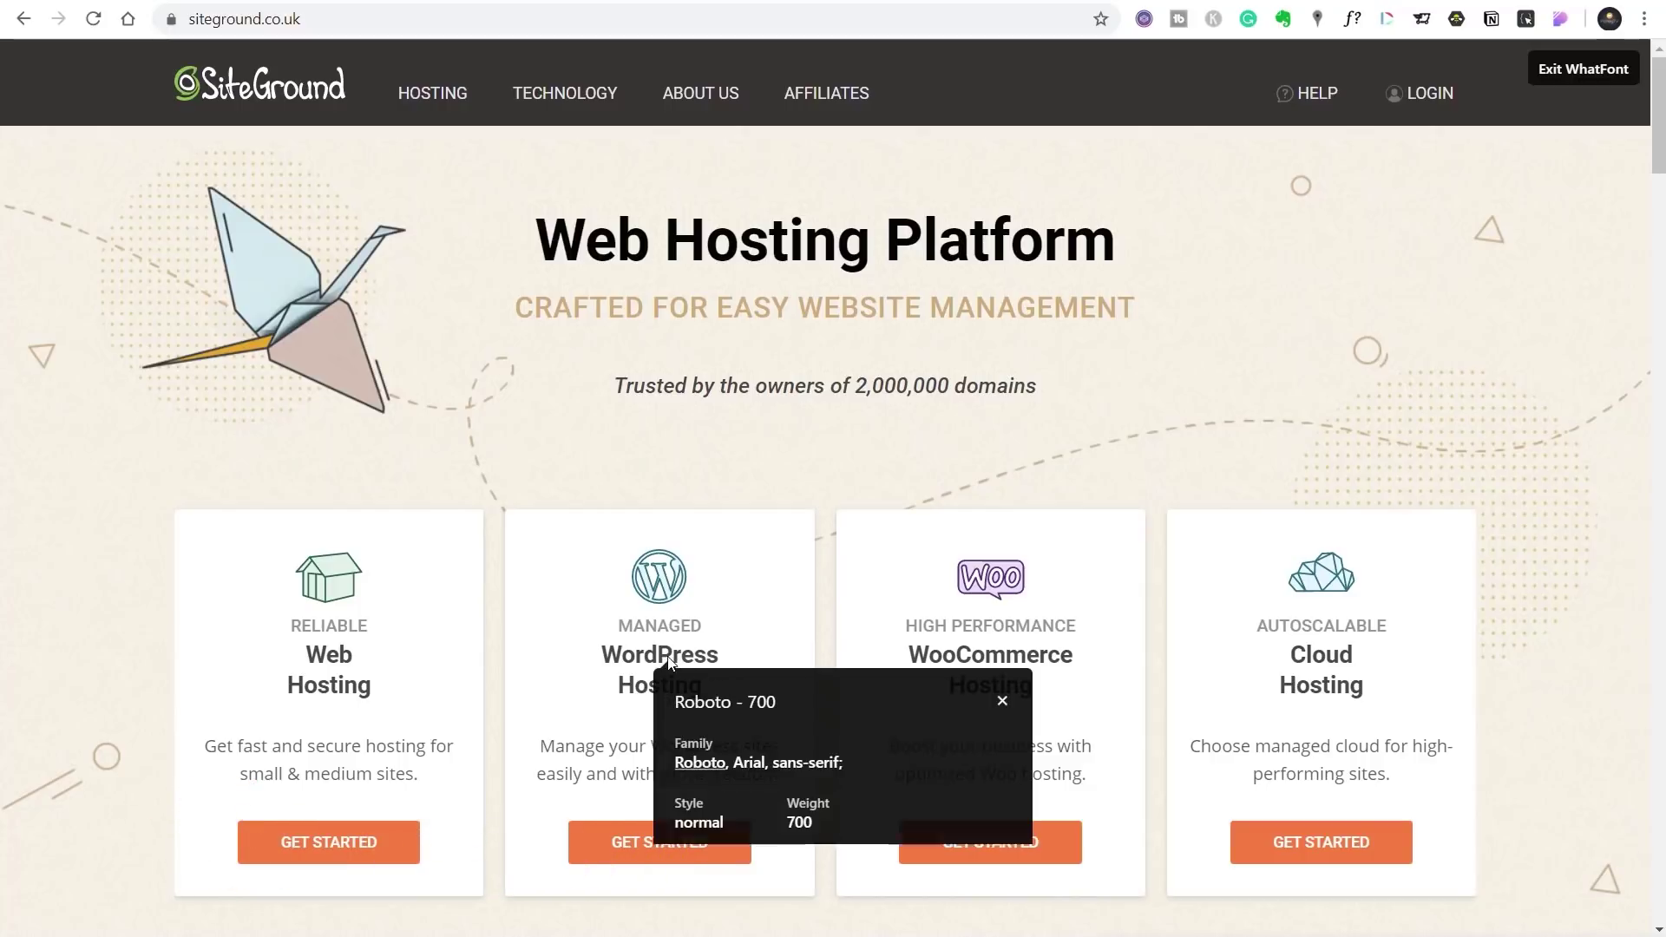
scroll(1053, 662, "down", 3)
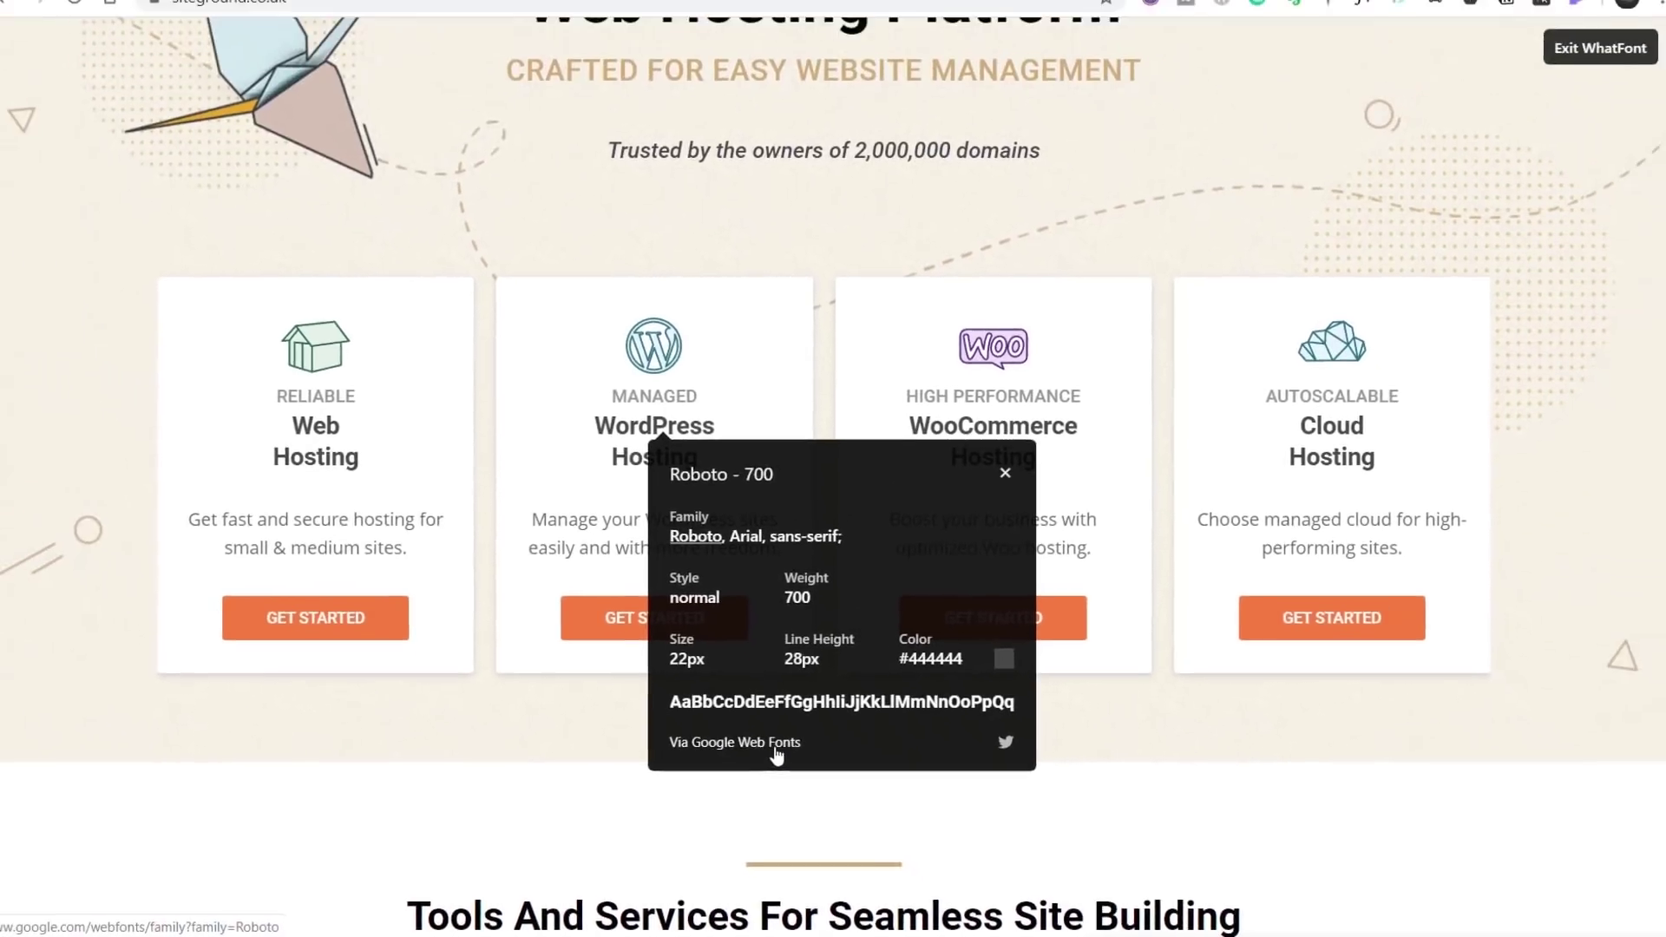
left_click(757, 720)
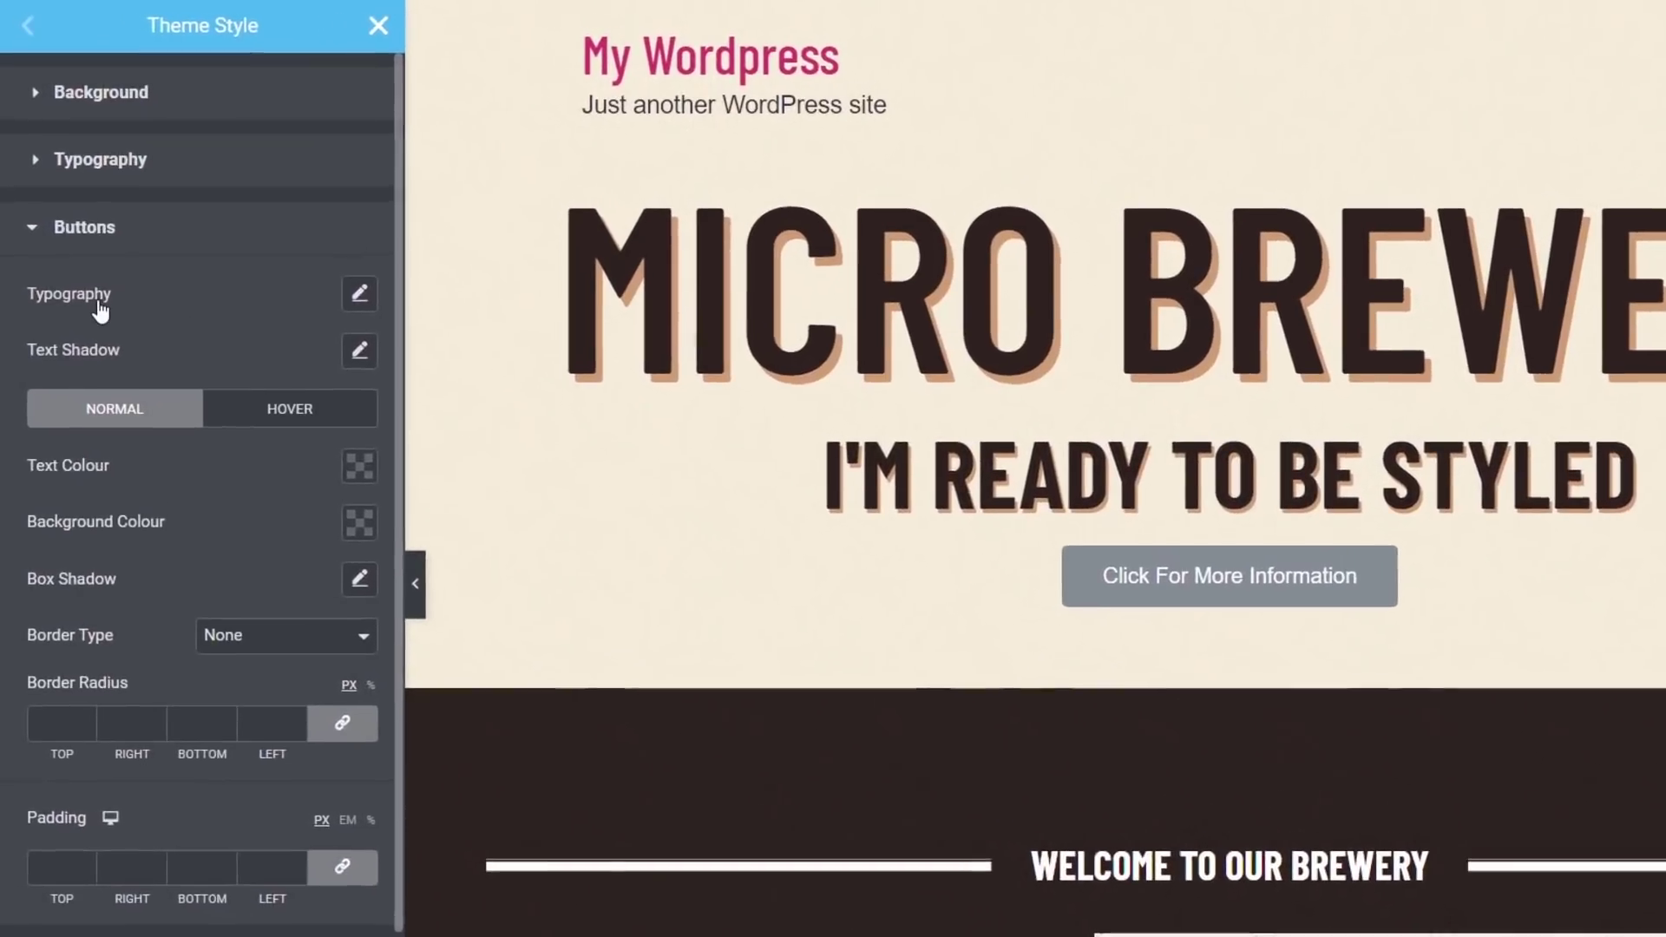
In Elementor's Theme Style, set the button typography to the Barlow Condensed family with weight 700.
left_click(357, 303)
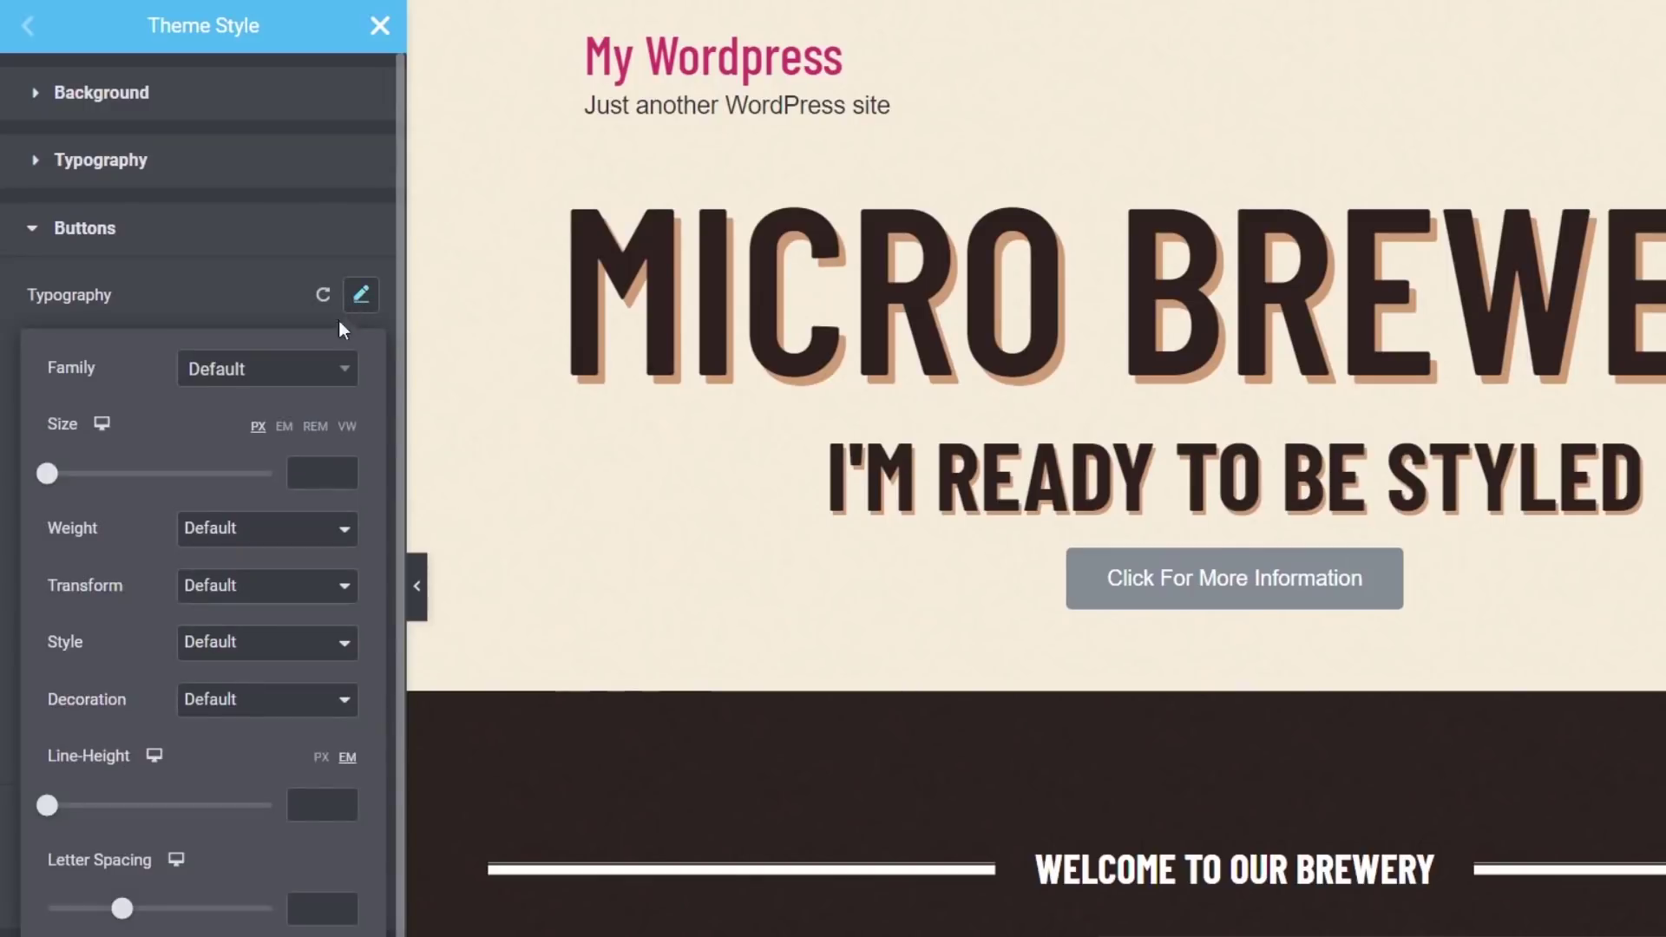
left_click(312, 386)
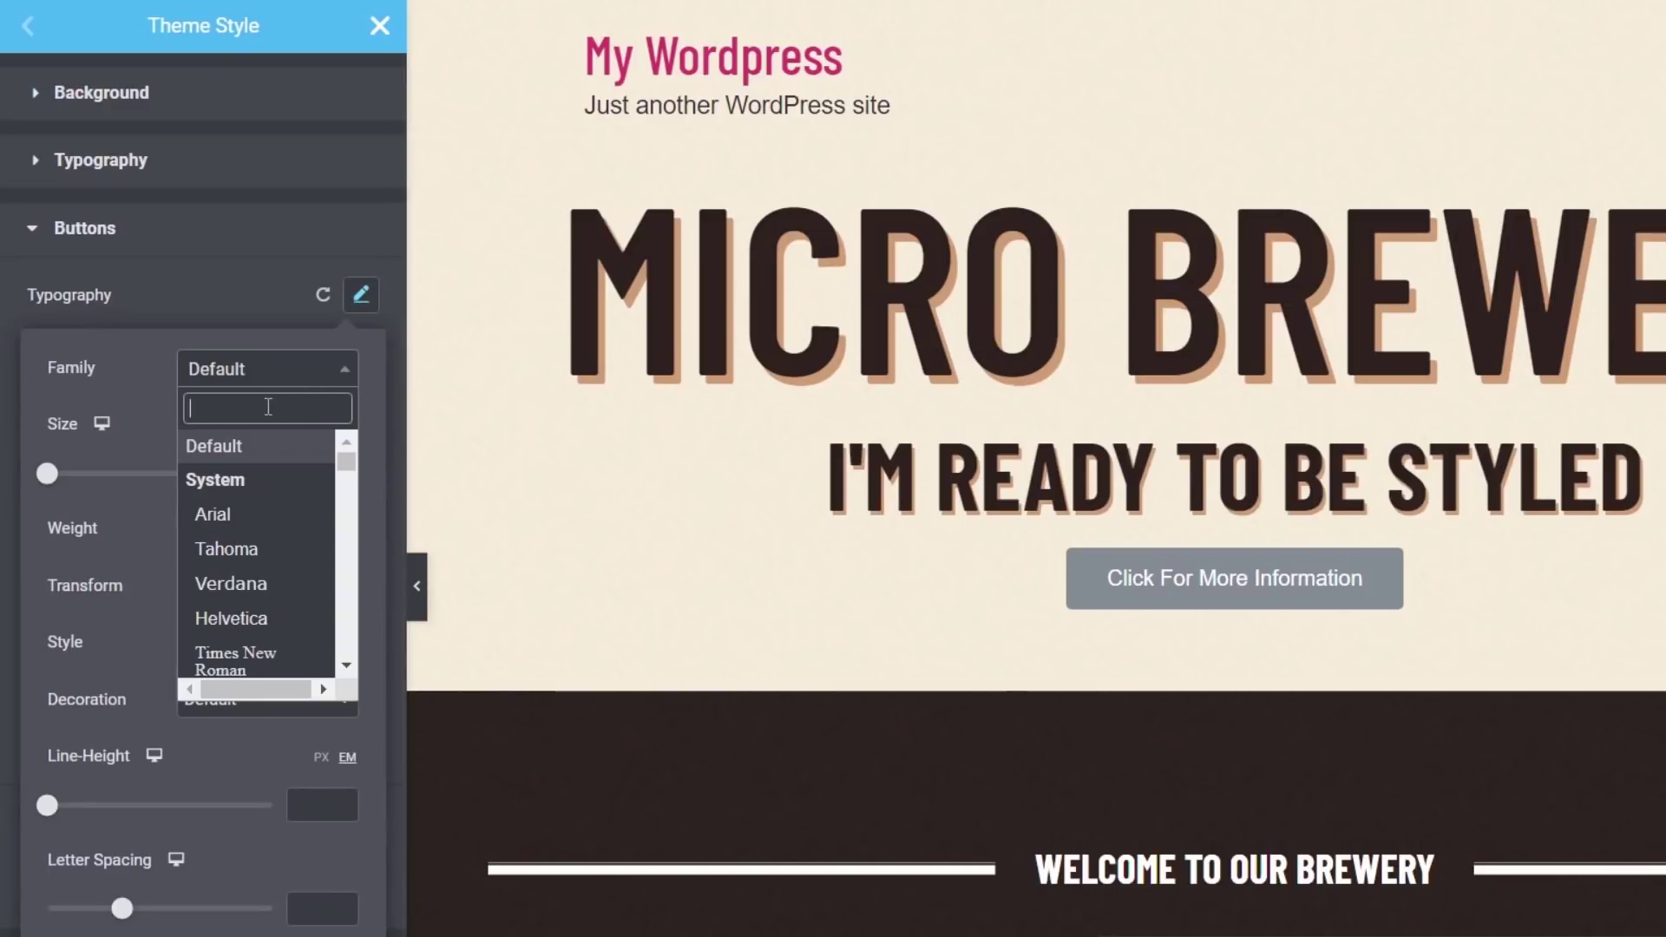
type("barlo")
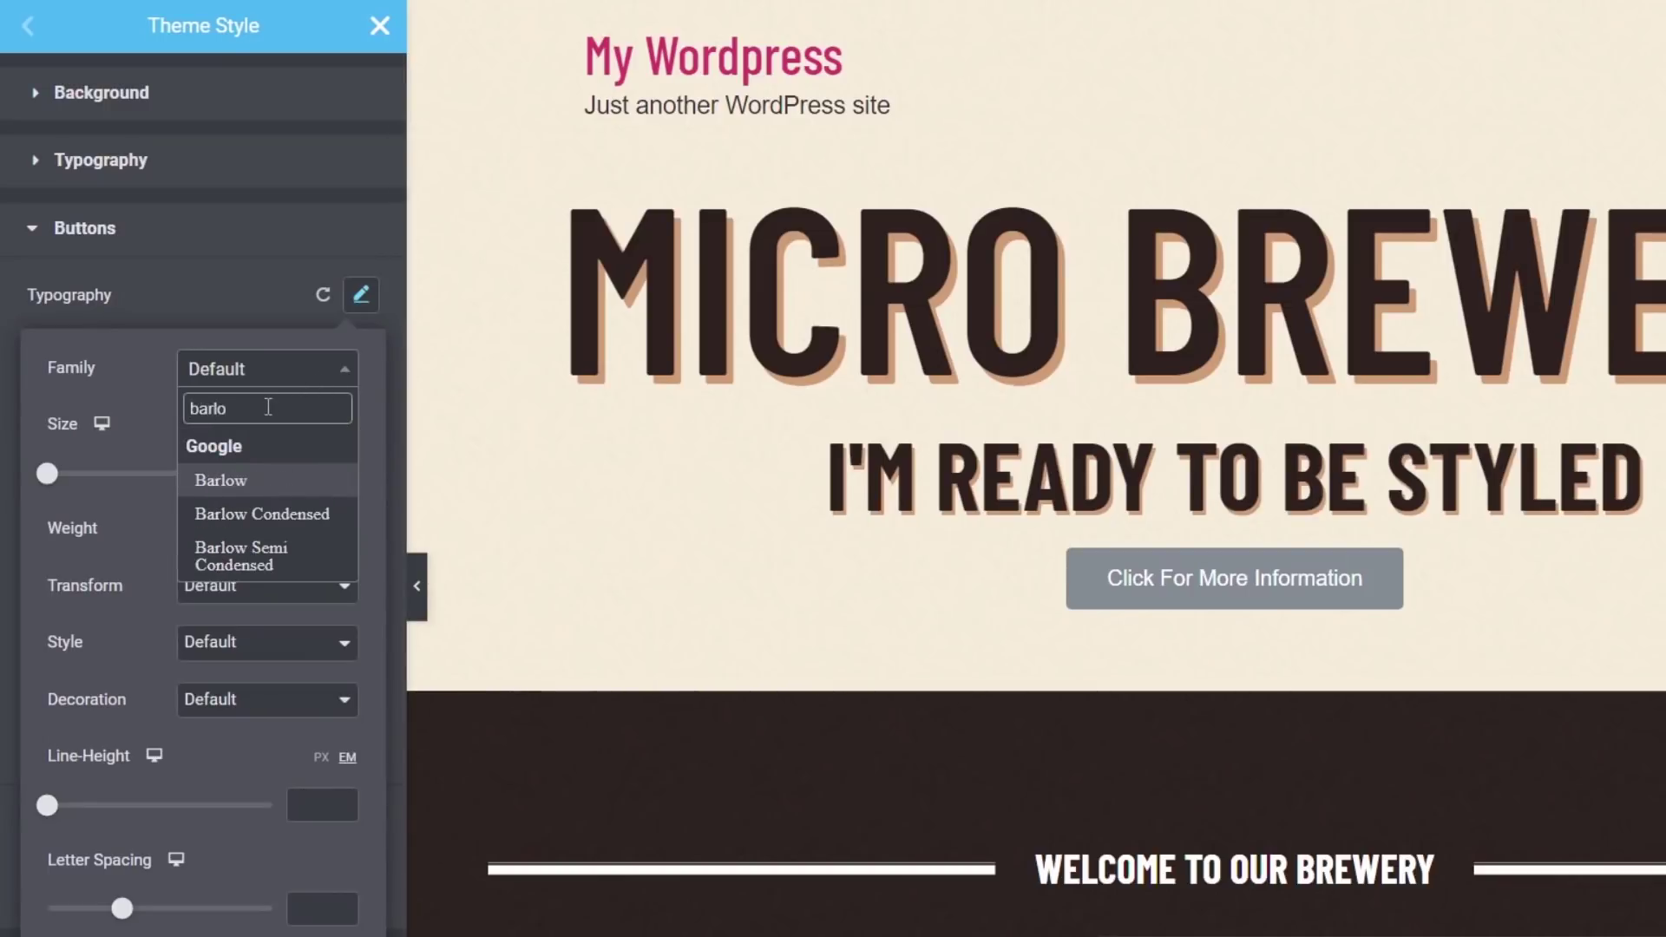
left_click(269, 512)
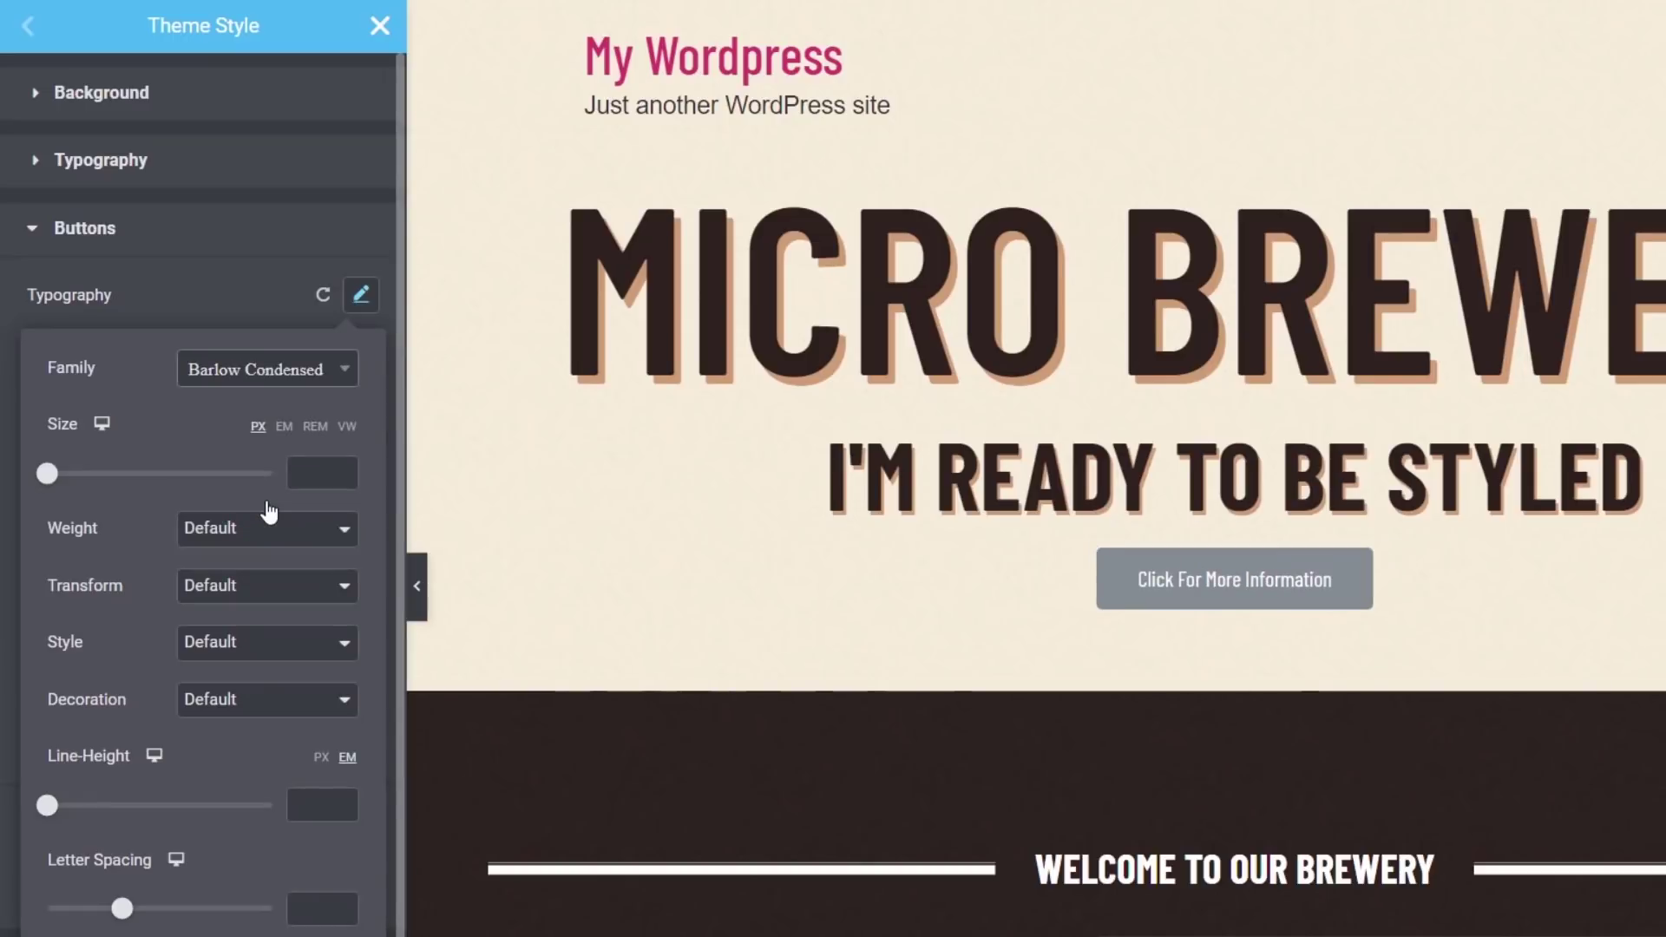
left_click(252, 530)
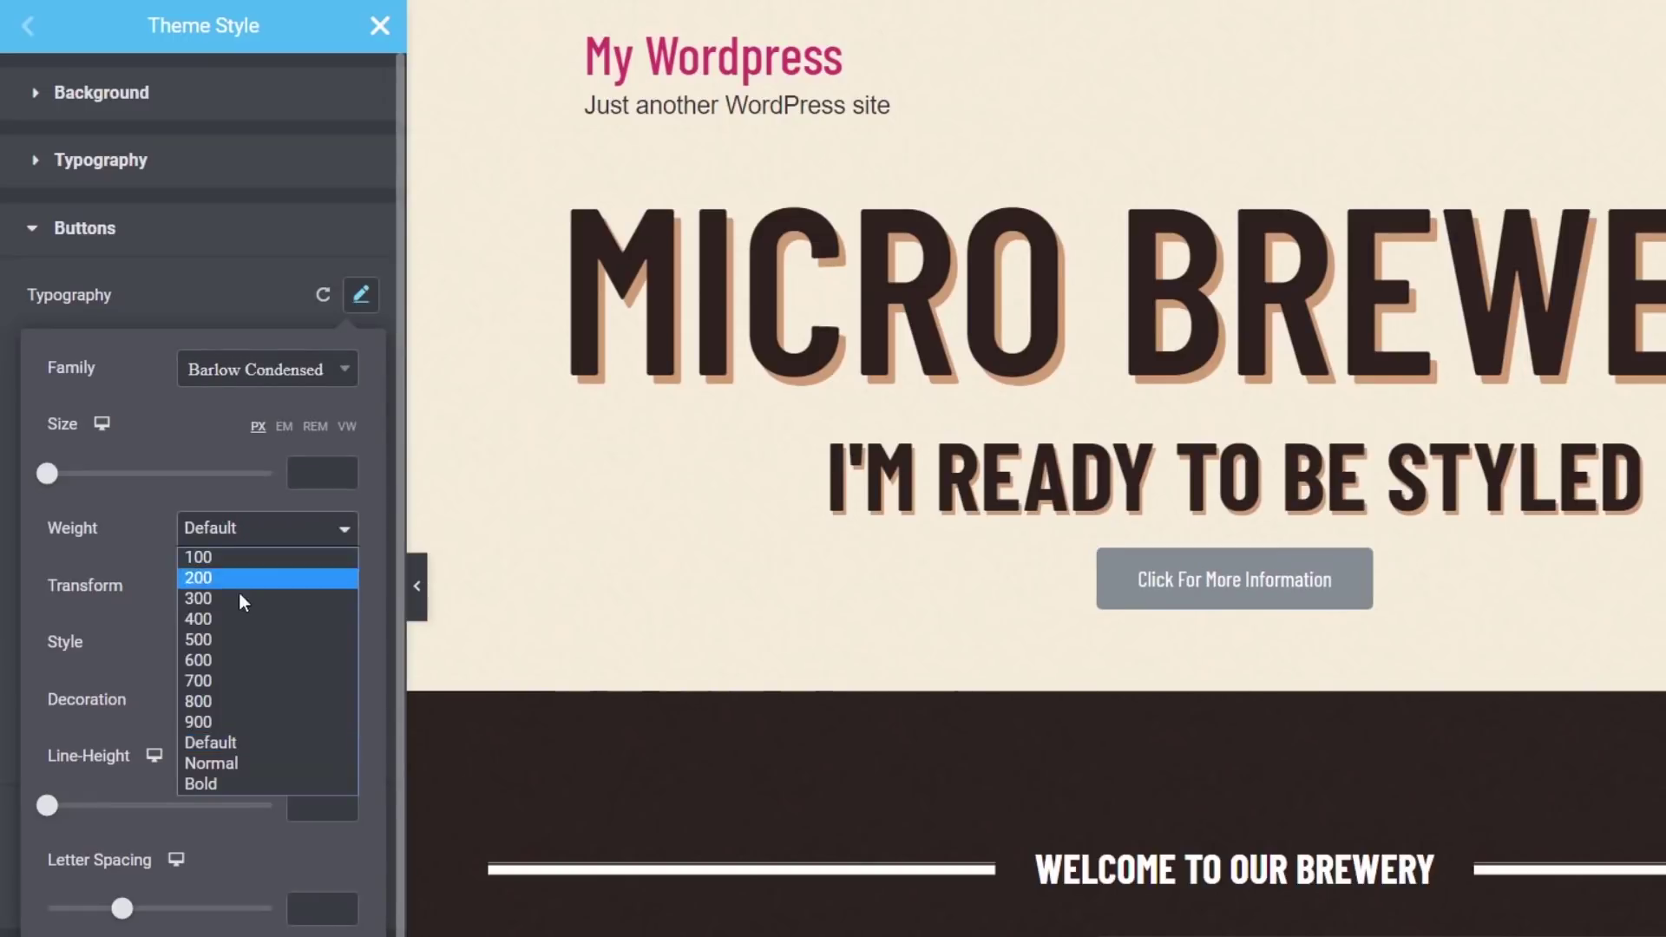
left_click(239, 638)
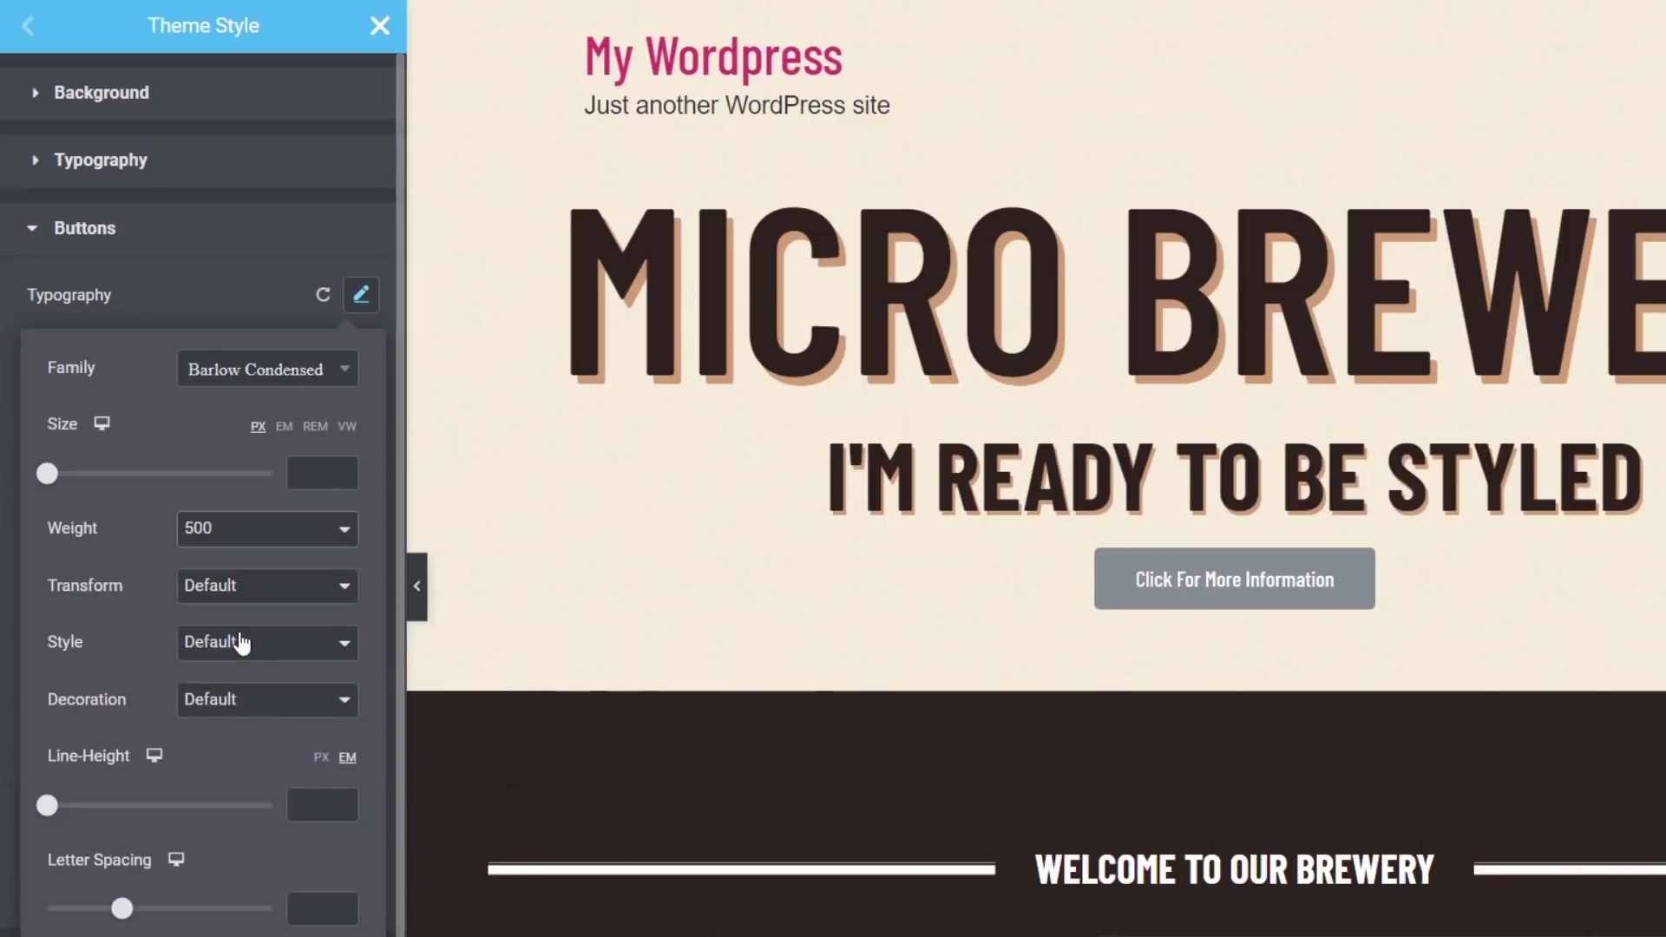
left_click(239, 531)
left_click(220, 683)
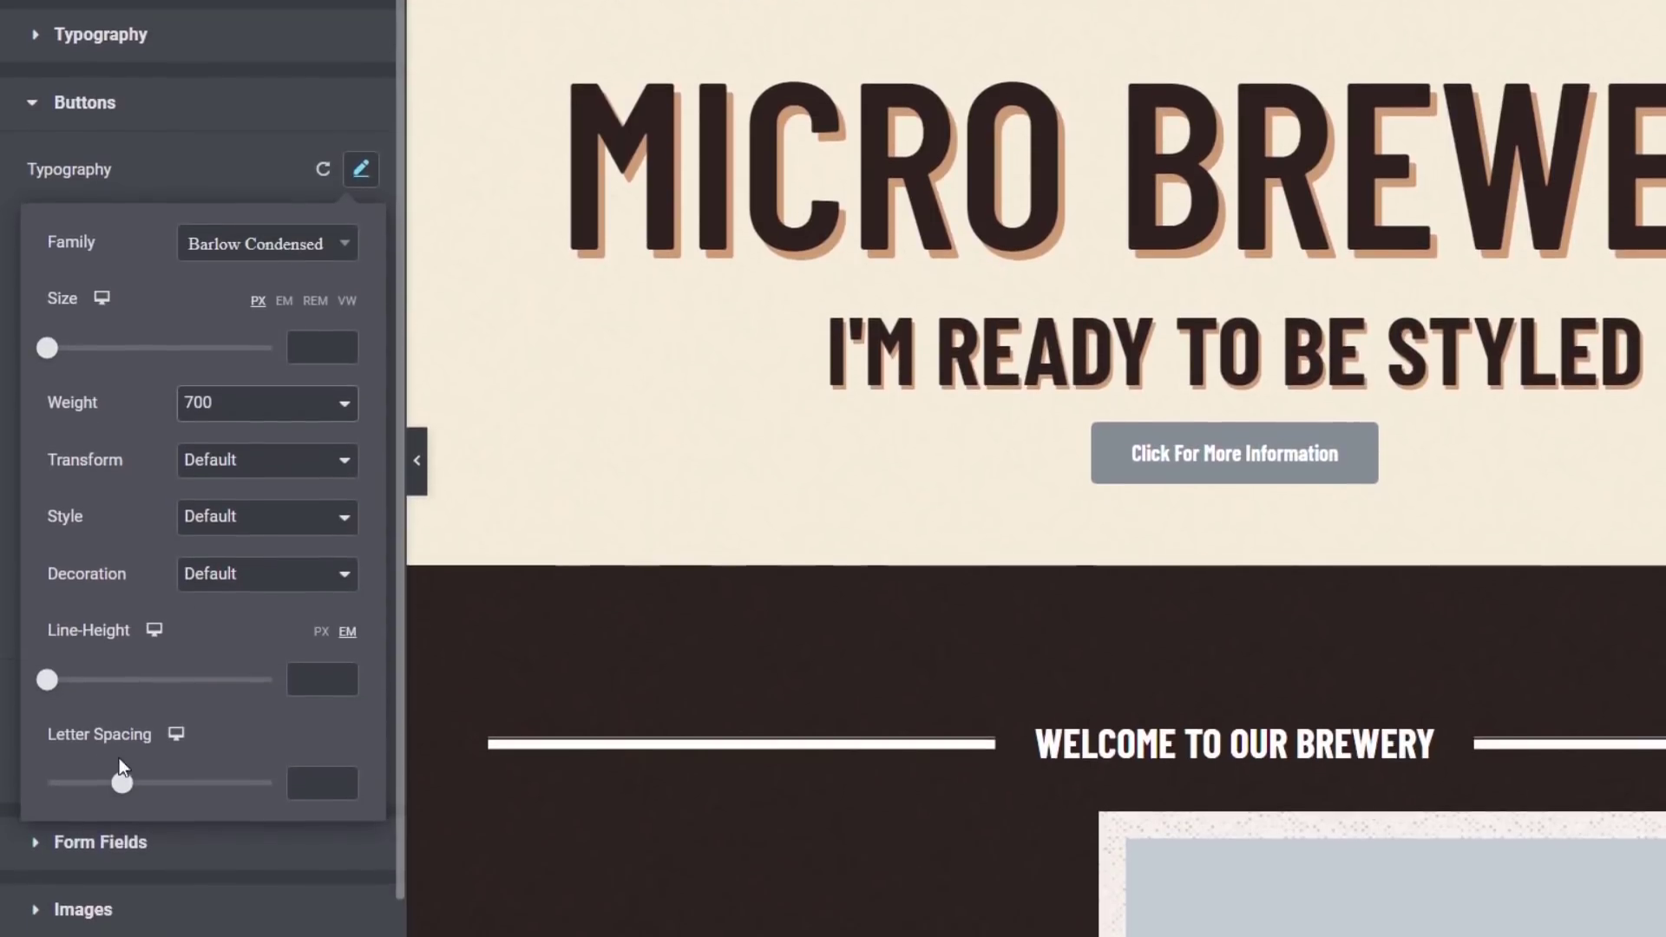
Set the button typography's letter spacing to 1.3 and its transform to Uppercase, and close the typography options.
left_click_drag(122, 794, 143, 794)
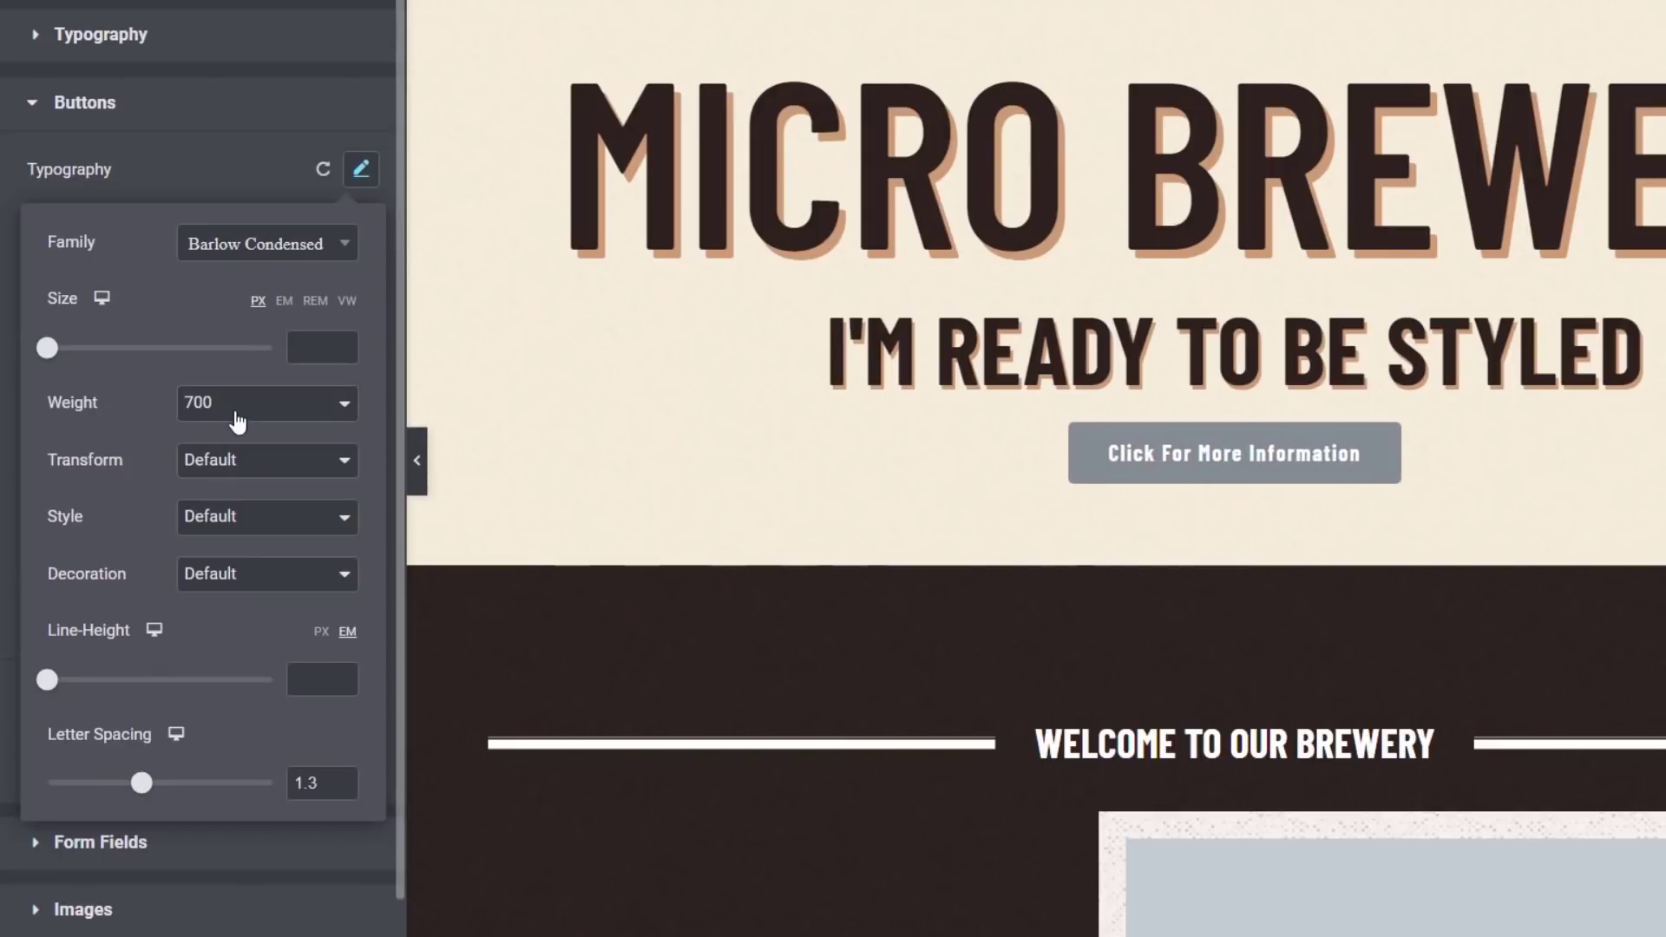
left_click(237, 461)
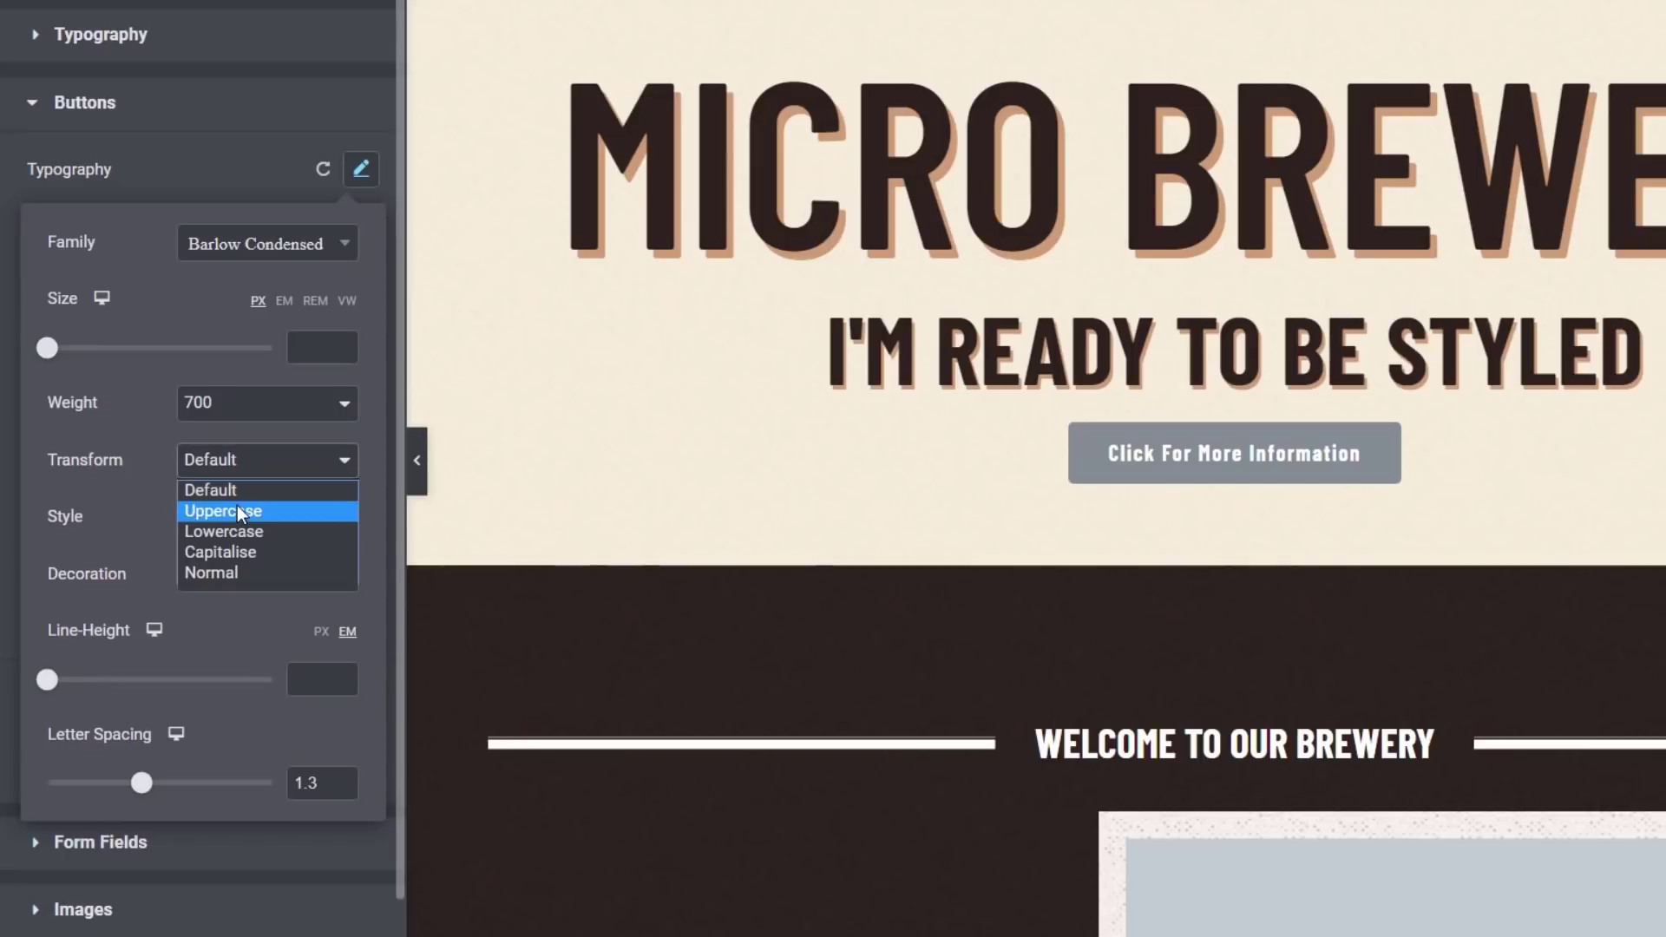
left_click(237, 508)
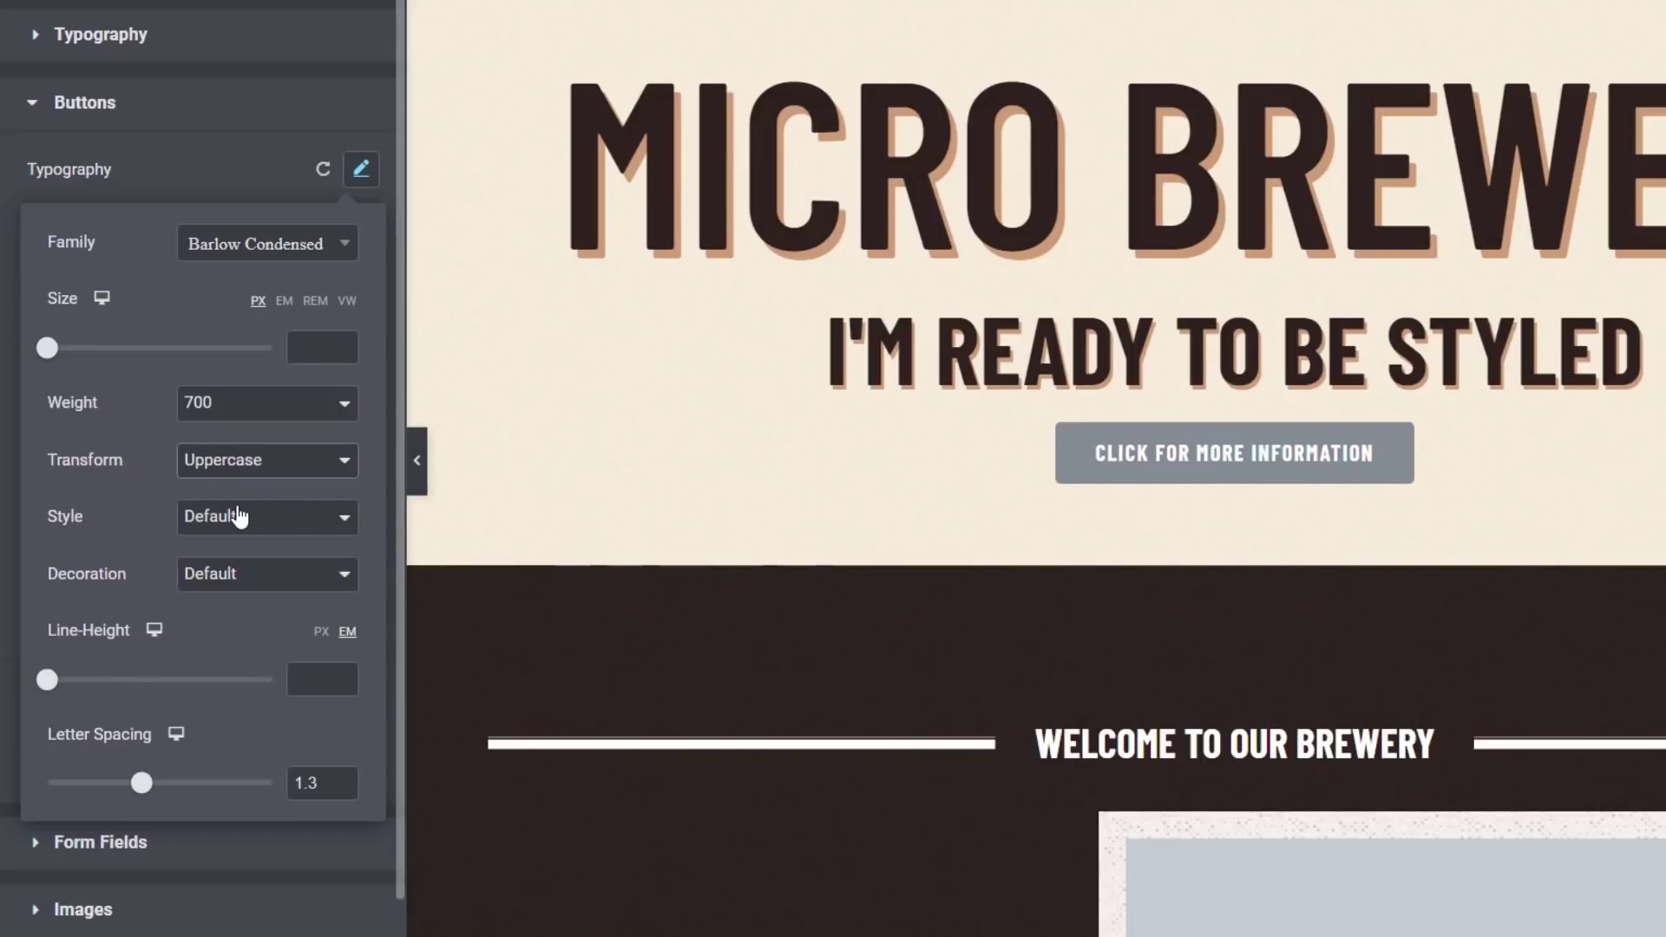
left_click(361, 169)
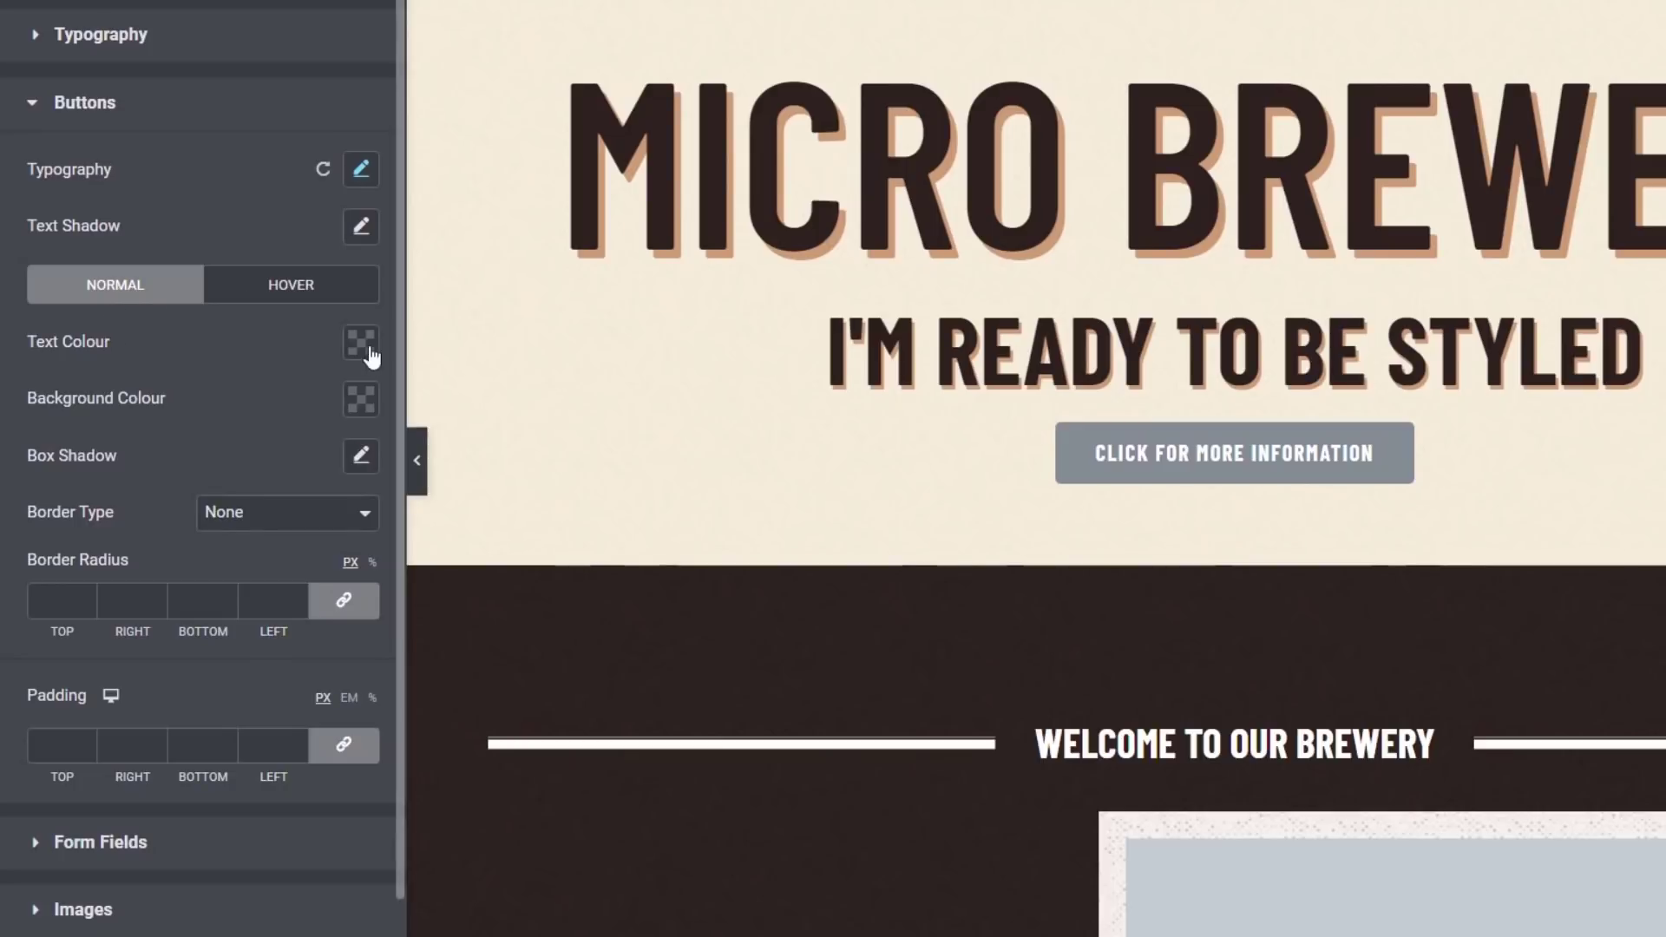
Set the buttons' normal background colour to the saved orange swatch, #C95B2F, after trying the dark red #7F3A2D.
left_click(361, 400)
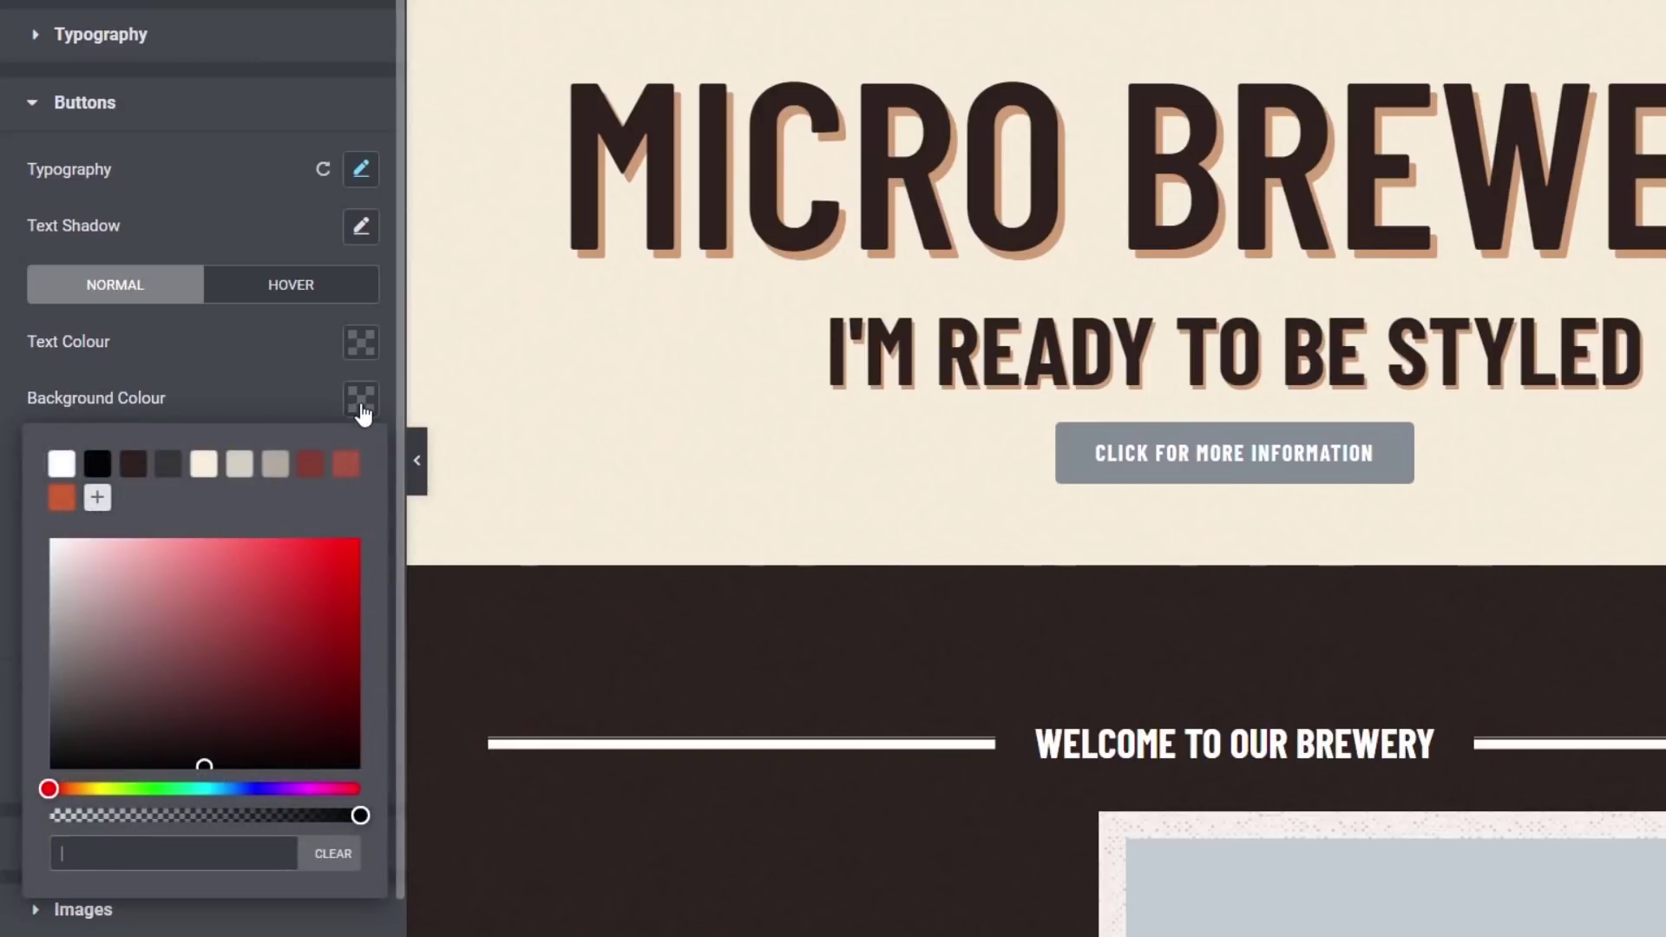
left_click(312, 466)
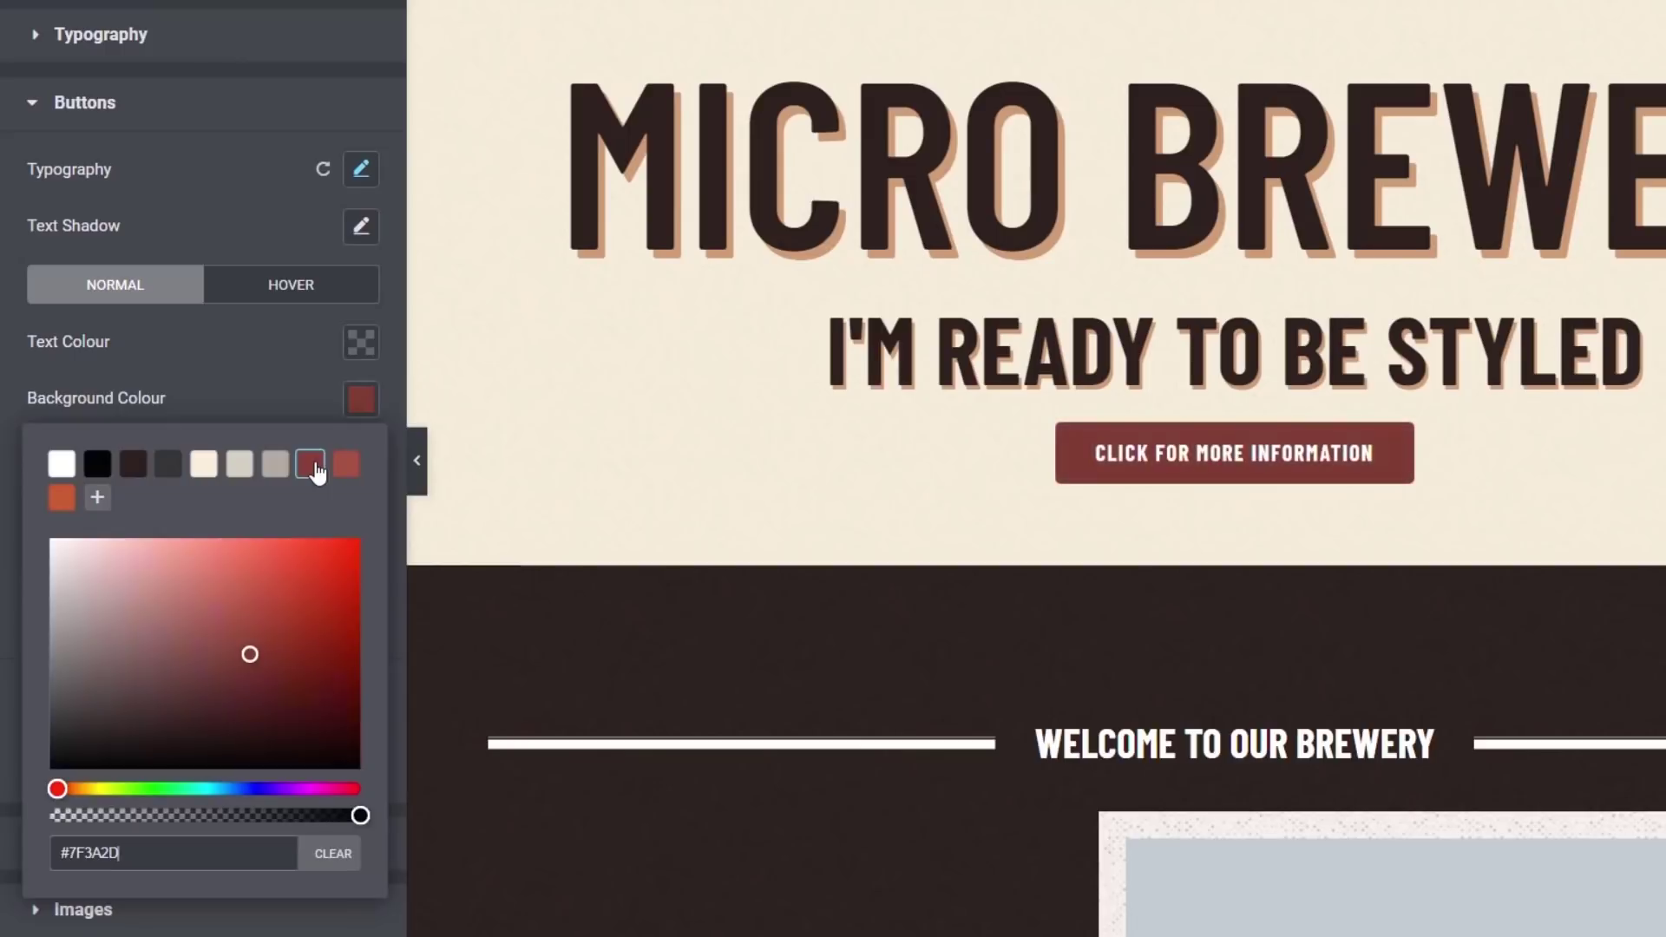
left_click(61, 499)
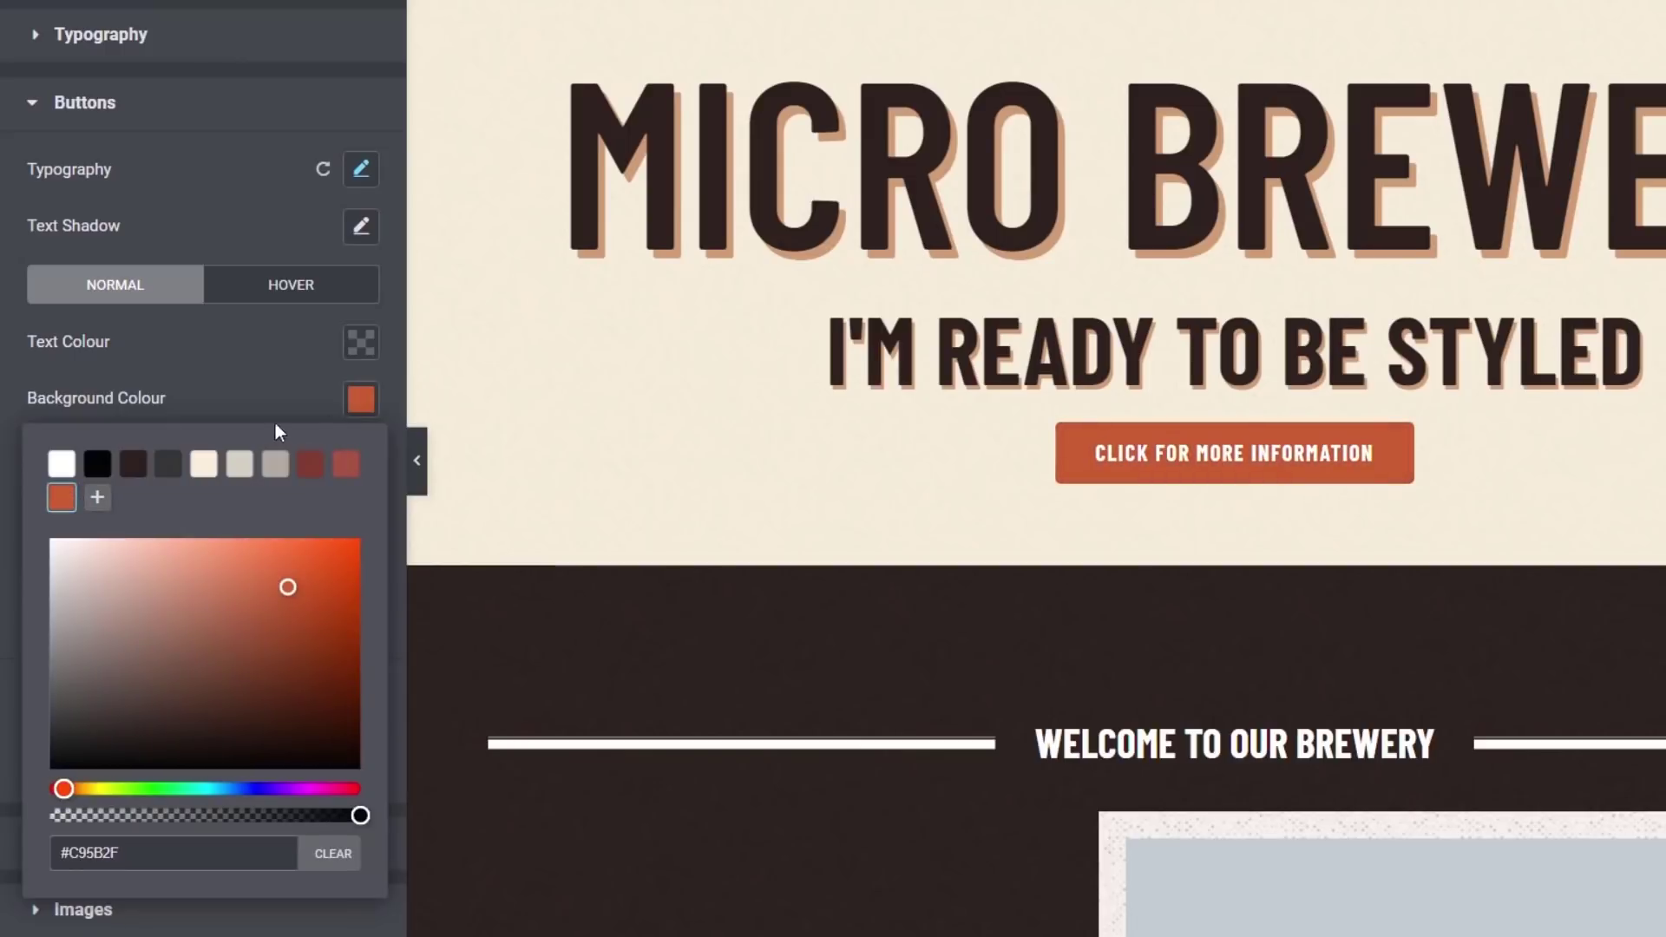
left_click(361, 399)
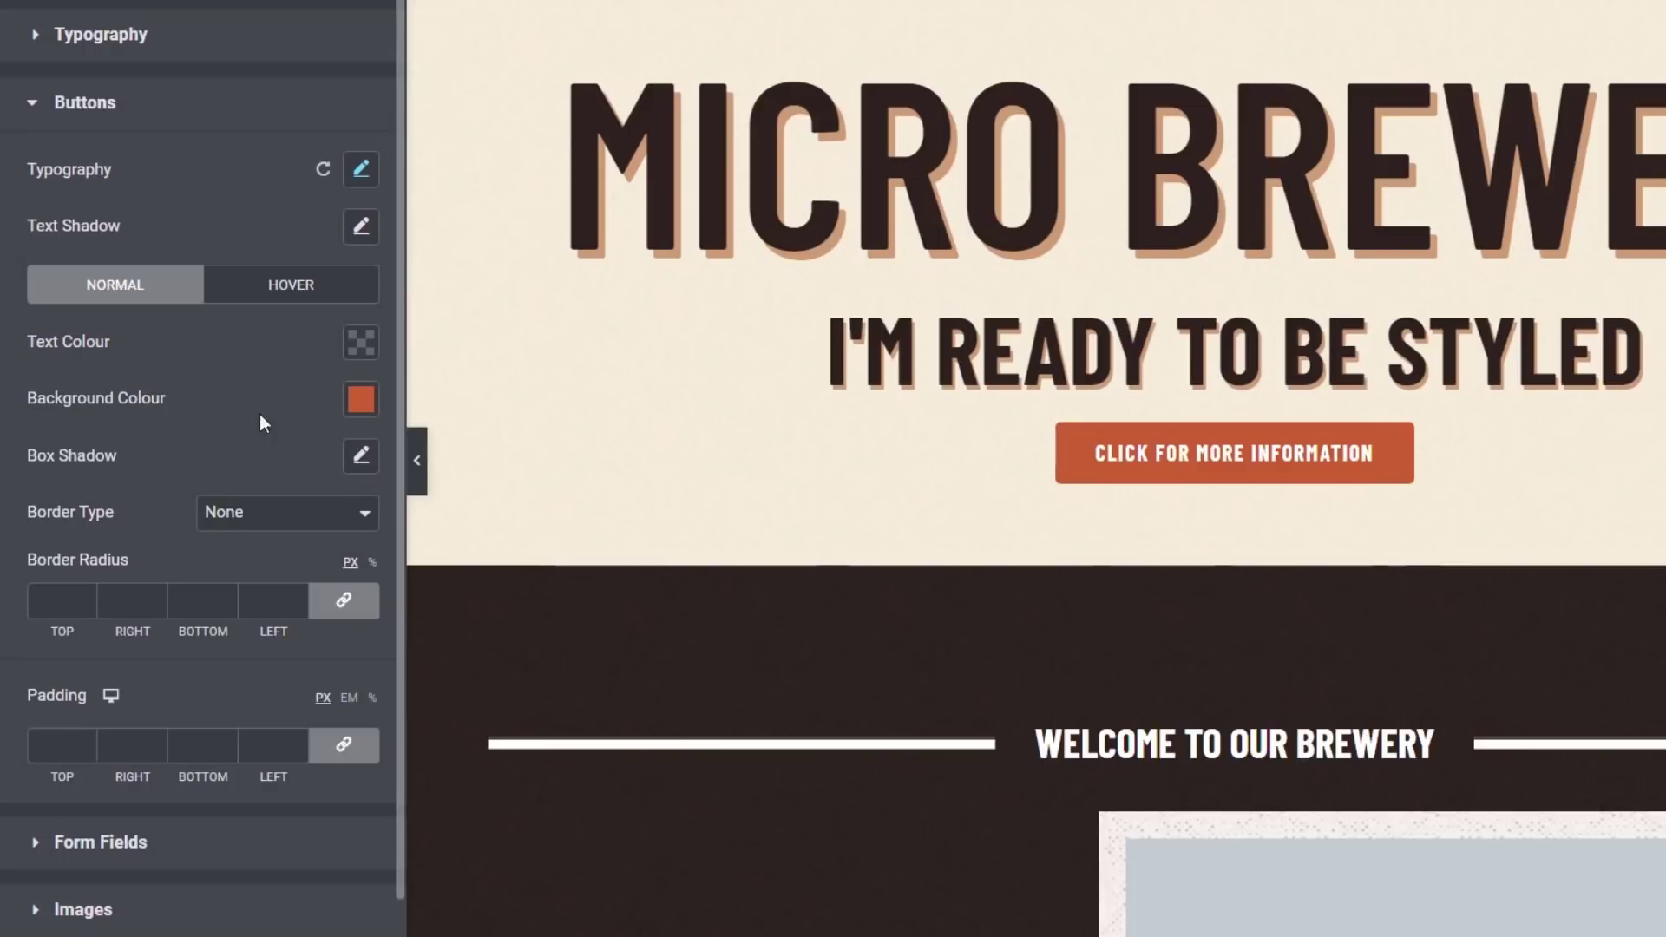
Give the buttons' normal state a solid border with unlinked widths of 0 top, 0 right, 2 bottom and 0 left.
left_click(282, 516)
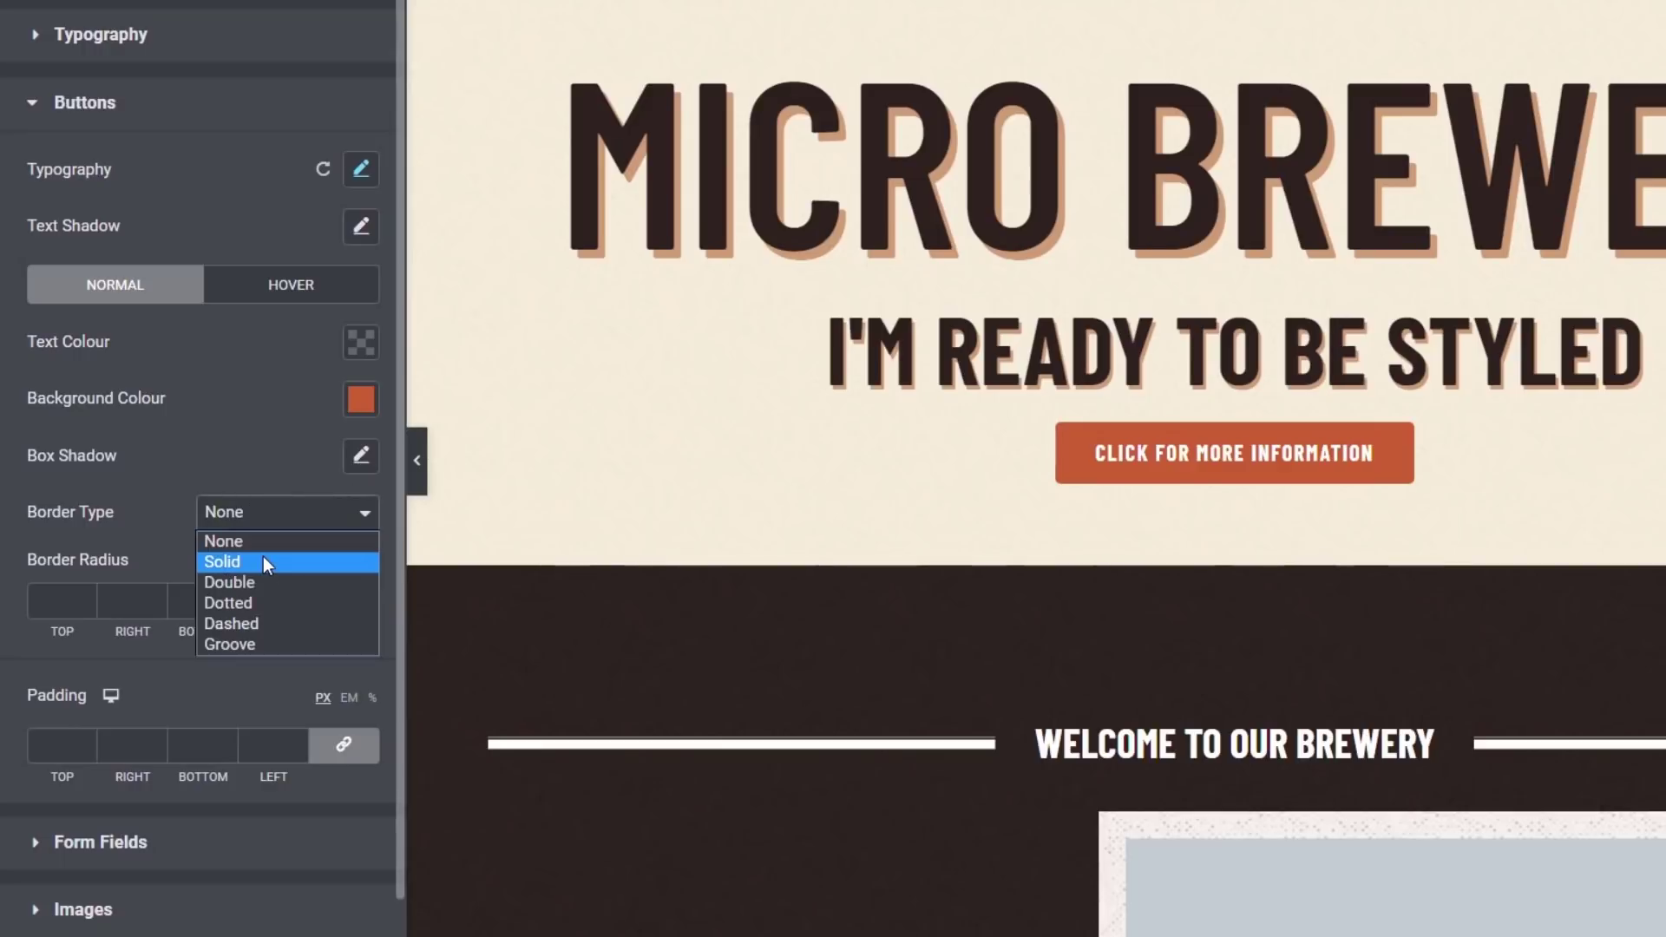
left_click(264, 557)
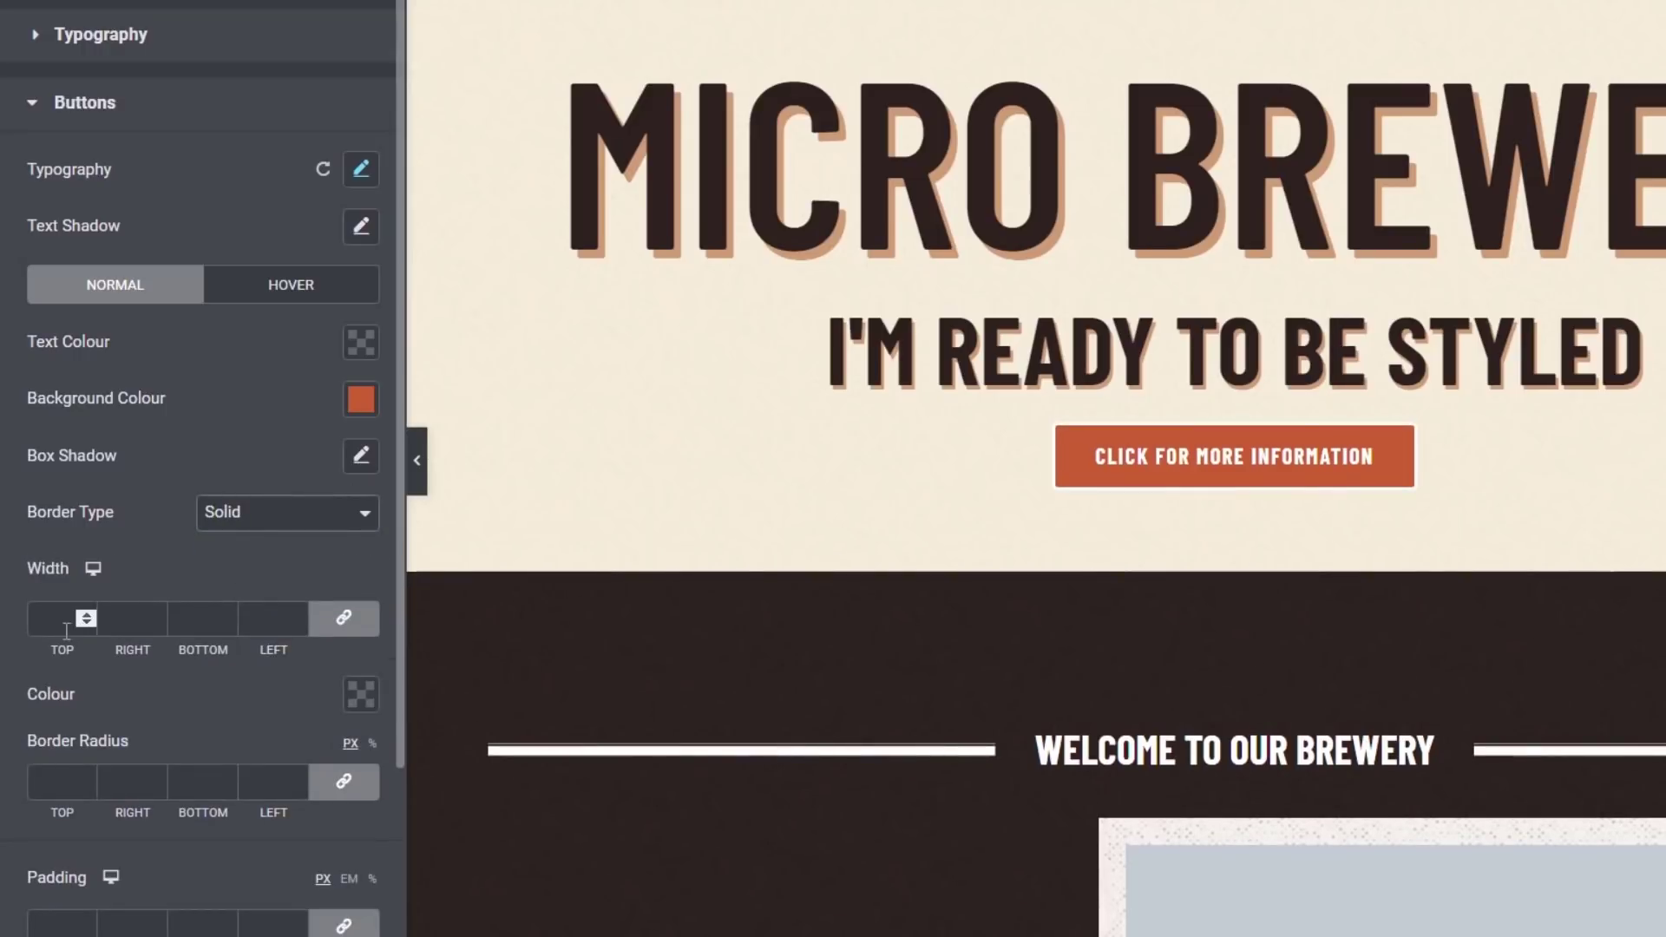
left_click(341, 621)
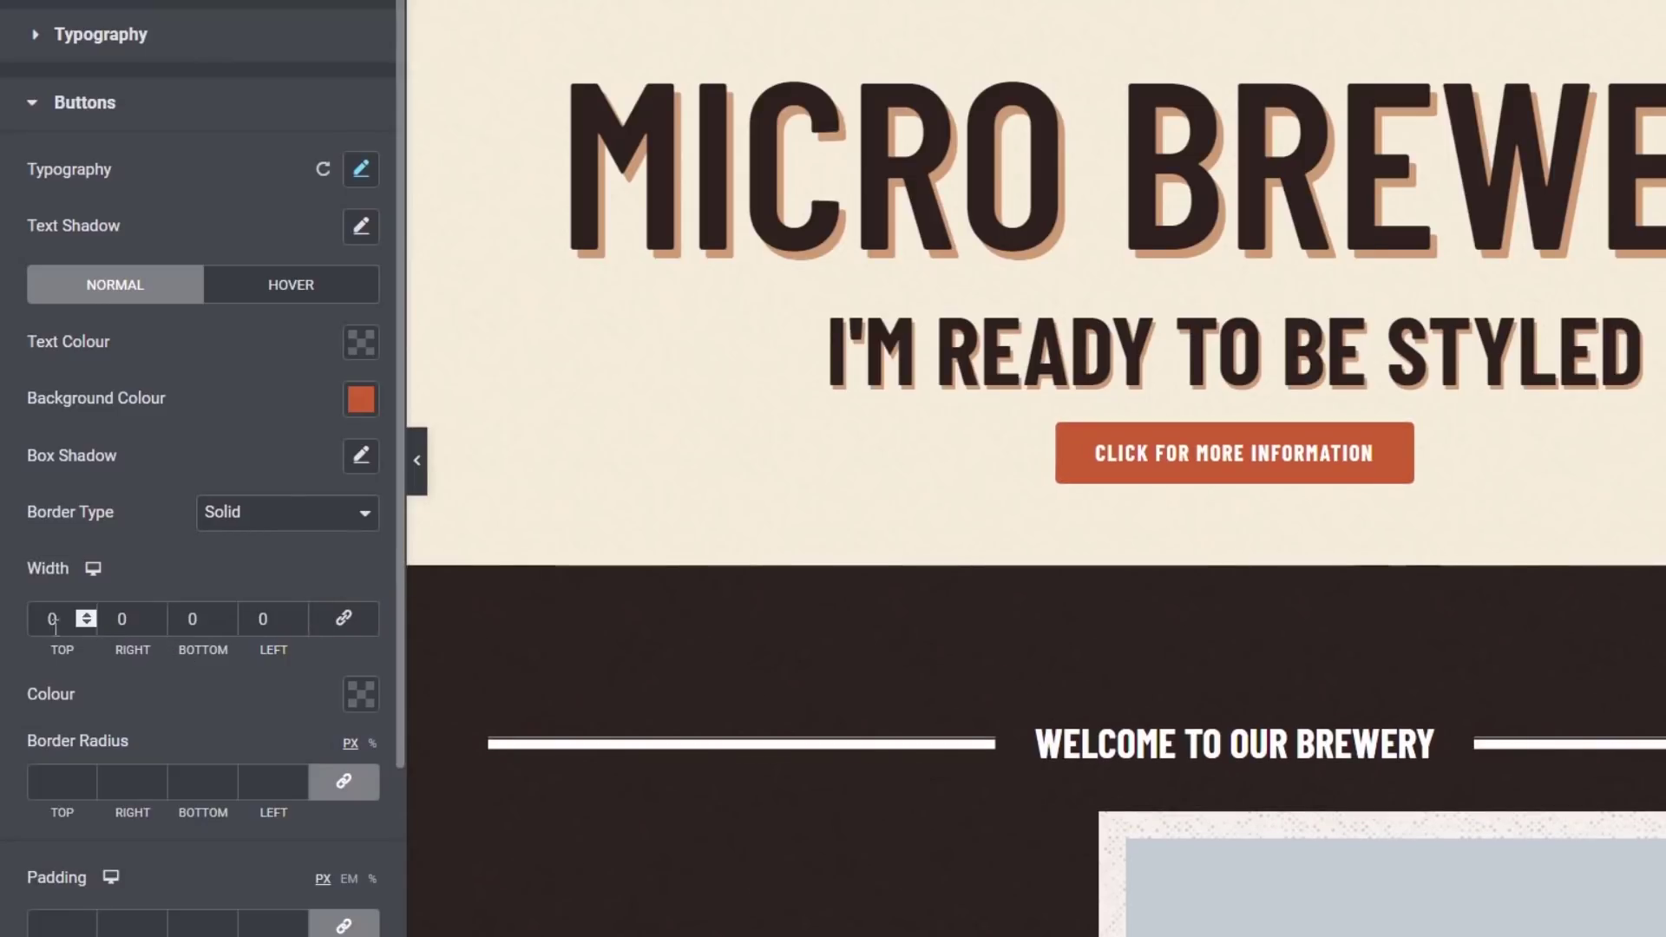
double_click(192, 619)
type("2")
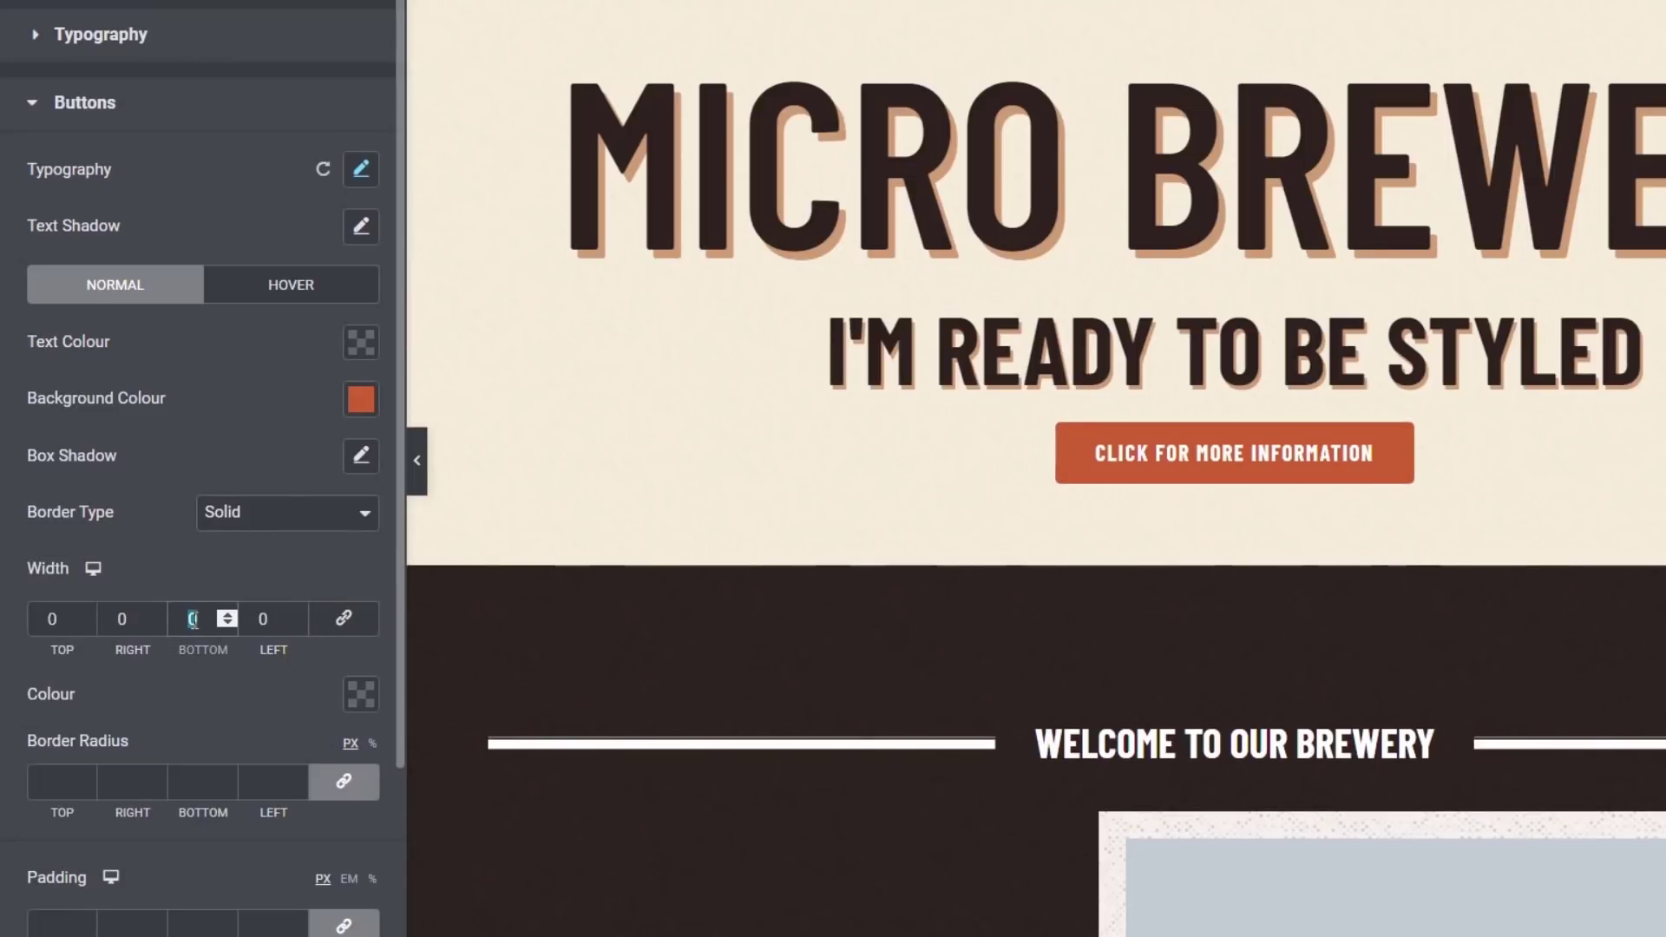
Set the buttons' normal border colour to the saved dark red swatch, #7F3A2D, and the border radius to 0 on all corners.
left_click(361, 696)
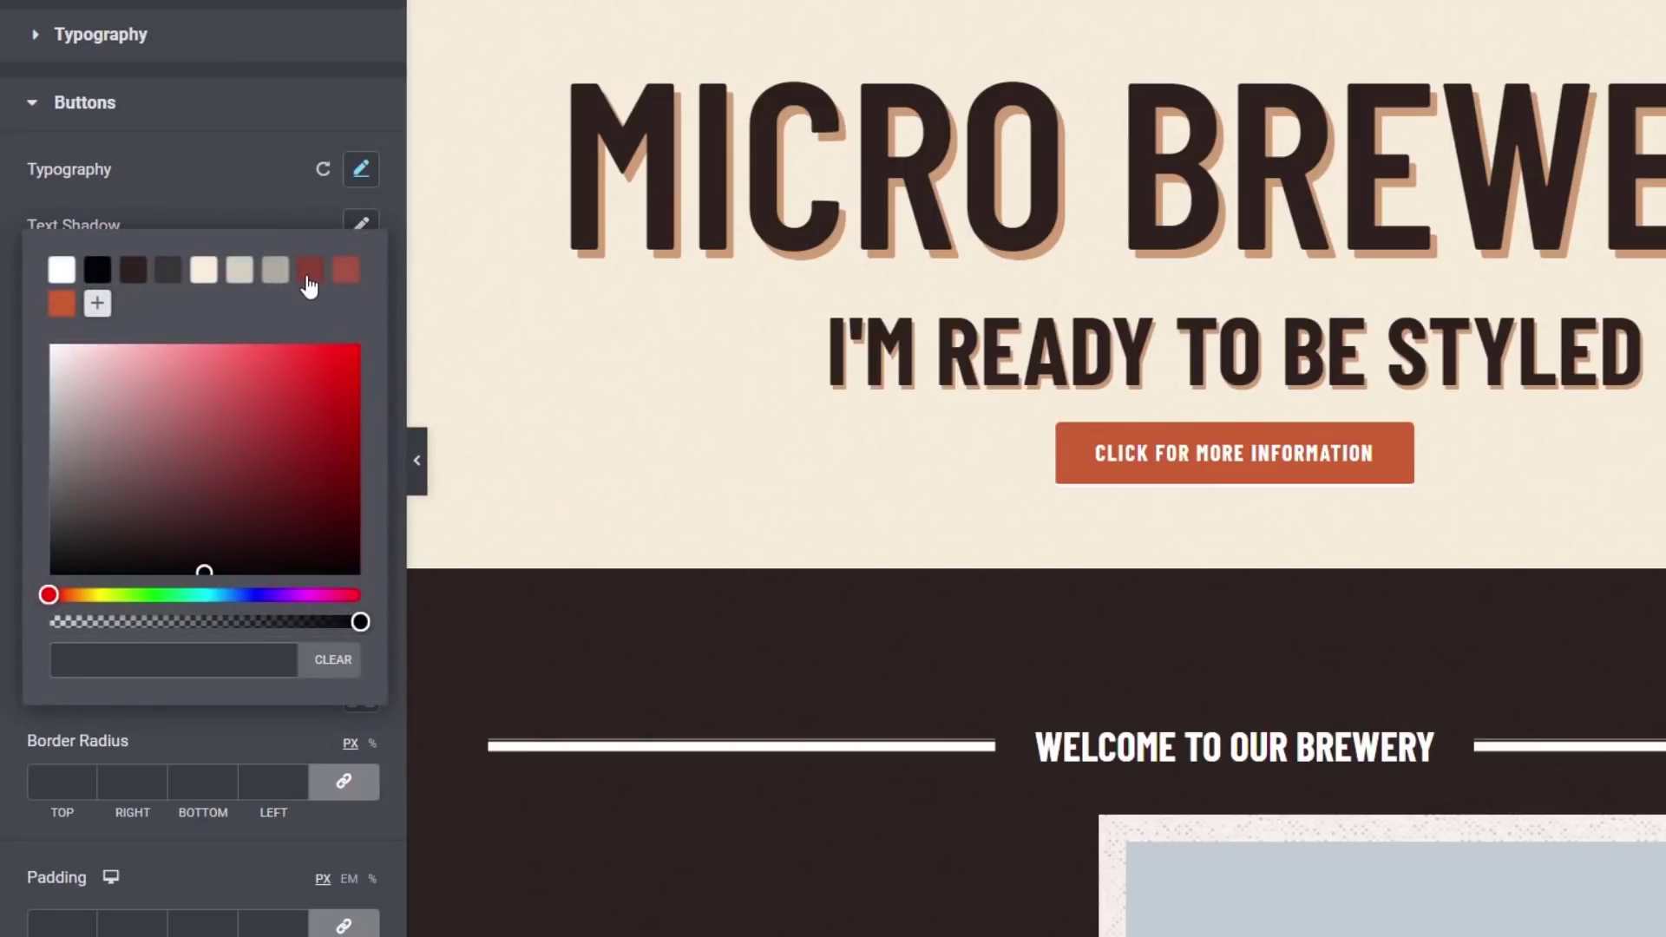
left_click(310, 270)
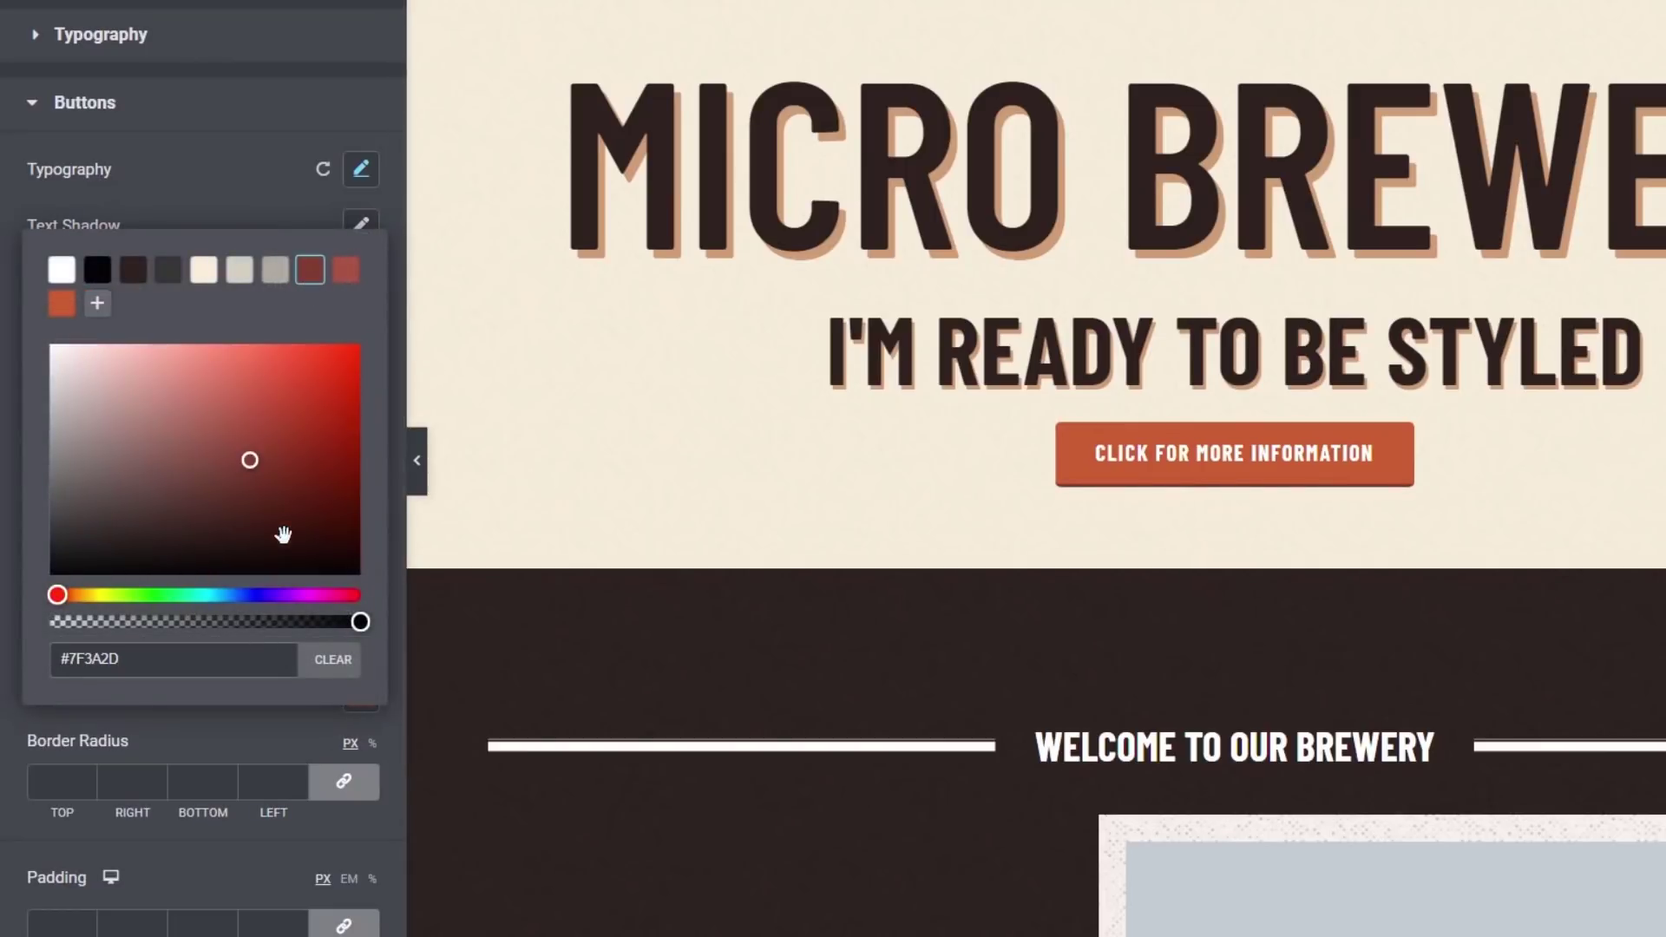
left_click(189, 194)
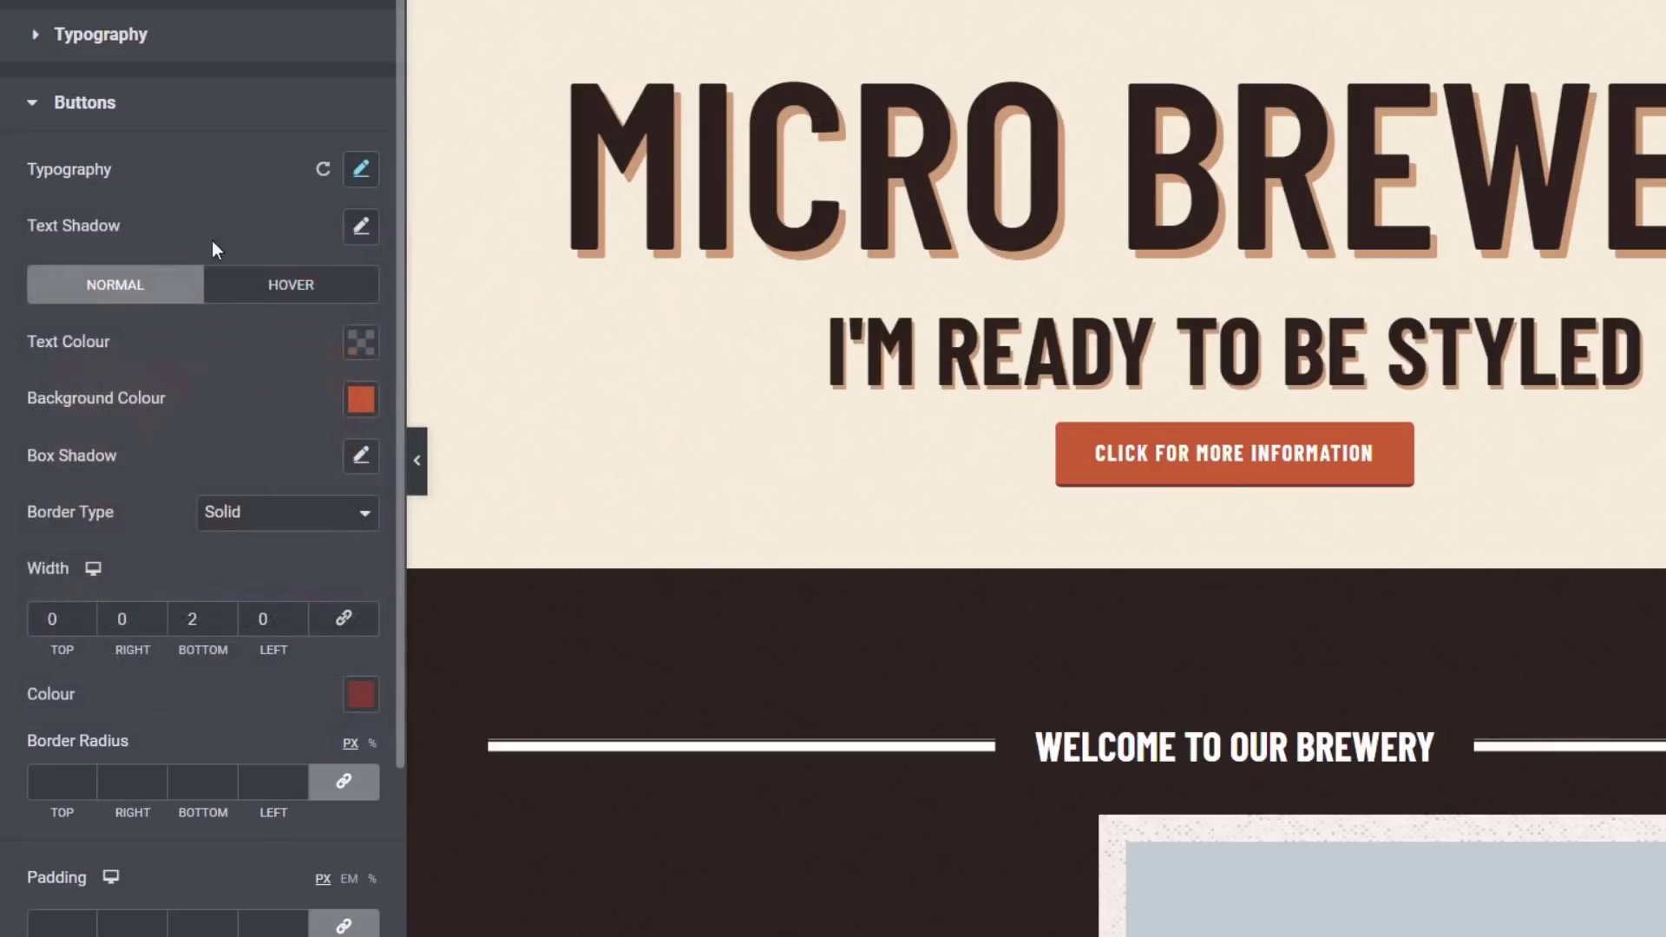
left_click(48, 772)
type("0")
scroll(281, 668, "down", 2)
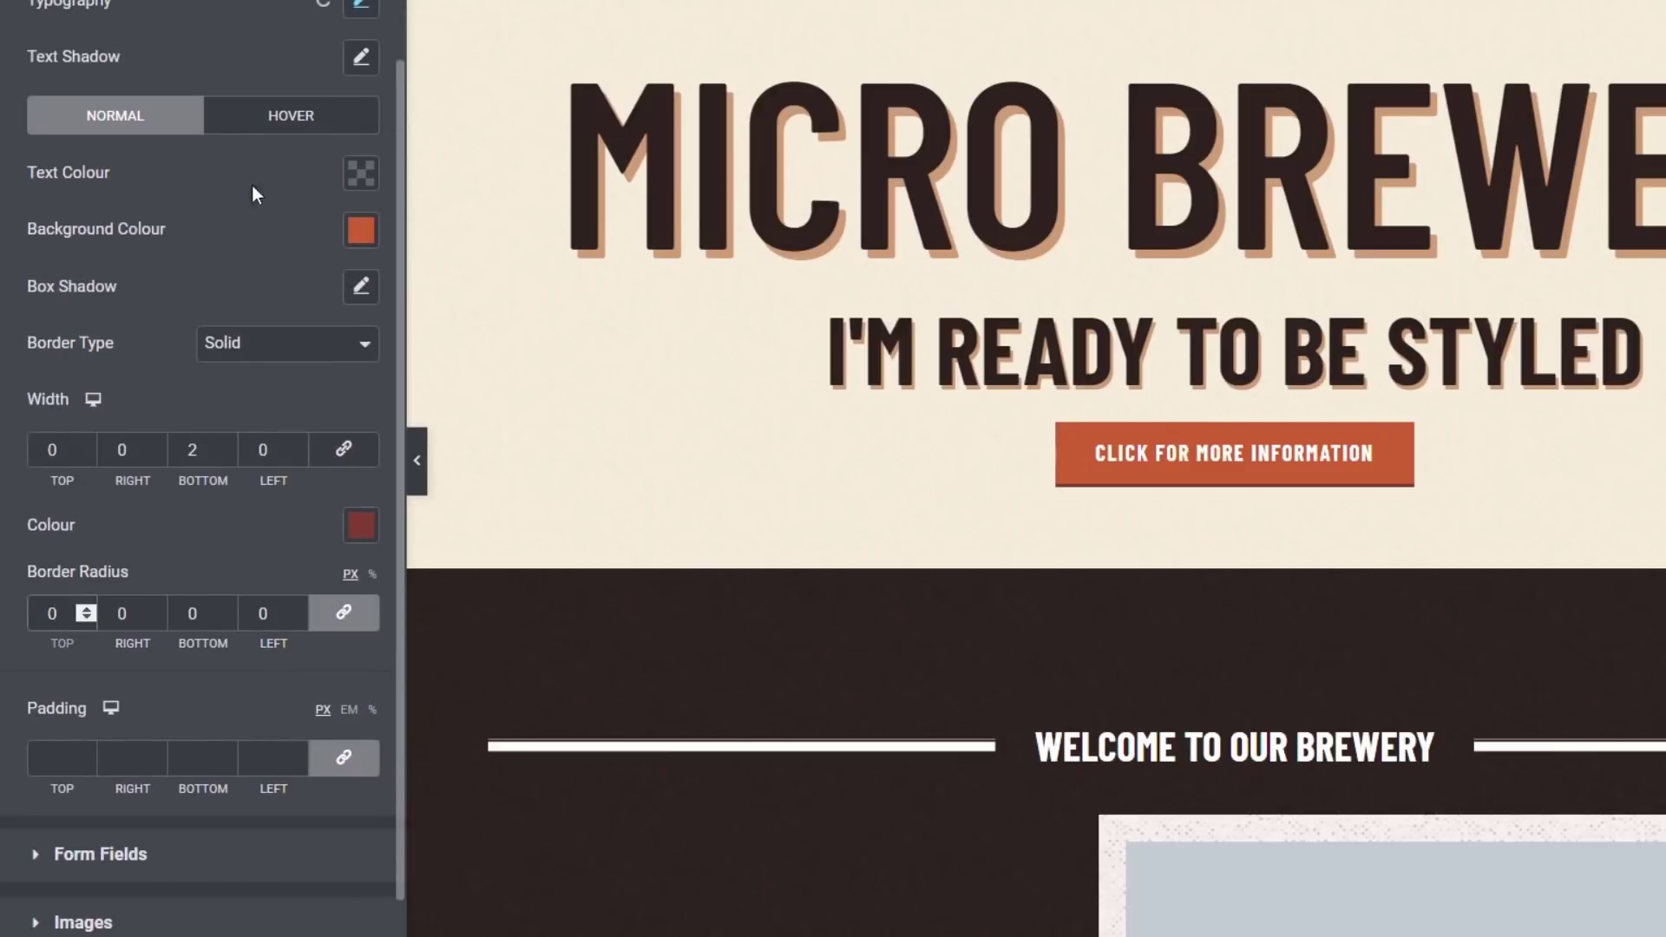
Set the buttons' hover background colour to the saved dark red swatch.
left_click(272, 130)
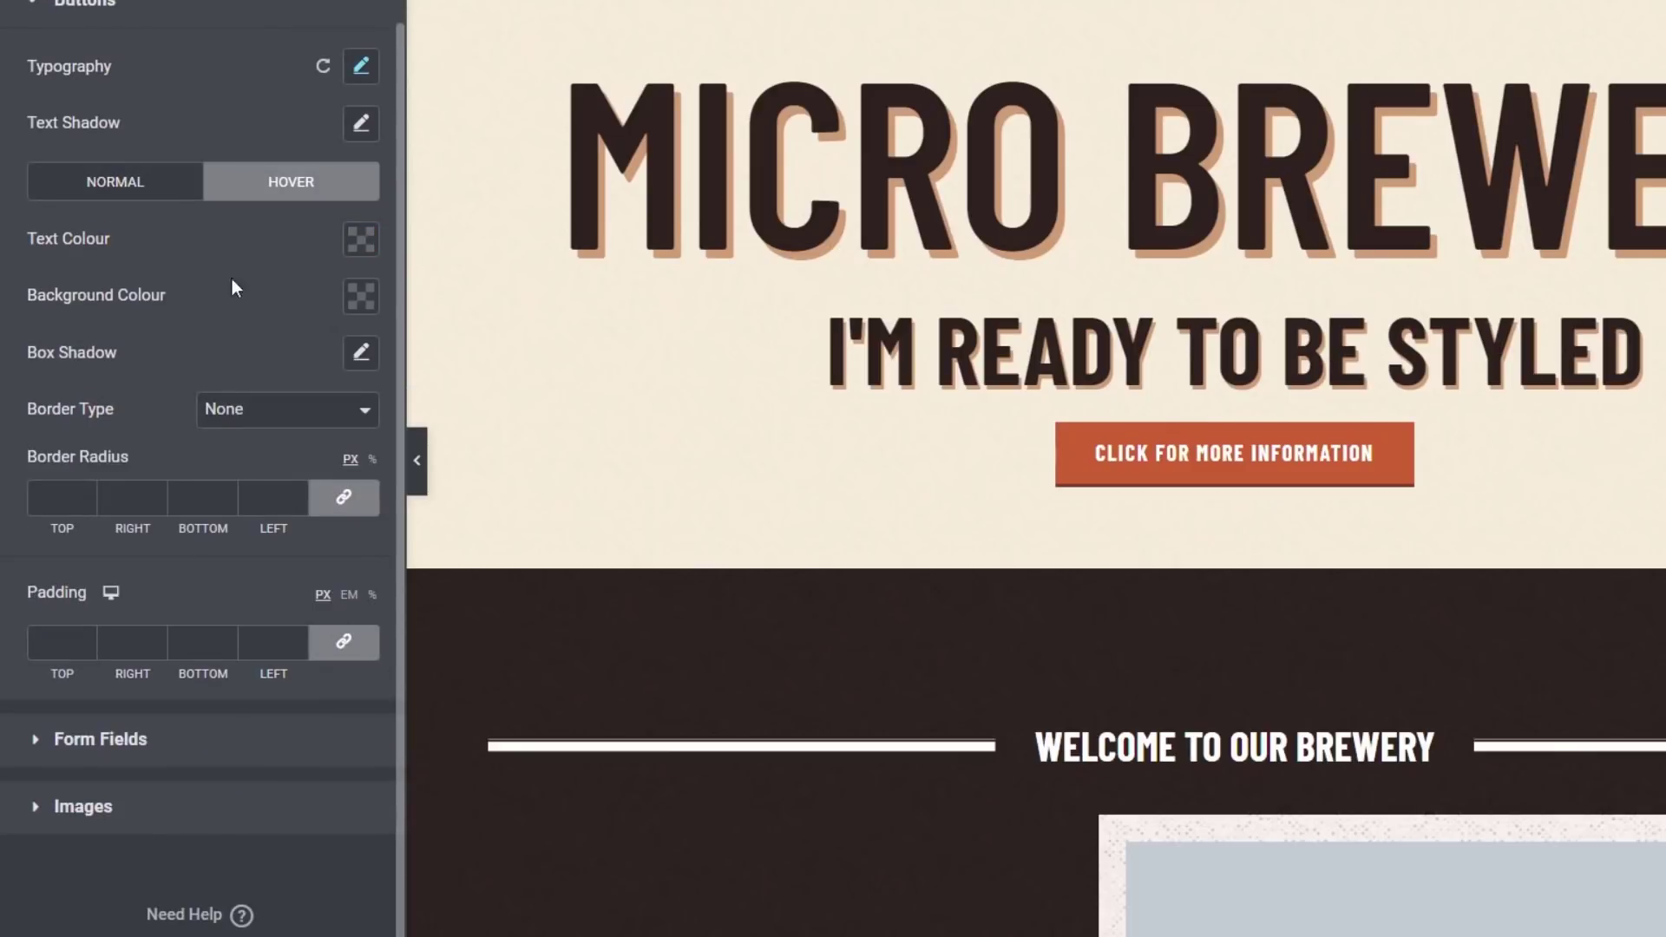
left_click(362, 296)
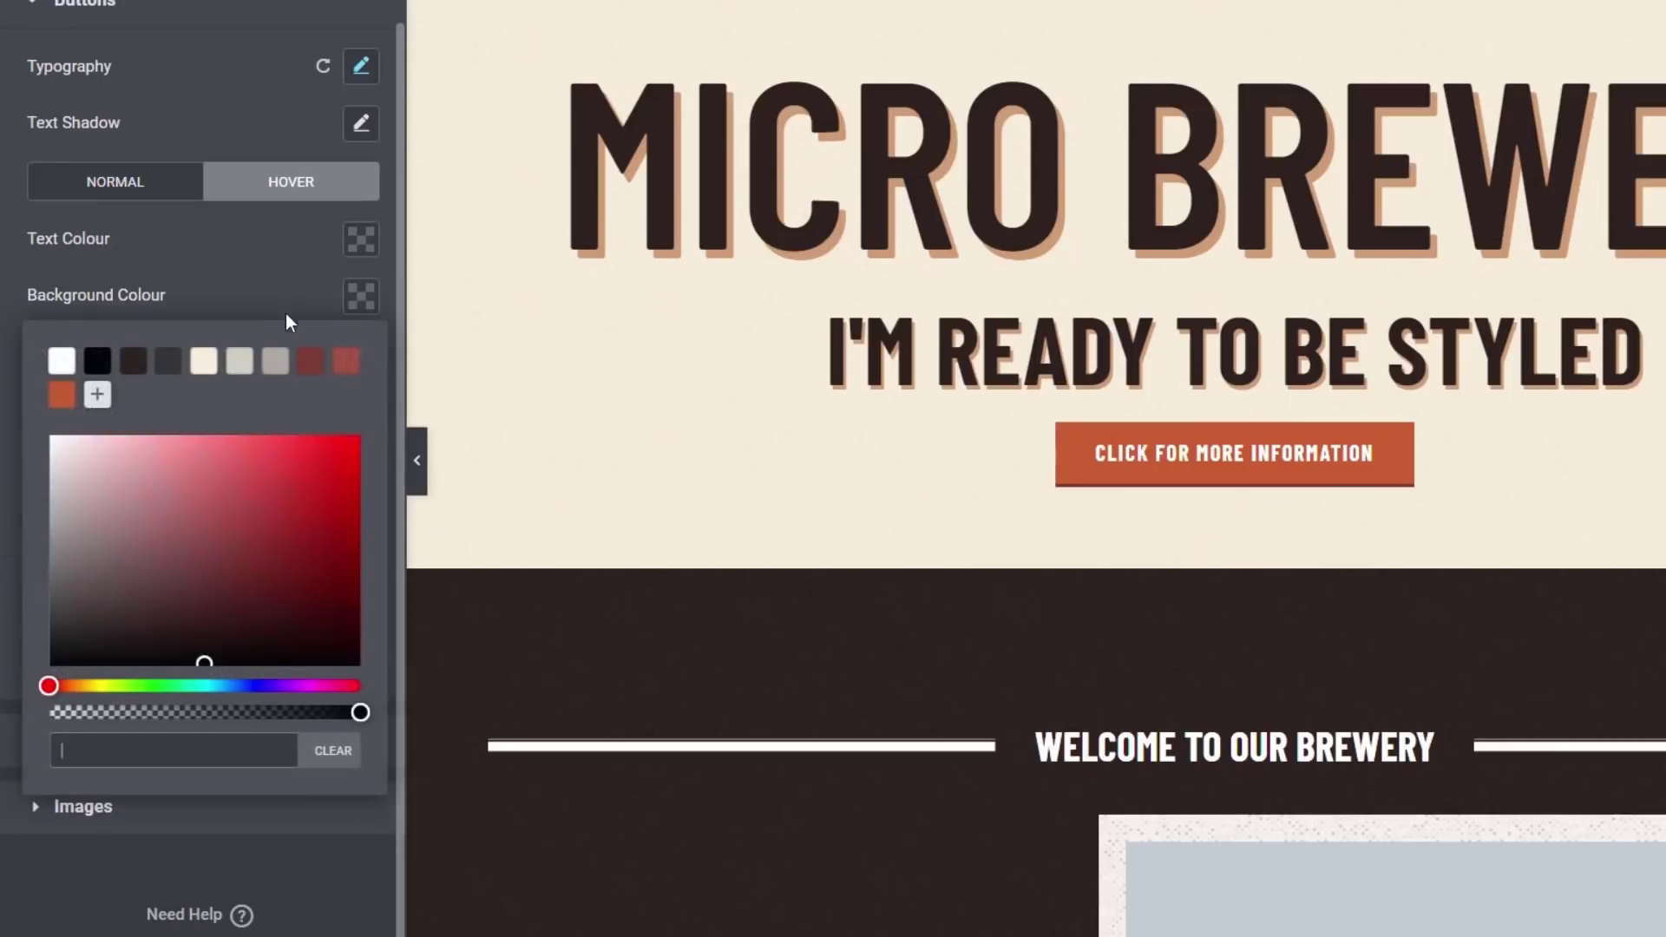
left_click(310, 360)
left_click(361, 314)
left_click(359, 352)
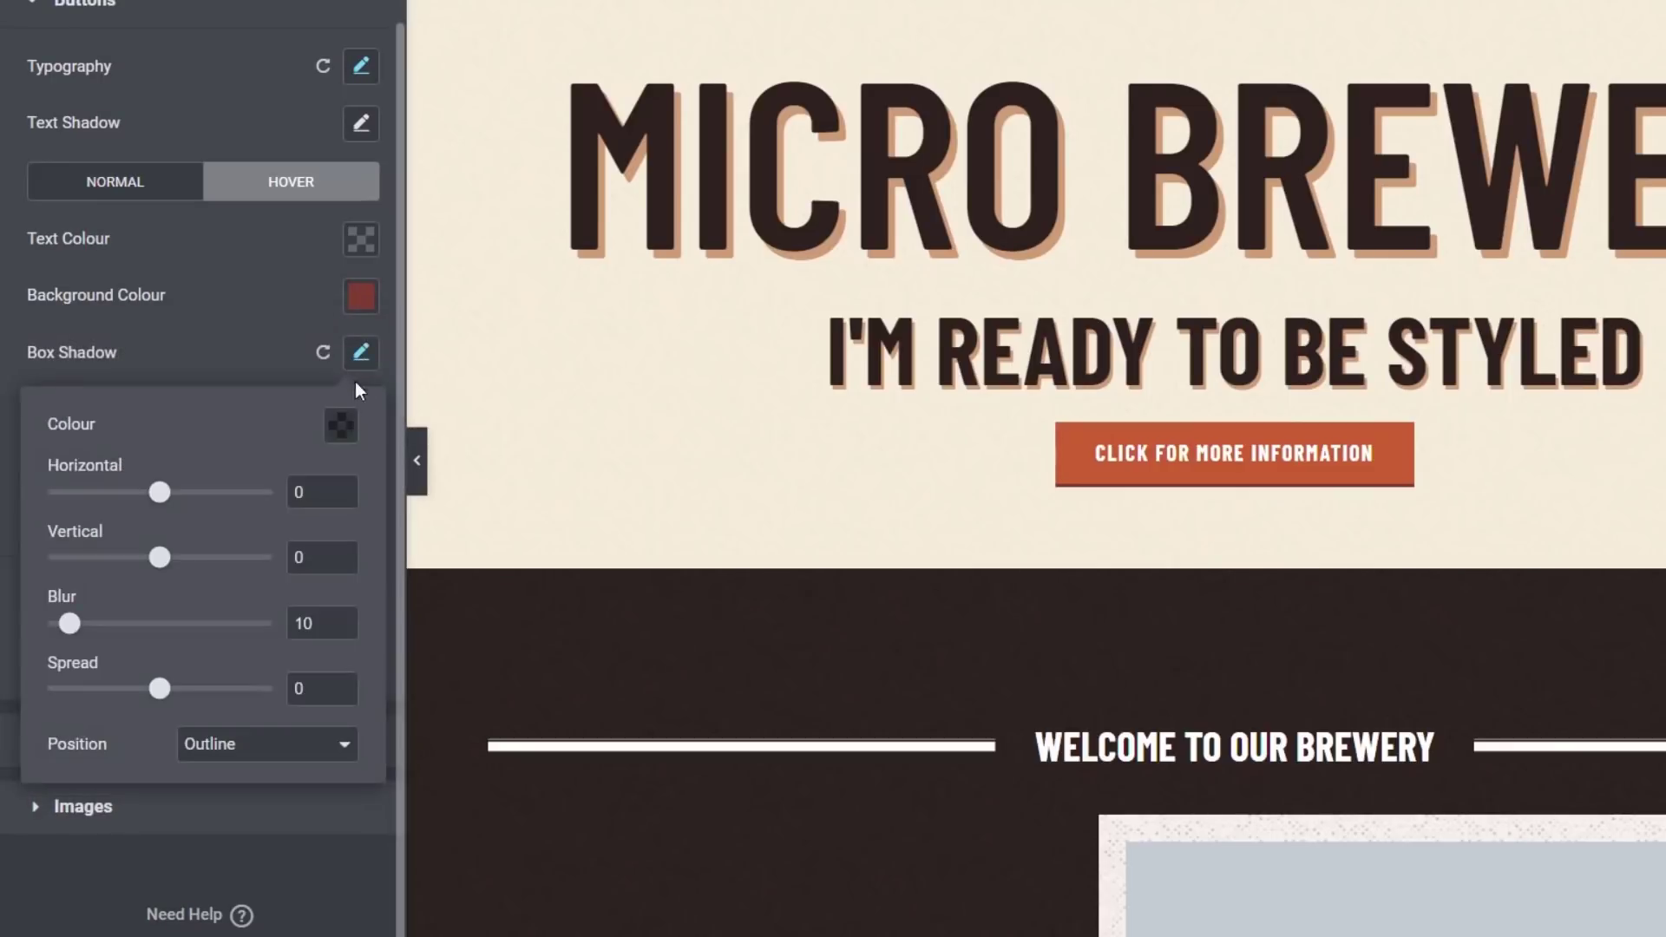
left_click(362, 354)
Give the buttons' hover state a solid border with a bottom width of 2 and 0 on the other sides.
left_click(332, 423)
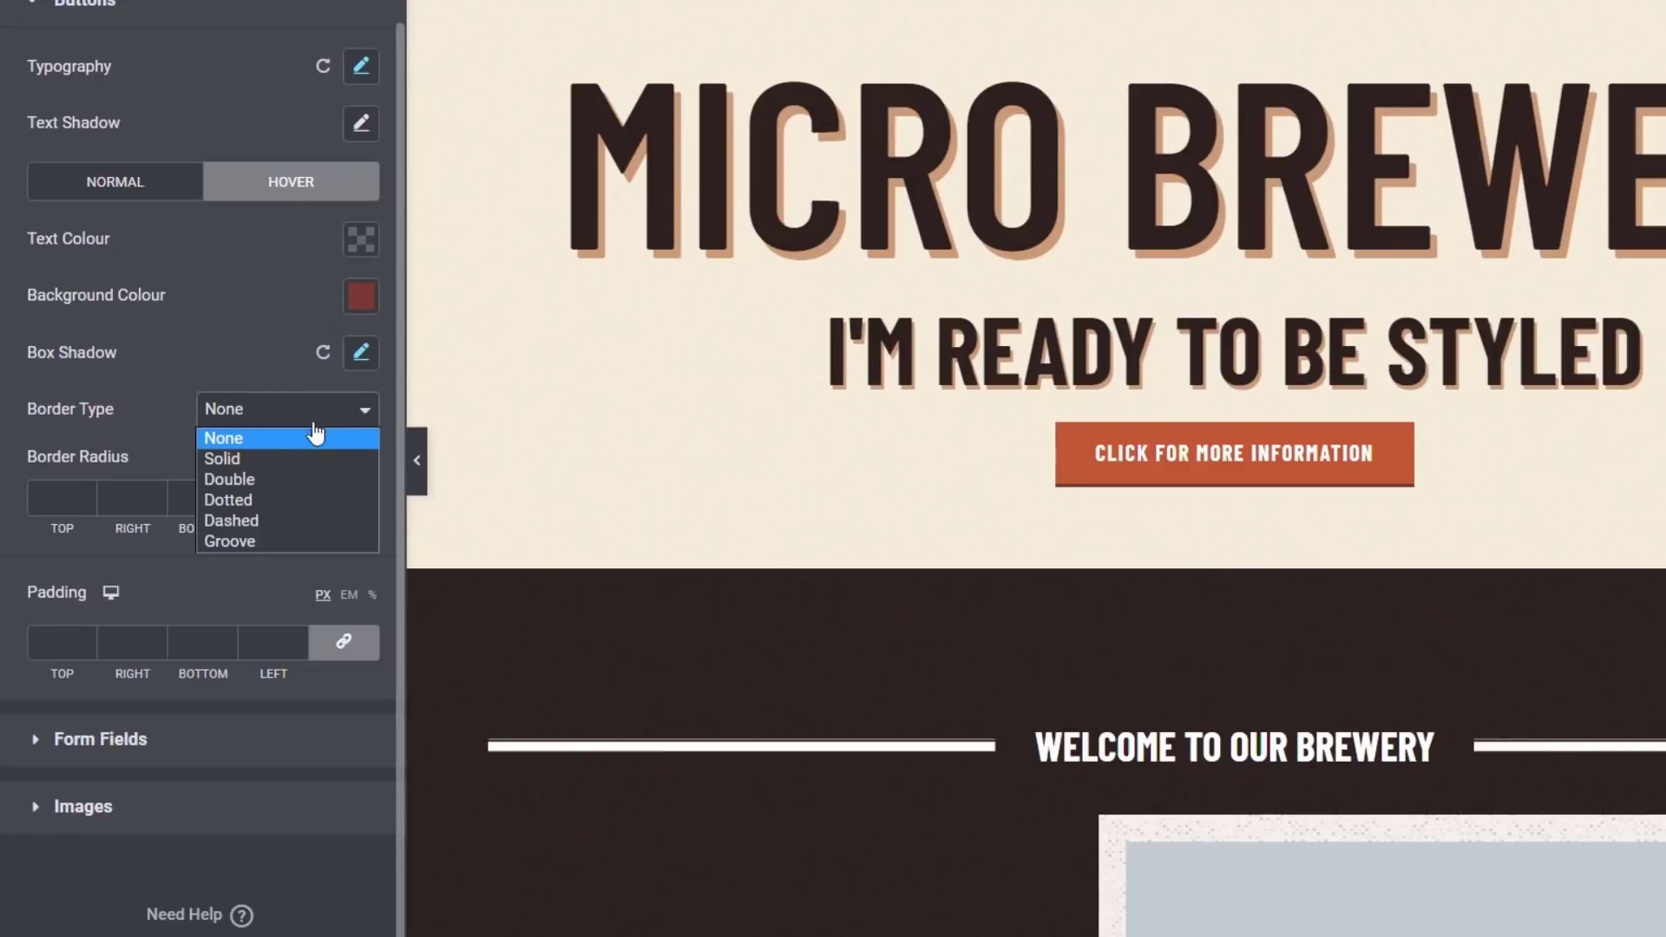
left_click(268, 461)
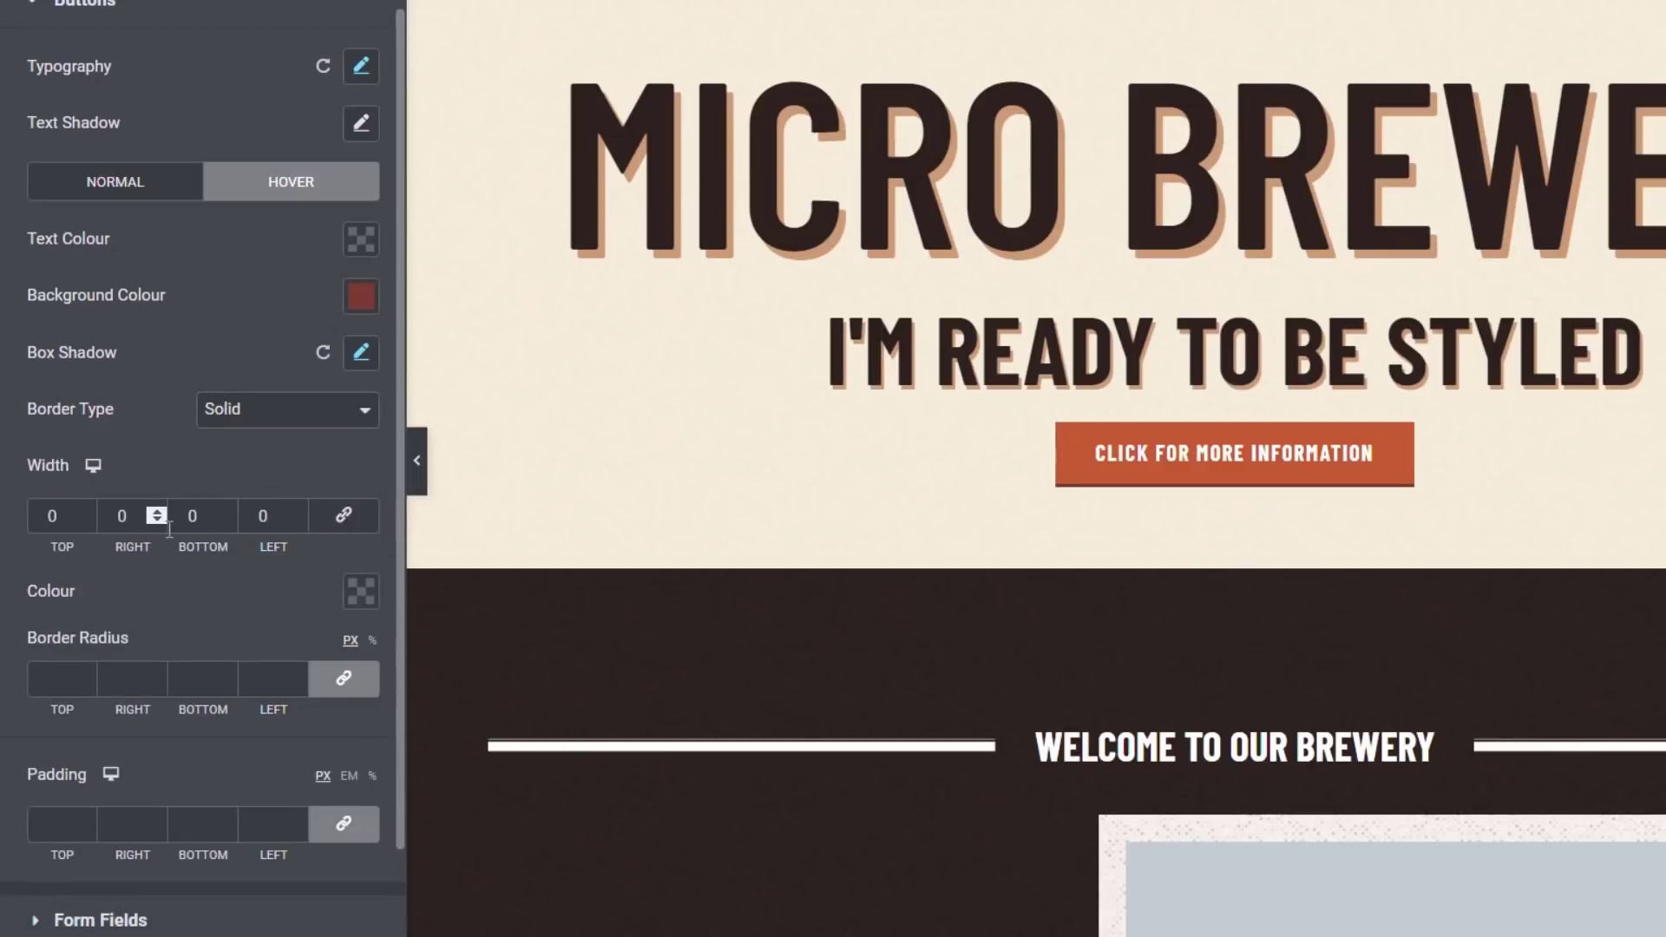
double_click(199, 520)
type("2")
Set the buttons' hover border colour to the saved orange swatch, #C95B2F, and reset the hover box shadow, closing the Buttons settings.
left_click(343, 592)
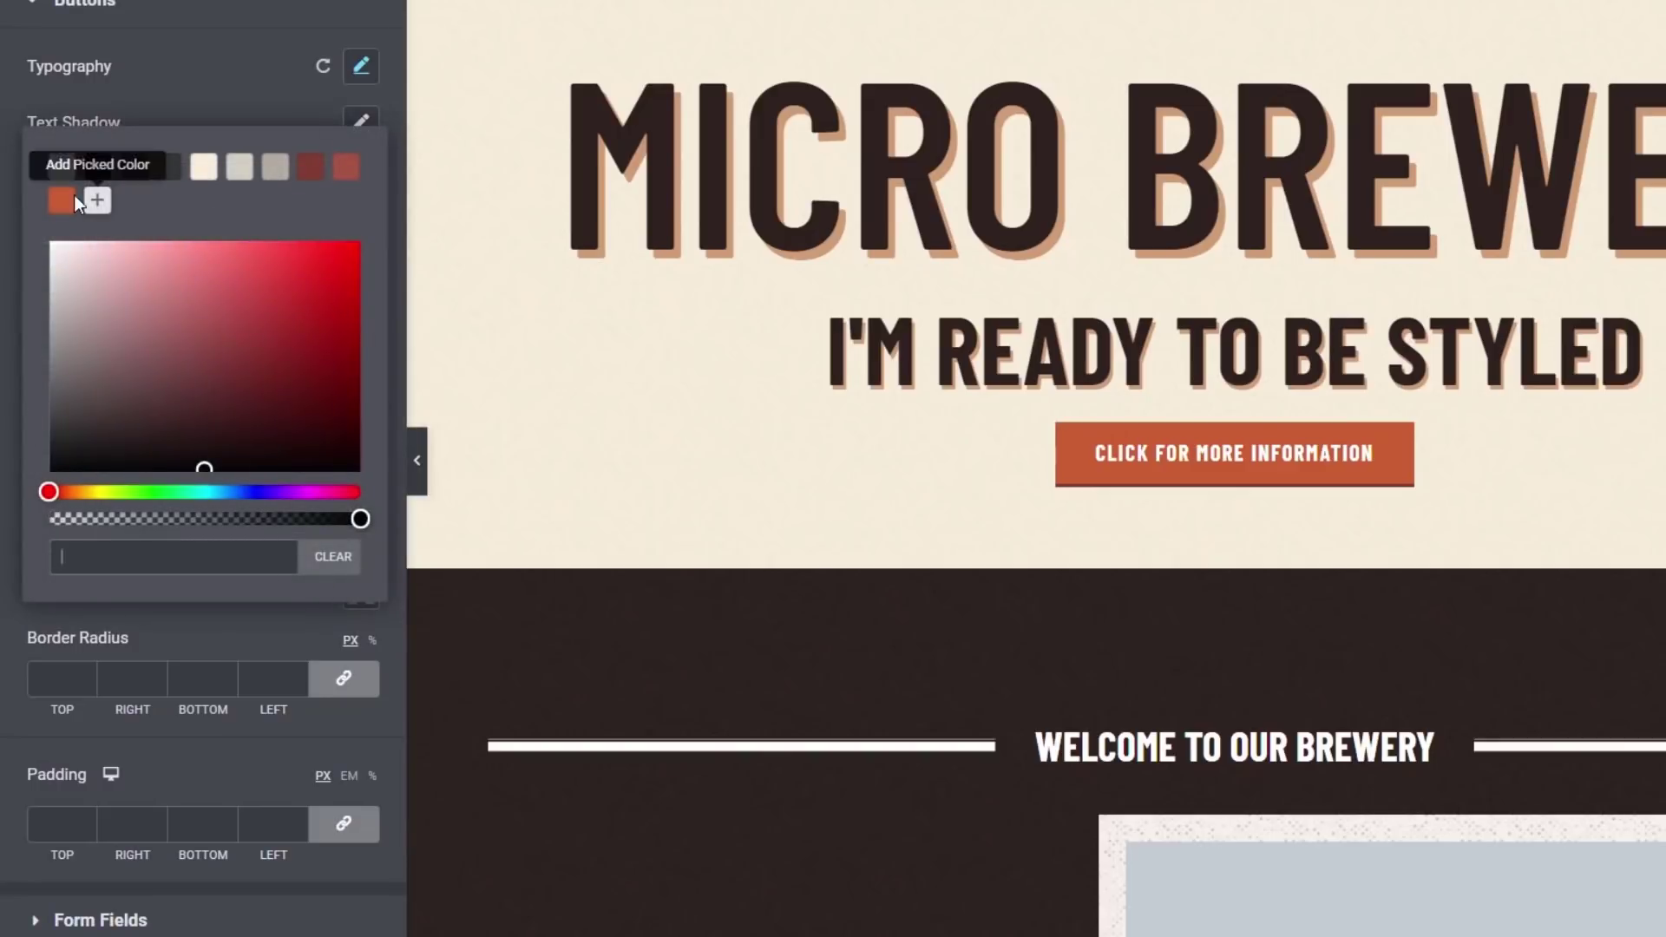
left_click(62, 201)
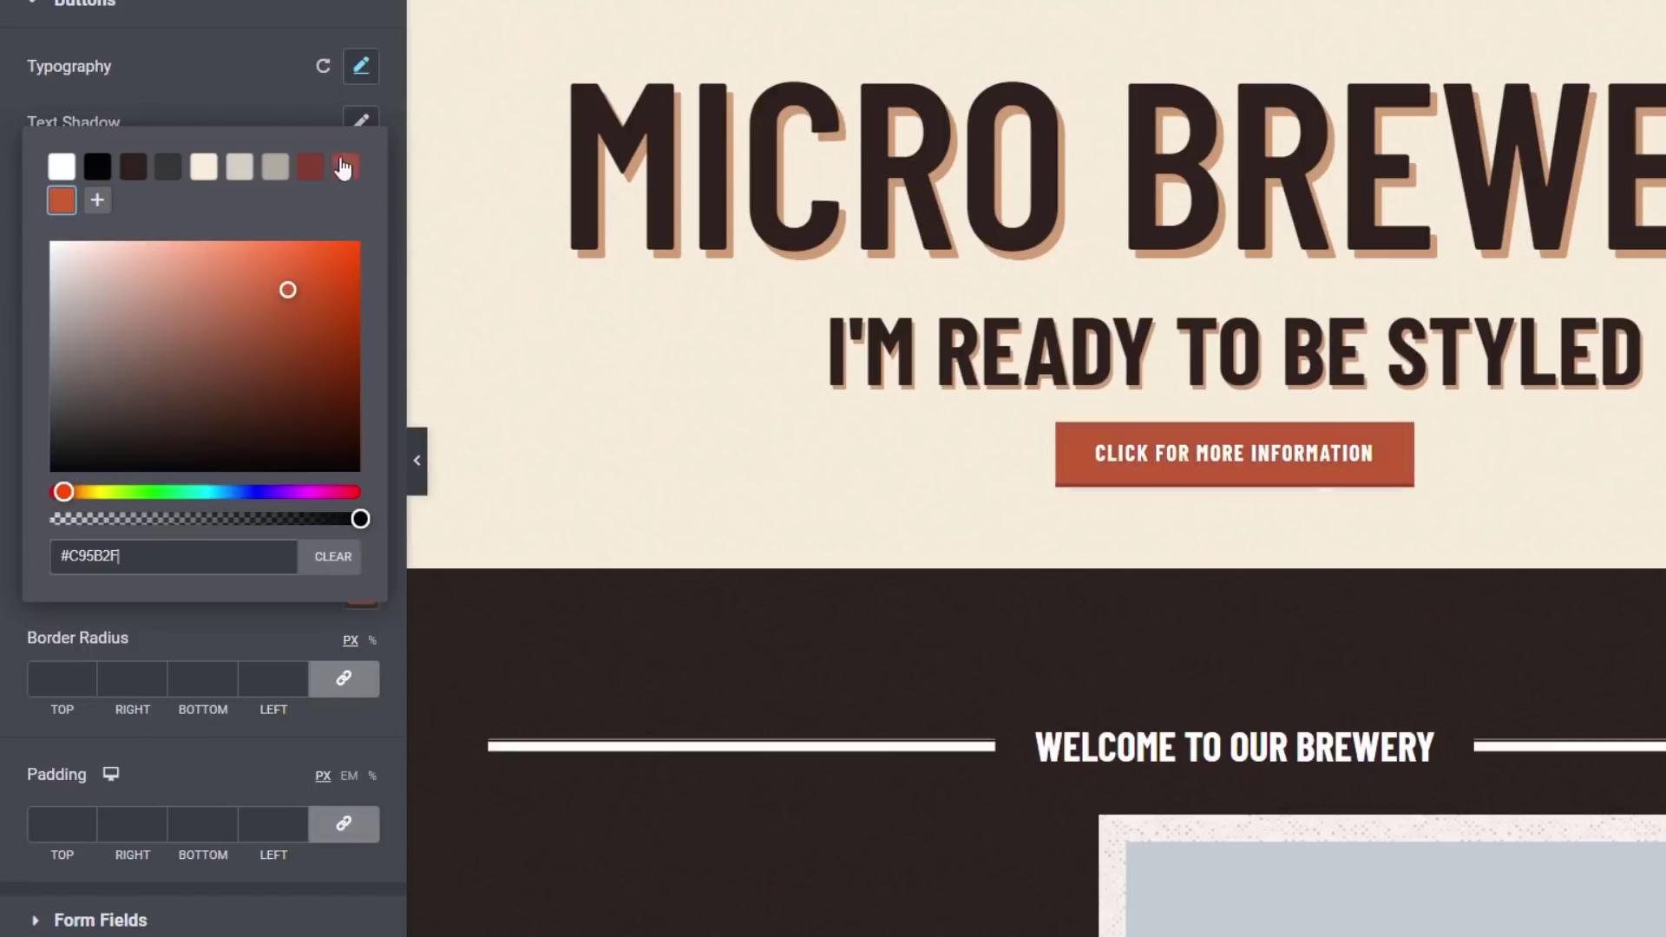
left_click(355, 137)
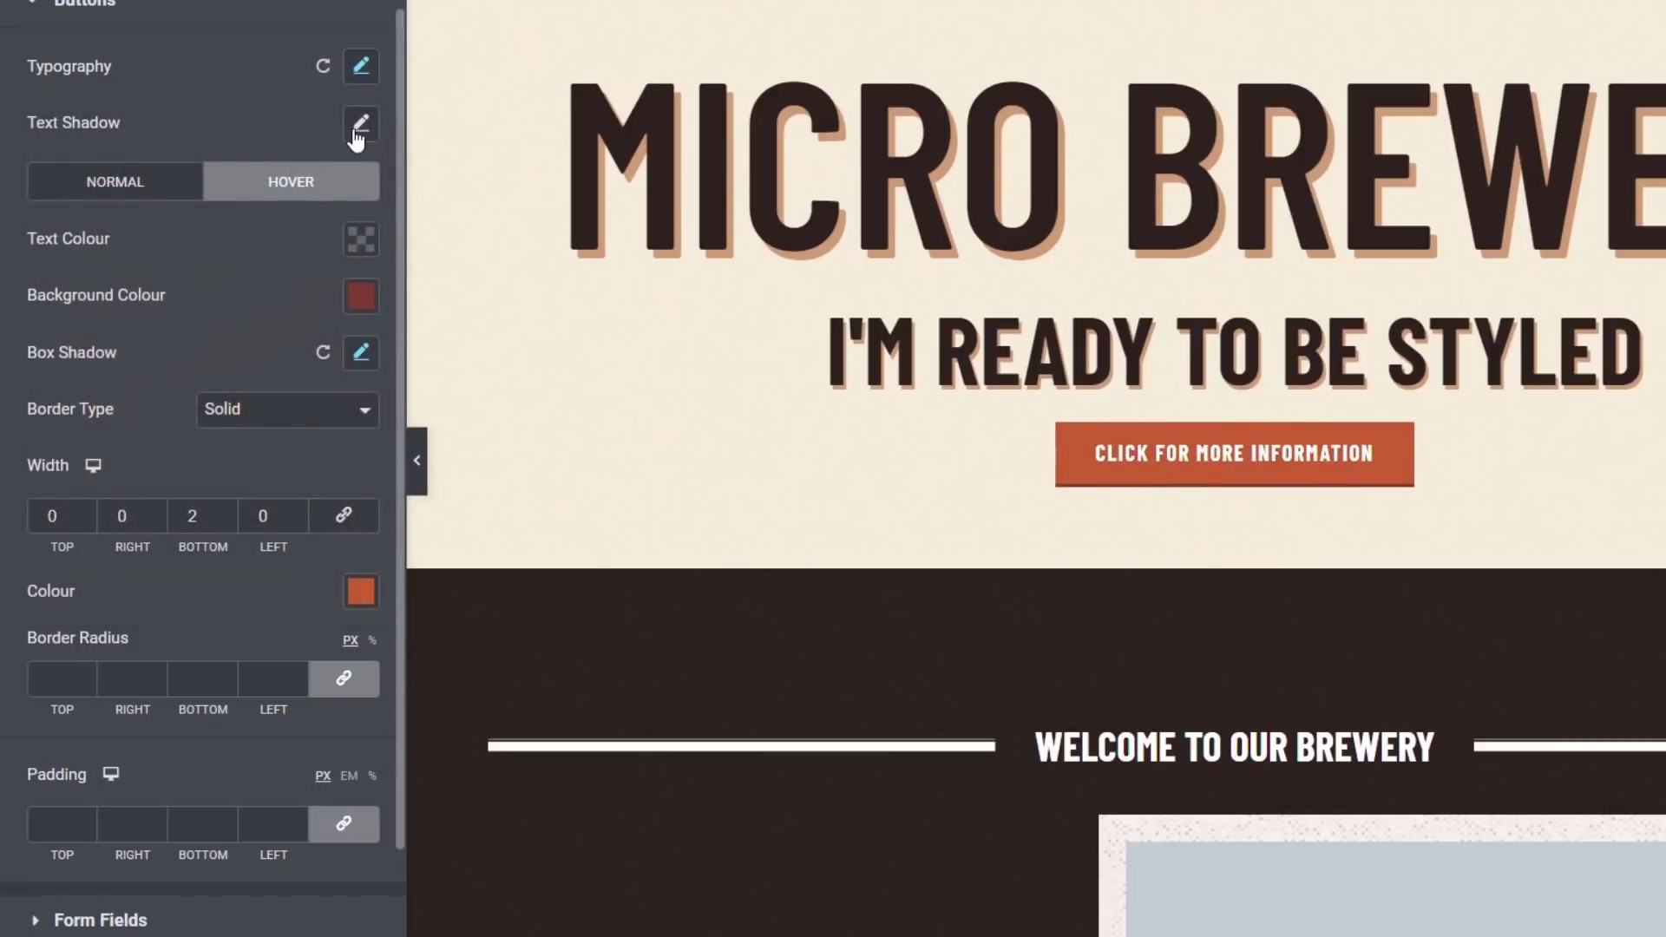
left_click(324, 353)
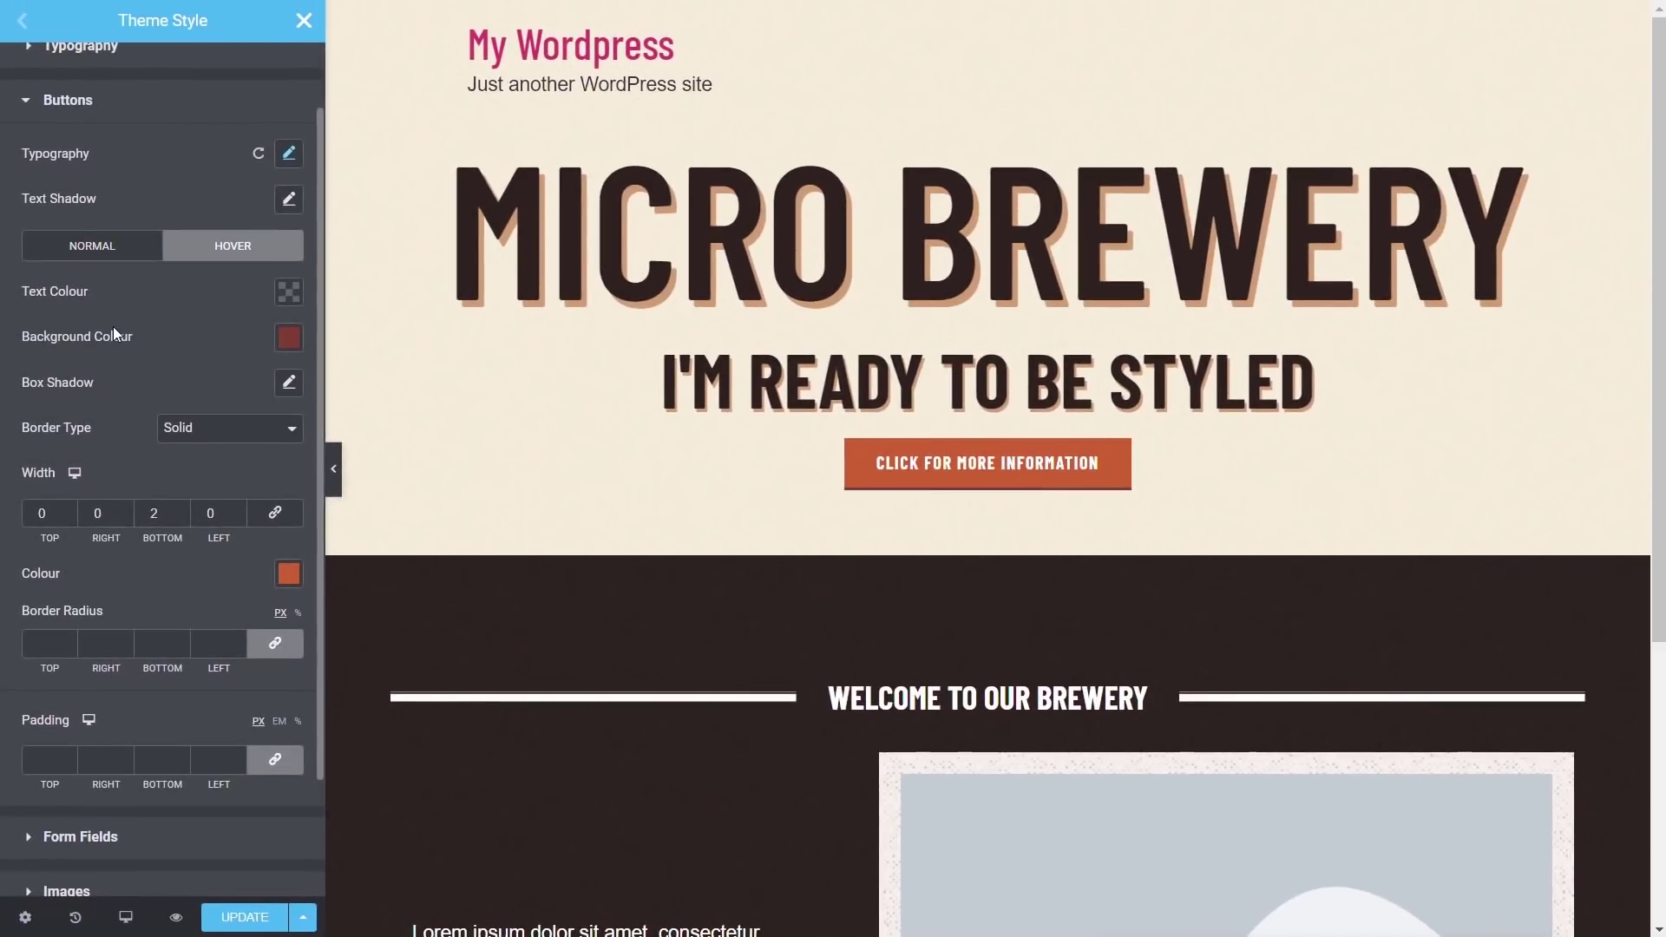
left_click(24, 103)
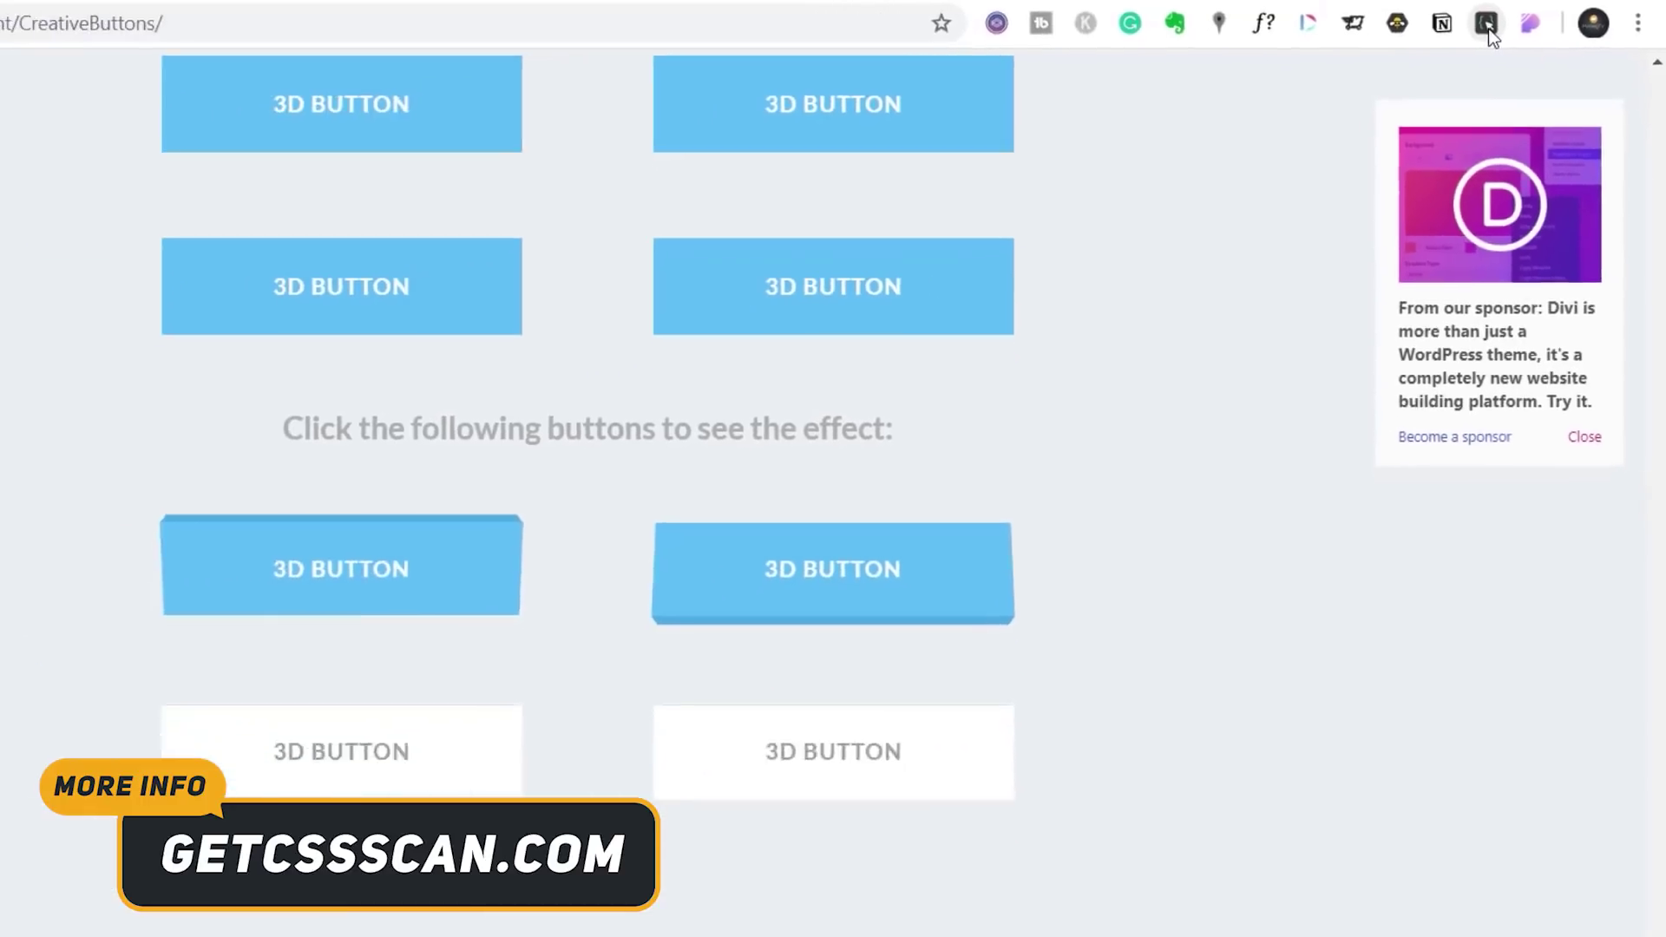
On the tympanus.net Creative Buttons page, inspect the CSS of the 3D buttons with the CSS Scan extension, and close the scanner.
left_click(1457, 28)
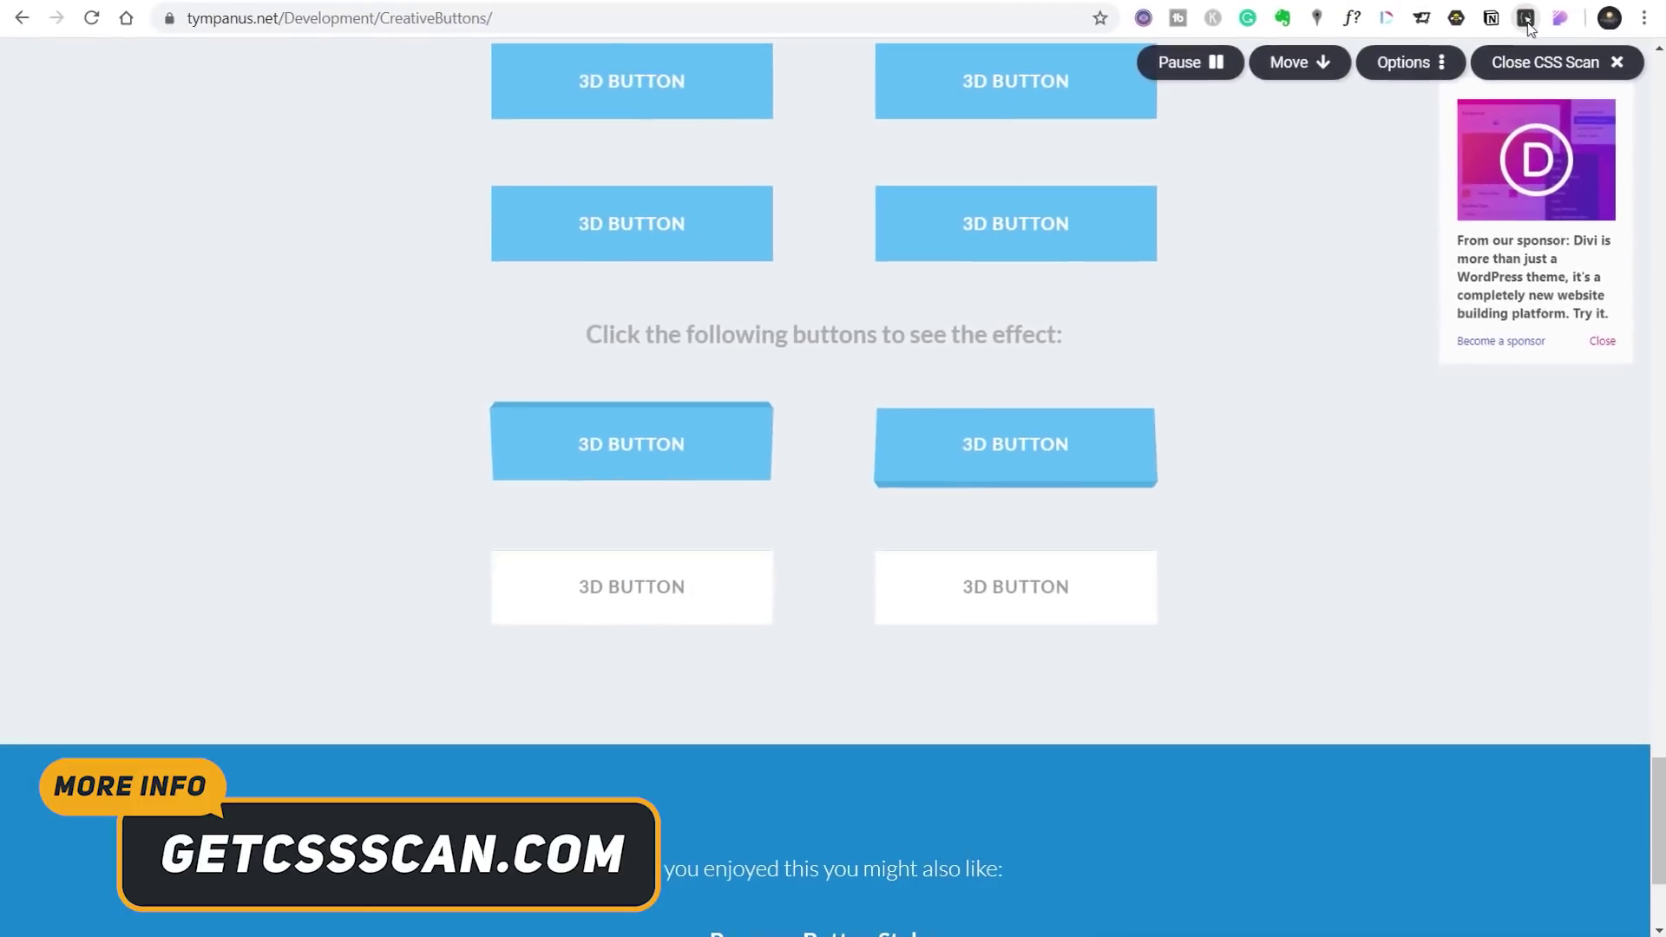
scroll(1397, 161, "down", 2)
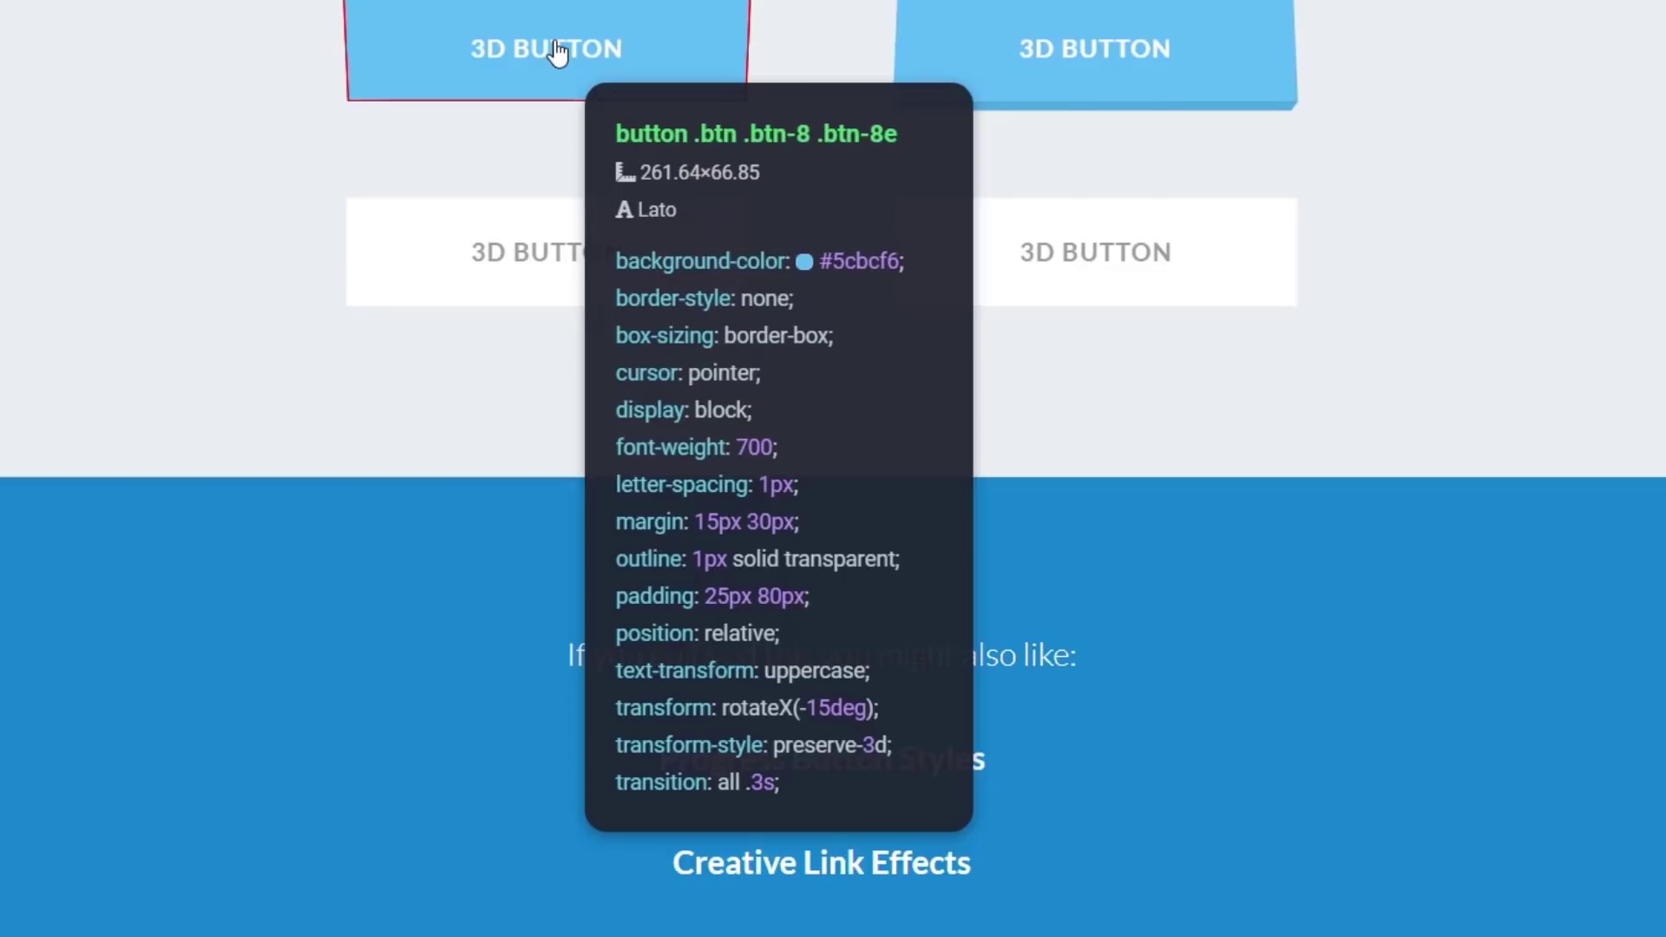
scroll(573, 69, "up", 2)
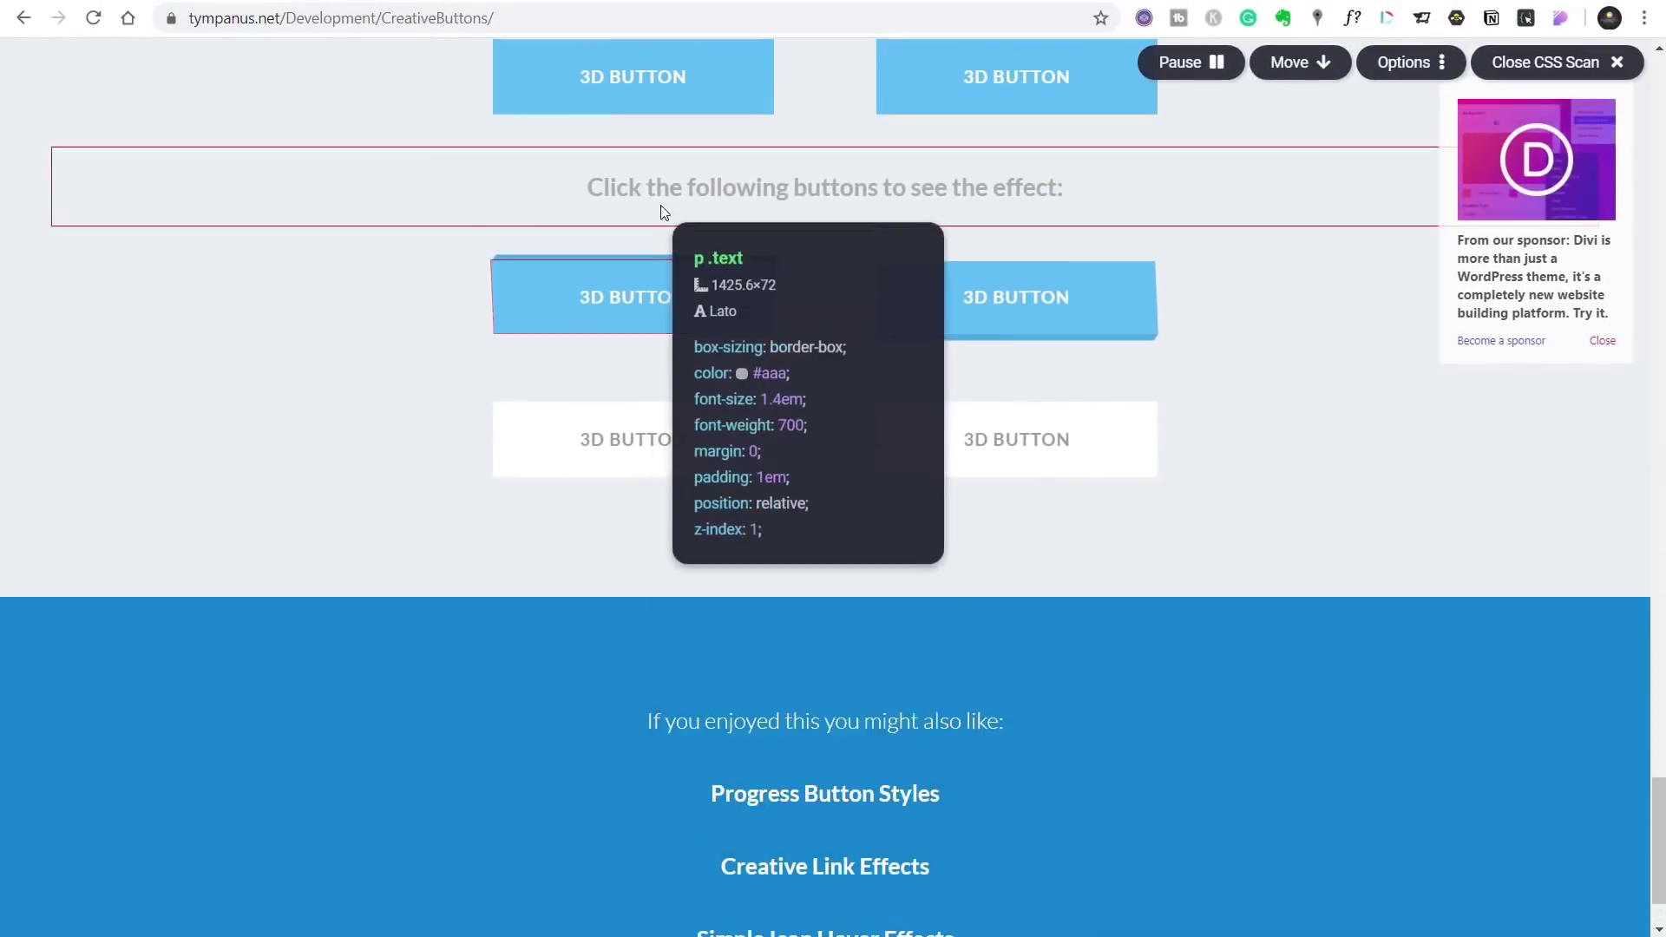
scroll(660, 208, "up", 2)
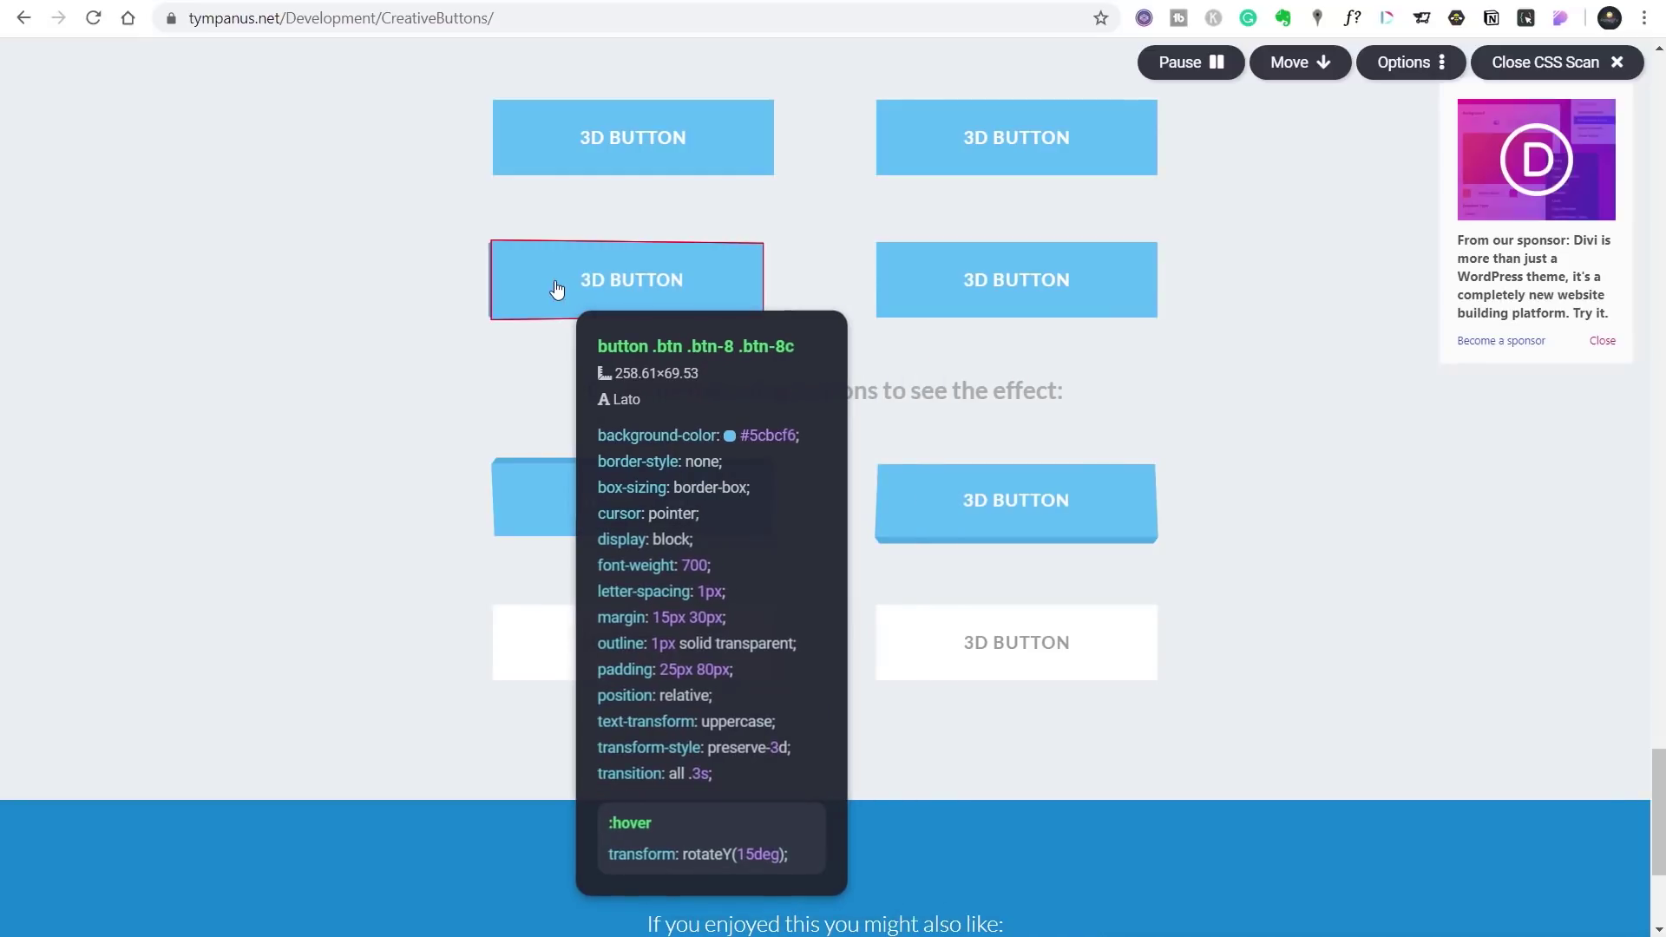
left_click(556, 289)
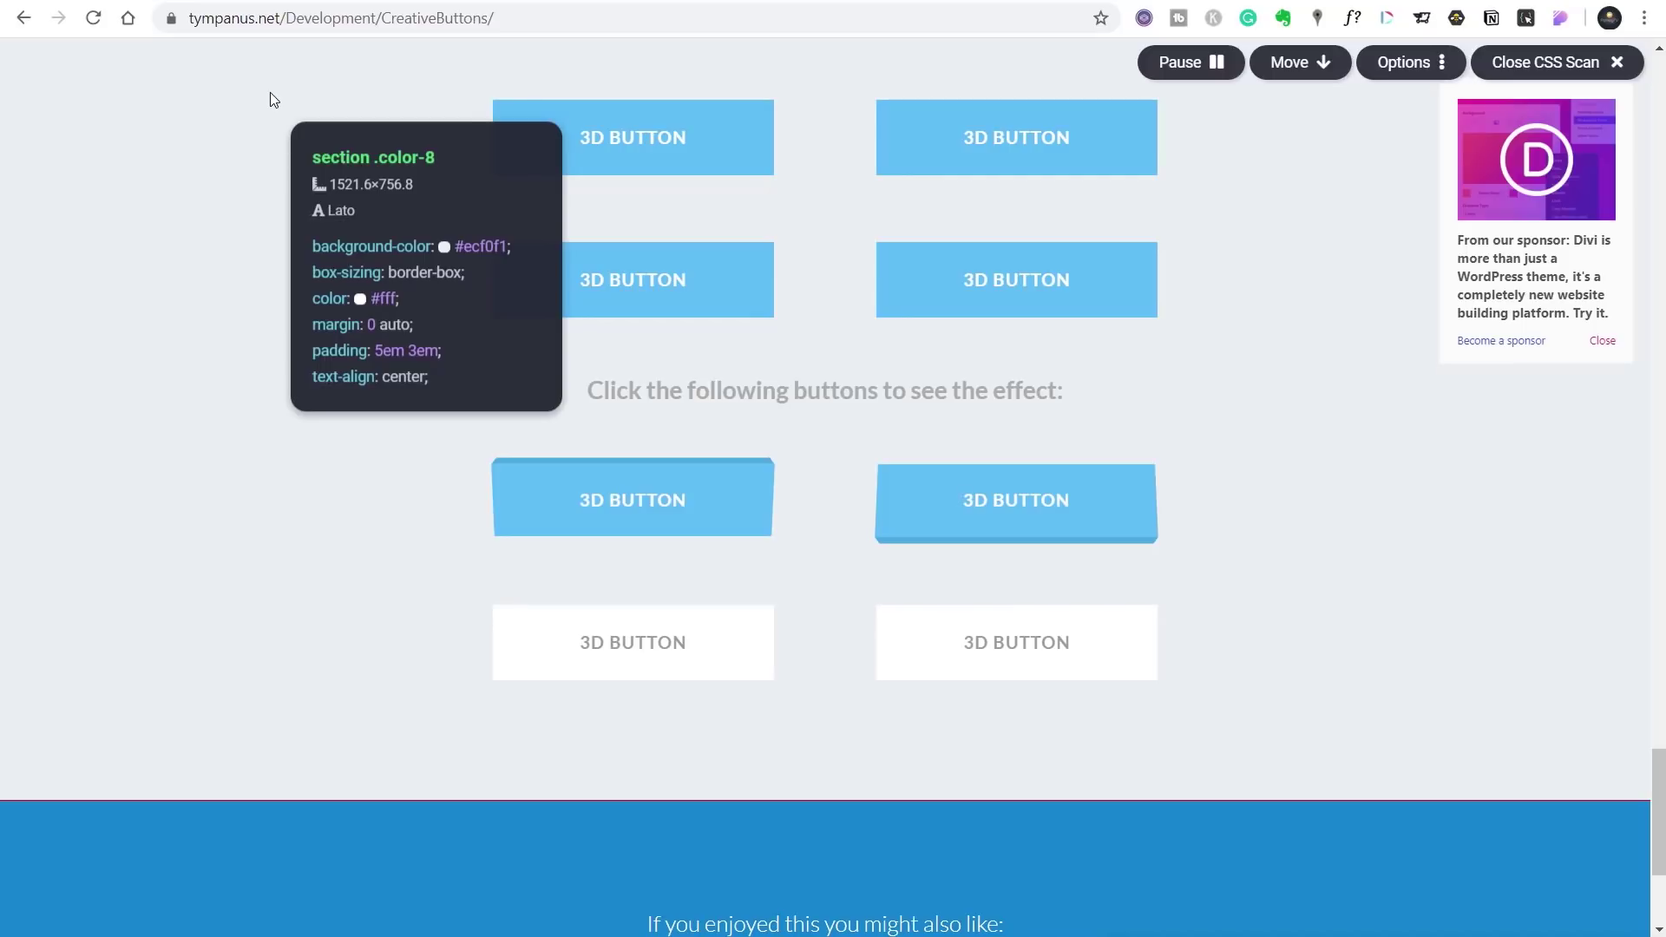
key("Escape")
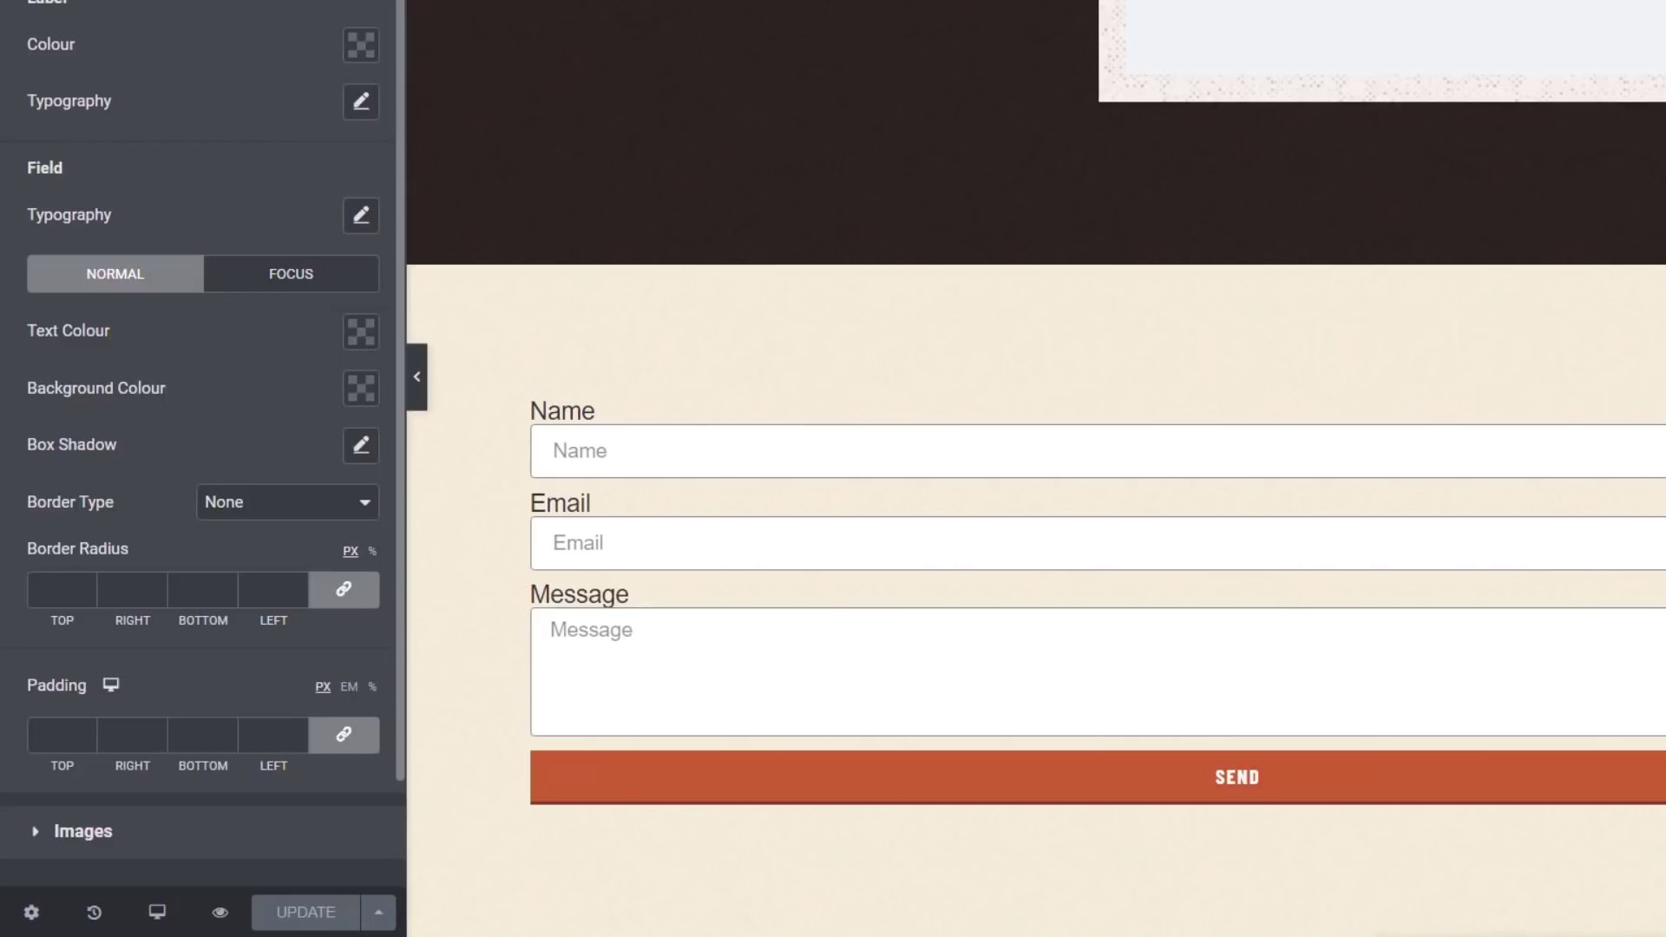
In Elementor's Theme Style, give images a solid border of width 5 in the saved dark red swatch, #7F3A2D.
left_click(217, 833)
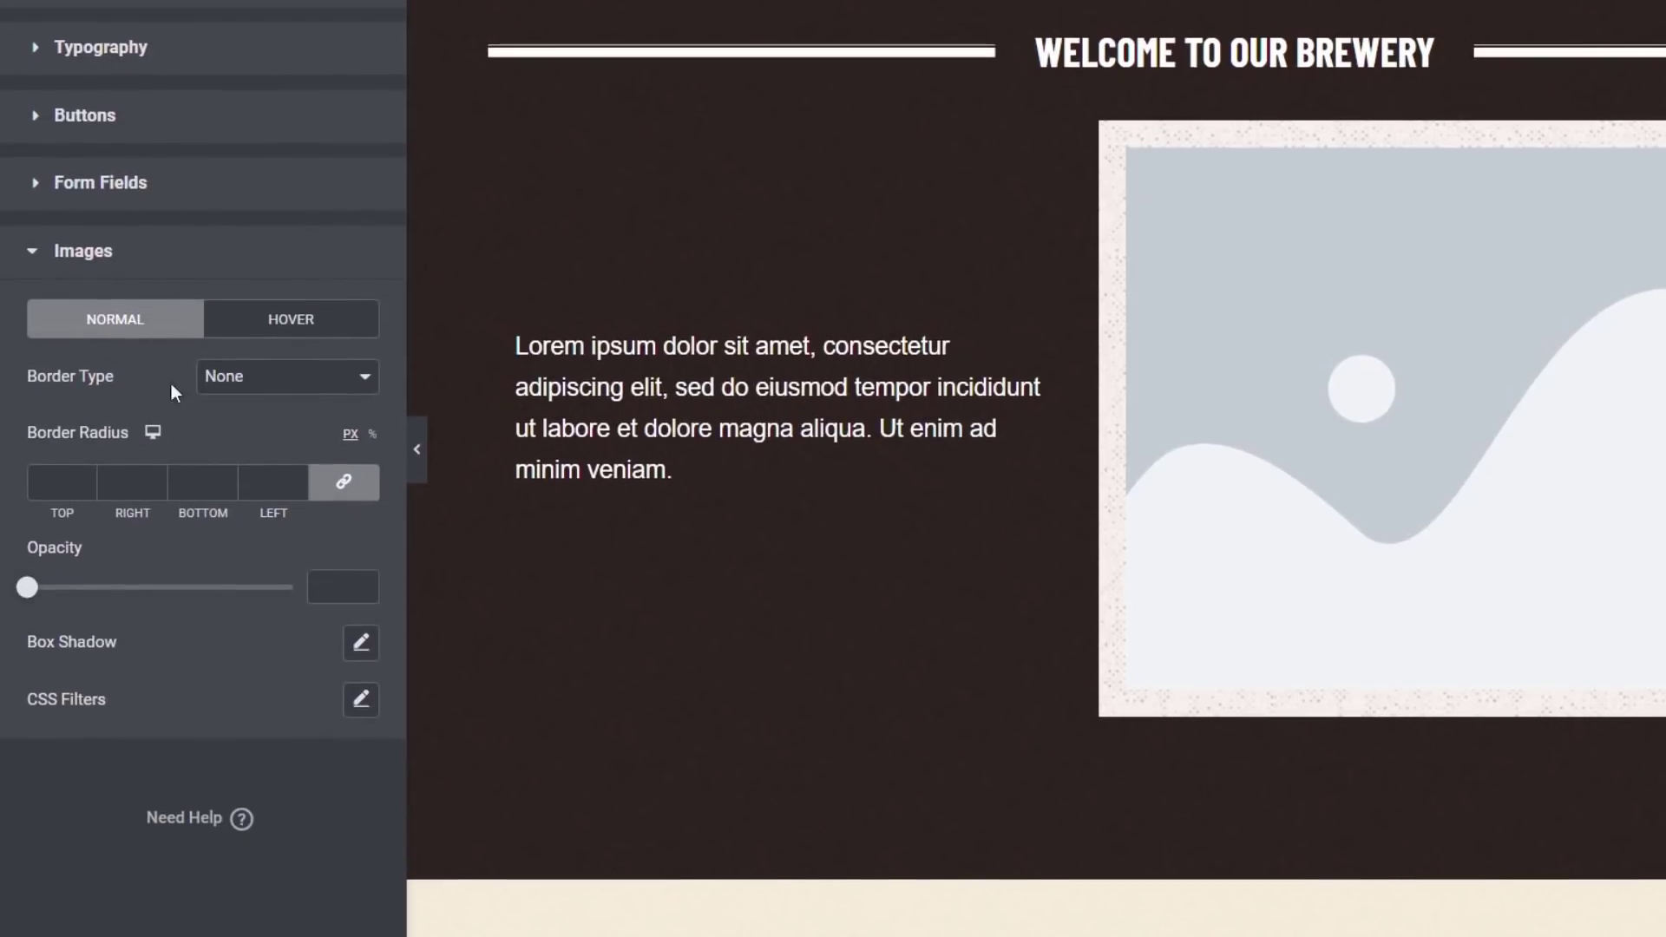
left_click(248, 382)
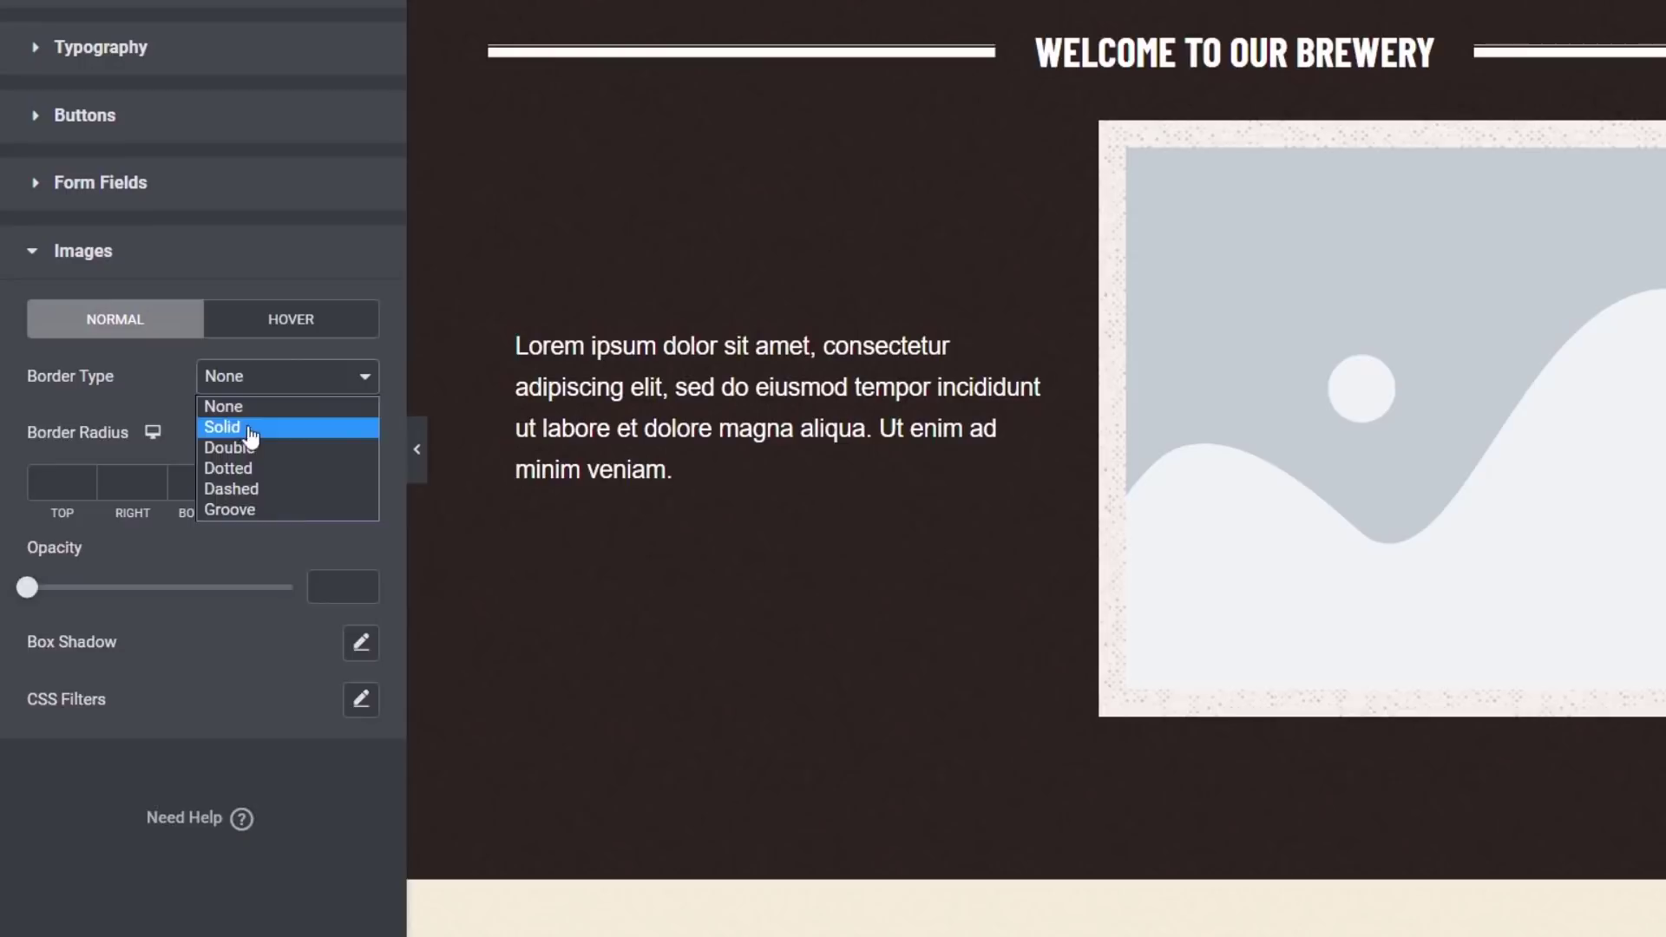
left_click(250, 427)
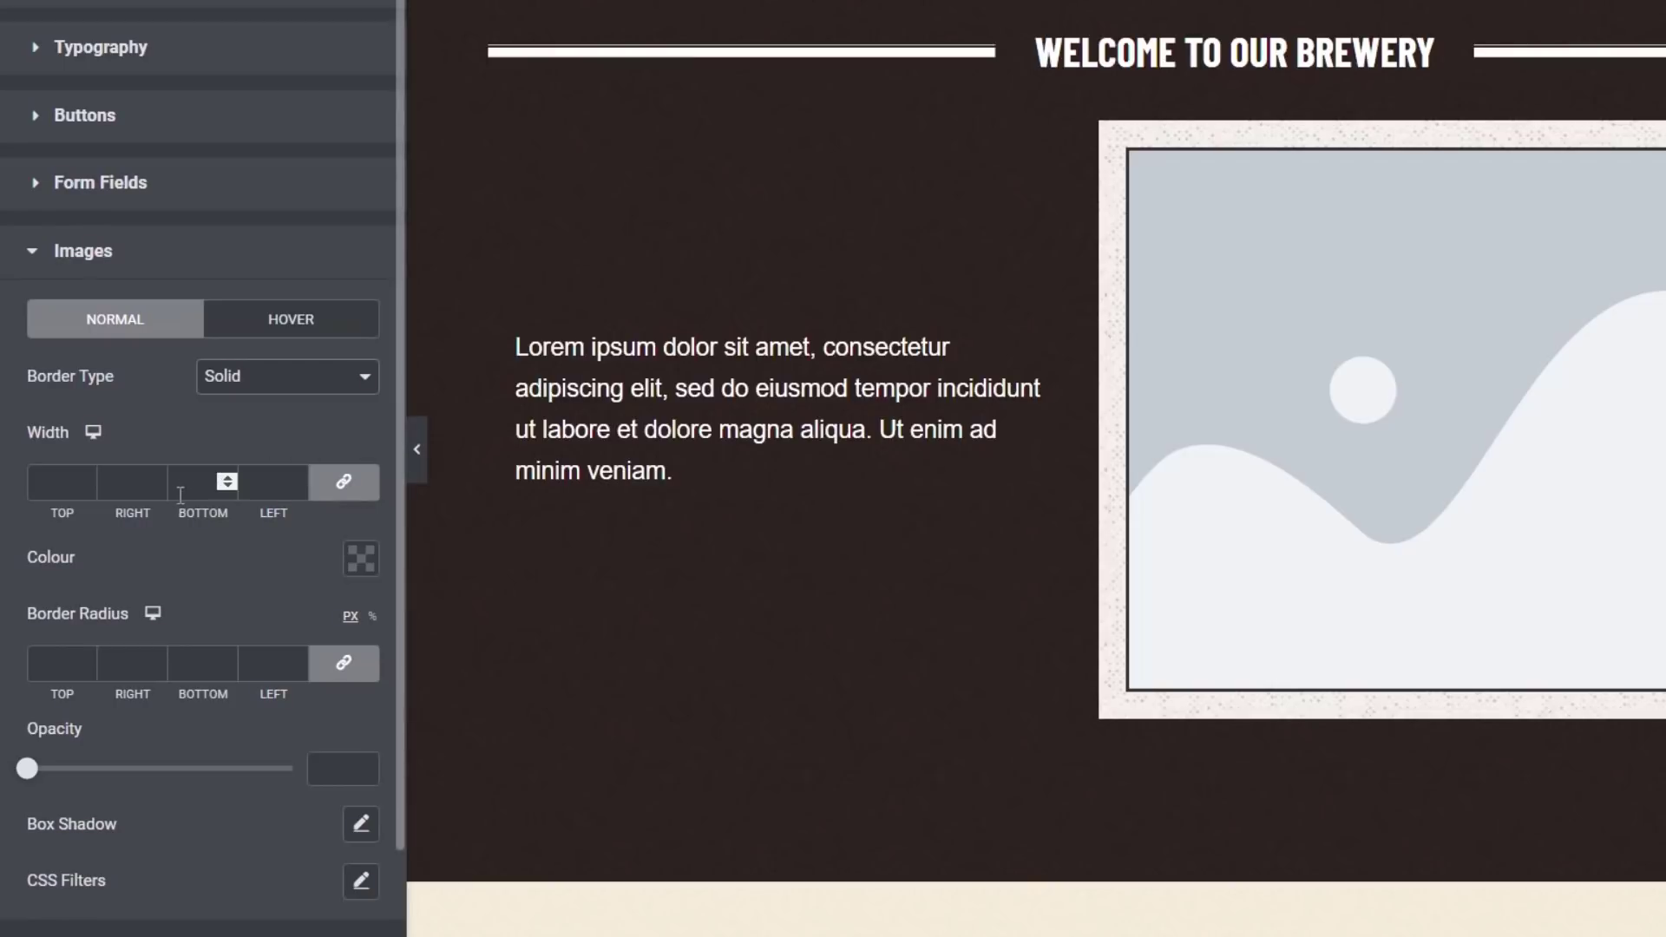
left_click(45, 485)
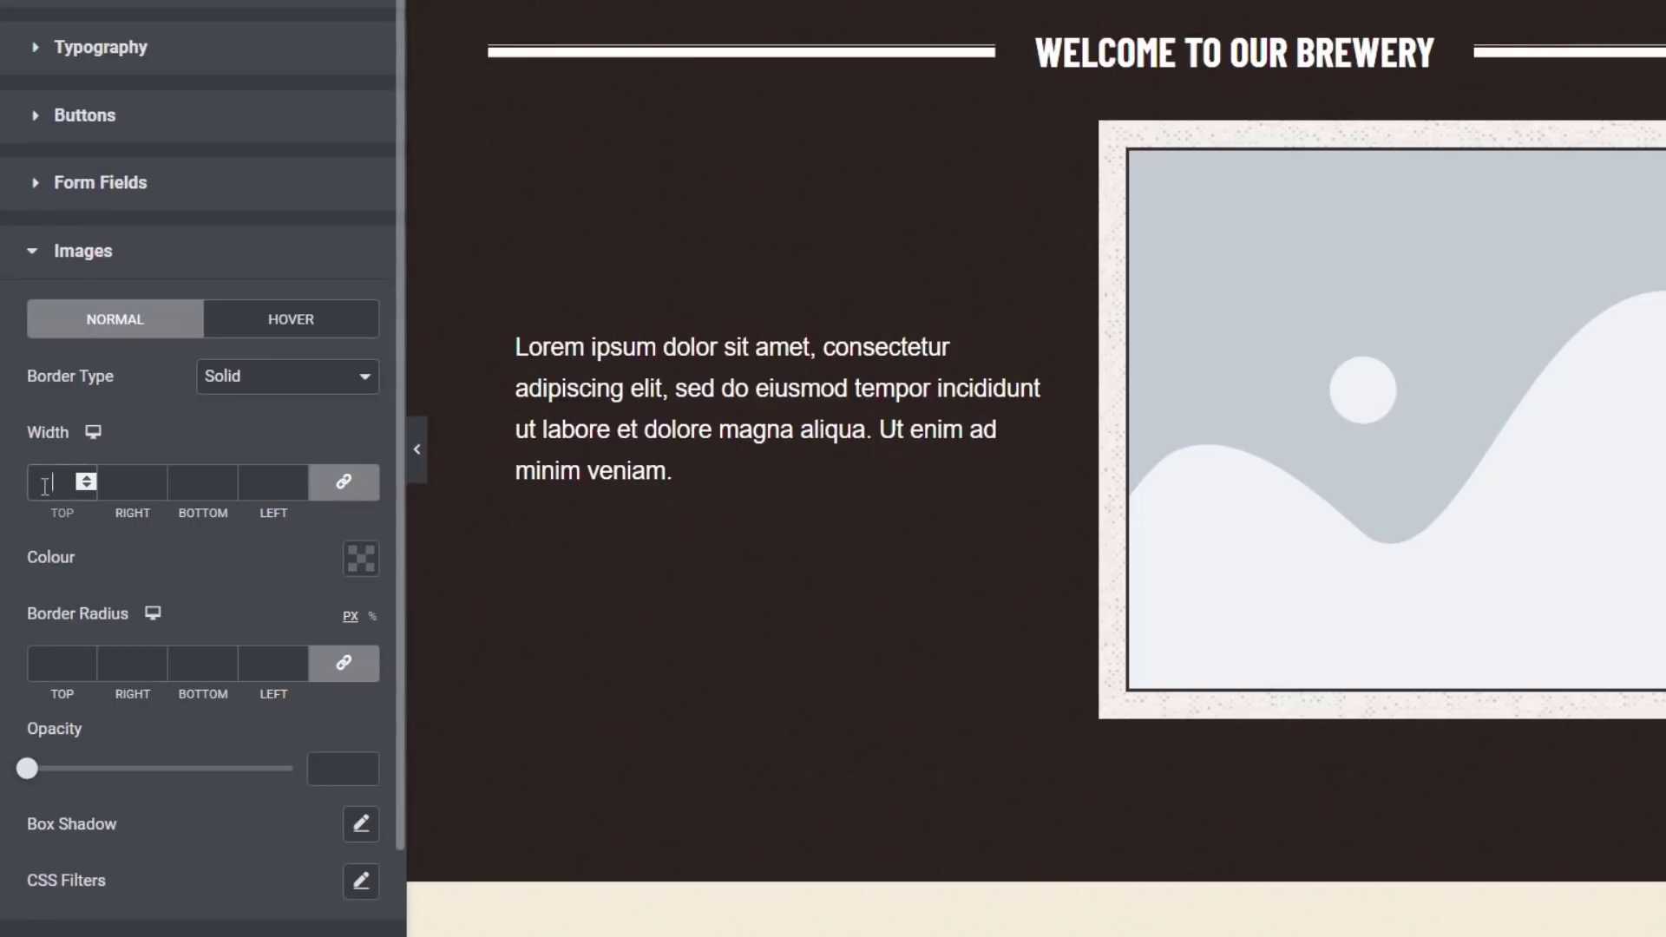
type("5")
left_click(361, 558)
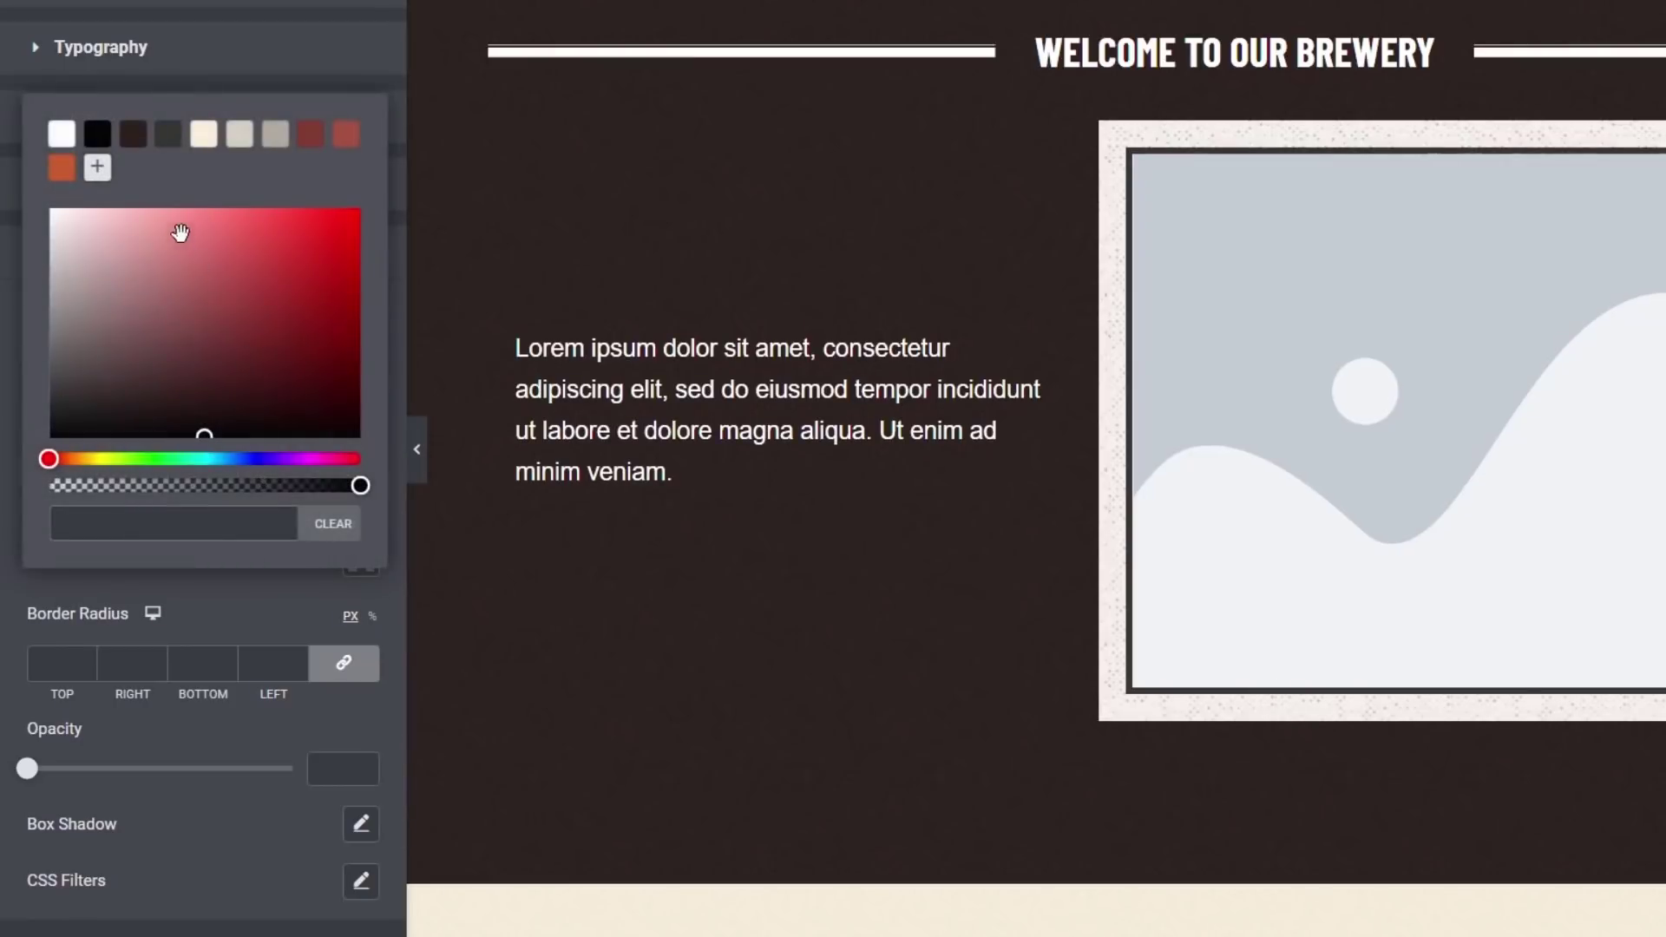
left_click(310, 139)
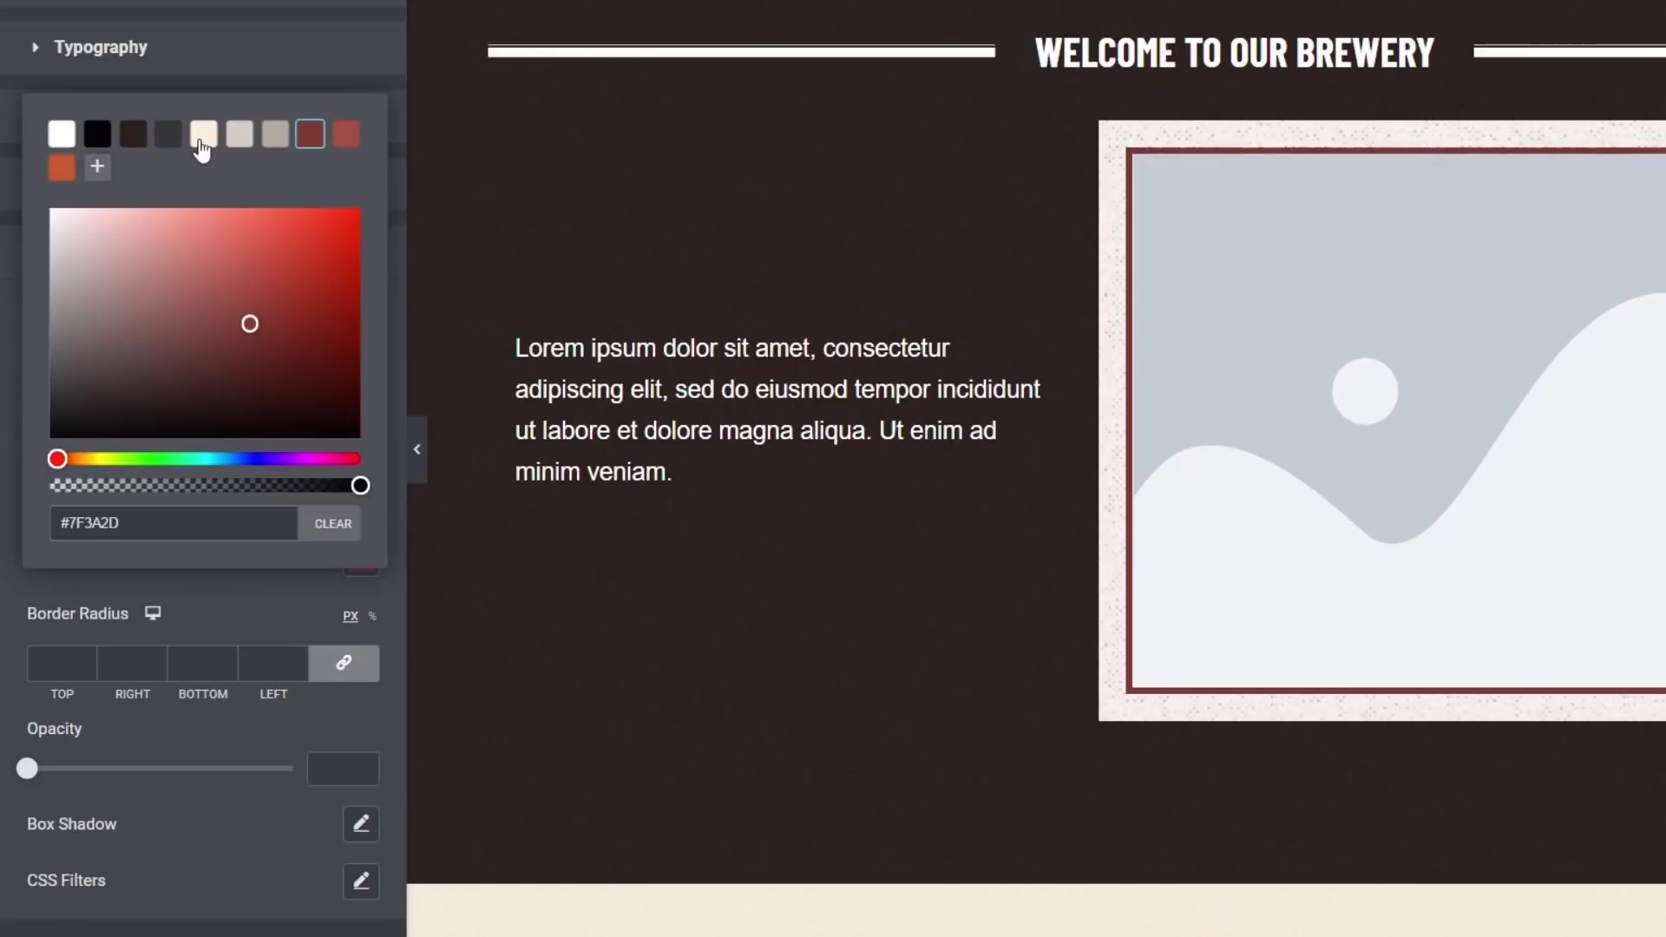
left_click(255, 597)
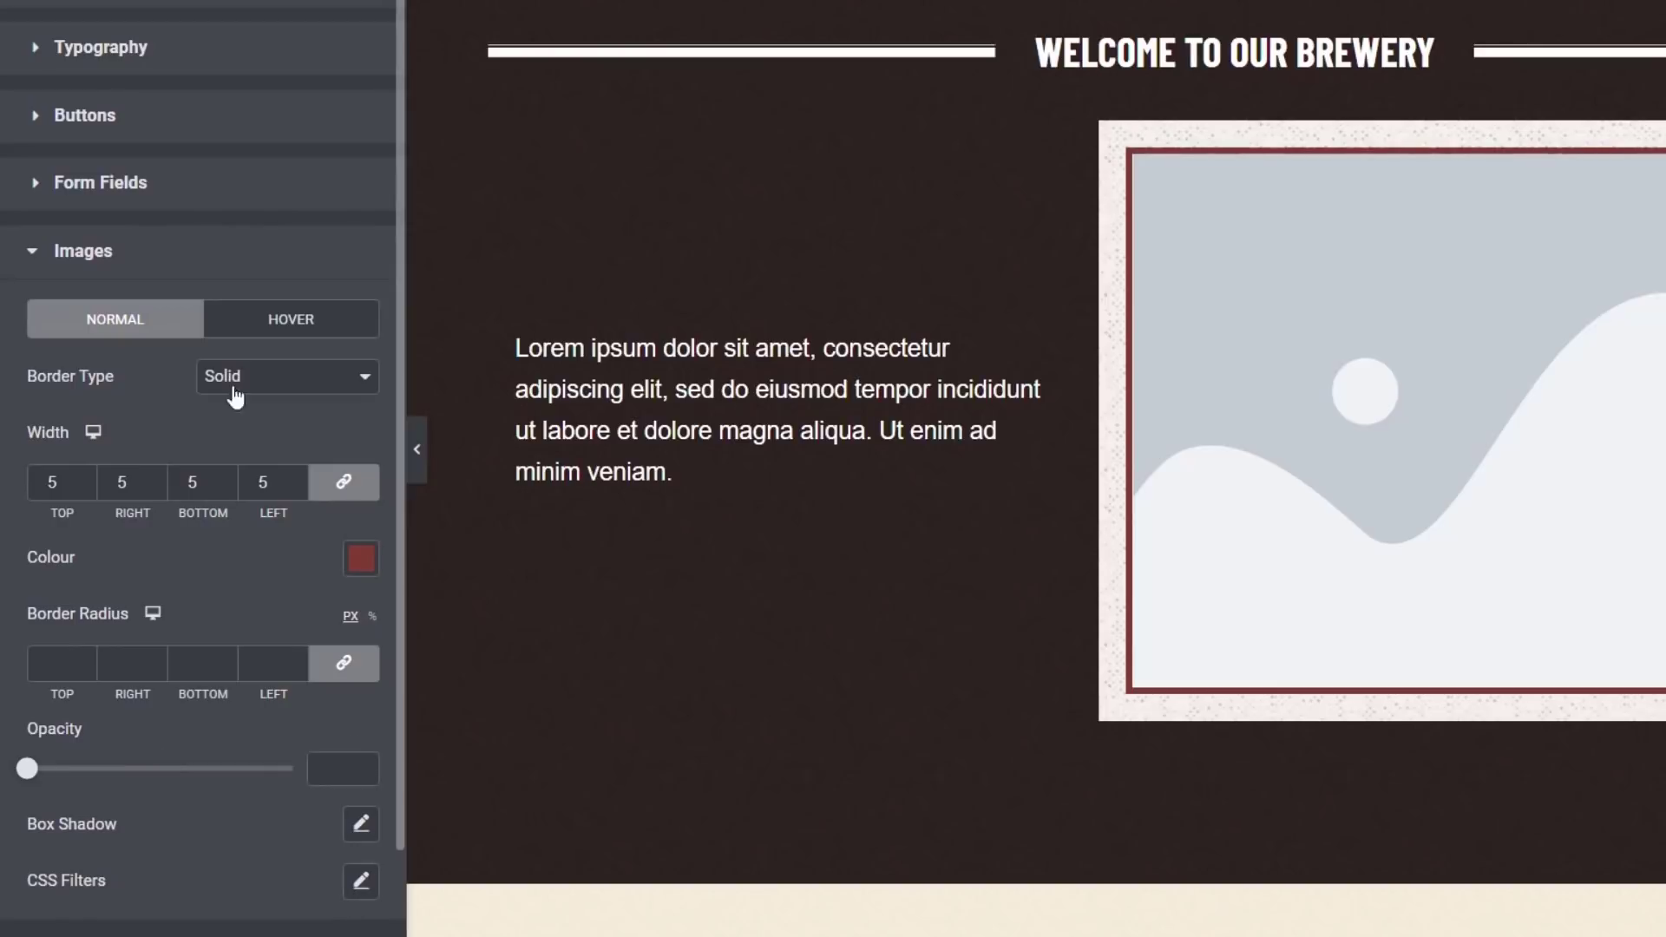
Give the images' hover state a solid border in the saved light grey-beige swatch, #D2CEC2, after trying black.
left_click(274, 332)
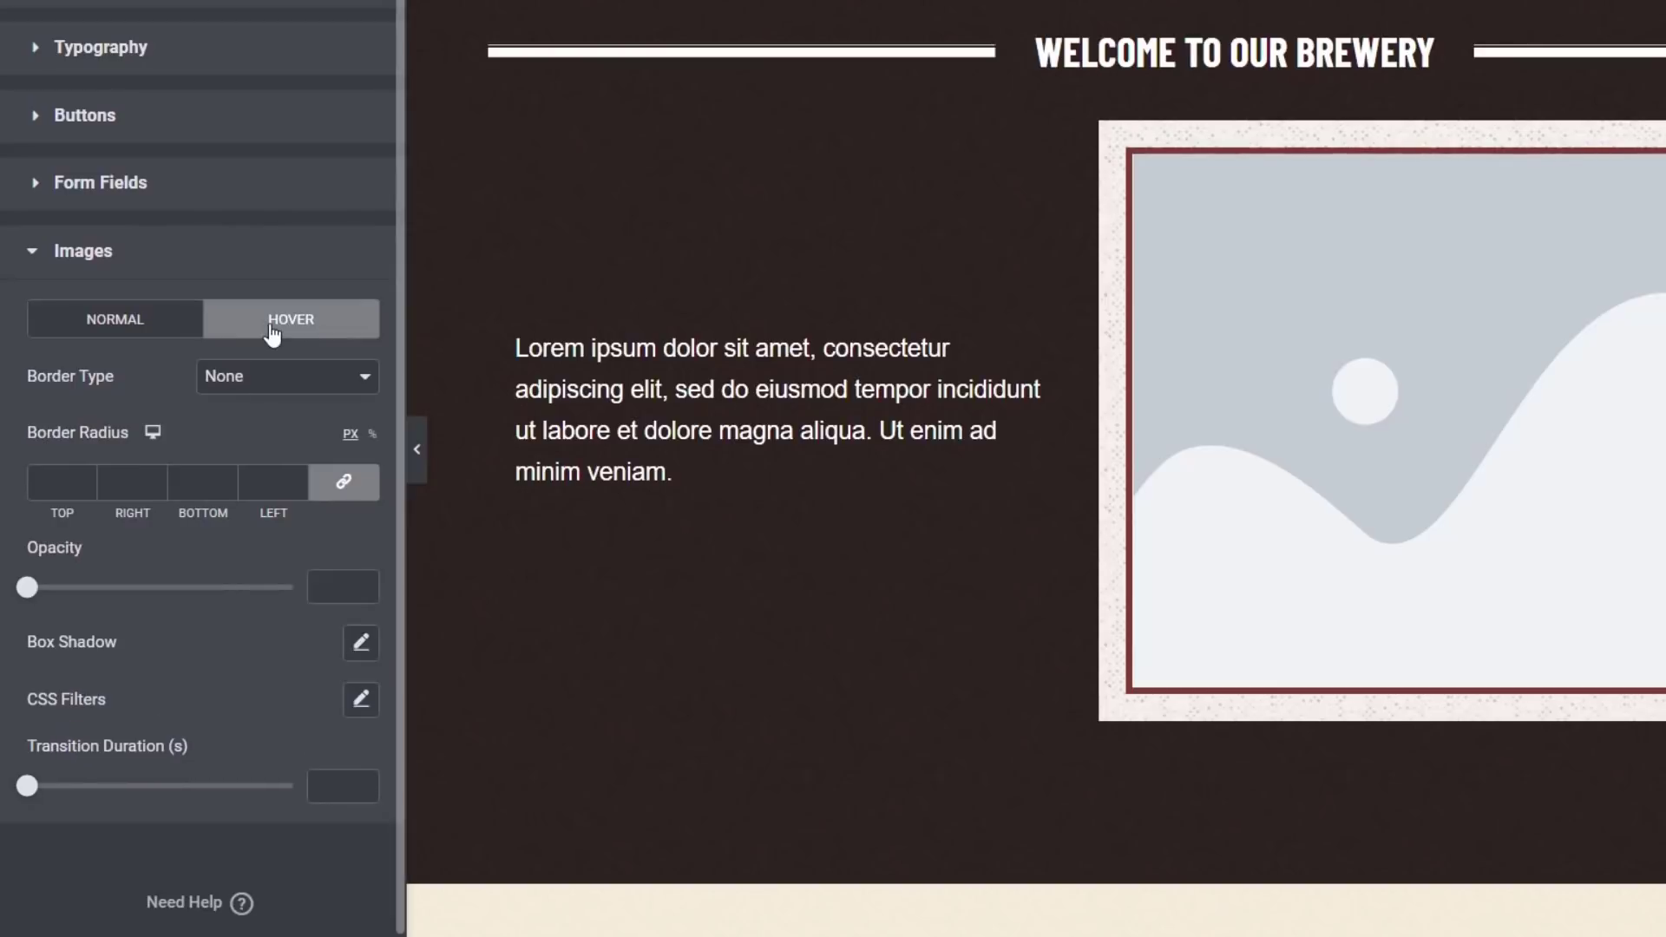
left_click(284, 380)
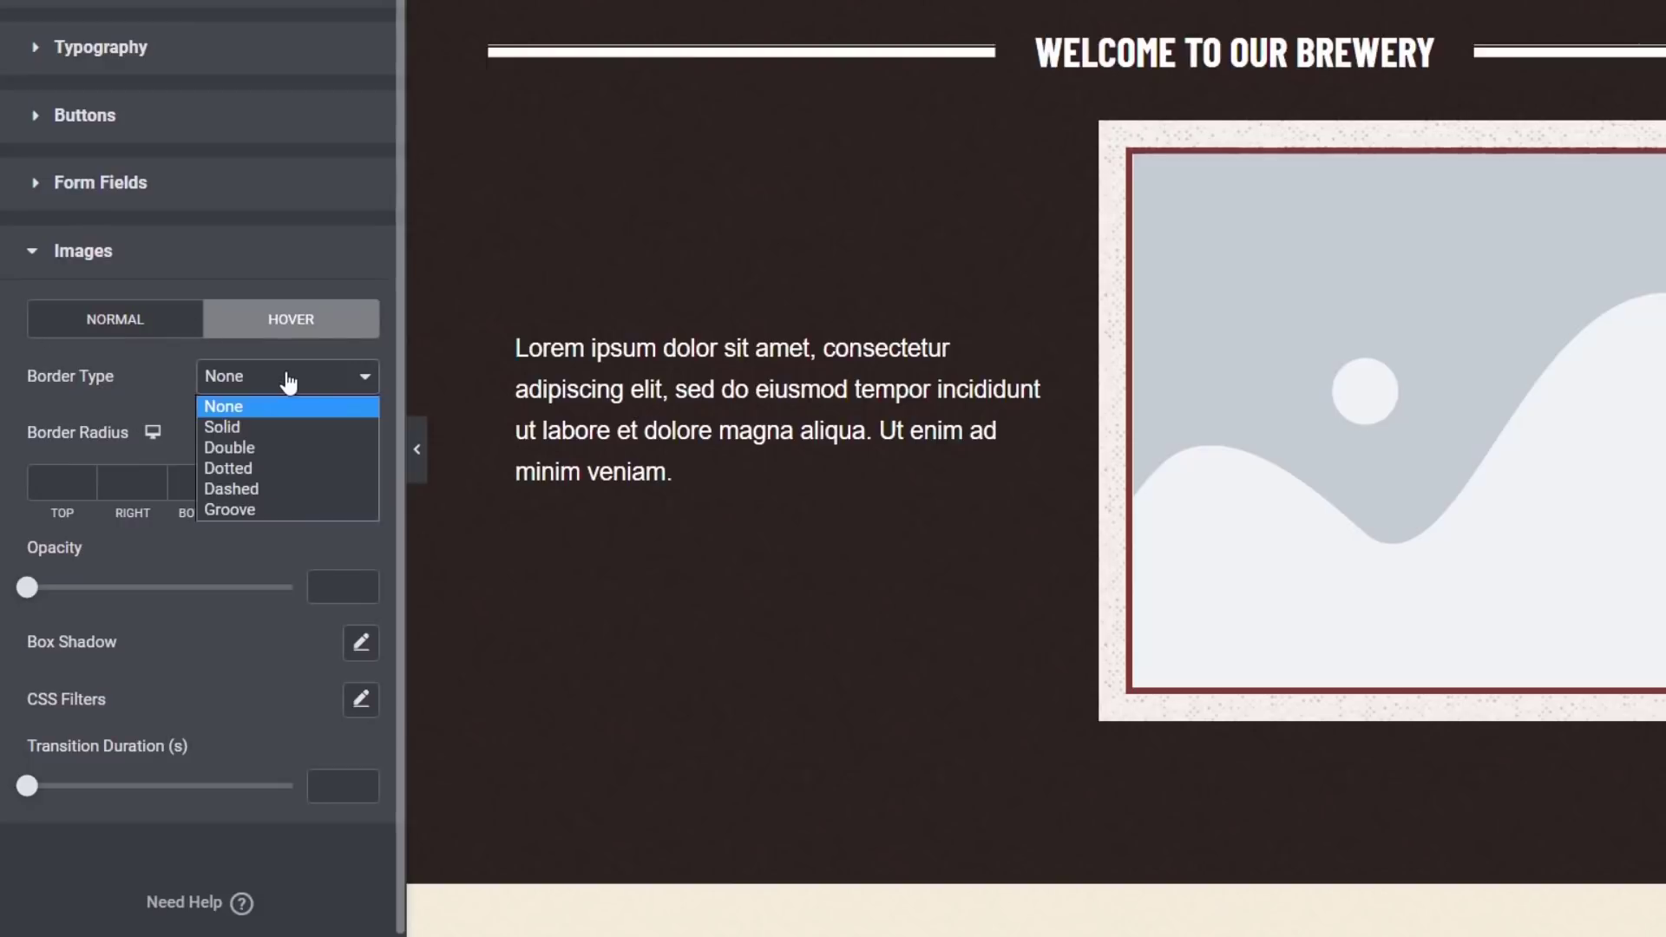
left_click(273, 427)
left_click(361, 551)
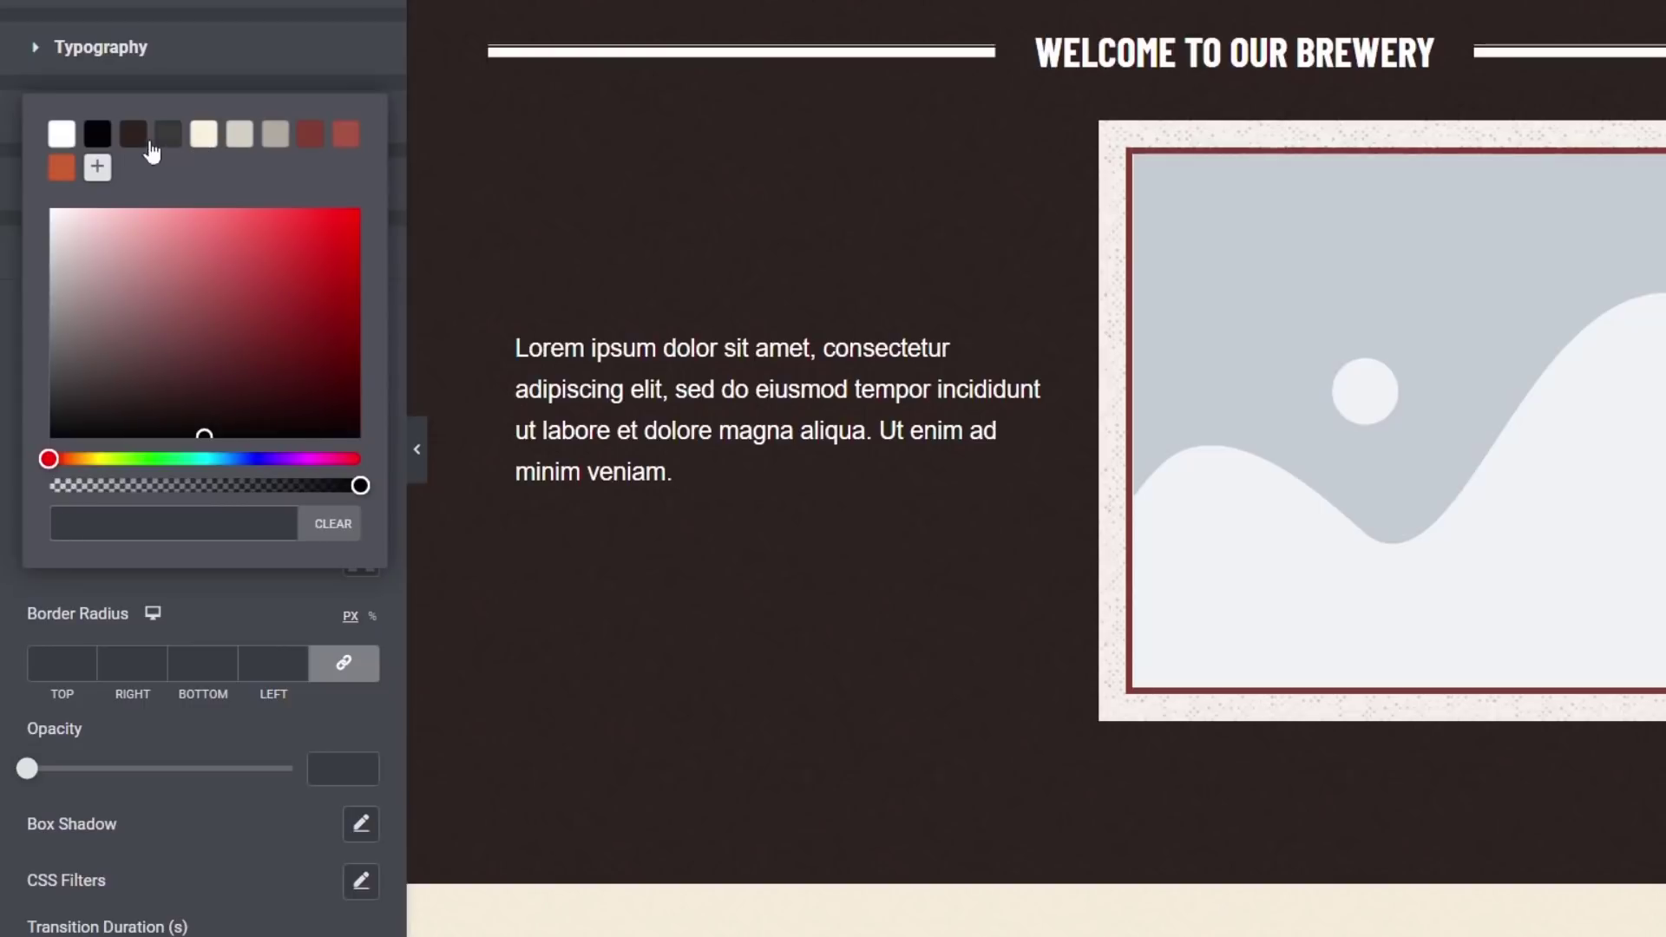
left_click(99, 134)
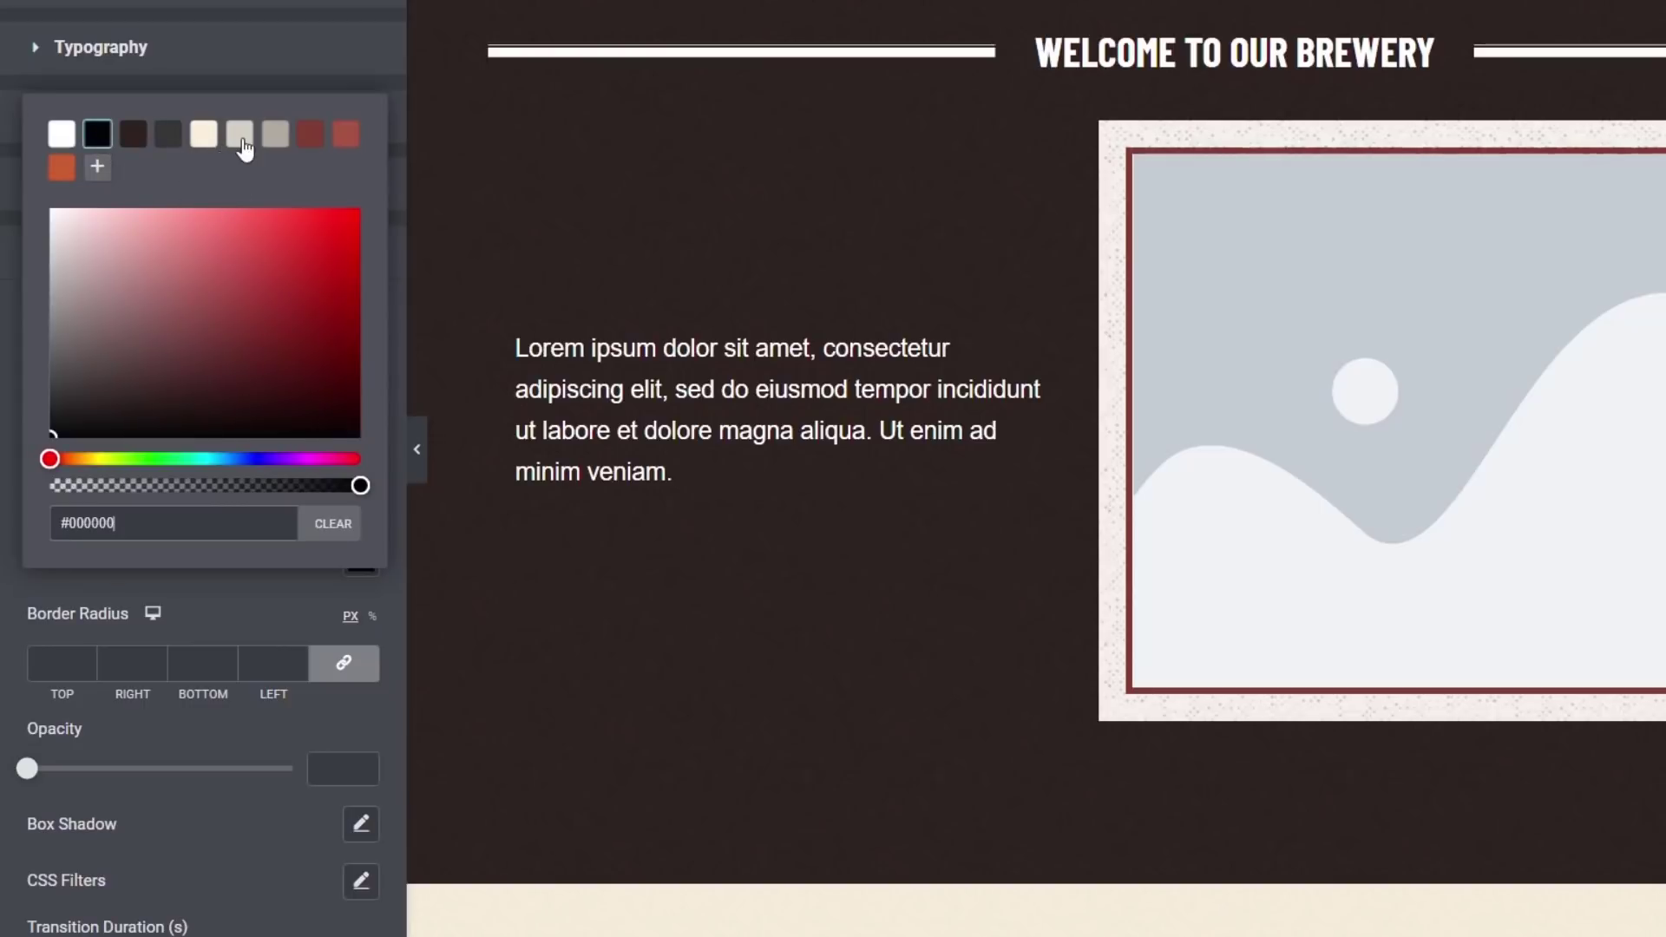
left_click(241, 135)
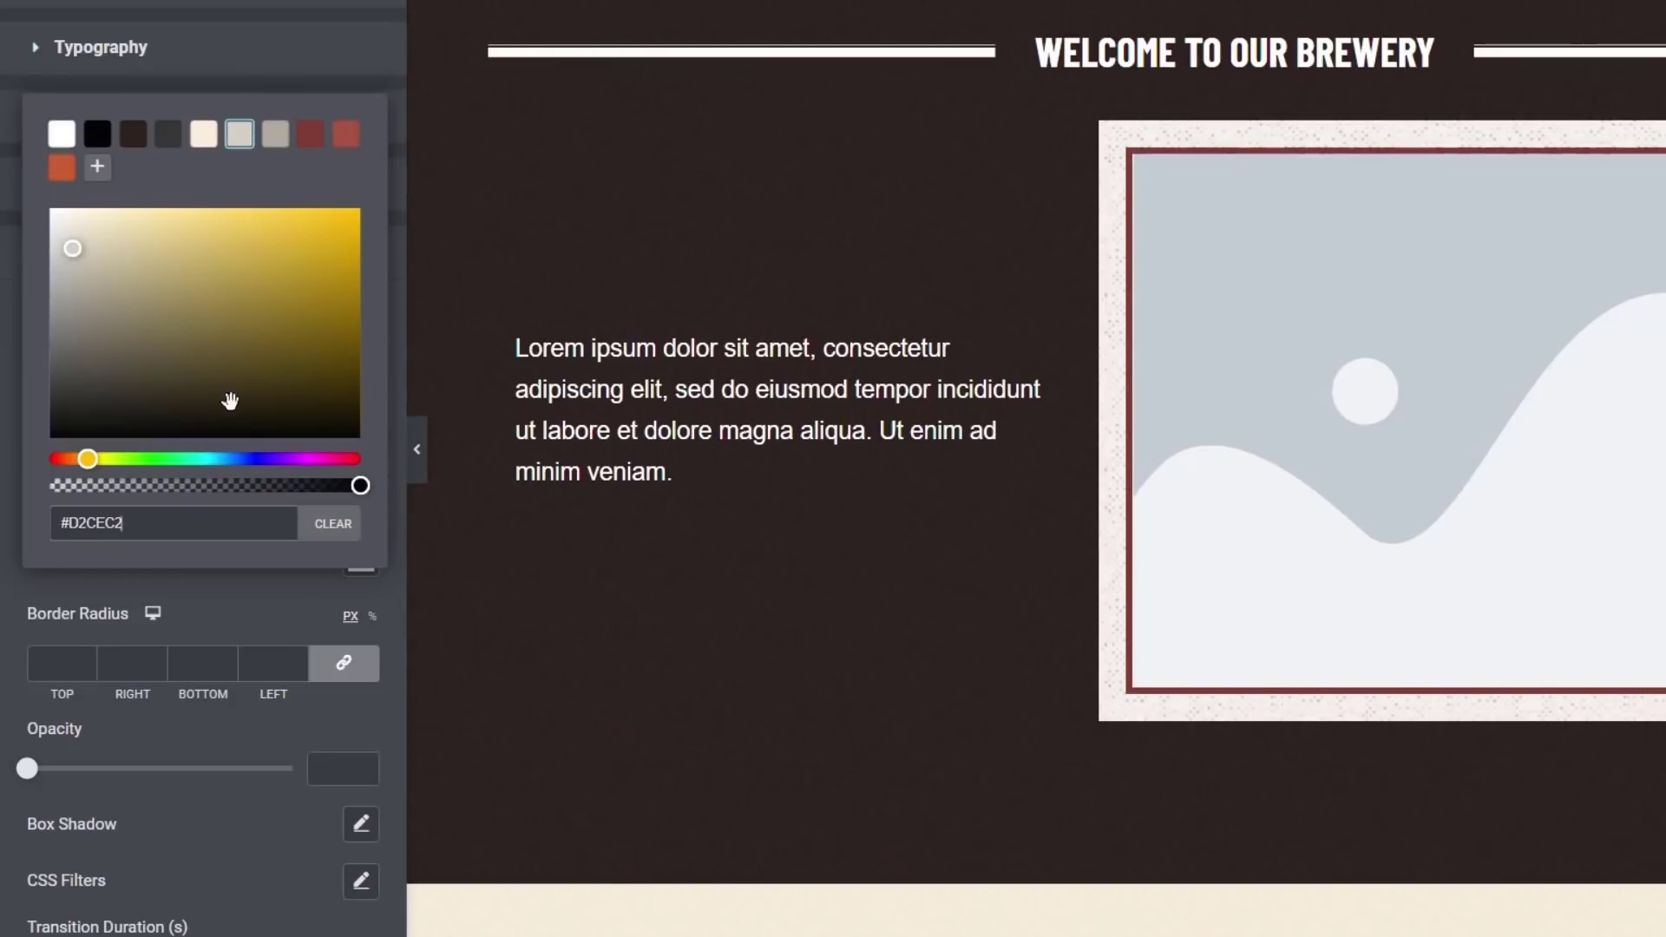
left_click(237, 595)
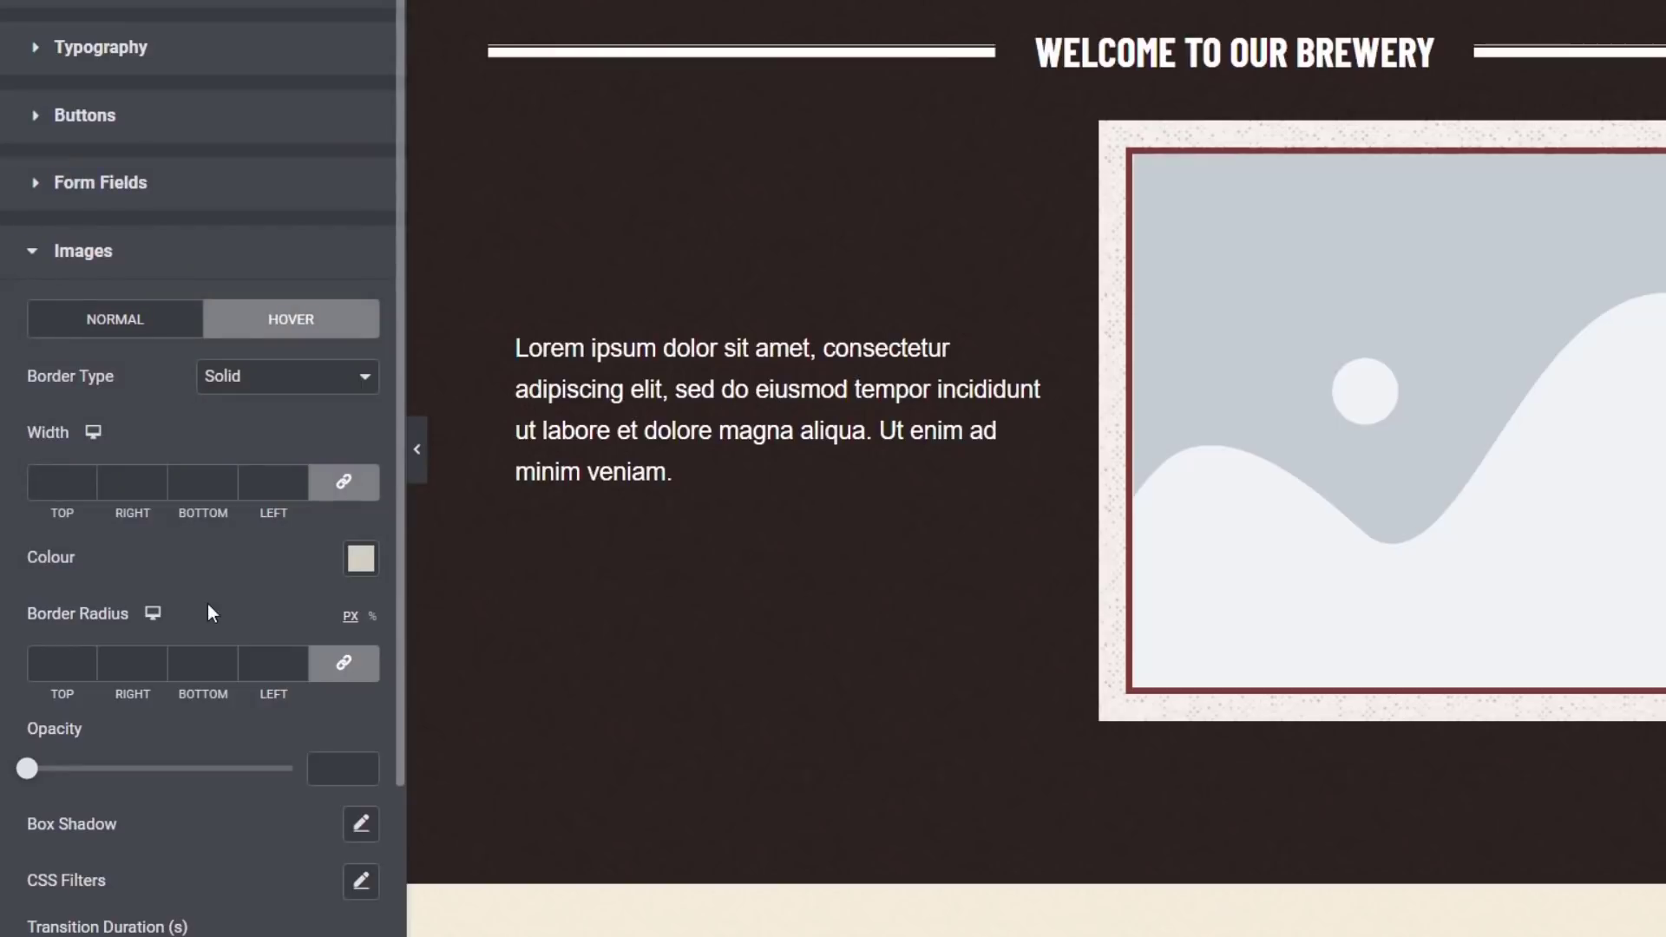
scroll(198, 710, "down", 2)
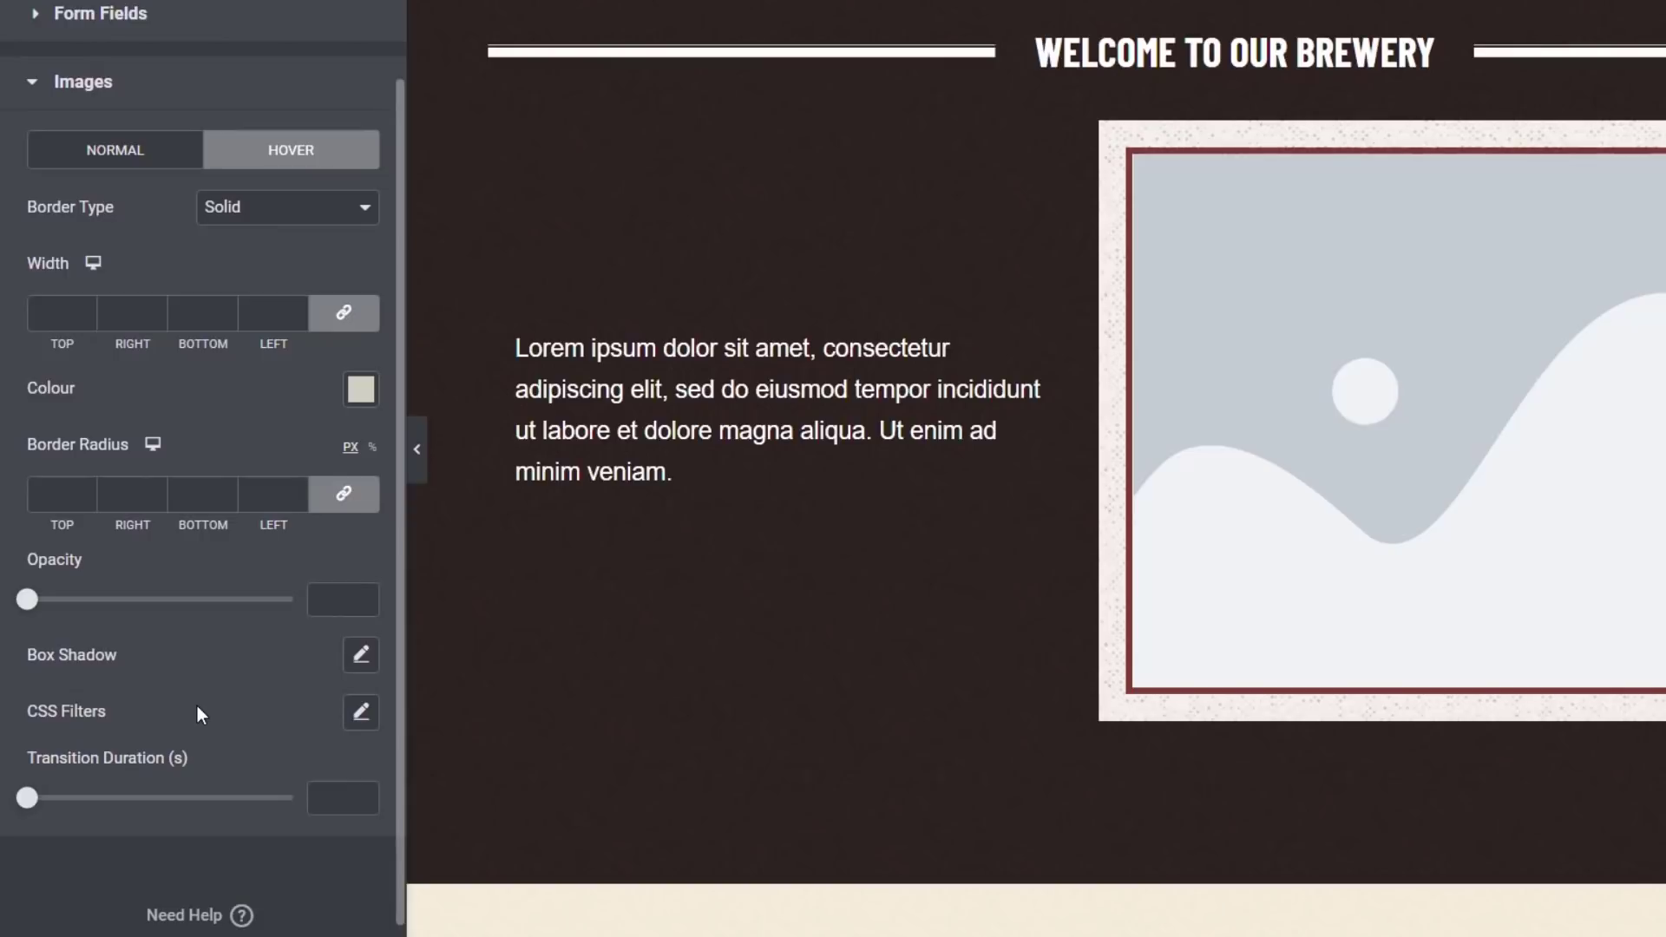
scroll(198, 709, "up", 2)
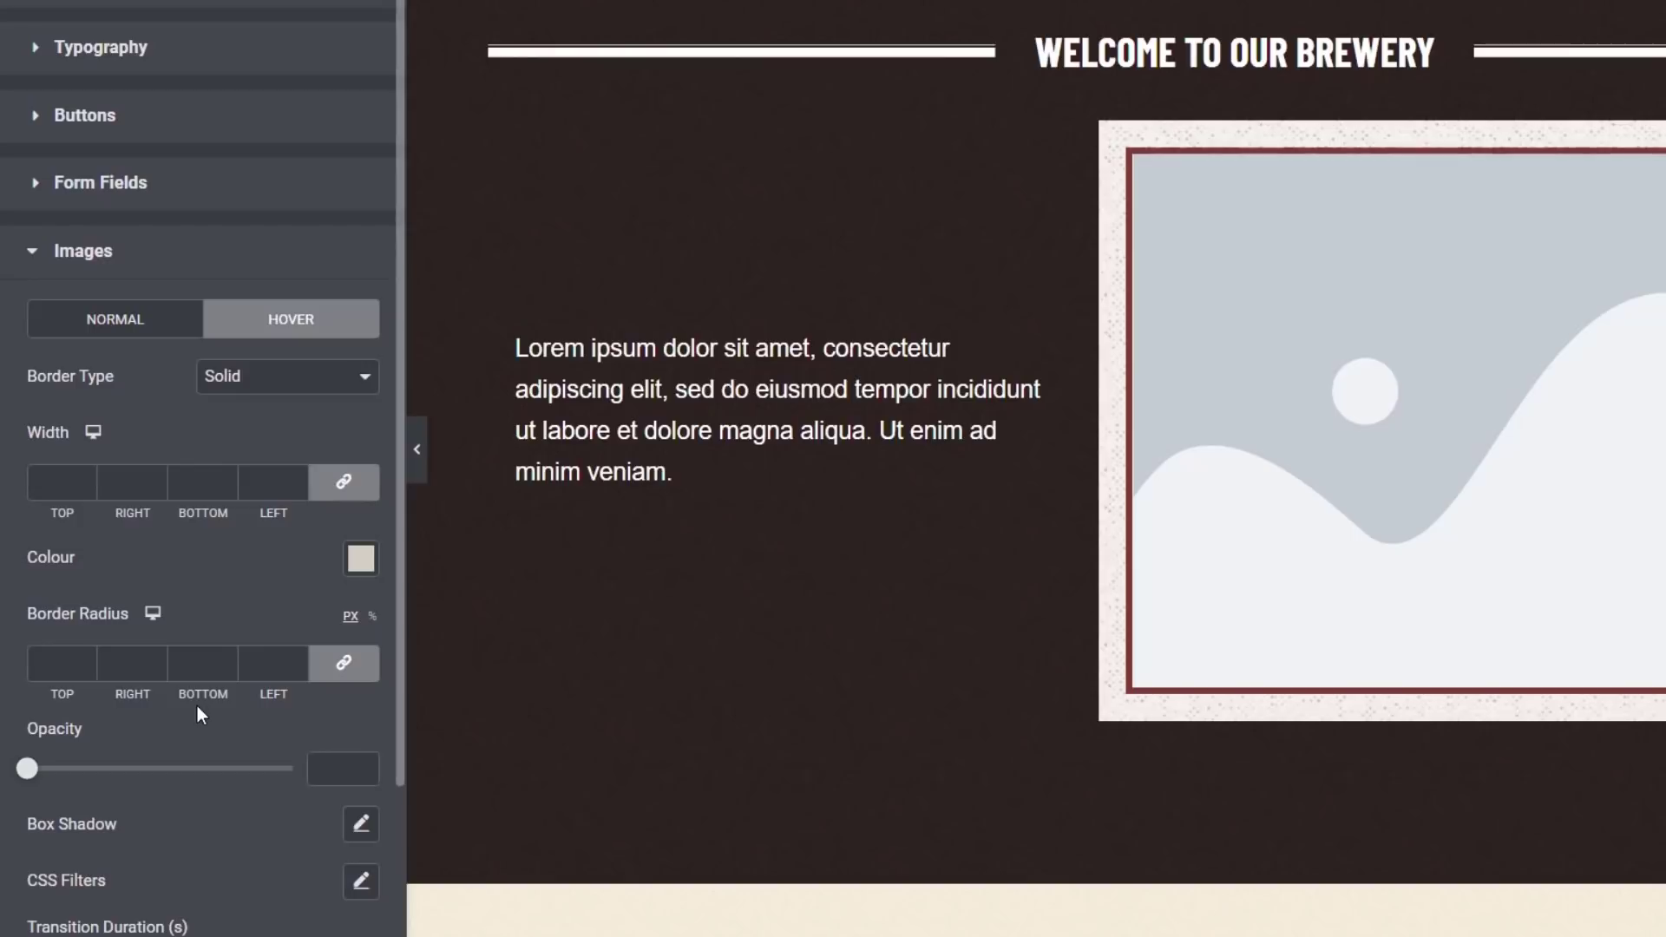